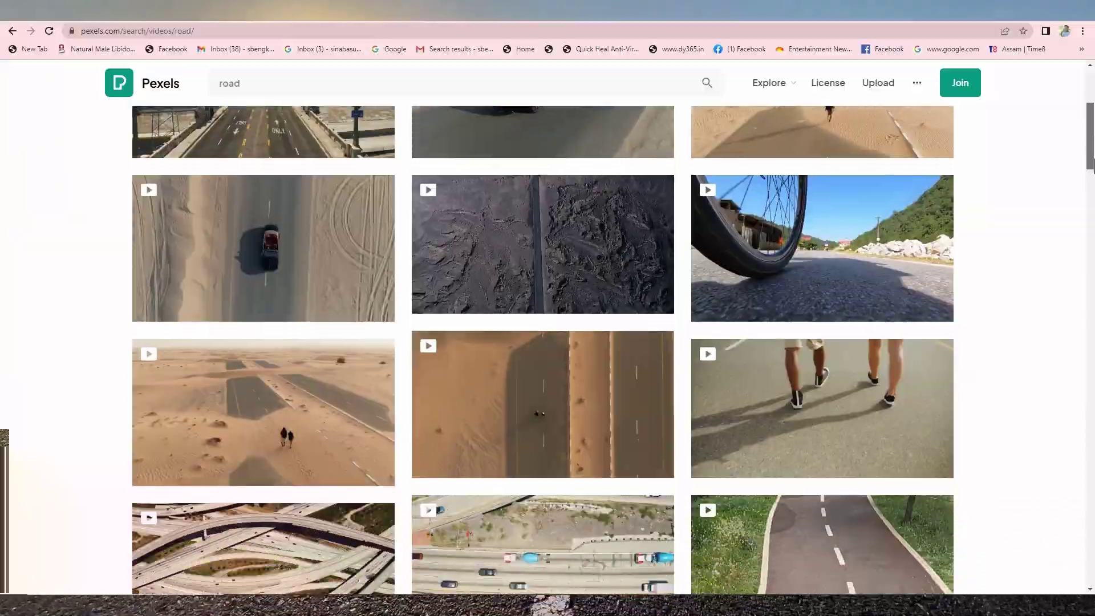
Step: Browse the Pexels road video results for suitable background footage
{"action": "scroll", "coordinate": [1092, 194], "scroll_direction": "down", "scroll_amount": 5}
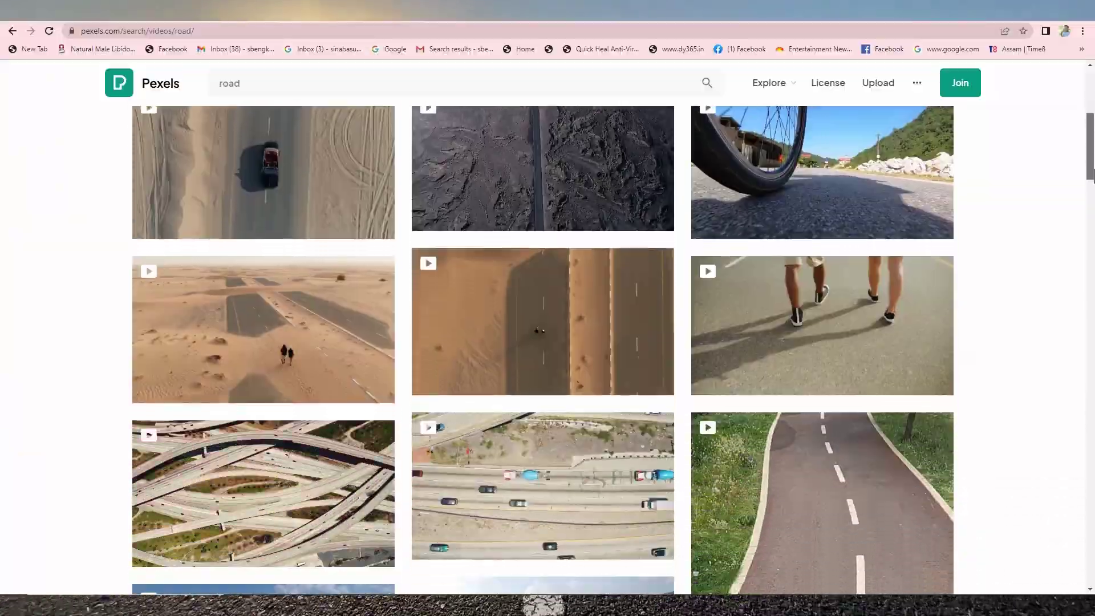
{"action": "scroll", "coordinate": [1093, 194], "scroll_direction": "down", "scroll_amount": 5}
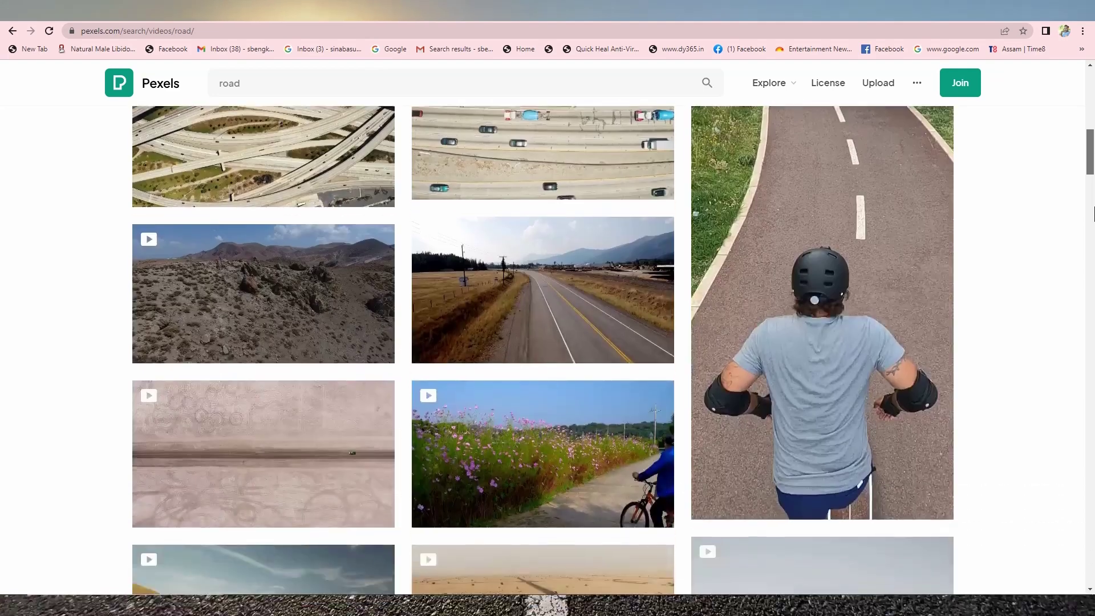
{"action": "scroll", "coordinate": [1093, 222], "scroll_direction": "down", "scroll_amount": 3}
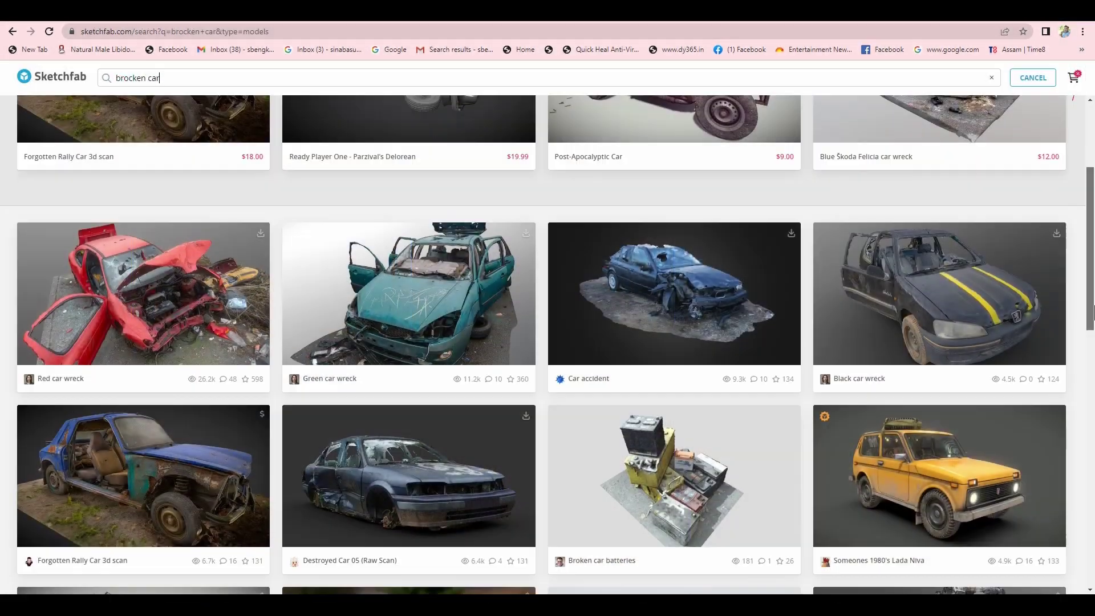
Step: Browse the Sketchfab broken car and trash models and the free car models on CGTrader
{"action": "scroll", "coordinate": [1093, 313], "scroll_direction": "down", "scroll_amount": 3}
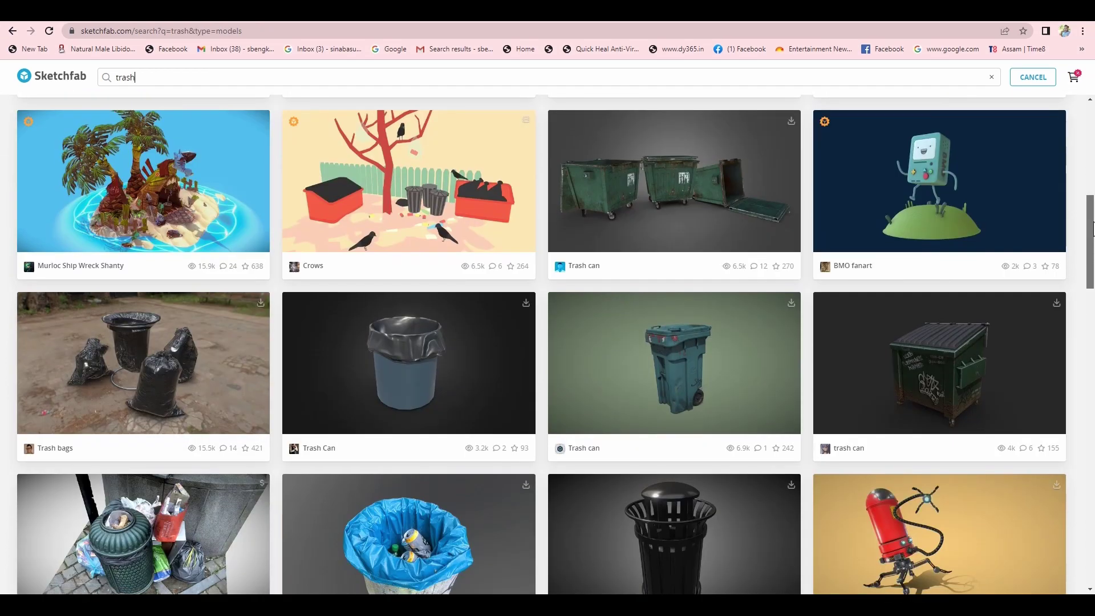
{"action": "left_click_drag", "start_coordinate": [1092, 228], "coordinate": [1093, 266]}
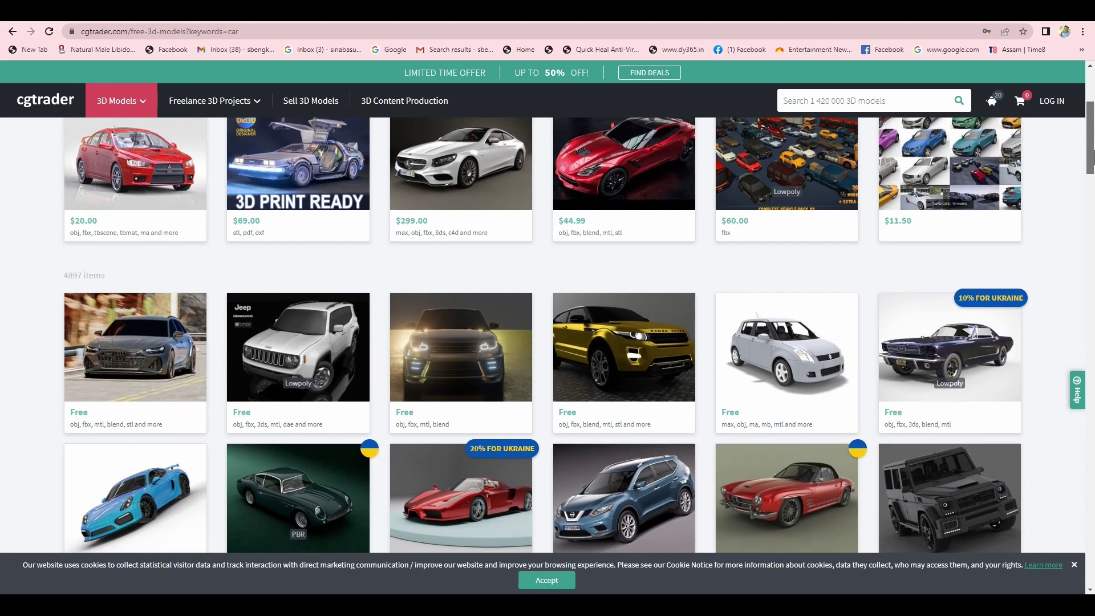
{"action": "left_click_drag", "start_coordinate": [1093, 154], "coordinate": [1092, 198]}
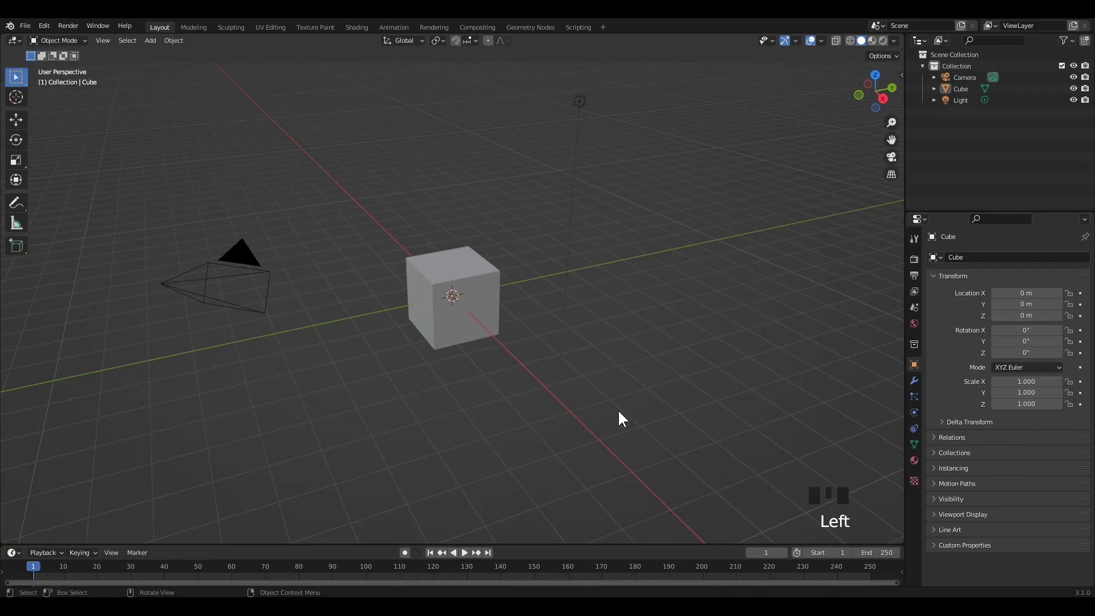
Step: In Blender, delete all default objects from the scene and save the file
{"action": "middle_click_drag", "start_coordinate": [618, 409], "coordinate": [556, 410], "text": "shift"}
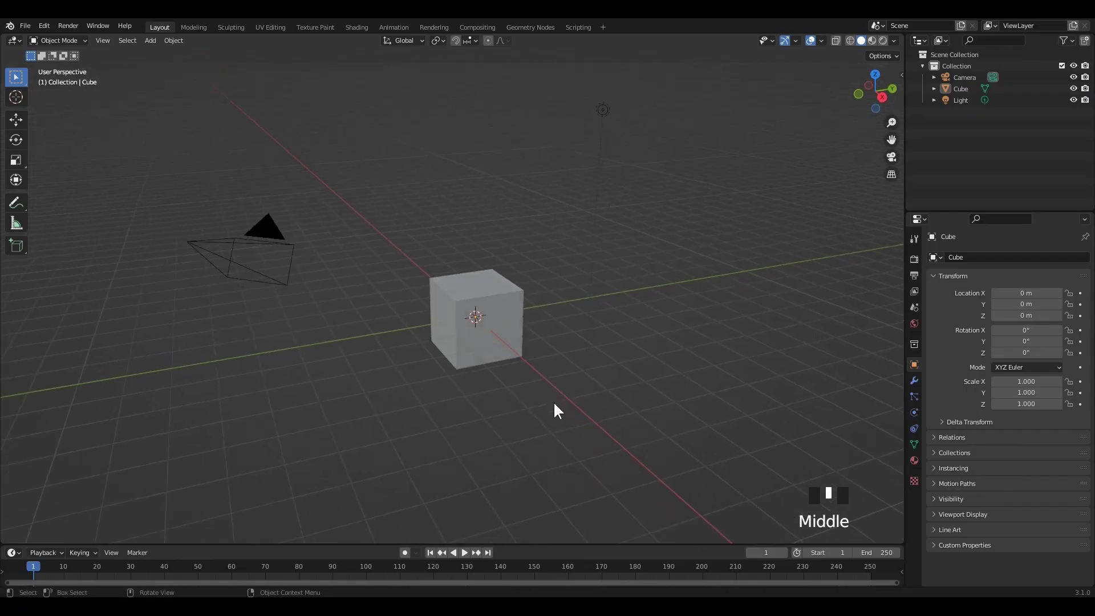
{"action": "key", "text": "a"}
{"action": "key", "text": "Delete"}
{"action": "left_click", "coordinate": [540, 353]}
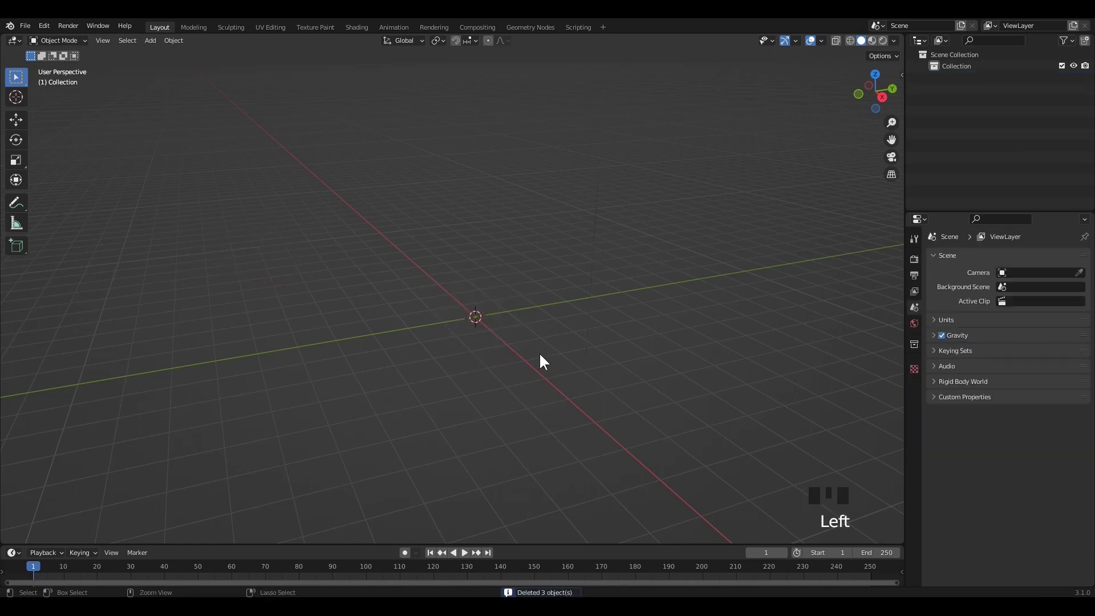
{"action": "key", "text": "ctrl+s"}
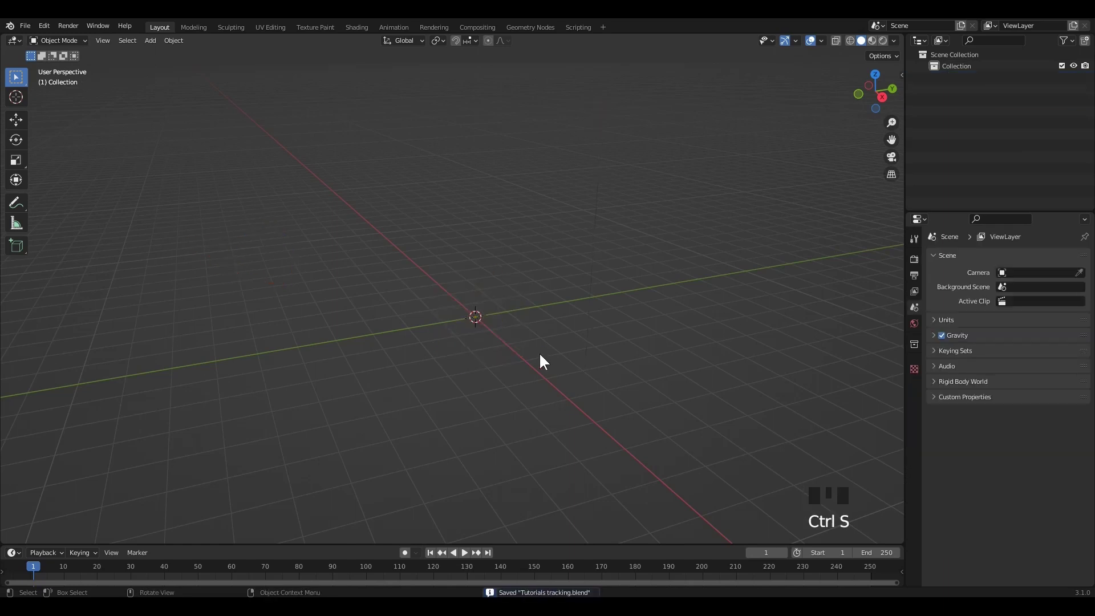
Step: Add the VFX Motion Tracking workspace to the project
{"action": "left_click", "coordinate": [601, 28]}
{"action": "mouse_move", "coordinate": [579, 79]}
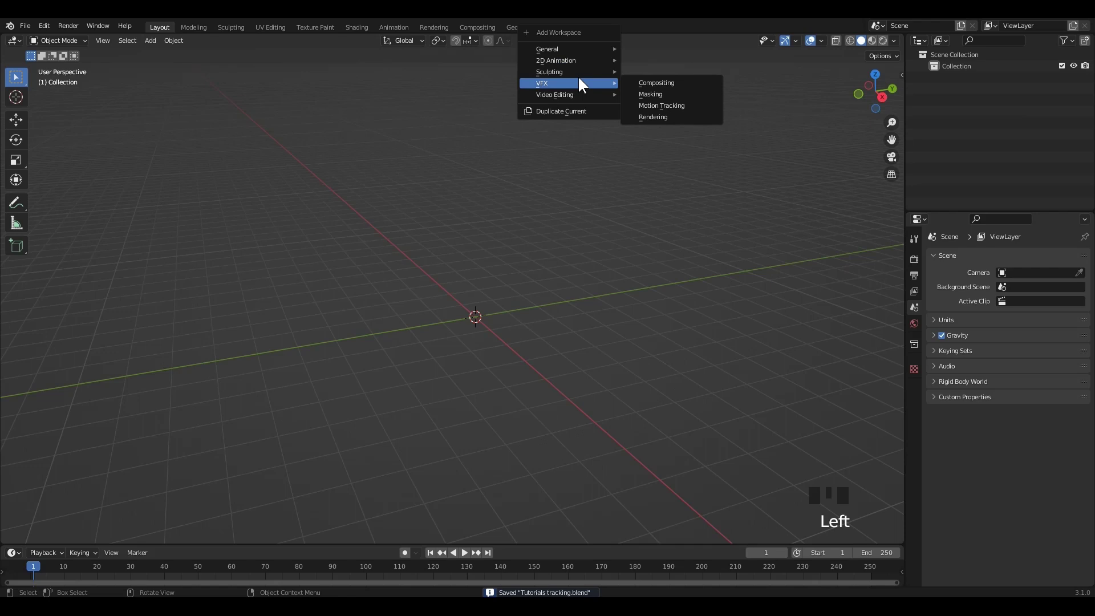
{"action": "left_click", "coordinate": [667, 105]}
{"action": "scroll", "coordinate": [465, 342], "scroll_direction": "up", "scroll_amount": 4}
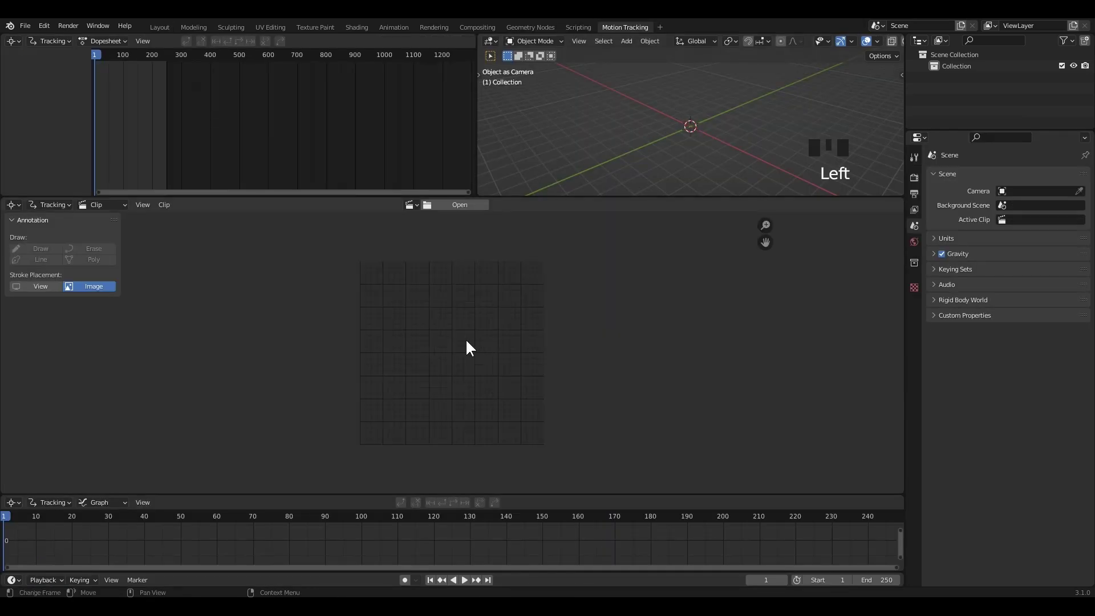
Step: Load the 1440p.mp4 road footage from the Brocken car folder as the tracking clip and fit it in view
{"action": "left_click", "coordinate": [448, 207]}
{"action": "left_click", "coordinate": [391, 308]}
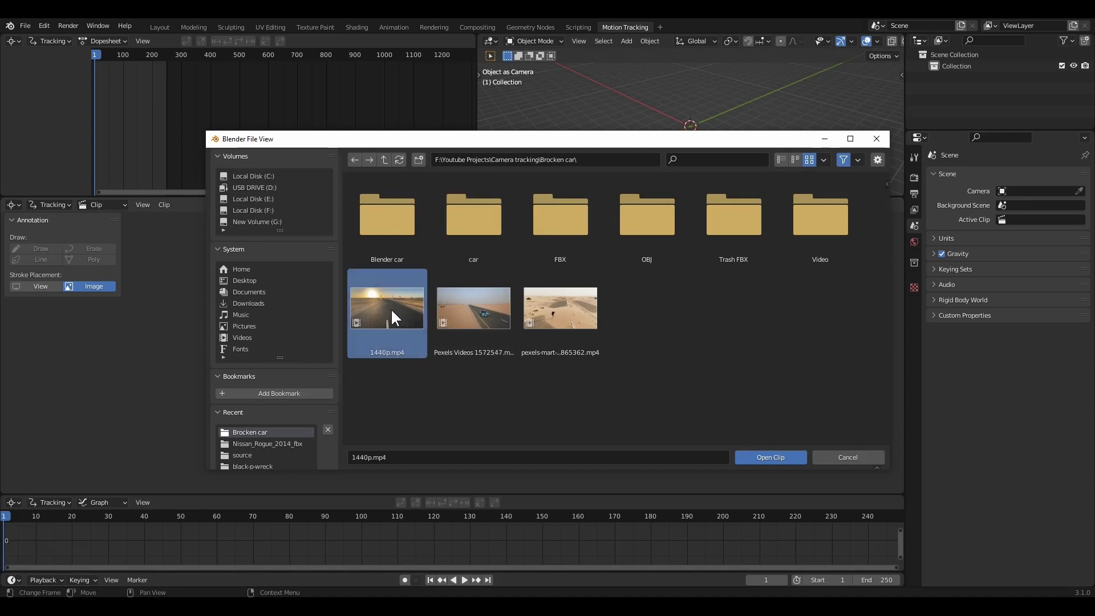
{"action": "left_click", "coordinate": [749, 460]}
{"action": "scroll", "coordinate": [468, 358], "scroll_direction": "down", "scroll_amount": 6}
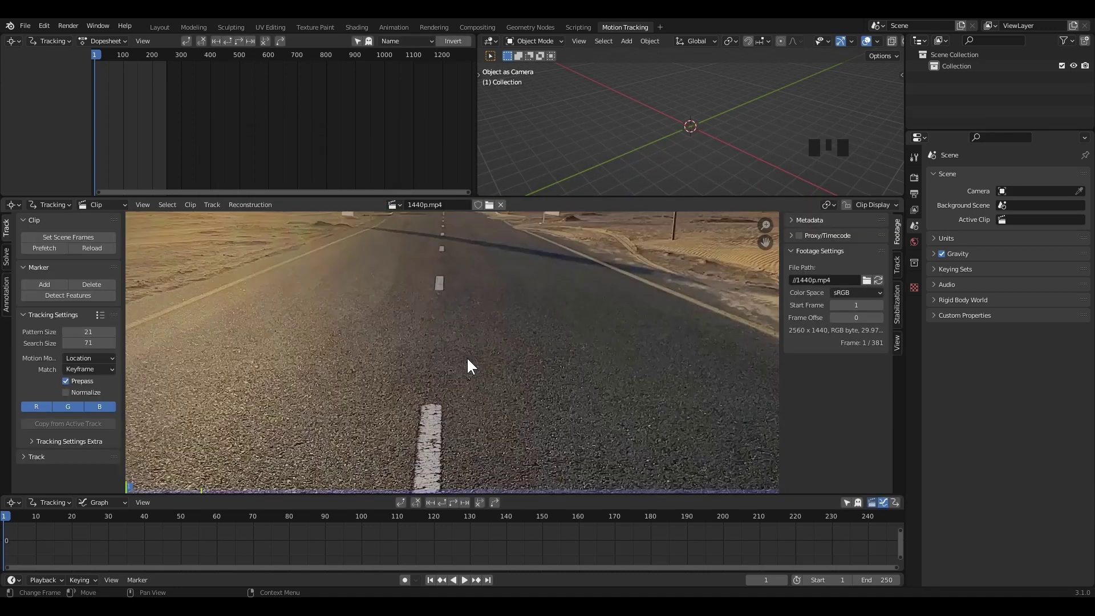
{"action": "middle_click_drag", "start_coordinate": [468, 359], "coordinate": [482, 354]}
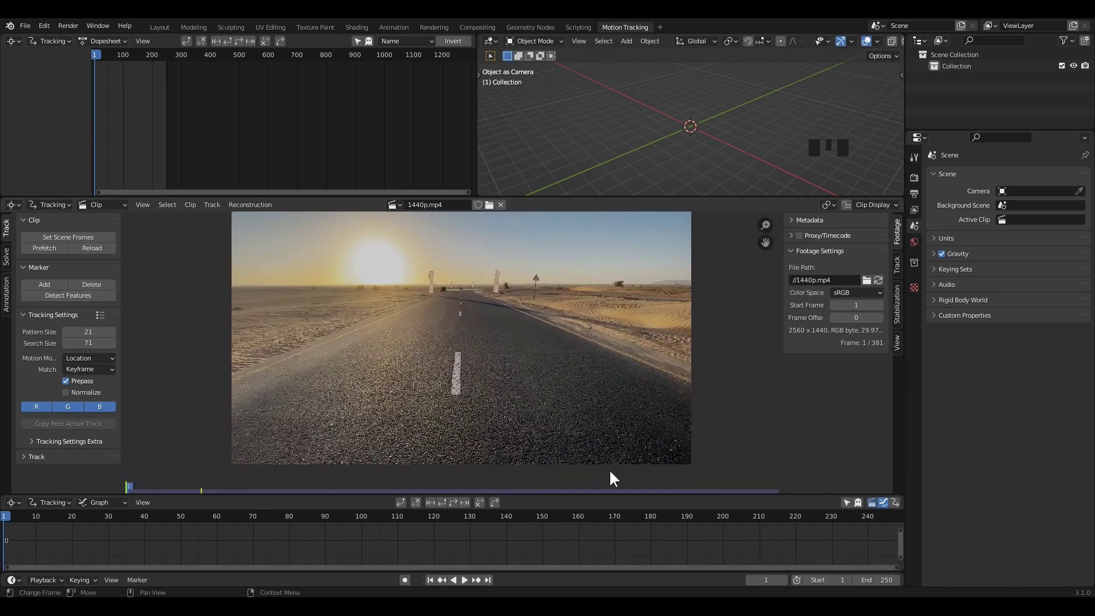
Step: Set the scene frame range to match the length of the loaded clip
{"action": "left_click", "coordinate": [98, 232]}
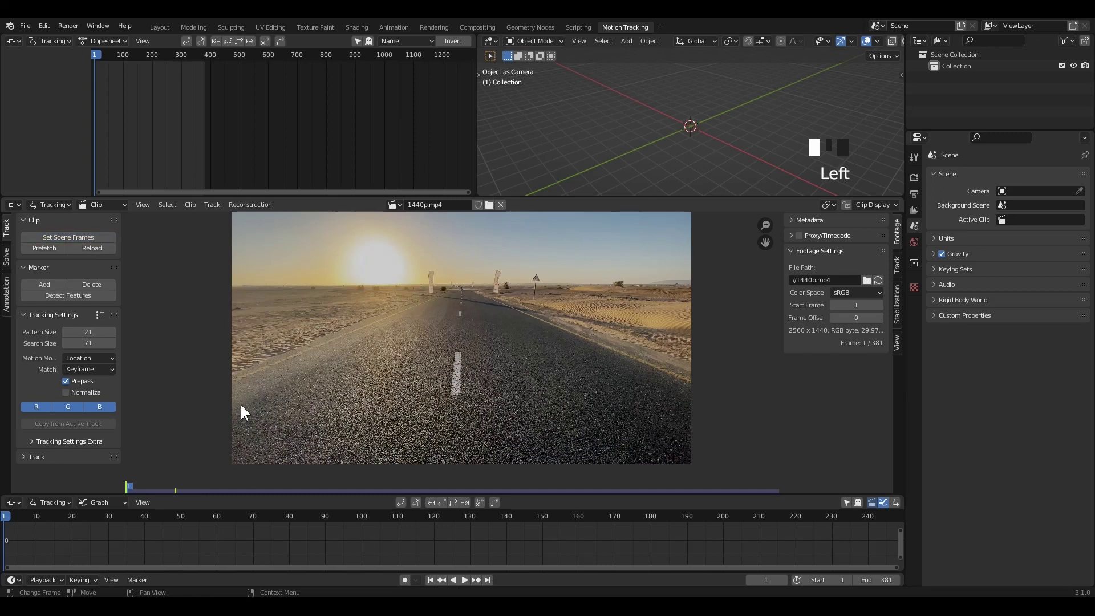
{"action": "scroll", "coordinate": [460, 529], "scroll_direction": "down", "scroll_amount": 5}
{"action": "scroll", "coordinate": [462, 534], "scroll_direction": "down", "scroll_amount": 2}
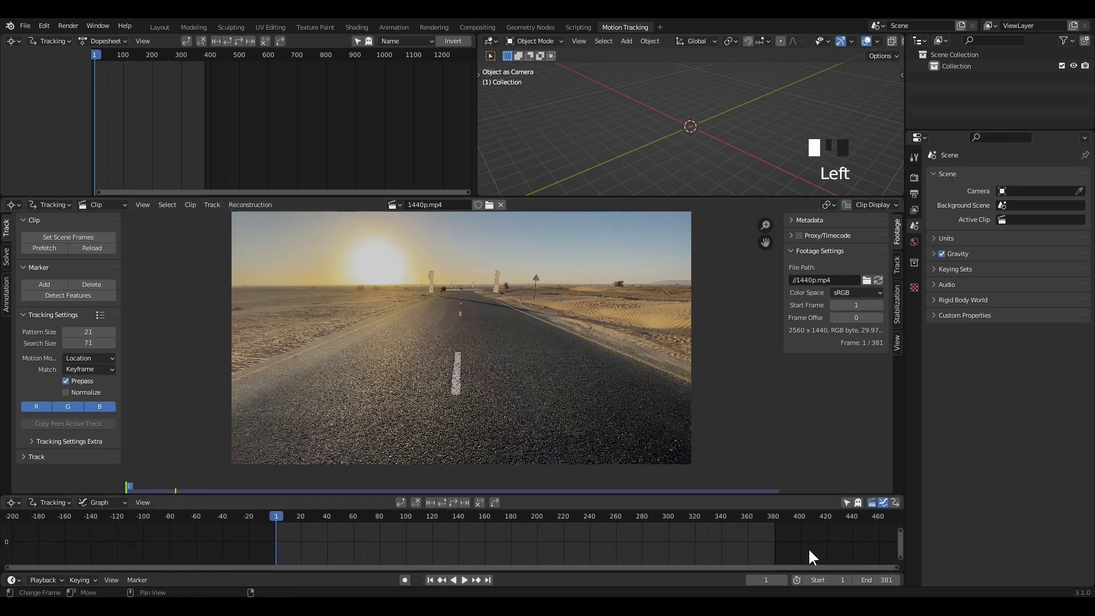
{"action": "middle_click_drag", "start_coordinate": [602, 531], "coordinate": [576, 531]}
{"action": "scroll", "coordinate": [578, 531], "scroll_direction": "up", "scroll_amount": 1}
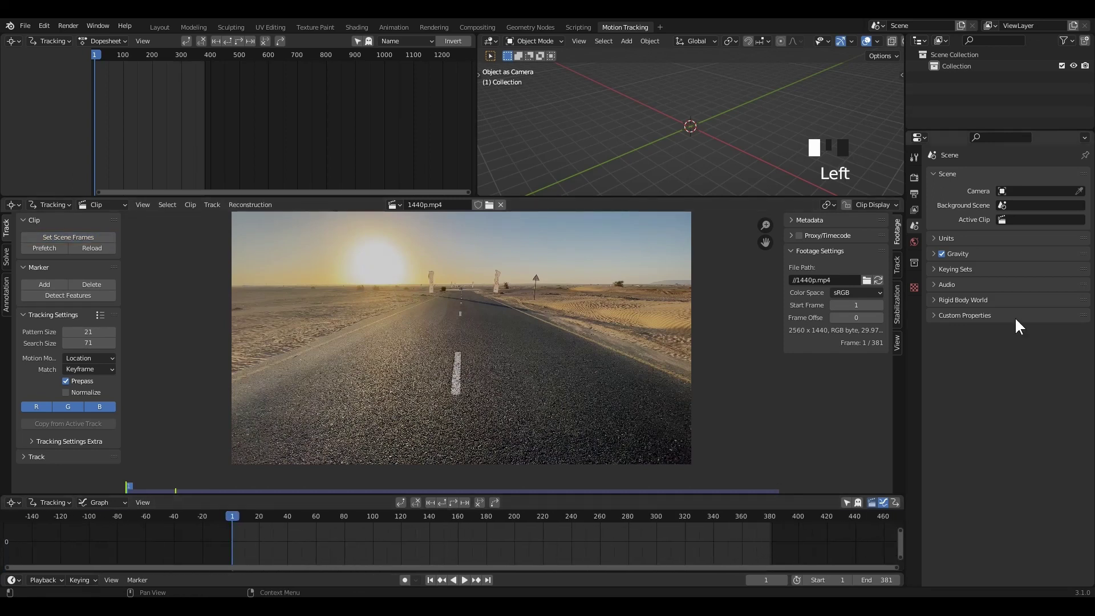
Step: Set the output frame rate to 29.97 fps and return the playhead to the first frame
{"action": "left_click", "coordinate": [914, 195]}
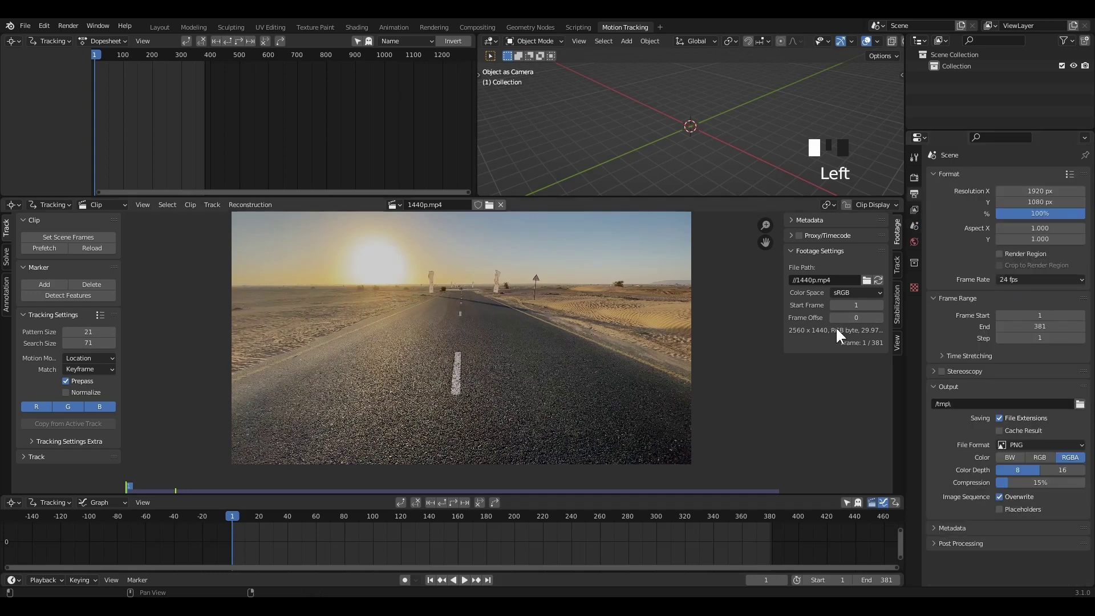
{"action": "left_click", "coordinate": [1013, 278]}
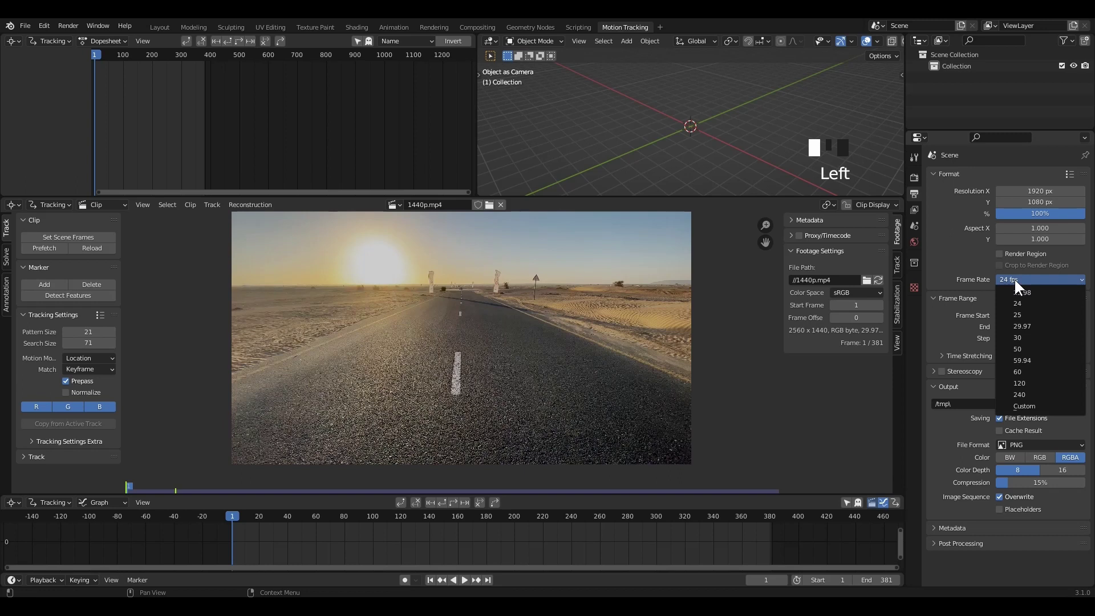
{"action": "left_click", "coordinate": [1023, 326]}
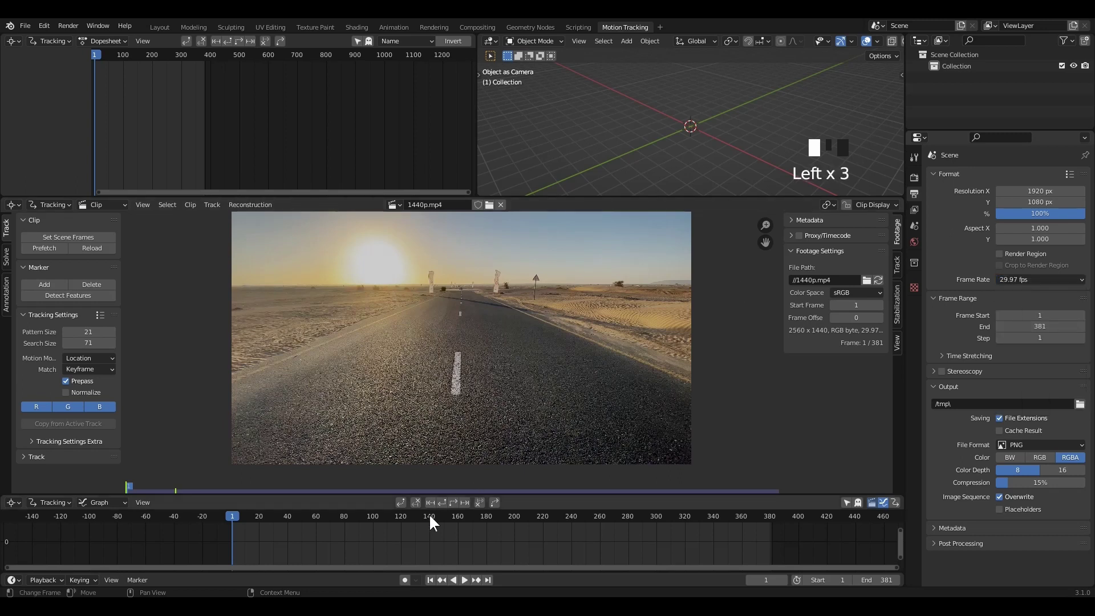
{"action": "left_click", "coordinate": [432, 578]}
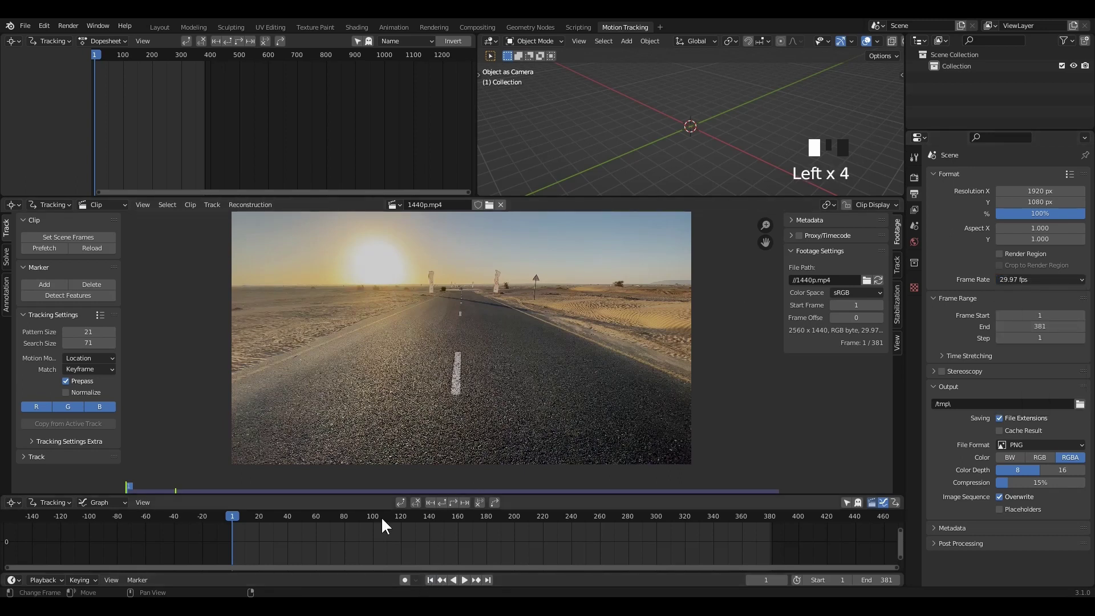
Step: Prefetch the clip's frames, enable Normalize in the tracking settings and save the file
{"action": "left_click", "coordinate": [50, 248]}
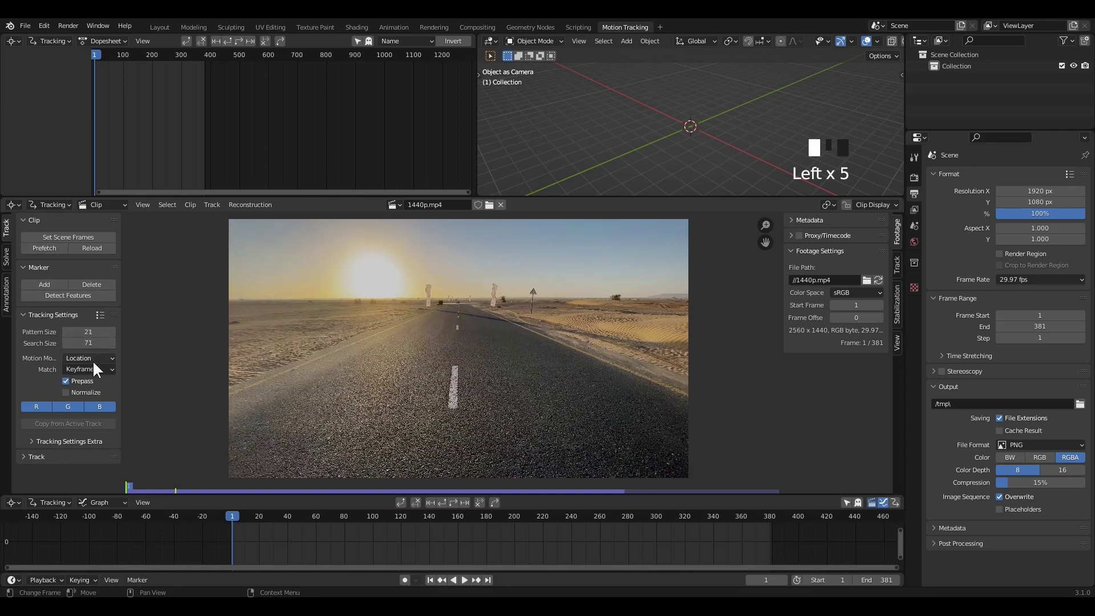
{"action": "left_click", "coordinate": [66, 392]}
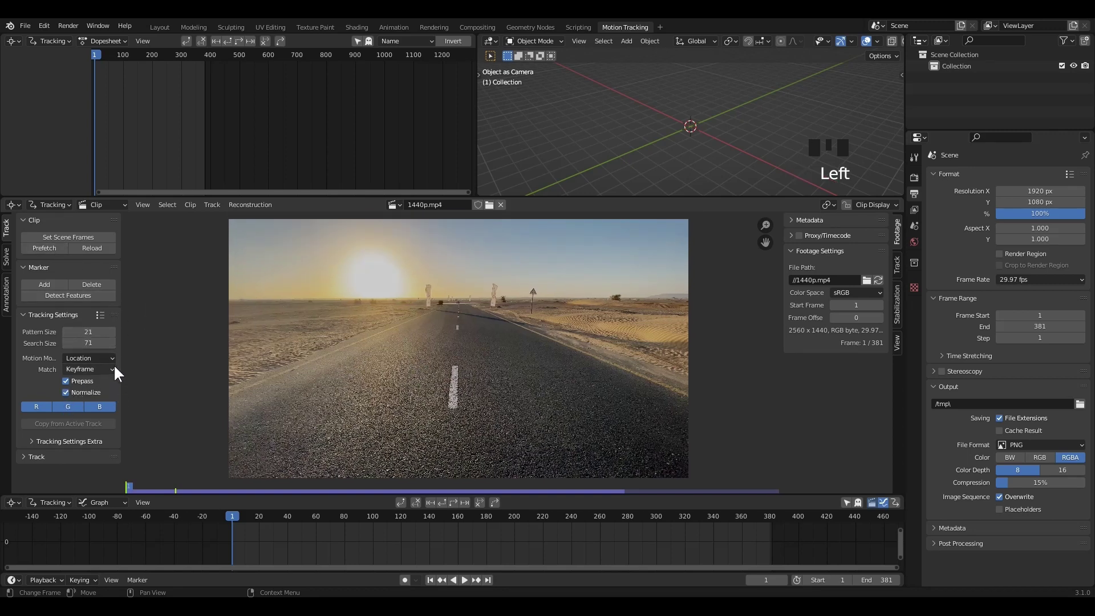
{"action": "key", "text": "ctrl+s"}
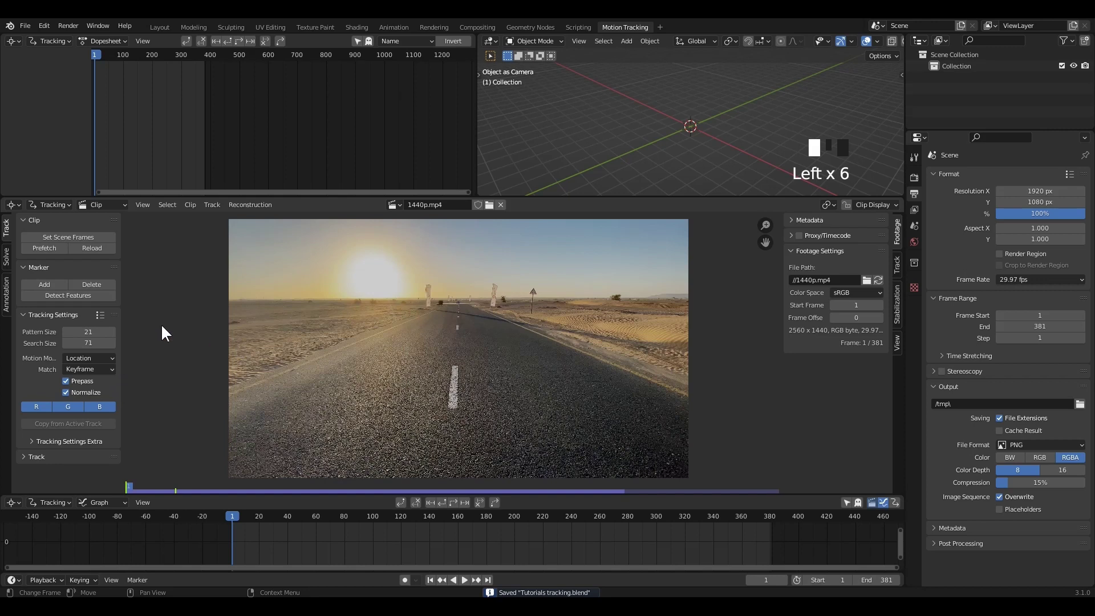
Step: Try automatic feature detection on the first frame of the clip, and undo it
{"action": "left_click", "coordinate": [59, 296]}
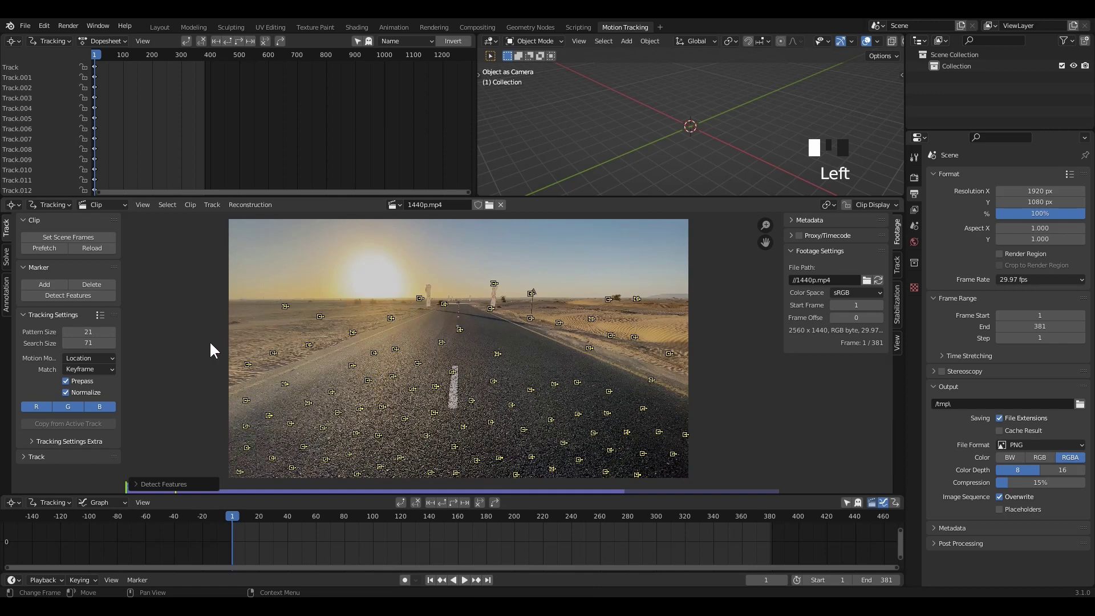
{"action": "key", "text": "ctrl+z"}
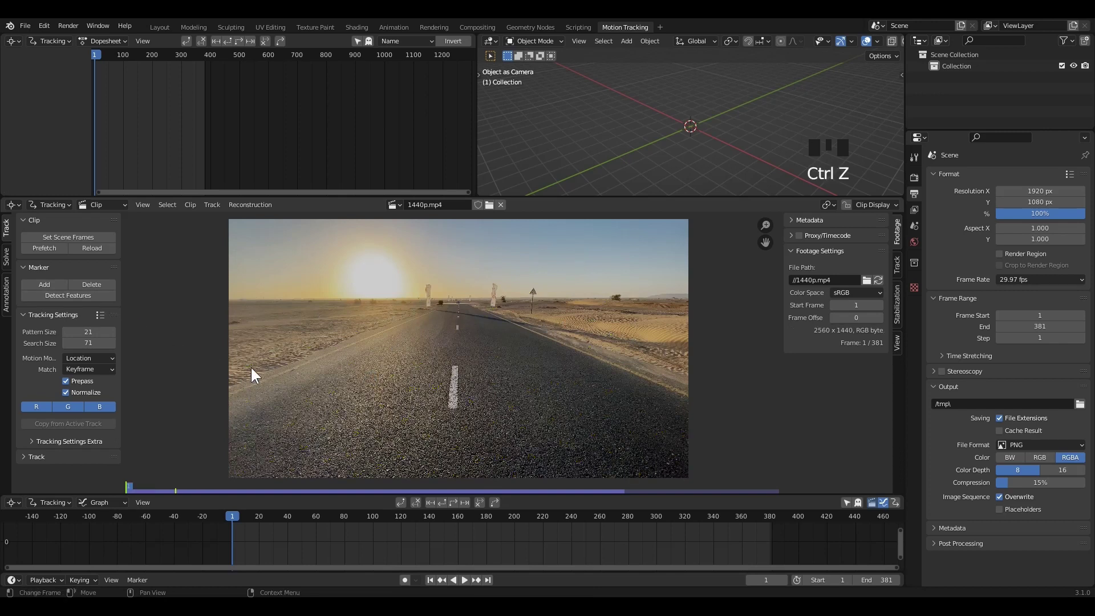
Step: Add a tracking marker on the lower-left corner of the triangular road sign in the first frame
{"action": "scroll", "coordinate": [504, 359], "scroll_direction": "up", "scroll_amount": 2}
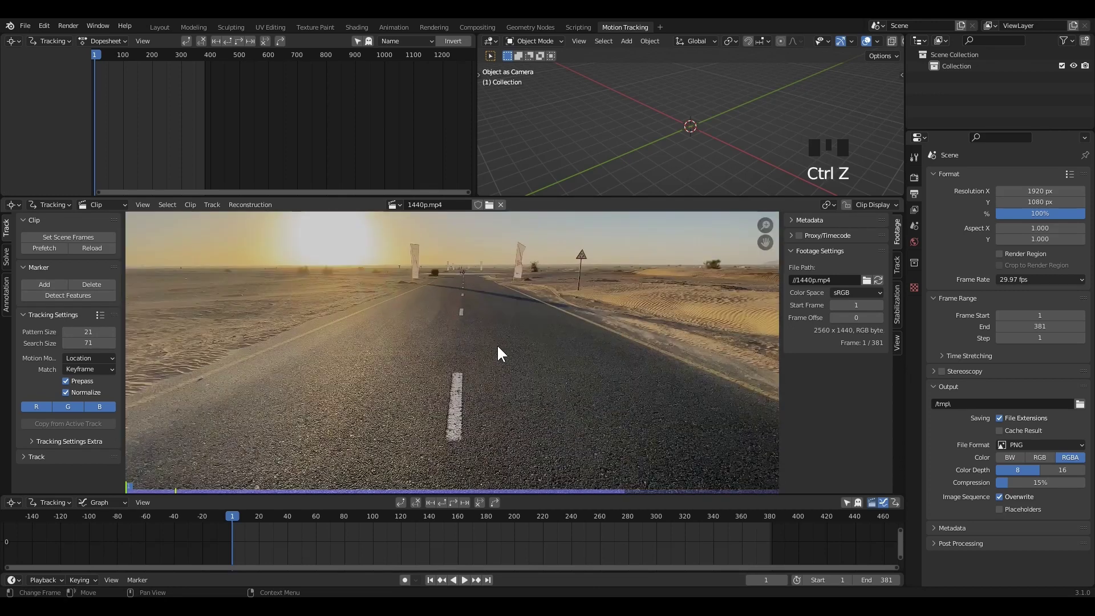
{"action": "scroll", "coordinate": [460, 343], "scroll_direction": "up", "scroll_amount": 3}
{"action": "middle_click_drag", "start_coordinate": [569, 252], "coordinate": [479, 392]}
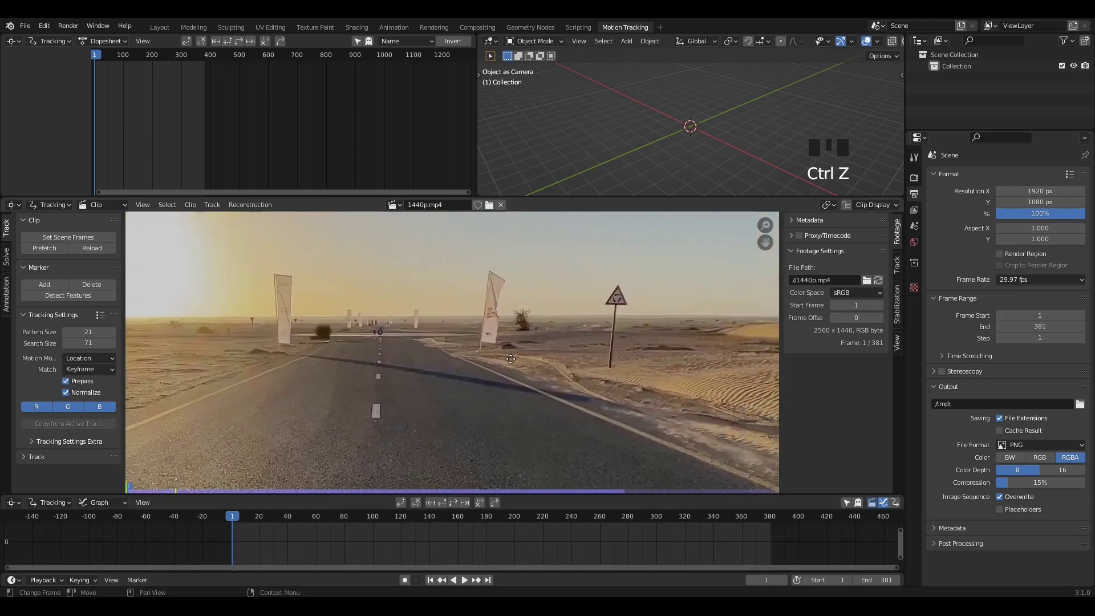
{"action": "middle_click_drag", "start_coordinate": [592, 349], "coordinate": [481, 369]}
{"action": "scroll", "coordinate": [483, 376], "scroll_direction": "up", "scroll_amount": 2}
{"action": "scroll", "coordinate": [414, 418], "scroll_direction": "up", "scroll_amount": 2}
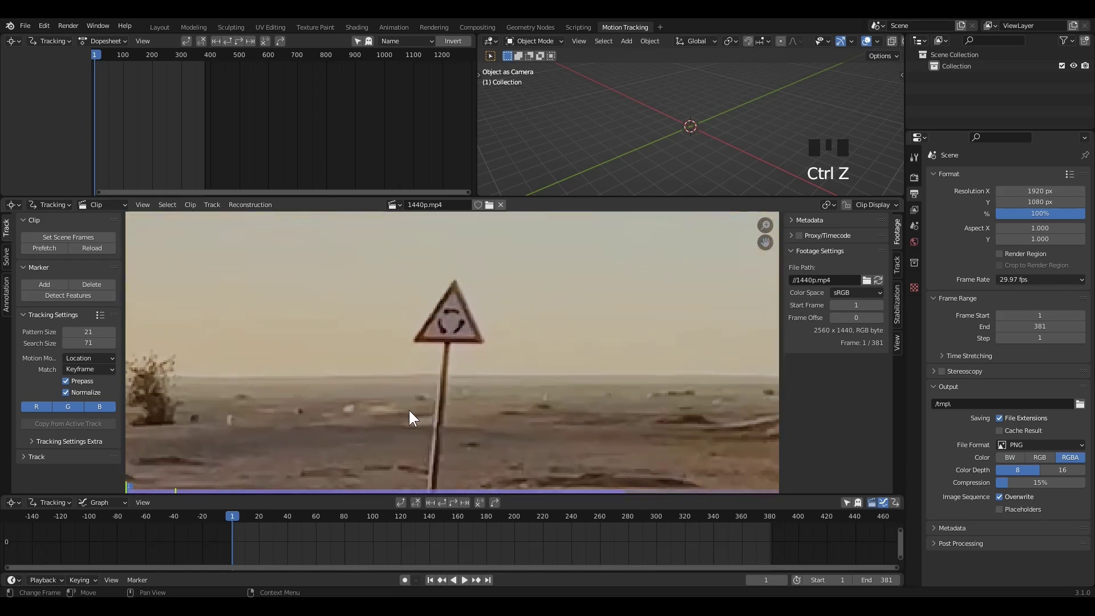
{"action": "middle_click_drag", "start_coordinate": [299, 429], "coordinate": [416, 429]}
{"action": "scroll", "coordinate": [419, 392], "scroll_direction": "up", "scroll_amount": 3}
{"action": "middle_click_drag", "start_coordinate": [639, 299], "coordinate": [470, 411]}
{"action": "middle_click_drag", "start_coordinate": [514, 342], "coordinate": [489, 371]}
{"action": "scroll", "coordinate": [513, 343], "scroll_direction": "up", "scroll_amount": 1}
{"action": "middle_click_drag", "start_coordinate": [520, 315], "coordinate": [513, 325]}
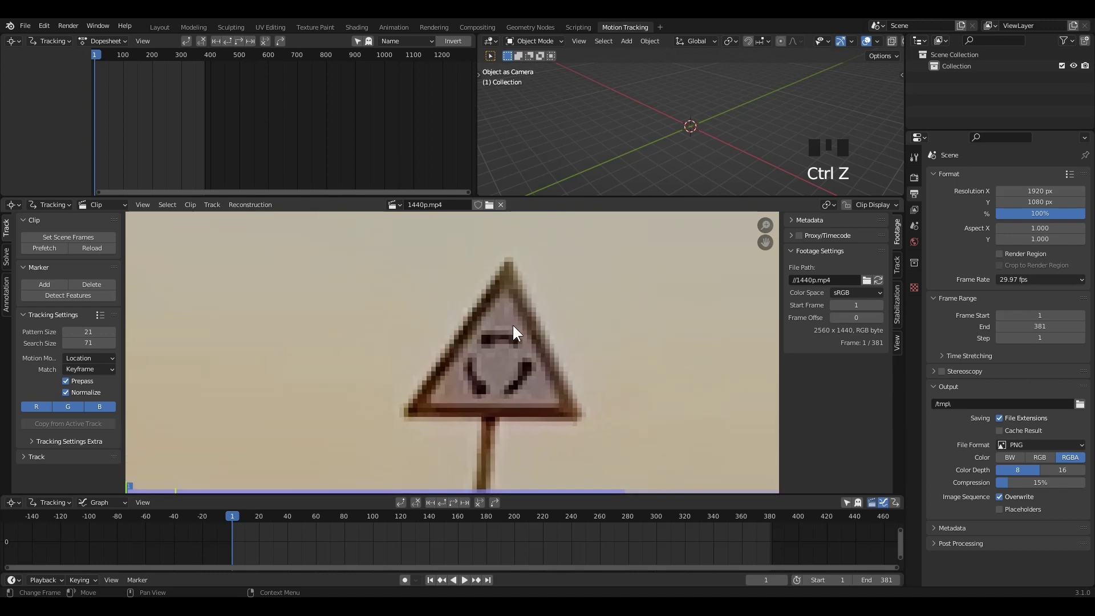
{"action": "left_click", "coordinate": [410, 408], "text": "ctrl"}
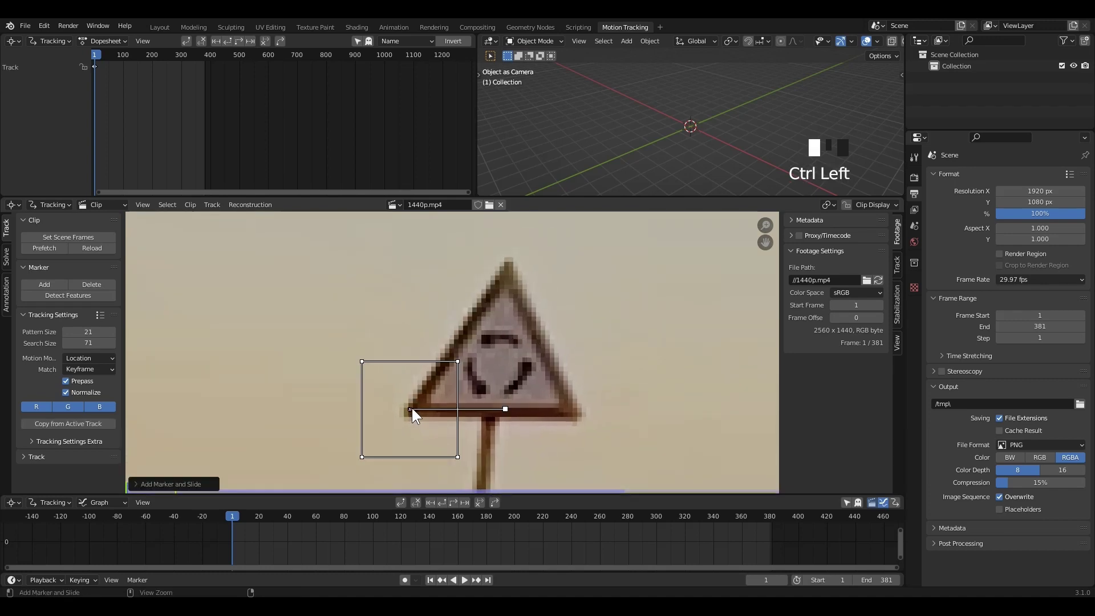
{"action": "scroll", "coordinate": [467, 385], "scroll_direction": "down", "scroll_amount": 5}
{"action": "scroll", "coordinate": [466, 387], "scroll_direction": "up", "scroll_amount": 5}
{"action": "scroll", "coordinate": [471, 389], "scroll_direction": "down", "scroll_amount": 1}
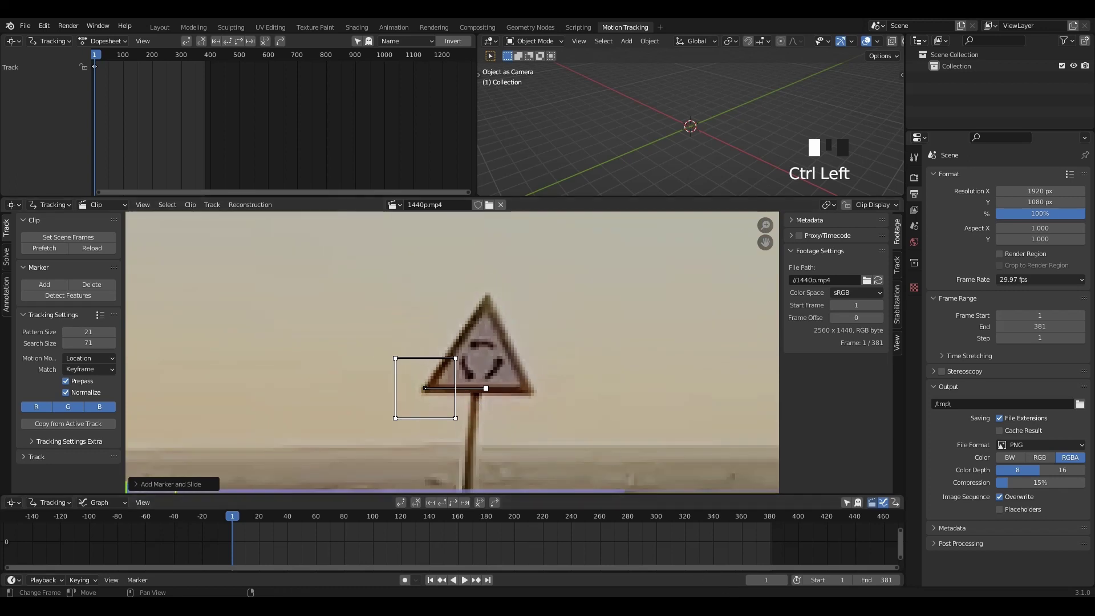
Step: Display the road sign marker's search area, shrink it slightly and save the file
{"action": "left_click", "coordinate": [513, 402]}
{"action": "scroll", "coordinate": [513, 402], "scroll_direction": "down", "scroll_amount": 2}
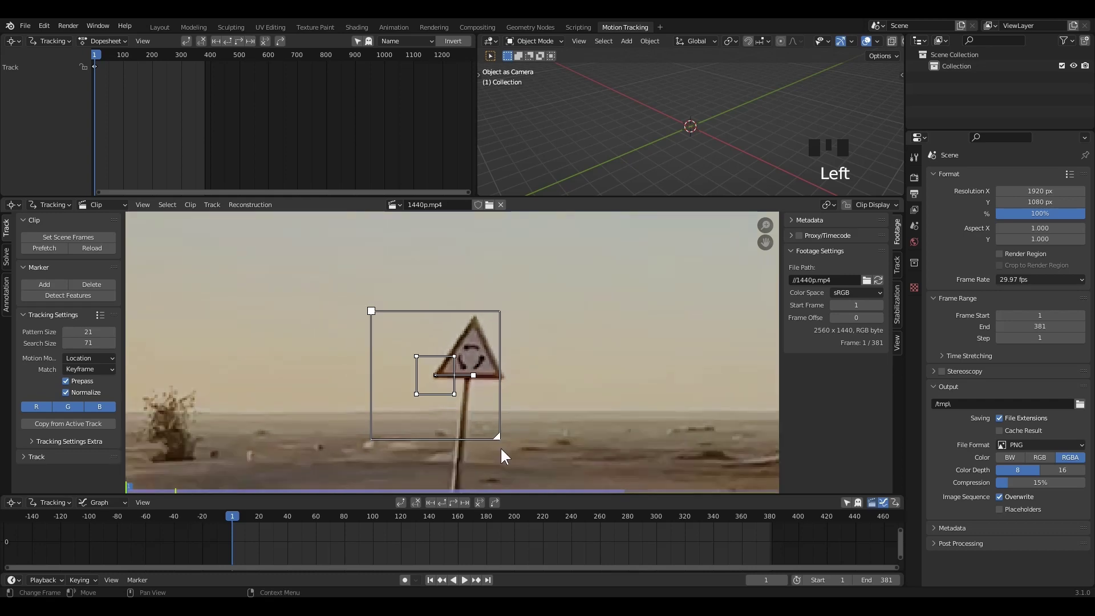
{"action": "left_click_drag", "start_coordinate": [498, 437], "coordinate": [489, 427]}
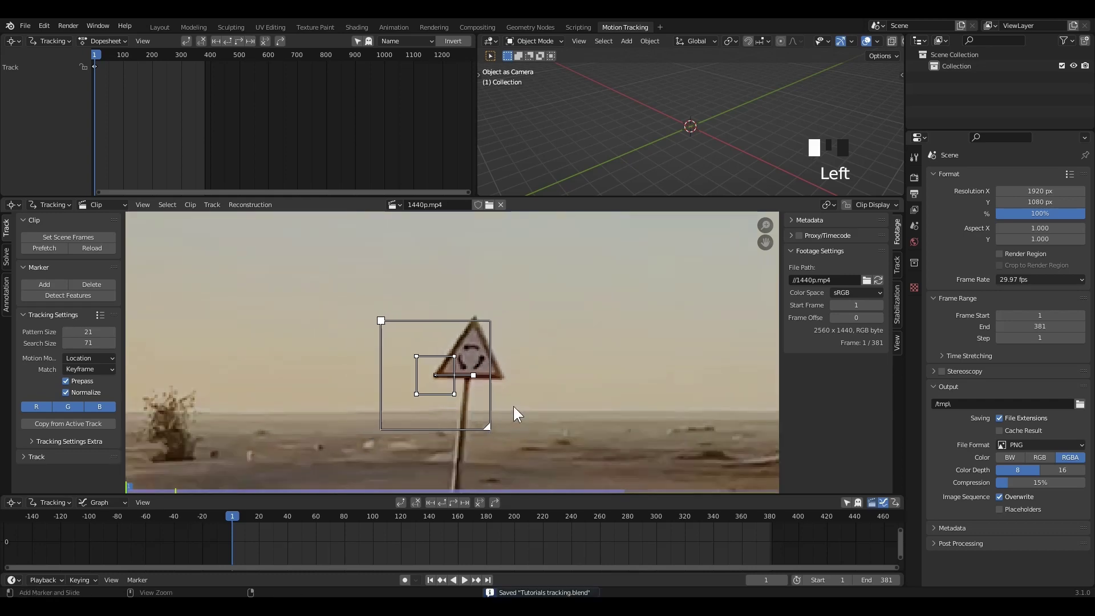
{"action": "key", "text": "ctrl+s"}
{"action": "scroll", "coordinate": [512, 405], "scroll_direction": "down", "scroll_amount": 2}
{"action": "middle_click_drag", "start_coordinate": [512, 405], "coordinate": [529, 391]}
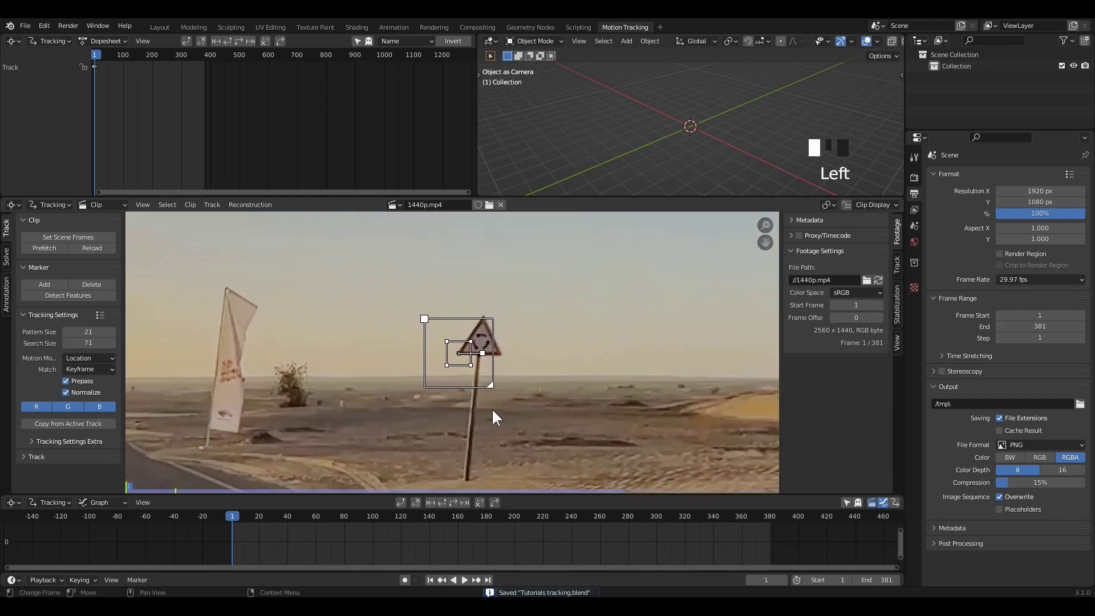
Step: Track the road sign marker forward through the clip, and lock the finished track back at the first frame, saving the file
{"action": "left_click", "coordinate": [451, 501]}
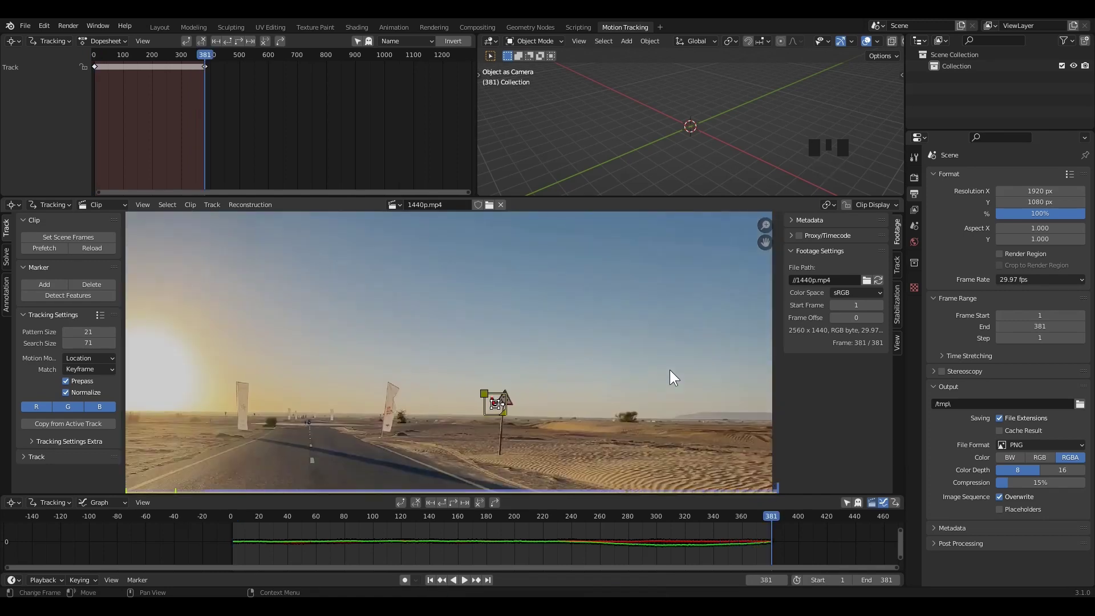
{"action": "left_click", "coordinate": [431, 579]}
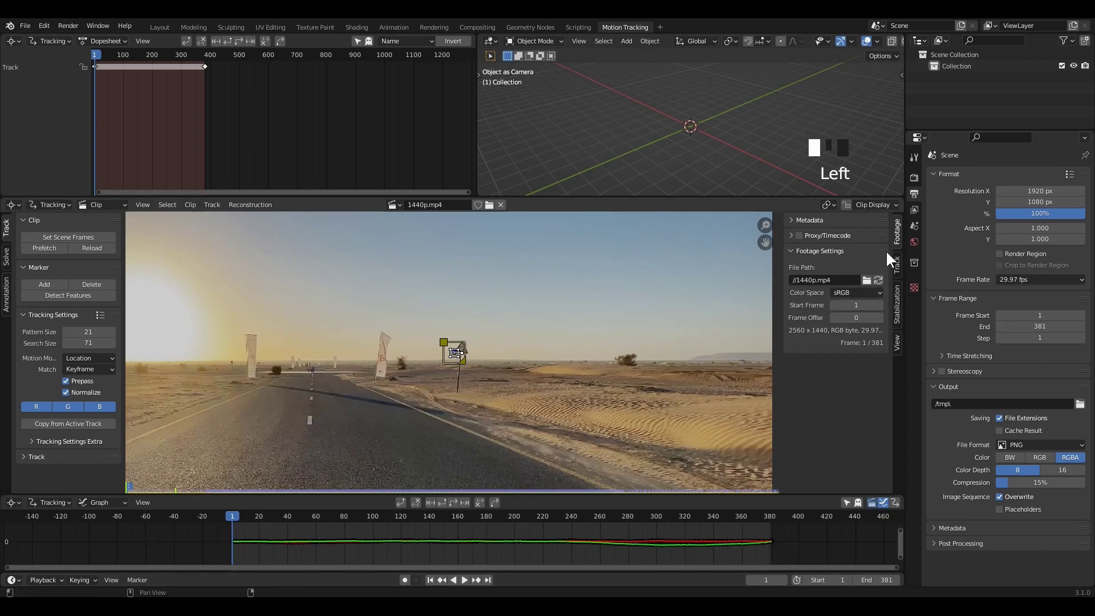
{"action": "left_click", "coordinate": [897, 264]}
{"action": "scroll", "coordinate": [479, 353], "scroll_direction": "up", "scroll_amount": 8}
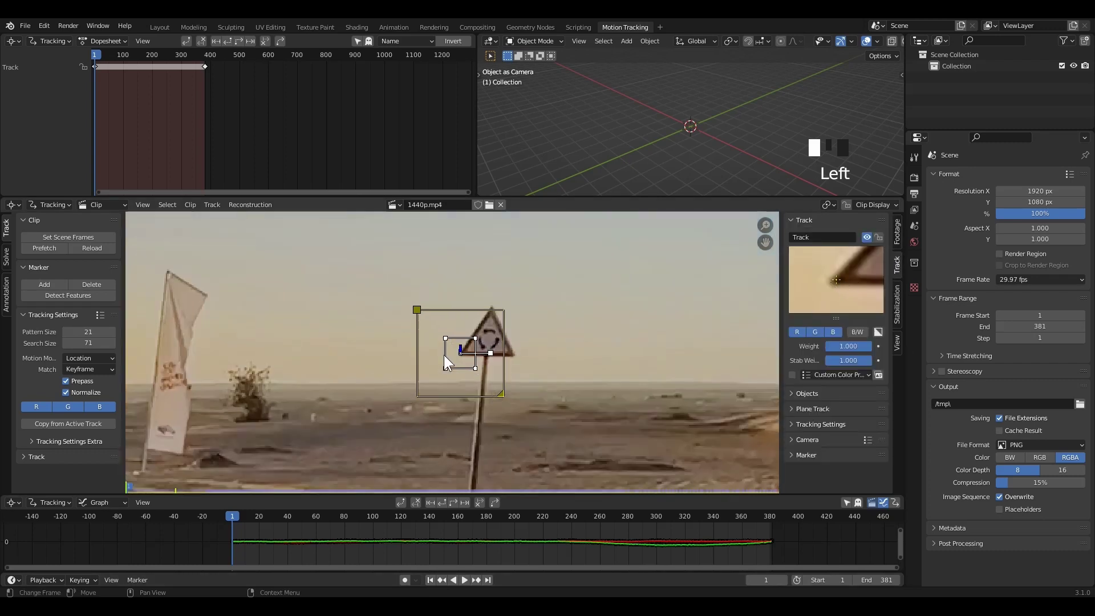
{"action": "scroll", "coordinate": [474, 392], "scroll_direction": "up", "scroll_amount": 2}
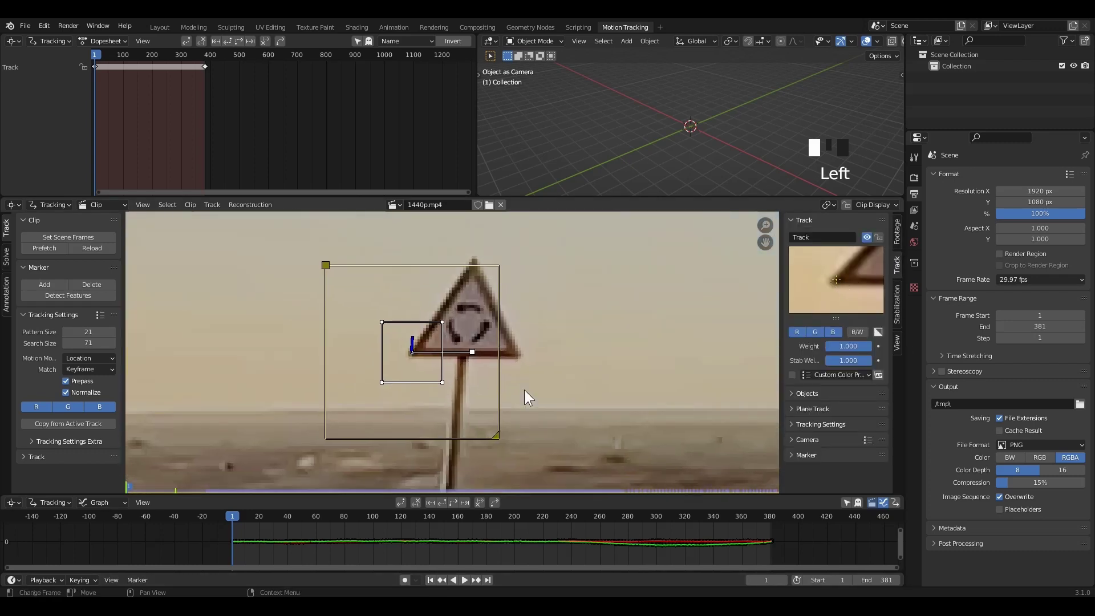
{"action": "key", "text": "ctrl+l"}
{"action": "key", "text": "ctrl+s"}
Step: Enlarge the clip editor, add a marker on the top tip of the right-hand banner with a slightly smaller search area, and track it forward
{"action": "left_click_drag", "start_coordinate": [525, 199], "coordinate": [511, 70]}
{"action": "scroll", "coordinate": [541, 373], "scroll_direction": "down", "scroll_amount": 6}
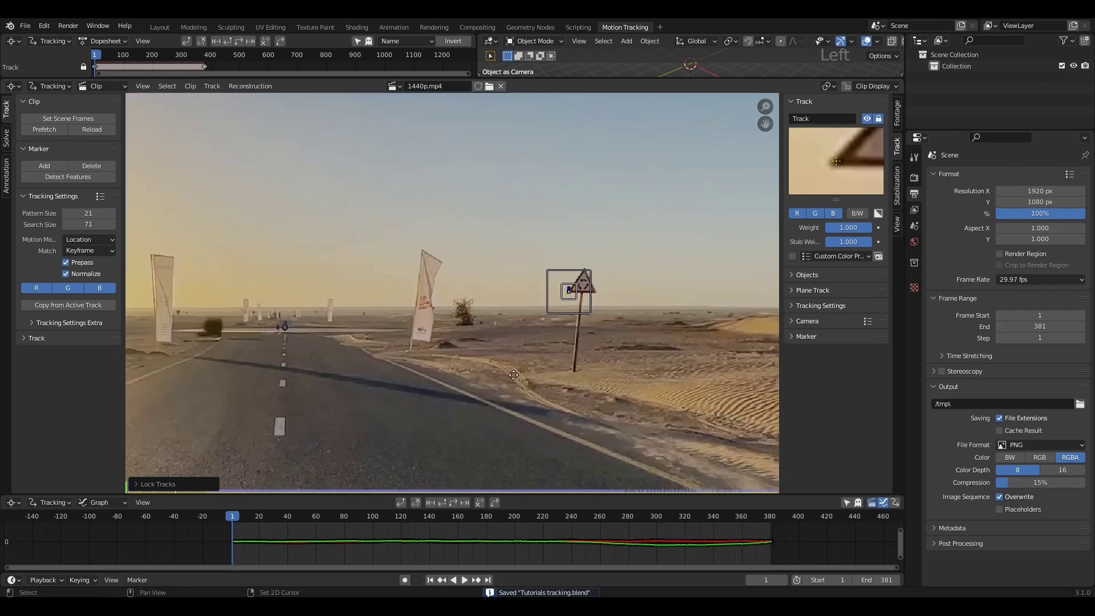
{"action": "scroll", "coordinate": [481, 293], "scroll_direction": "up", "scroll_amount": 10}
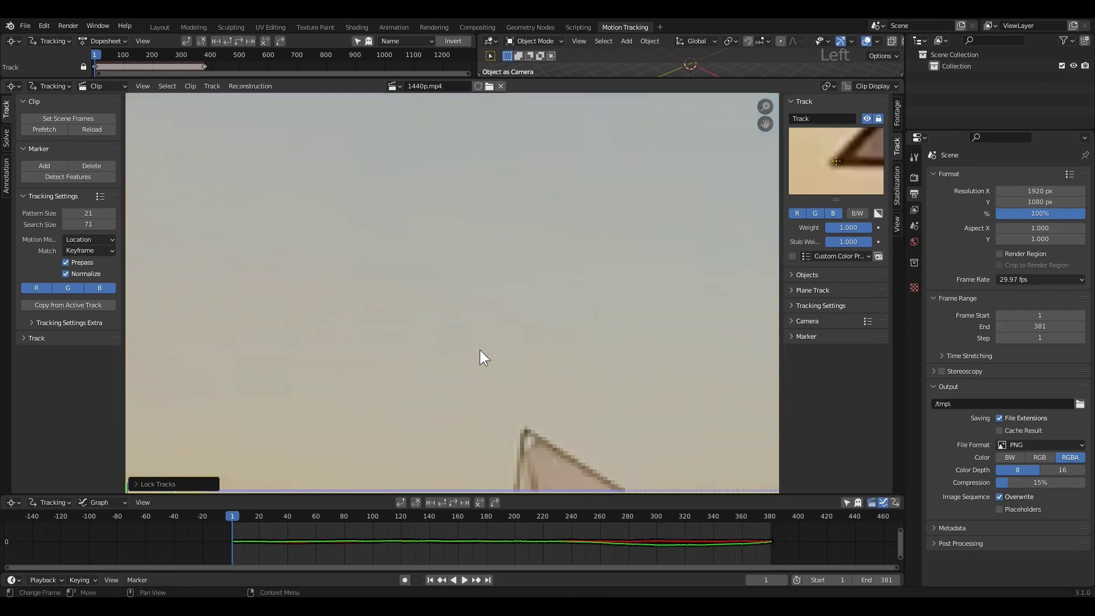
{"action": "middle_click_drag", "start_coordinate": [576, 419], "coordinate": [476, 188]}
{"action": "scroll", "coordinate": [476, 227], "scroll_direction": "up", "scroll_amount": 1}
{"action": "left_click", "coordinate": [438, 195], "text": "ctrl"}
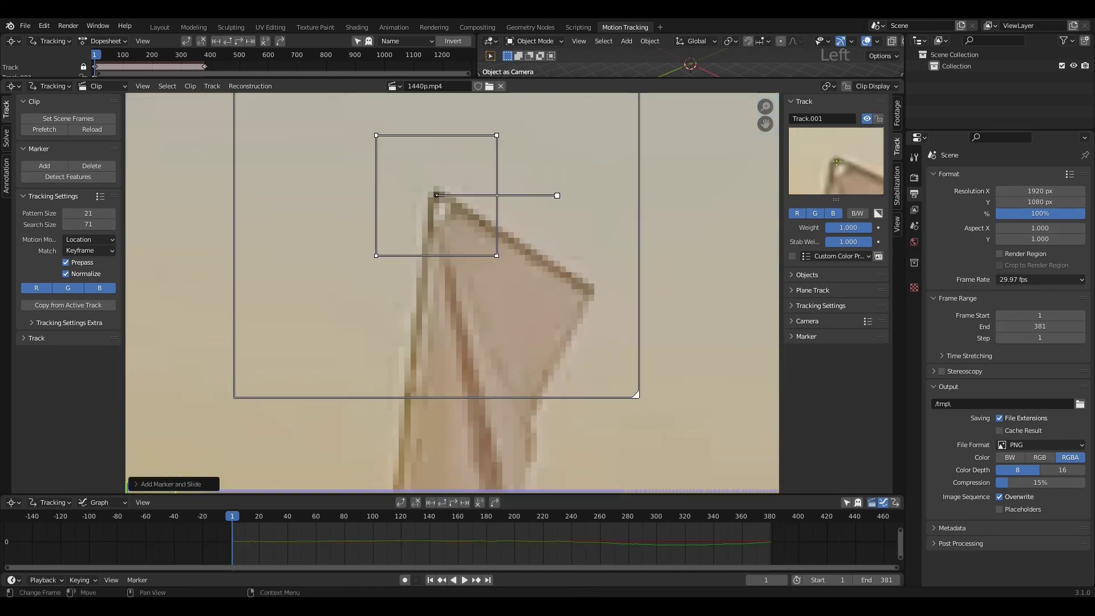
{"action": "left_click_drag", "start_coordinate": [640, 399], "coordinate": [610, 368]}
{"action": "scroll", "coordinate": [570, 376], "scroll_direction": "down", "scroll_amount": 2}
{"action": "left_click", "coordinate": [454, 503]}
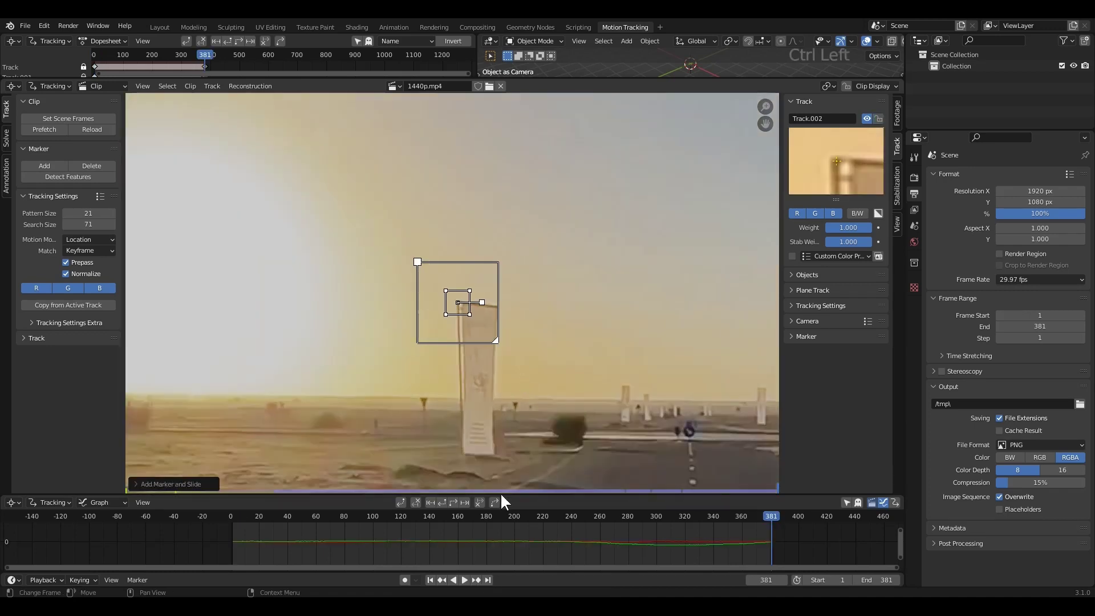
Step: Track the marker on the left banner's upper-left corner backward from the last frame to the first, and lock its track
{"action": "left_click", "coordinate": [441, 502]}
{"action": "middle_click_drag", "start_coordinate": [464, 453], "coordinate": [443, 261]}
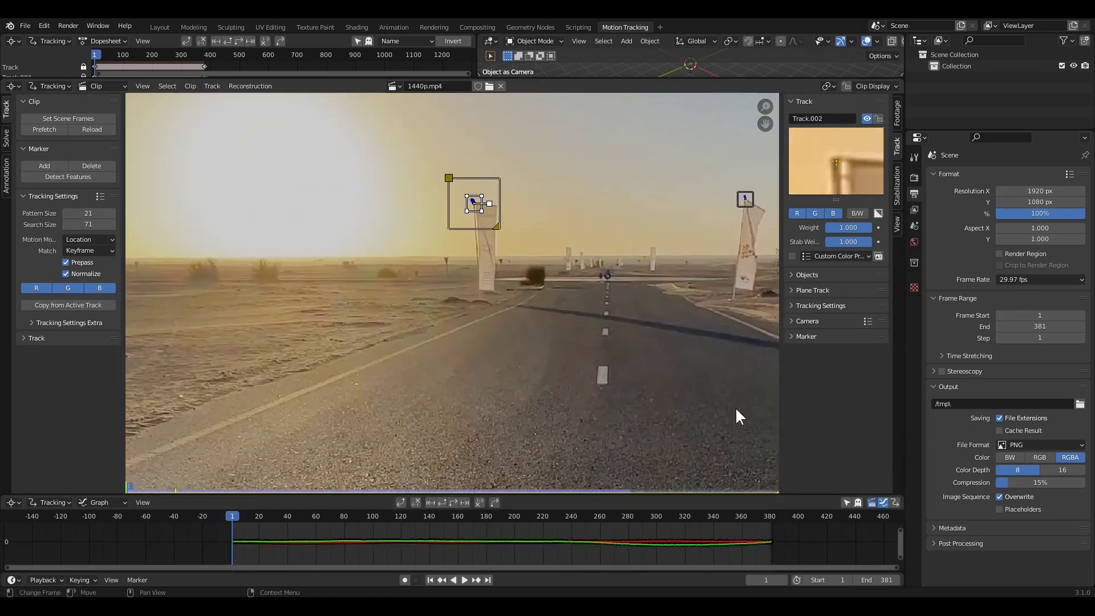
{"action": "key", "text": "ctrl+l"}
Step: Add a marker on the bright stone in the sand left of the road and track it forward through the clip
{"action": "scroll", "coordinate": [453, 357], "scroll_direction": "down", "scroll_amount": 4}
{"action": "middle_click_drag", "start_coordinate": [292, 355], "coordinate": [446, 336]}
{"action": "scroll", "coordinate": [445, 336], "scroll_direction": "up", "scroll_amount": 7}
{"action": "left_click", "coordinate": [504, 275], "text": "ctrl"}
{"action": "scroll", "coordinate": [513, 285], "scroll_direction": "down", "scroll_amount": 7}
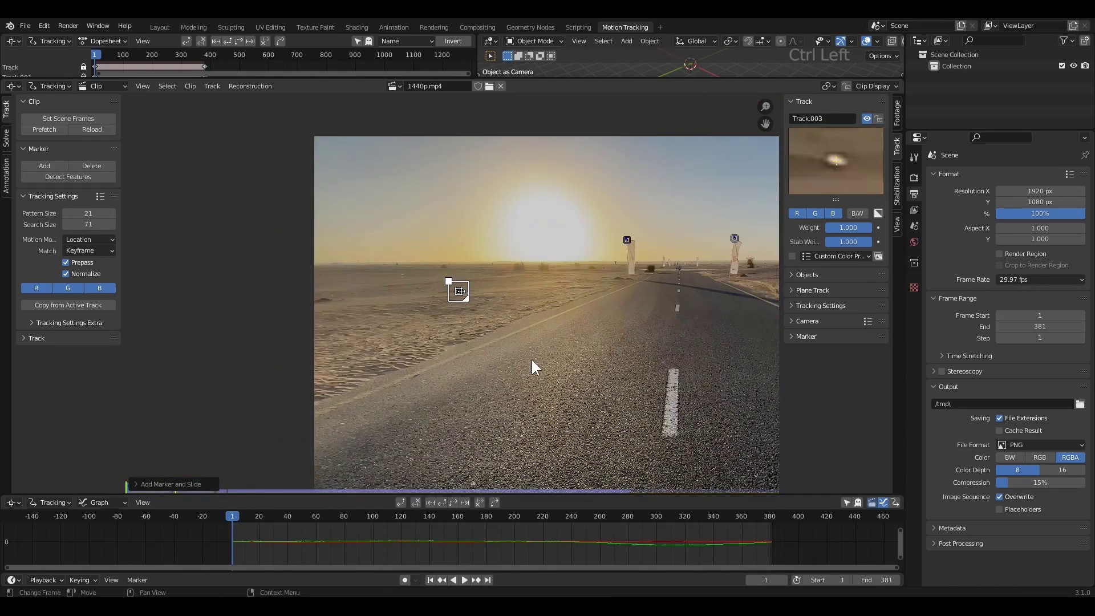
{"action": "key", "text": "ctrl+t"}
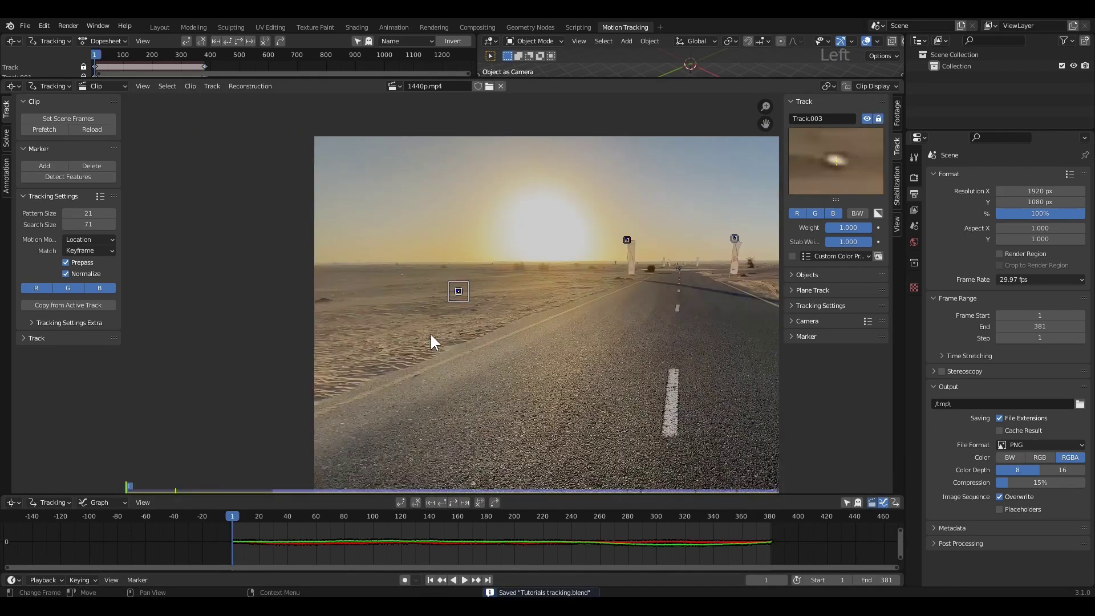
Step: Add a marker on the bright speck in the sand farther left near the horizon, track it forward and return to the first frame
{"action": "middle_click_drag", "start_coordinate": [429, 333], "coordinate": [490, 348]}
{"action": "scroll", "coordinate": [513, 308], "scroll_direction": "up", "scroll_amount": 10}
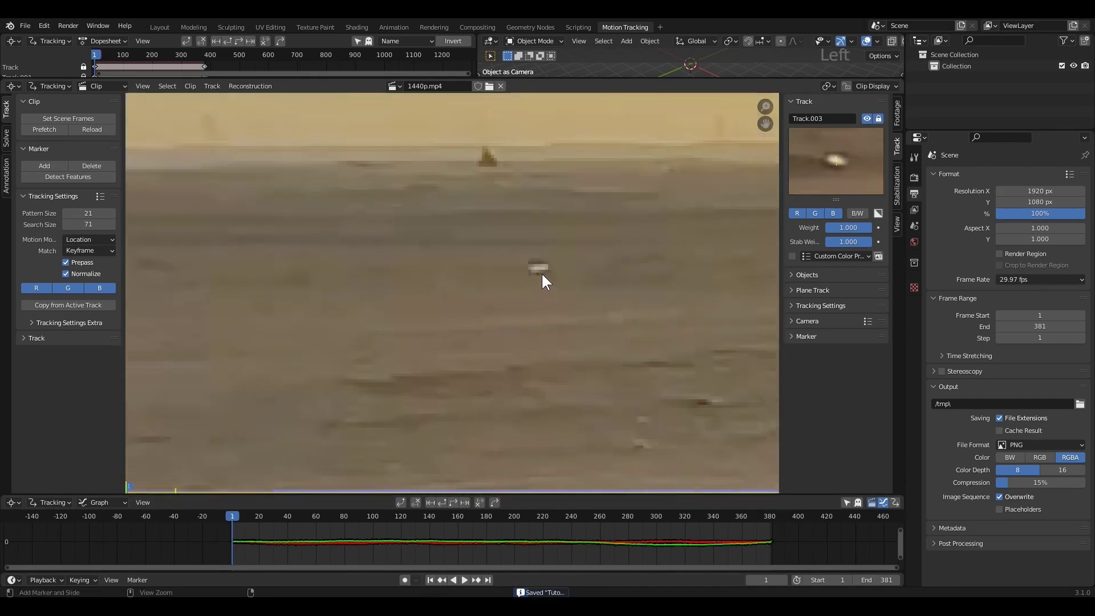
{"action": "left_click", "coordinate": [538, 266], "text": "ctrl"}
{"action": "scroll", "coordinate": [544, 308], "scroll_direction": "down", "scroll_amount": 7}
{"action": "key", "text": "ctrl+t"}
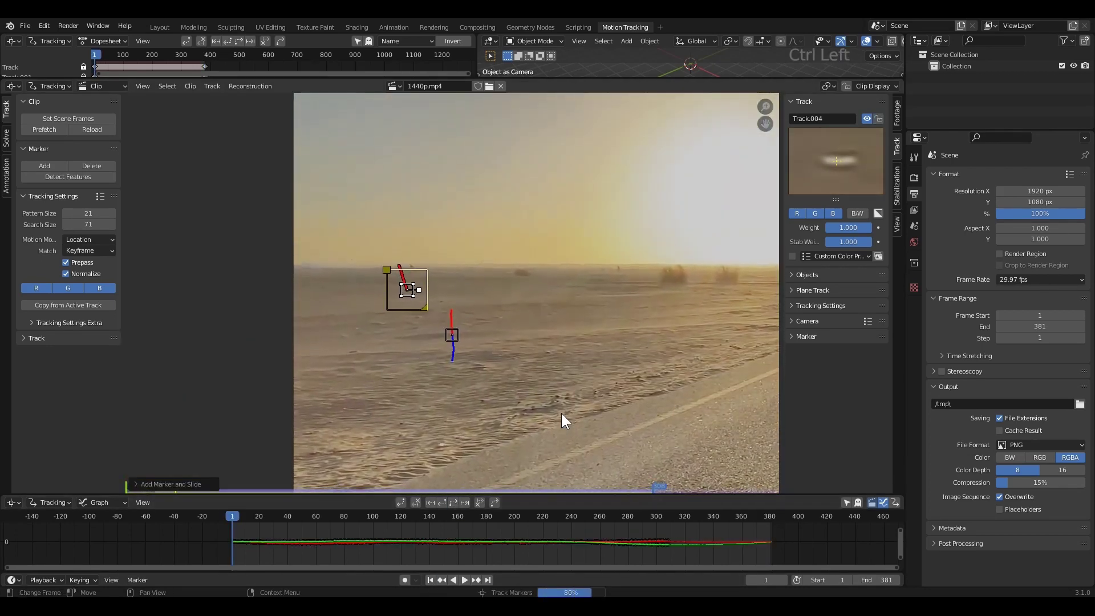
{"action": "key", "text": "shift+Left"}
Step: Add a marker on the lower-right corner of a white lane dash, adjust its position and track it forward
{"action": "scroll", "coordinate": [587, 297], "scroll_direction": "up", "scroll_amount": 6}
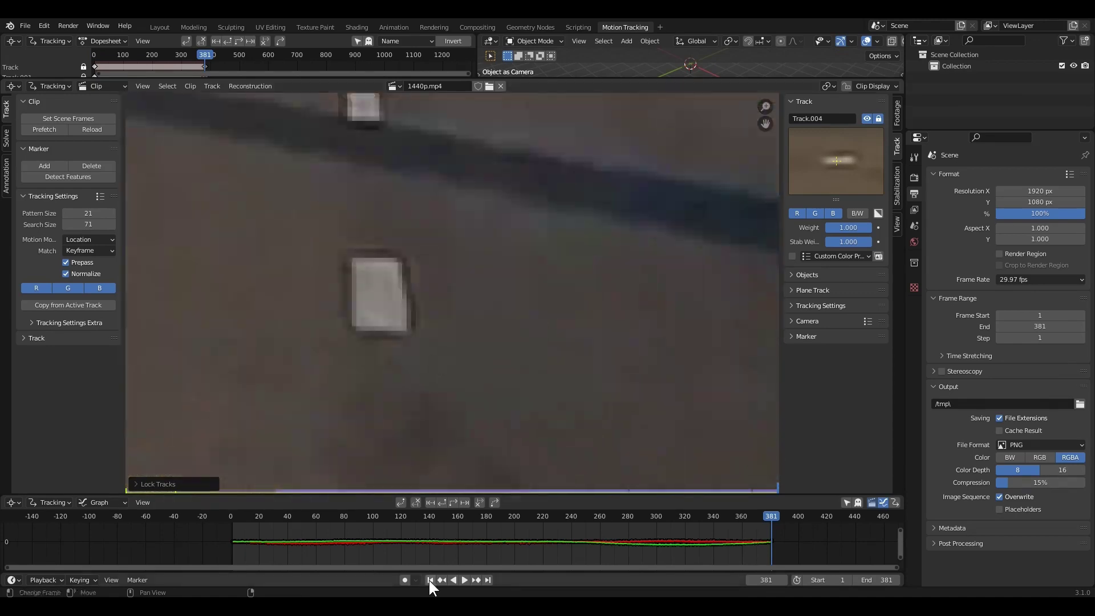
{"action": "scroll", "coordinate": [513, 335], "scroll_direction": "up", "scroll_amount": 1}
{"action": "left_click", "coordinate": [510, 312], "text": "ctrl"}
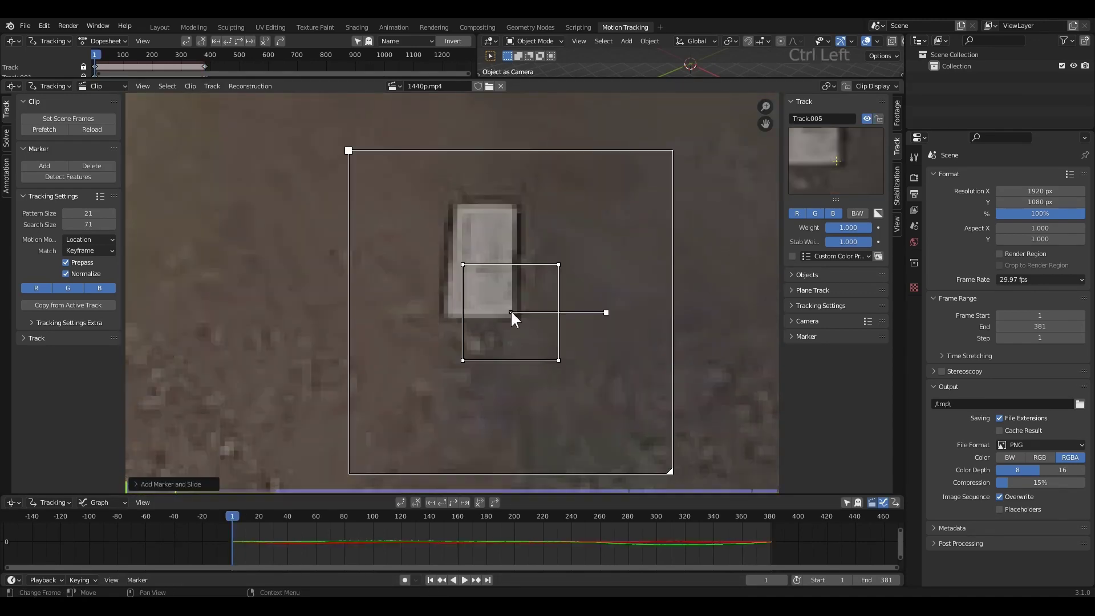
{"action": "key", "text": "g"}
{"action": "left_click", "coordinate": [571, 337]}
{"action": "scroll", "coordinate": [571, 336], "scroll_direction": "down", "scroll_amount": 2}
{"action": "left_click", "coordinate": [453, 503]}
{"action": "scroll", "coordinate": [601, 392], "scroll_direction": "down", "scroll_amount": 6}
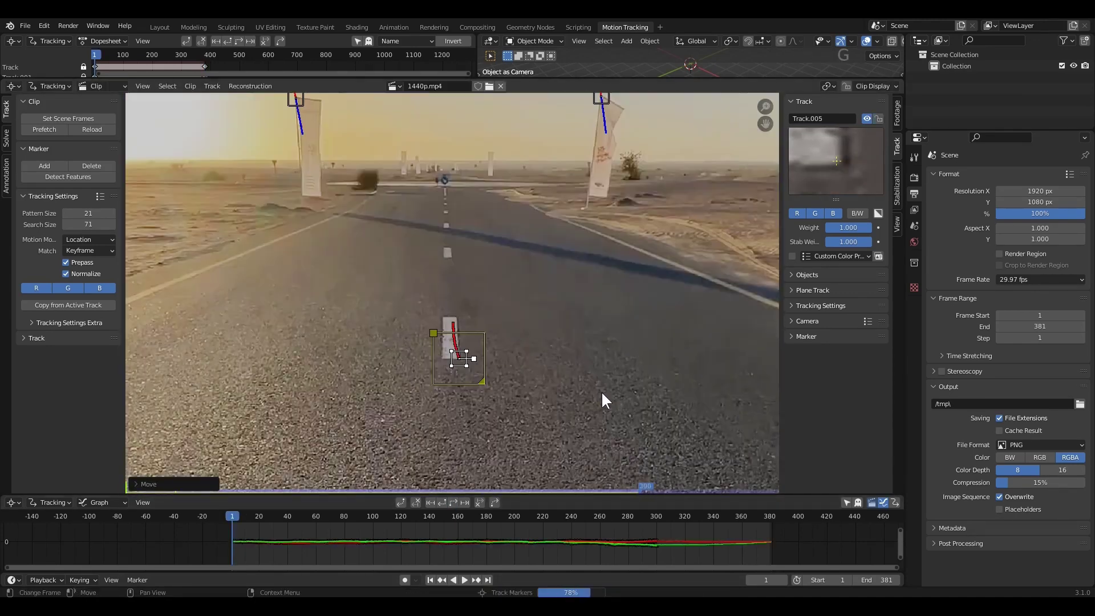
Step: Add a marker on the dark spot beside the distant banner left of the road's far end and track it forward
{"action": "scroll", "coordinate": [490, 317], "scroll_direction": "up", "scroll_amount": 10}
{"action": "left_click", "coordinate": [578, 295], "text": "ctrl"}
{"action": "scroll", "coordinate": [577, 295], "scroll_direction": "down", "scroll_amount": 8}
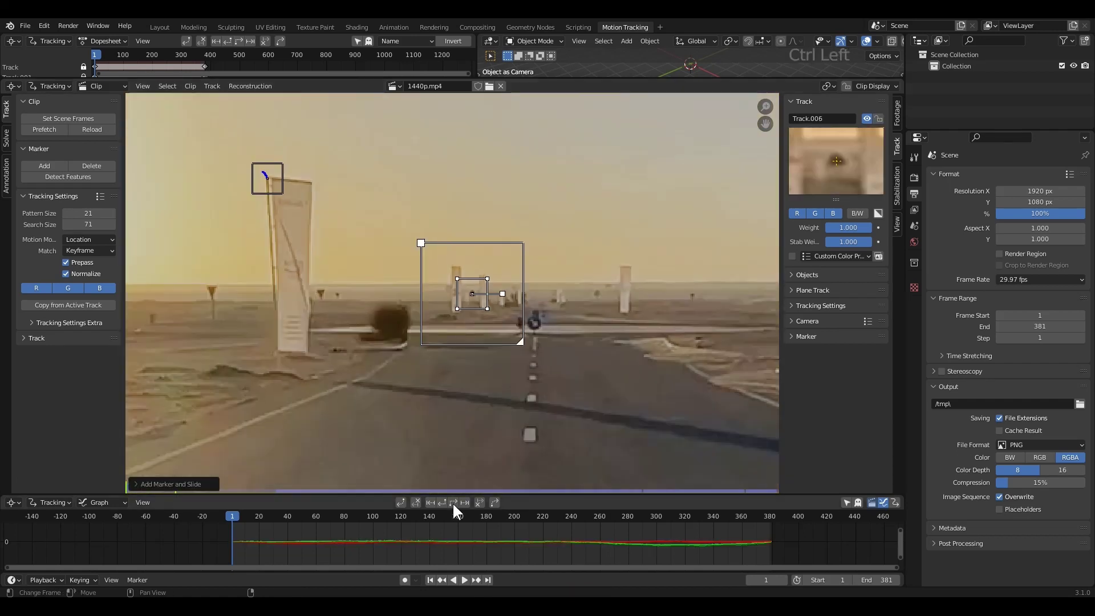
{"action": "left_click", "coordinate": [452, 502]}
Step: Add a marker near the horizon just right of the distant bush in the right-hand dunes and track it forward
{"action": "middle_click_drag", "start_coordinate": [618, 411], "coordinate": [452, 200]}
{"action": "scroll", "coordinate": [453, 199], "scroll_direction": "up", "scroll_amount": 4}
{"action": "left_click", "coordinate": [508, 220], "text": "ctrl"}
{"action": "scroll", "coordinate": [507, 220], "scroll_direction": "down", "scroll_amount": 4}
{"action": "left_click", "coordinate": [454, 502]}
Step: Add a marker on the dark spot in the sand beside the left banner's base and track it forward
{"action": "middle_click_drag", "start_coordinate": [399, 342], "coordinate": [538, 370]}
{"action": "left_click", "coordinate": [478, 318], "text": "ctrl"}
{"action": "scroll", "coordinate": [538, 370], "scroll_direction": "down", "scroll_amount": 1}
{"action": "key", "text": "ctrl+t"}
{"action": "scroll", "coordinate": [538, 379], "scroll_direction": "up", "scroll_amount": 4}
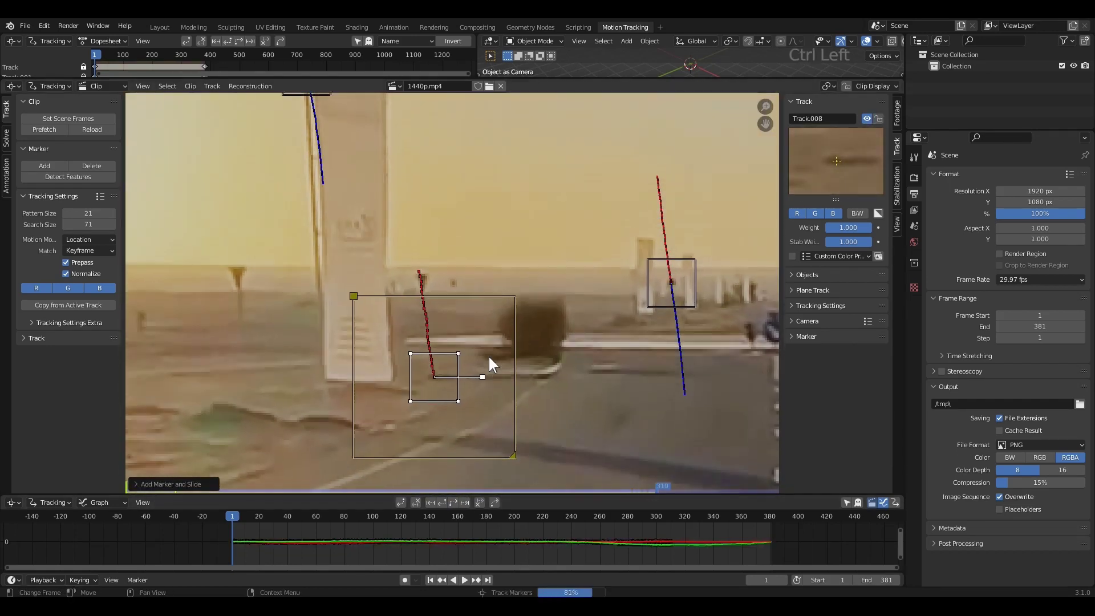
Step: Add a marker near the horizon, just right of the distant banner on the road's right side, and track it forward
{"action": "scroll", "coordinate": [666, 375], "scroll_direction": "down", "scroll_amount": 3}
{"action": "middle_click_drag", "start_coordinate": [666, 375], "coordinate": [274, 322]}
{"action": "scroll", "coordinate": [454, 273], "scroll_direction": "up", "scroll_amount": 6}
{"action": "left_click", "coordinate": [454, 273], "text": "ctrl"}
{"action": "scroll", "coordinate": [454, 272], "scroll_direction": "down", "scroll_amount": 6}
{"action": "key", "text": "ctrl+t"}
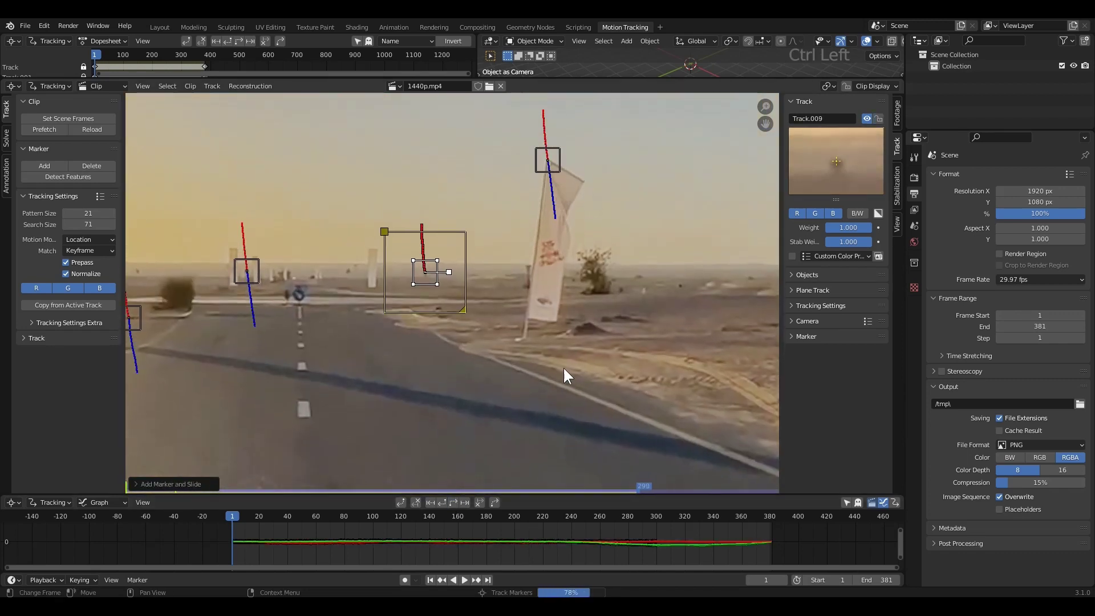
Step: Add a marker in the sand between the right-hand banner and the road sign, fine-tune its position and track it forward
{"action": "middle_click_drag", "start_coordinate": [563, 364], "coordinate": [302, 354]}
{"action": "scroll", "coordinate": [435, 326], "scroll_direction": "up", "scroll_amount": 6}
{"action": "left_click", "coordinate": [435, 333], "text": "ctrl"}
{"action": "key", "text": "g"}
{"action": "left_click", "coordinate": [436, 330]}
{"action": "scroll", "coordinate": [435, 330], "scroll_direction": "down", "scroll_amount": 6}
{"action": "left_click", "coordinate": [464, 502]}
Step: Add a marker on the dark spot below the horizon just right of the road sign and track it forward
{"action": "scroll", "coordinate": [512, 302], "scroll_direction": "up", "scroll_amount": 6}
{"action": "left_click", "coordinate": [512, 301], "text": "ctrl"}
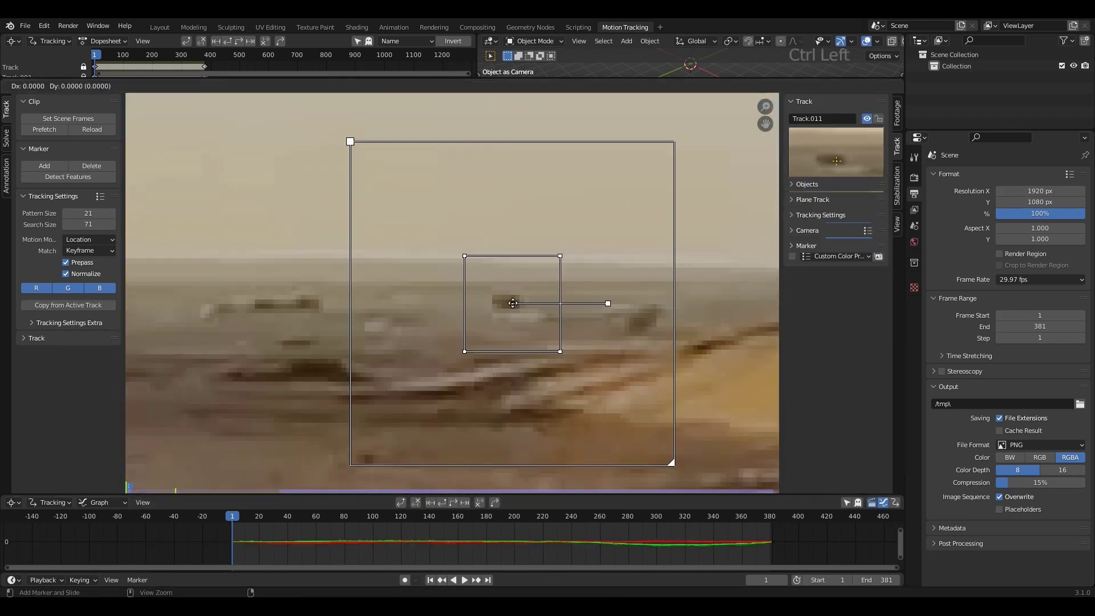
{"action": "scroll", "coordinate": [454, 293], "scroll_direction": "down", "scroll_amount": 8}
{"action": "left_click", "coordinate": [454, 501]}
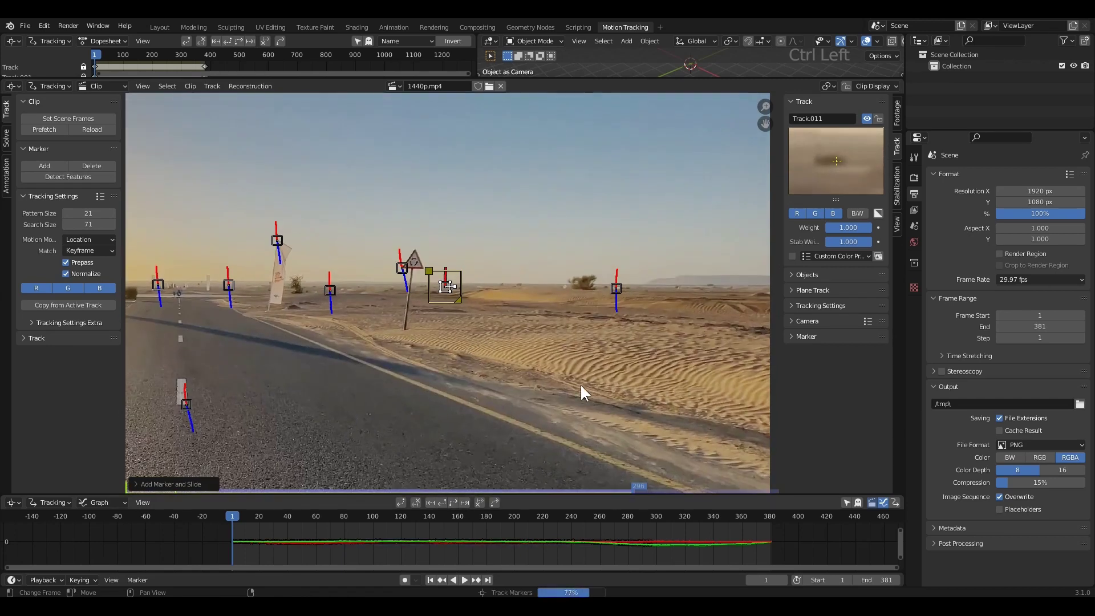
Step: Add a marker on the small dark spot at the right roadside, left of the right-hand banner's base, and track it forward
{"action": "scroll", "coordinate": [419, 219], "scroll_direction": "up", "scroll_amount": 8}
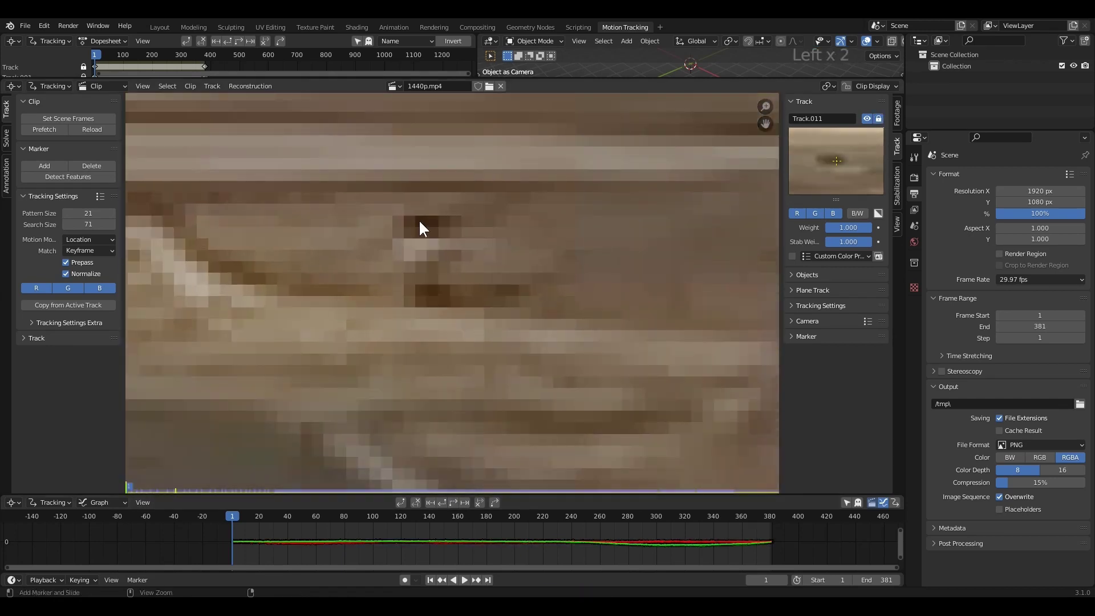
{"action": "left_click", "coordinate": [419, 220], "text": "ctrl"}
{"action": "scroll", "coordinate": [418, 220], "scroll_direction": "down", "scroll_amount": 10}
{"action": "left_click", "coordinate": [454, 502]}
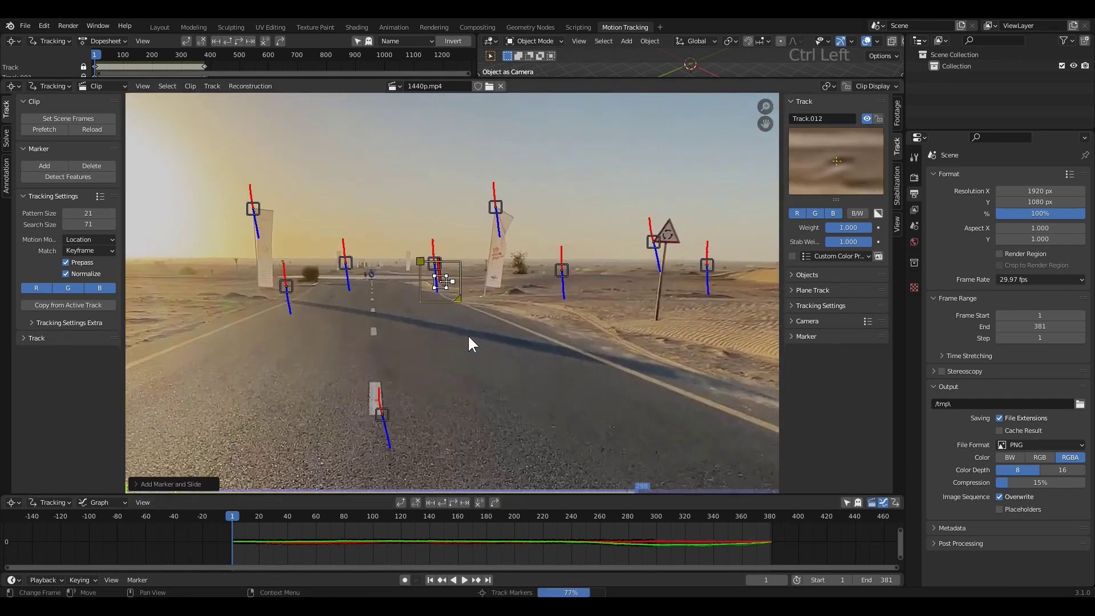
Step: Add a marker at the foot of the road sign's post and track it forward, saving the file and returning to the first frame
{"action": "scroll", "coordinate": [467, 334], "scroll_direction": "up", "scroll_amount": 3}
{"action": "scroll", "coordinate": [467, 334], "scroll_direction": "down", "scroll_amount": 2}
{"action": "scroll", "coordinate": [456, 342], "scroll_direction": "up", "scroll_amount": 4}
{"action": "left_click", "coordinate": [508, 323], "text": "ctrl"}
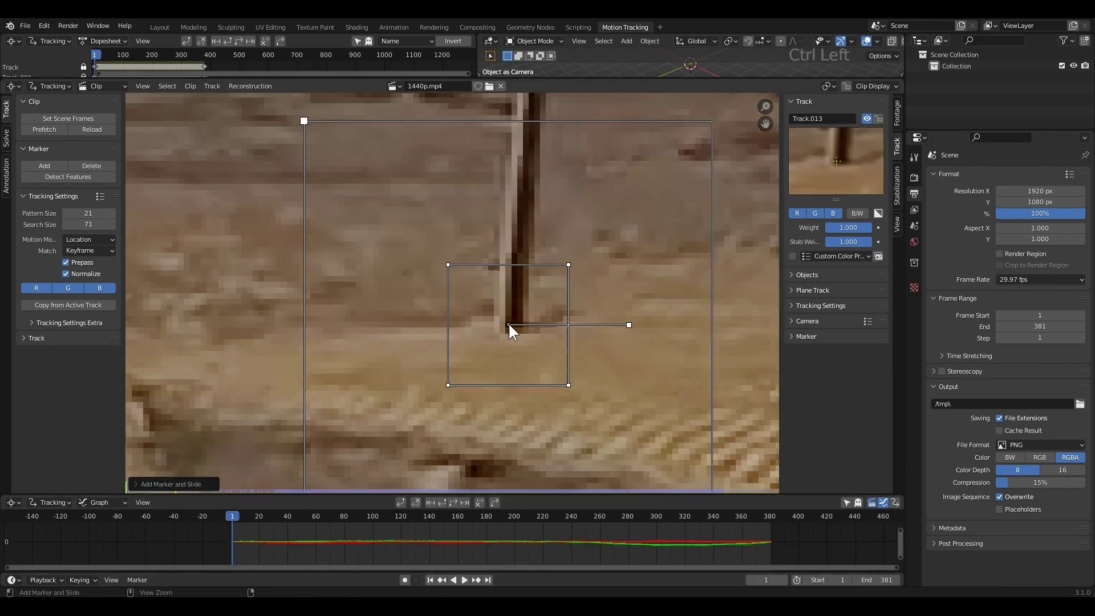
{"action": "scroll", "coordinate": [471, 456], "scroll_direction": "down", "scroll_amount": 2}
{"action": "scroll", "coordinate": [686, 323], "scroll_direction": "down", "scroll_amount": 5}
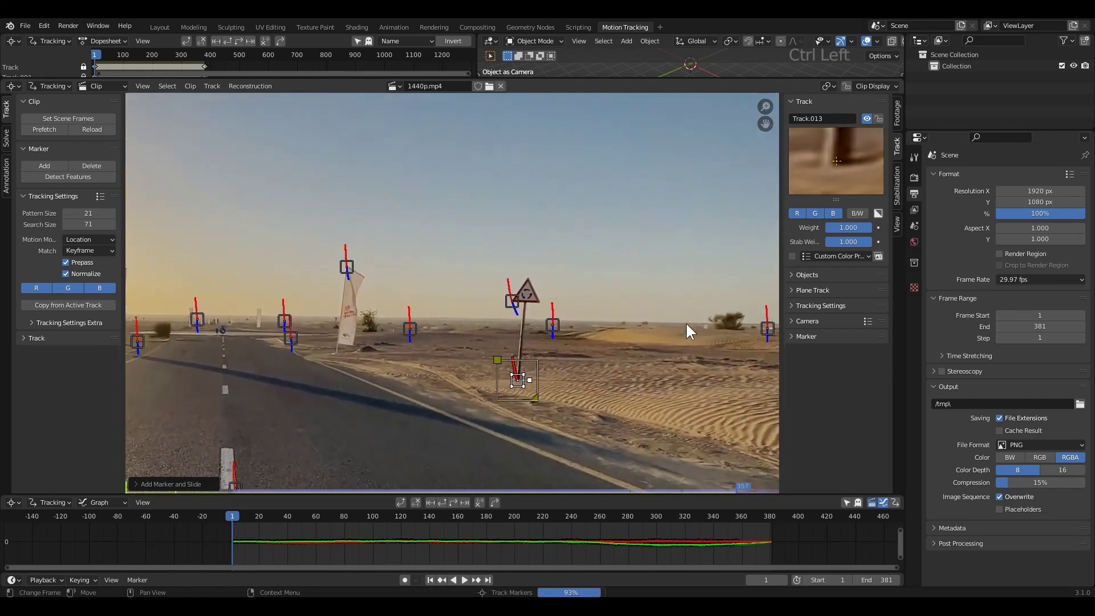
{"action": "key", "text": "ctrl+s"}
{"action": "left_click", "coordinate": [430, 579]}
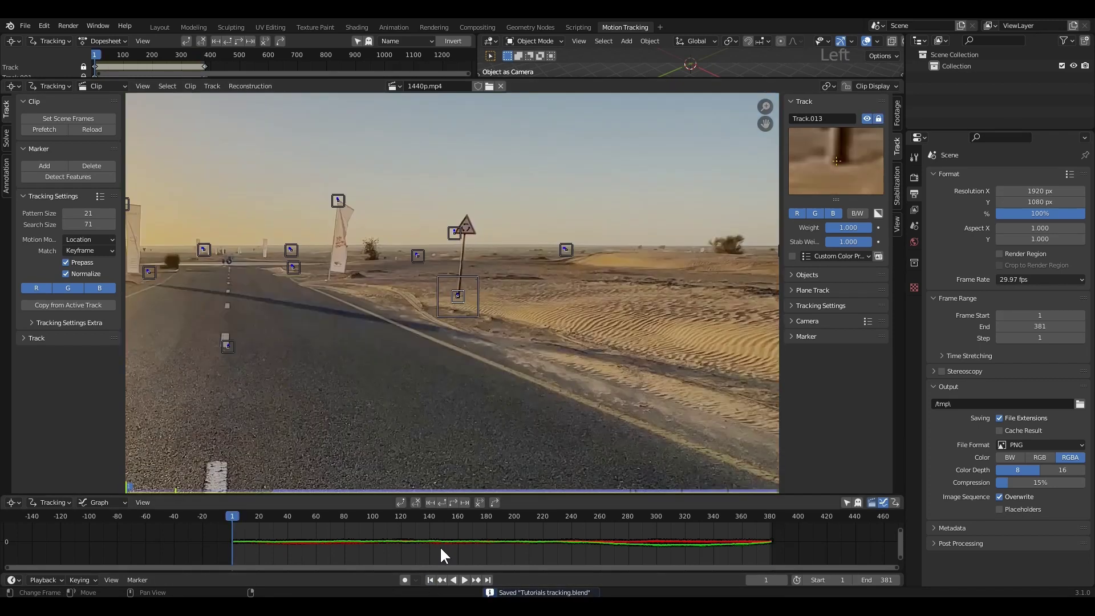
Step: Enable automatic keyframe selection in the solve settings and solve the camera motion with Focal Length refinement
{"action": "scroll", "coordinate": [333, 336], "scroll_direction": "down", "scroll_amount": 2}
{"action": "scroll", "coordinate": [335, 342], "scroll_direction": "up", "scroll_amount": 2}
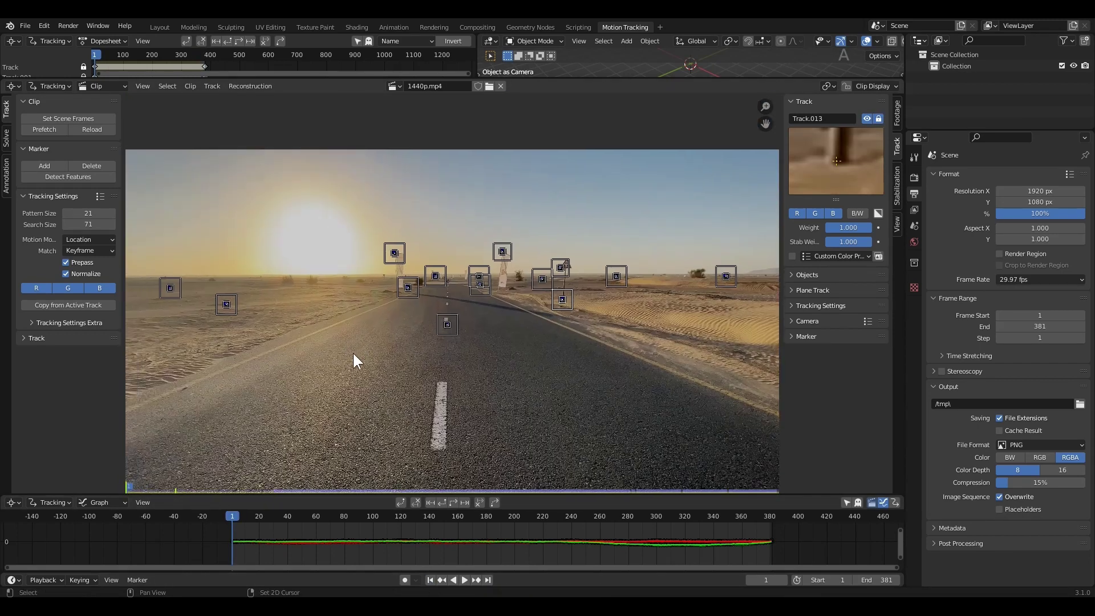
{"action": "left_click", "coordinate": [6, 138]}
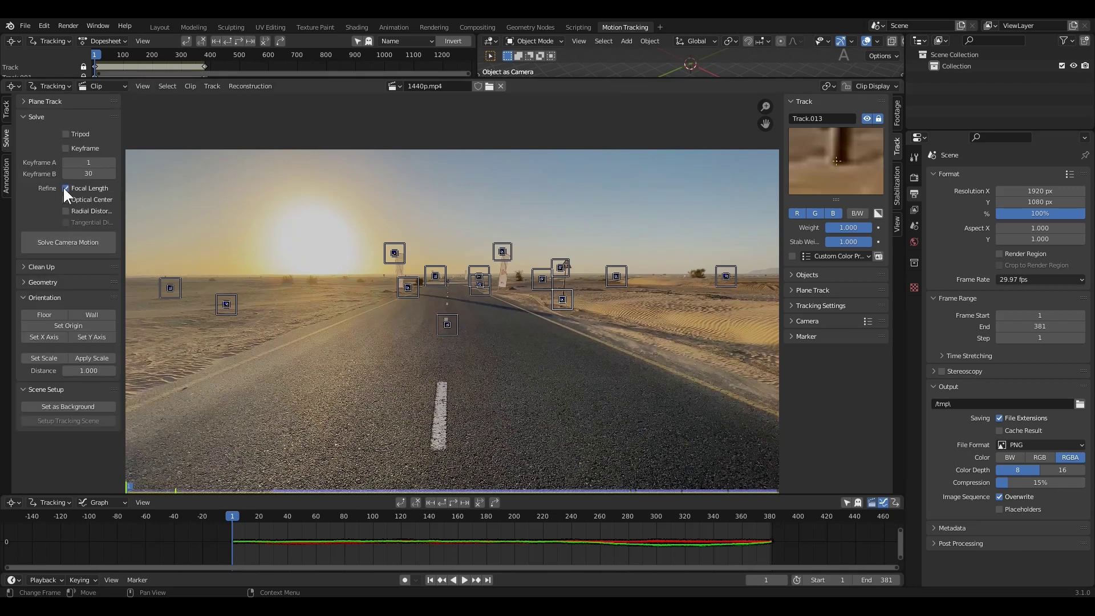
{"action": "left_click", "coordinate": [66, 149]}
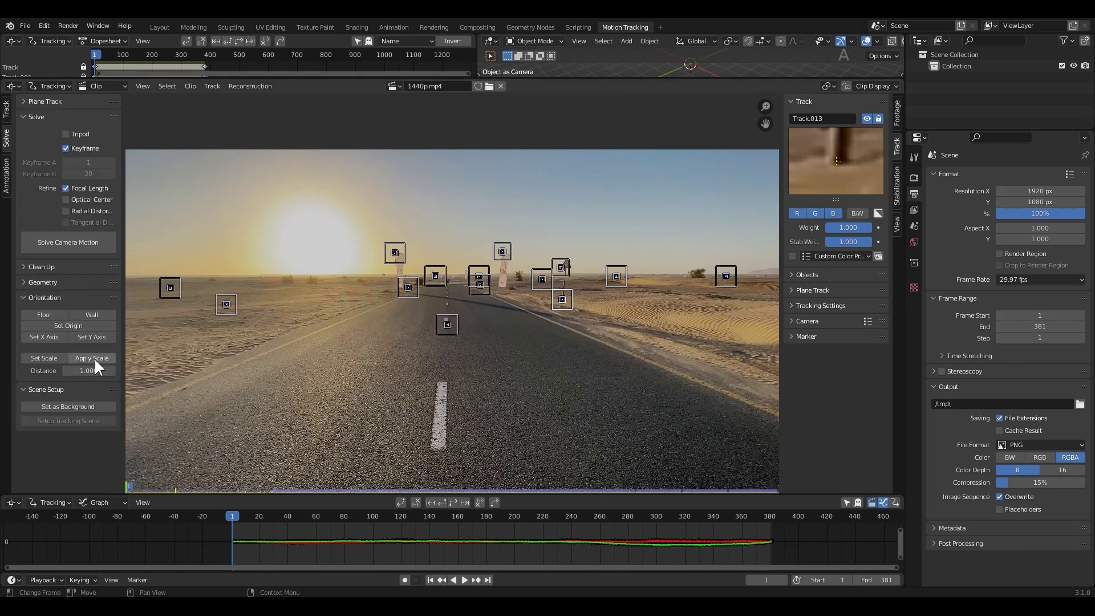
{"action": "left_click", "coordinate": [73, 243]}
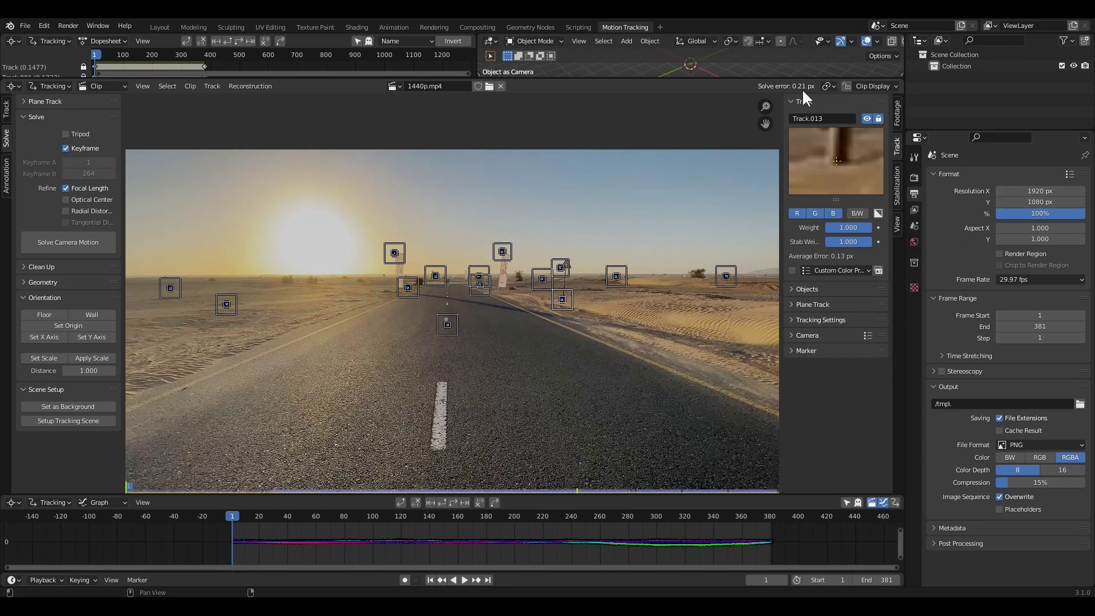
Step: Enable Info in the clip's marker display to show each track's name and average error
{"action": "scroll", "coordinate": [491, 352], "scroll_direction": "up", "scroll_amount": 1}
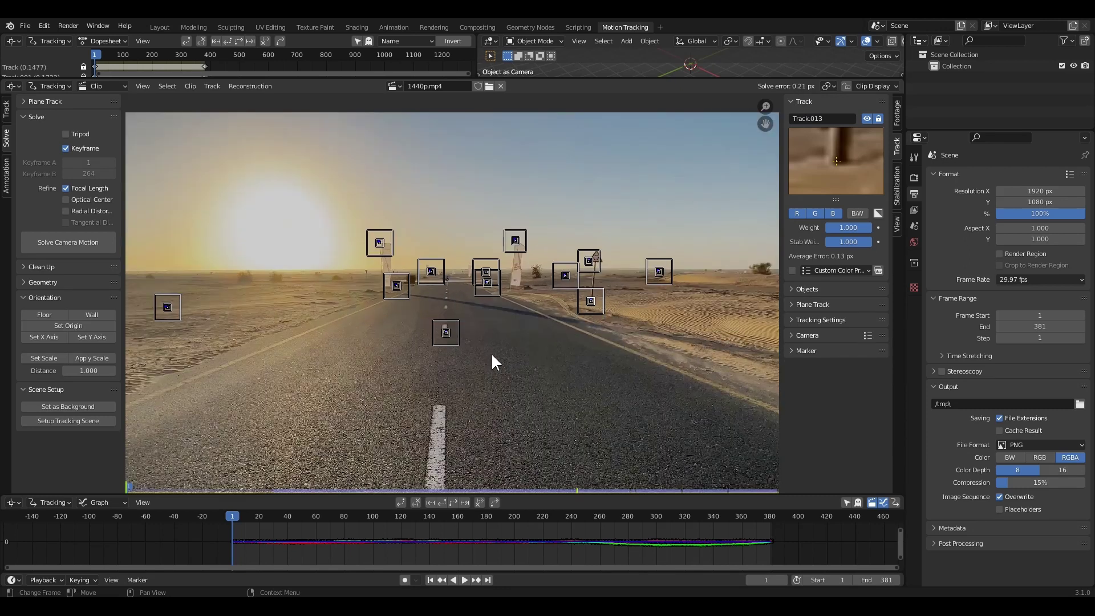
{"action": "middle_click_drag", "start_coordinate": [489, 339], "coordinate": [516, 355]}
{"action": "scroll", "coordinate": [532, 350], "scroll_direction": "down", "scroll_amount": 1}
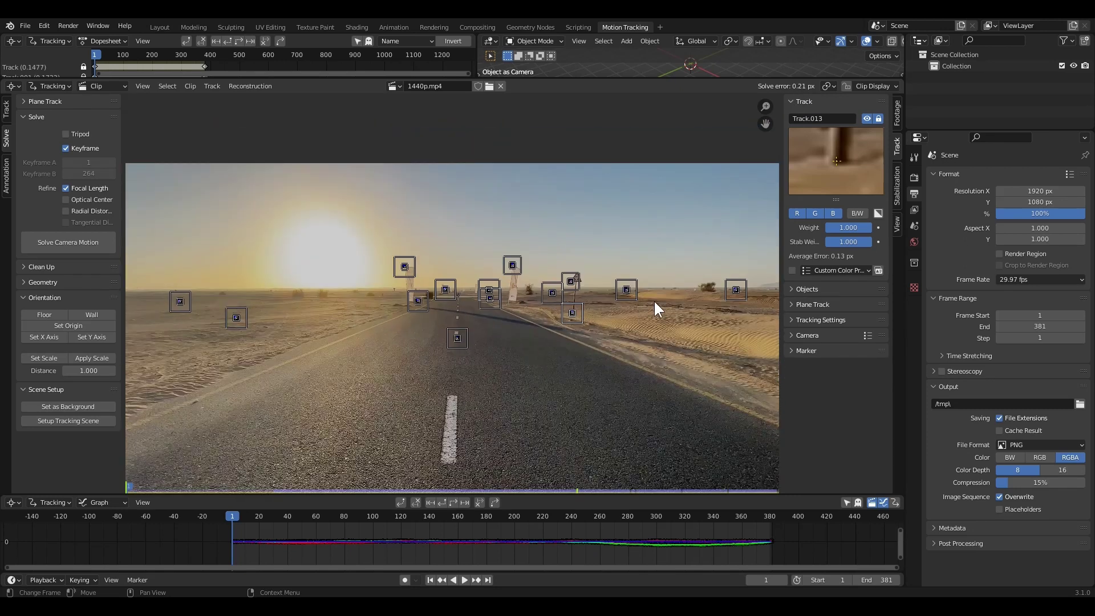
{"action": "left_click", "coordinate": [830, 86]}
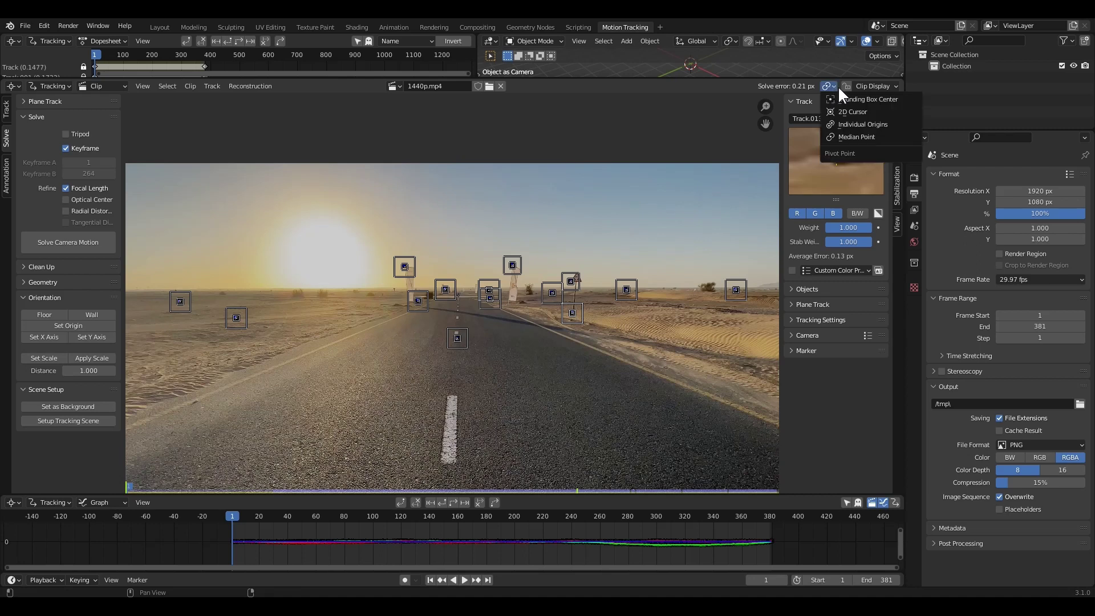
{"action": "left_click", "coordinate": [874, 86]}
{"action": "left_click", "coordinate": [874, 87]}
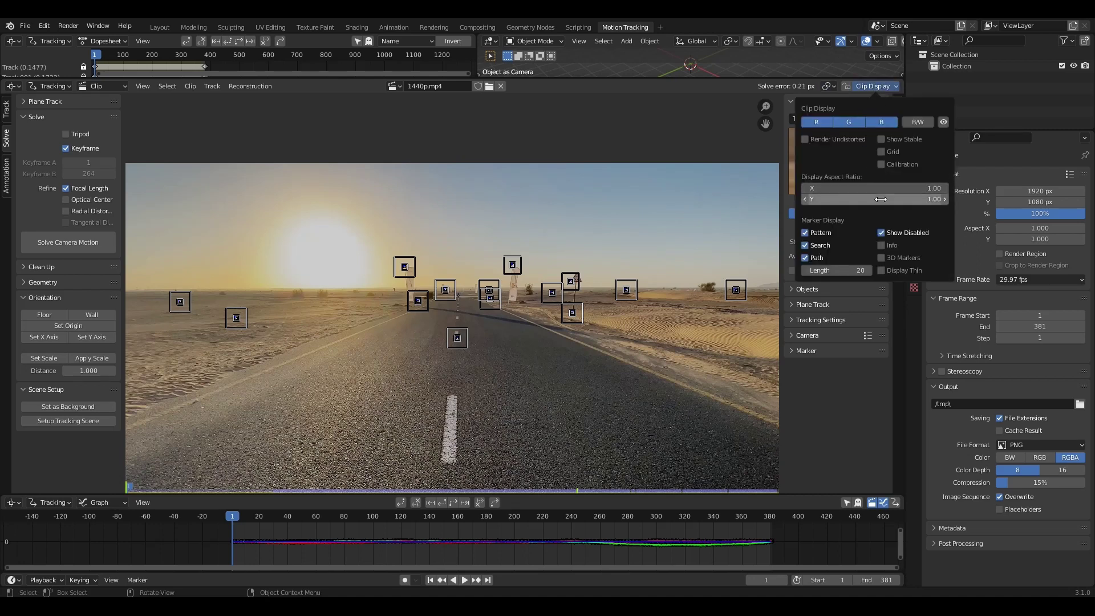
{"action": "left_click", "coordinate": [880, 245]}
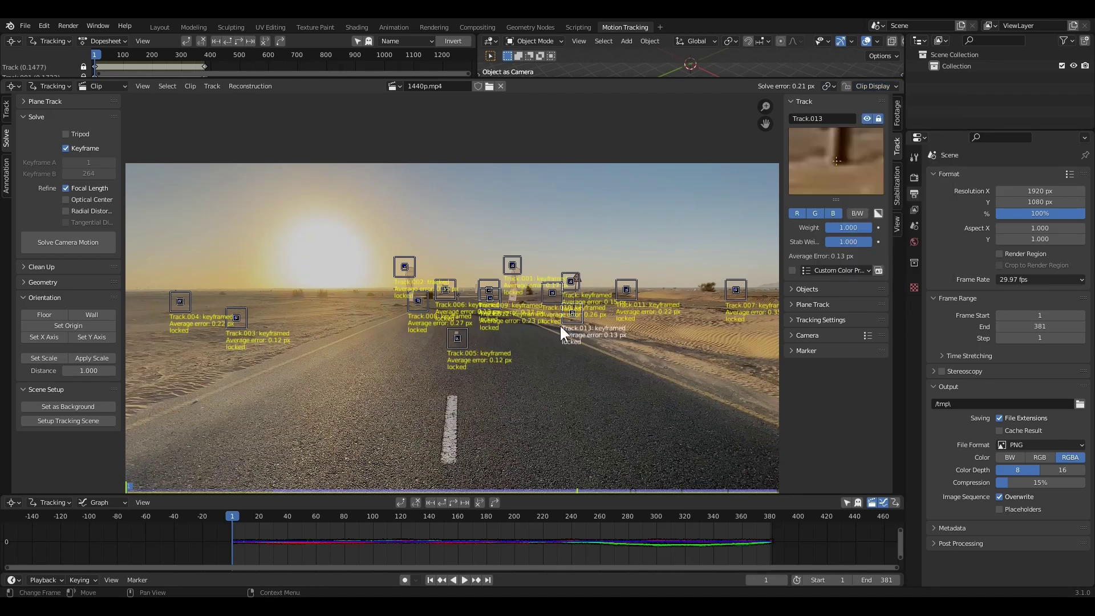
Step: Examine the average error of each marker across the whole footage, from the left desert to the right roadside
{"action": "scroll", "coordinate": [554, 369], "scroll_direction": "up", "scroll_amount": 2}
{"action": "scroll", "coordinate": [552, 391], "scroll_direction": "up", "scroll_amount": 1}
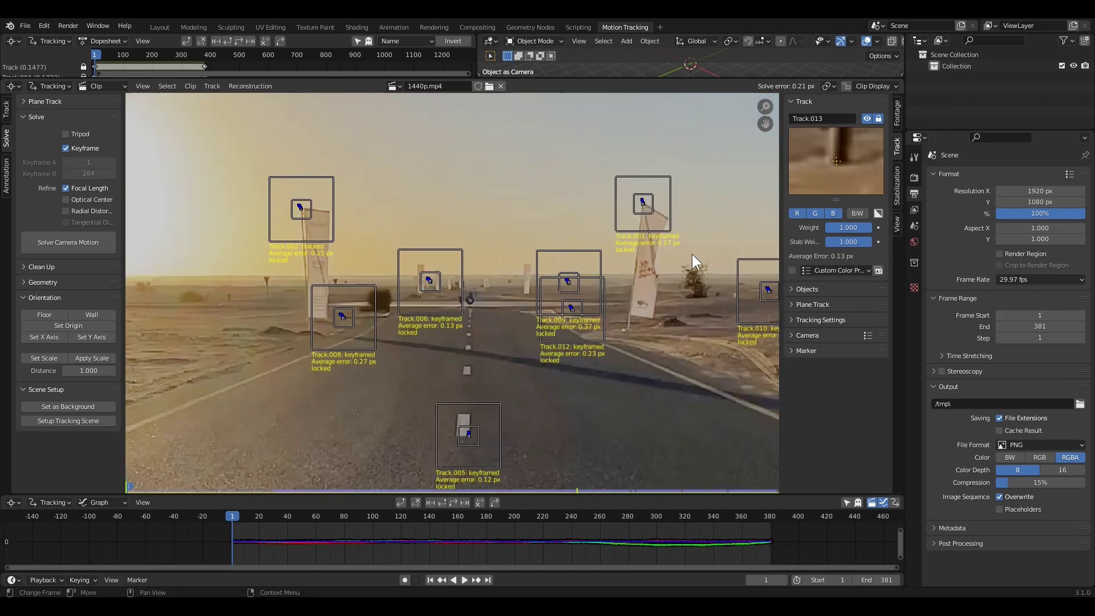
{"action": "middle_click_drag", "start_coordinate": [285, 349], "coordinate": [577, 313]}
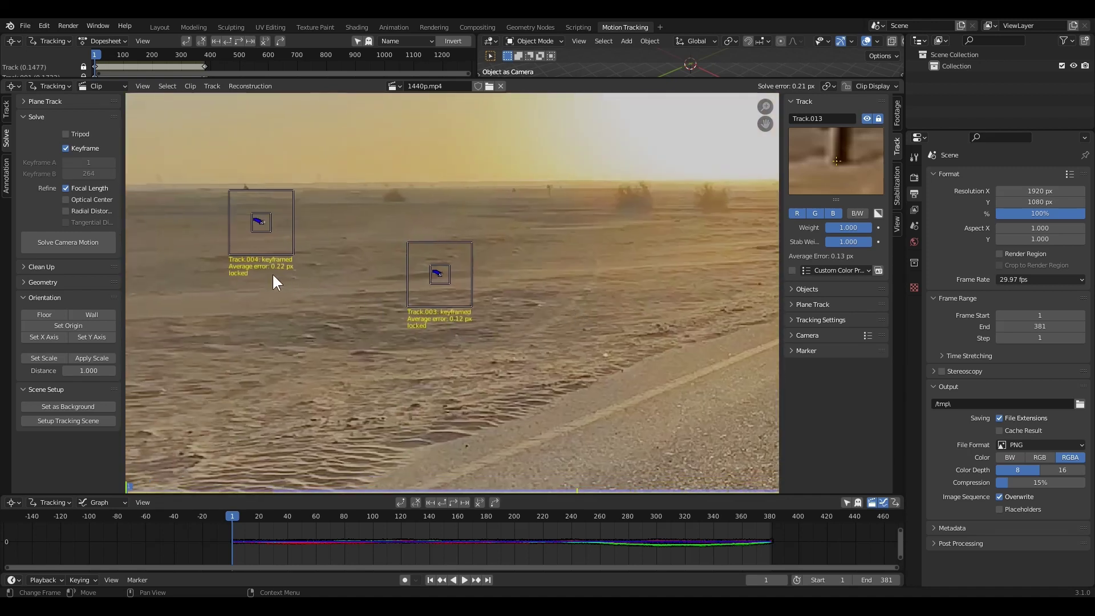
{"action": "scroll", "coordinate": [418, 294], "scroll_direction": "down", "scroll_amount": 6}
{"action": "scroll", "coordinate": [535, 319], "scroll_direction": "up", "scroll_amount": 5}
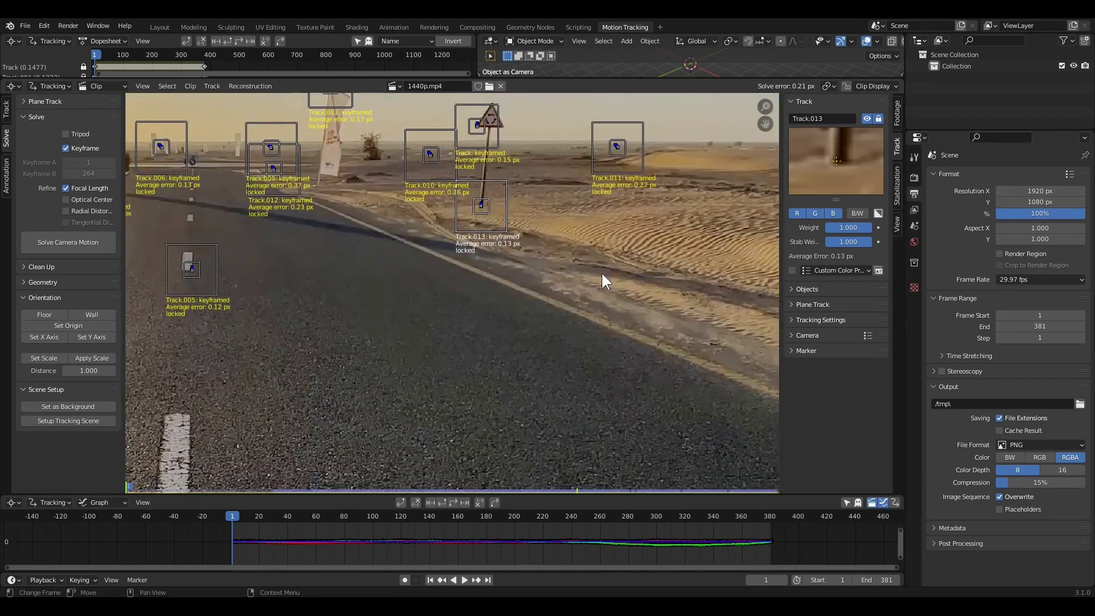
{"action": "middle_click_drag", "start_coordinate": [738, 273], "coordinate": [491, 354]}
{"action": "middle_click_drag", "start_coordinate": [646, 319], "coordinate": [634, 318]}
{"action": "scroll", "coordinate": [386, 262], "scroll_direction": "up", "scroll_amount": 2}
{"action": "scroll", "coordinate": [388, 299], "scroll_direction": "down", "scroll_amount": 9}
{"action": "middle_click_drag", "start_coordinate": [317, 334], "coordinate": [370, 342]}
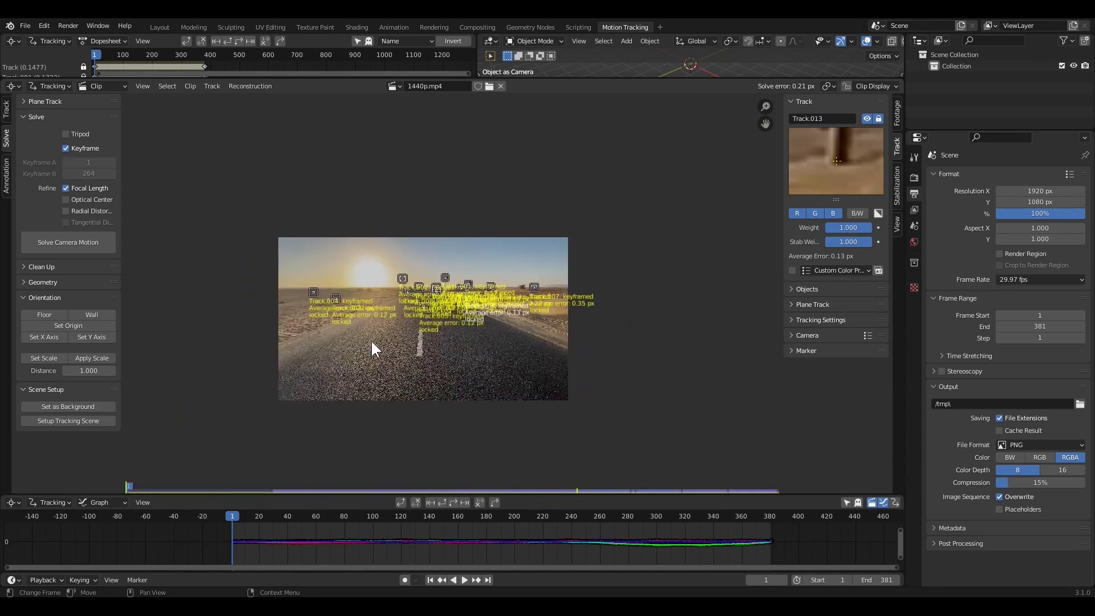
{"action": "scroll", "coordinate": [357, 379], "scroll_direction": "up", "scroll_amount": 3}
{"action": "scroll", "coordinate": [464, 353], "scroll_direction": "down", "scroll_amount": 1}
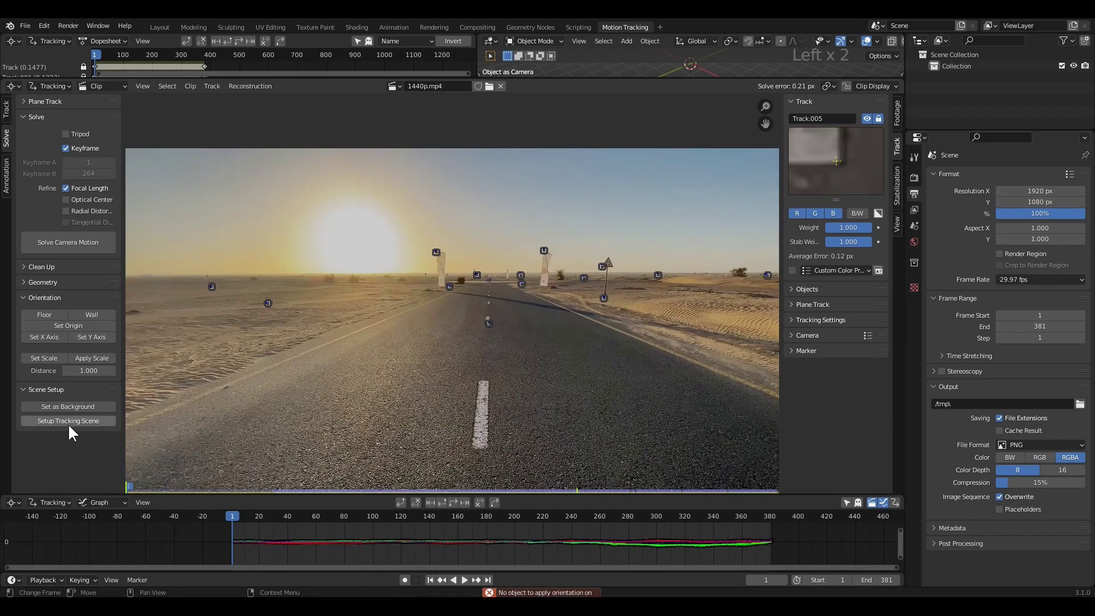
Step: Set up the tracking scene from the solved clip and enlarge the 3D viewport to show it
{"action": "left_click", "coordinate": [74, 418]}
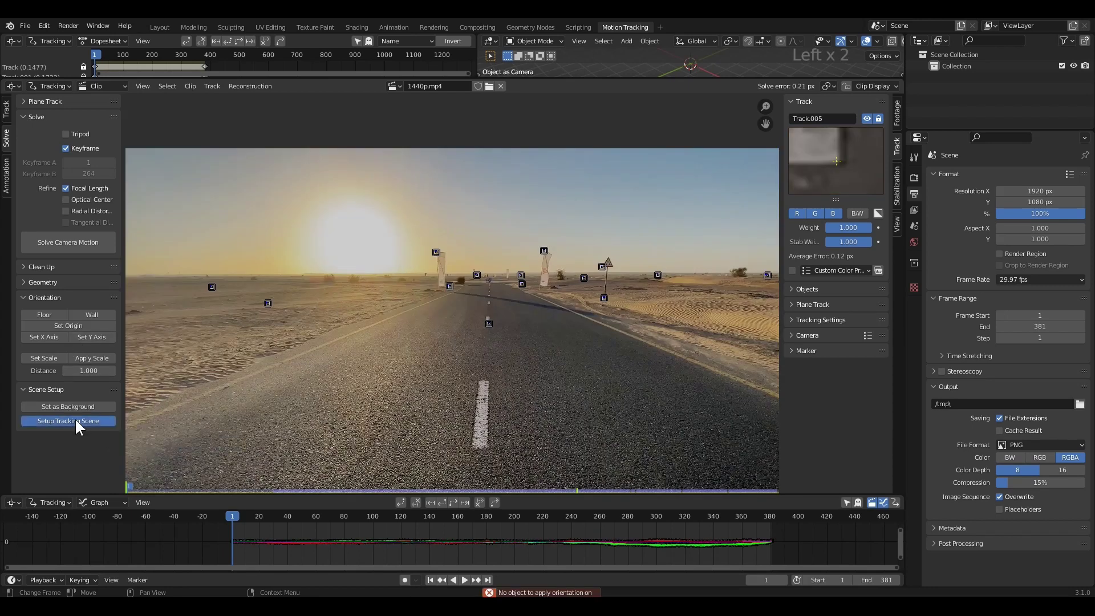
{"action": "left_click_drag", "start_coordinate": [611, 78], "coordinate": [612, 242]}
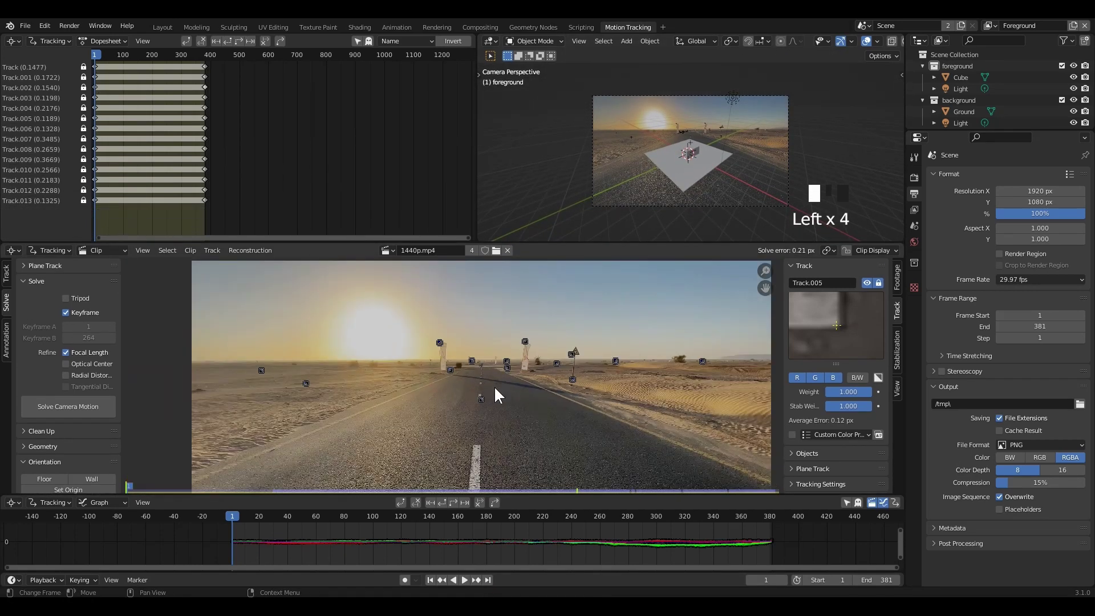
Step: Define the floor from three ground markers: the two roadside markers by the banner bases and the one on the centre lane dash
{"action": "scroll", "coordinate": [493, 384], "scroll_direction": "up", "scroll_amount": 3}
{"action": "mouse_move", "coordinate": [505, 384]}
{"action": "middle_mouse_down"}
{"action": "mouse_move", "coordinate": [515, 355]}
{"action": "mouse_move", "coordinate": [496, 377]}
{"action": "middle_mouse_up"}
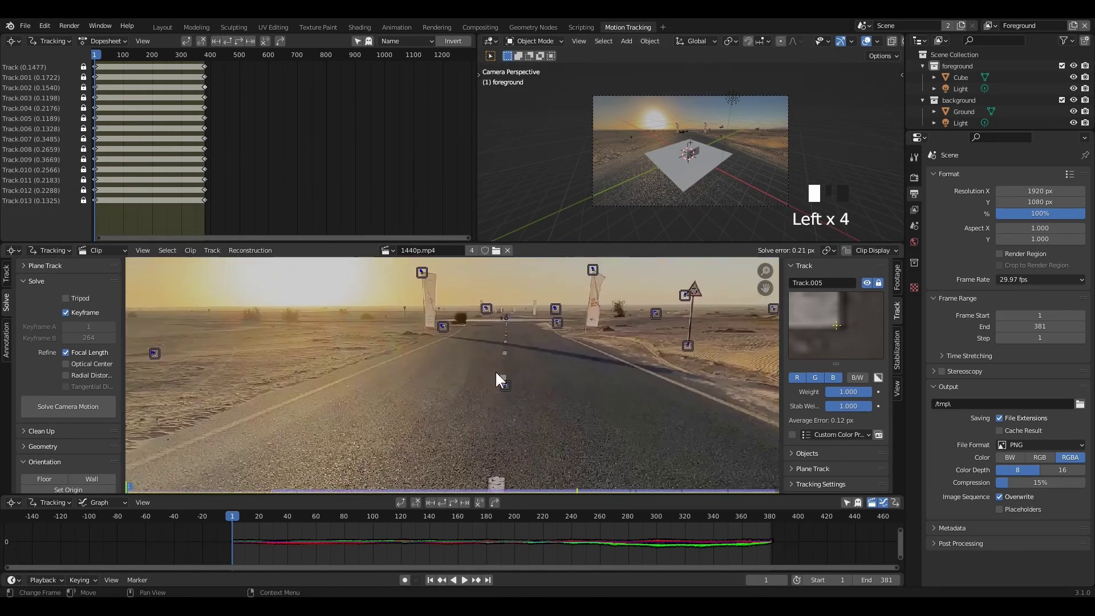
{"action": "left_click", "coordinate": [442, 323]}
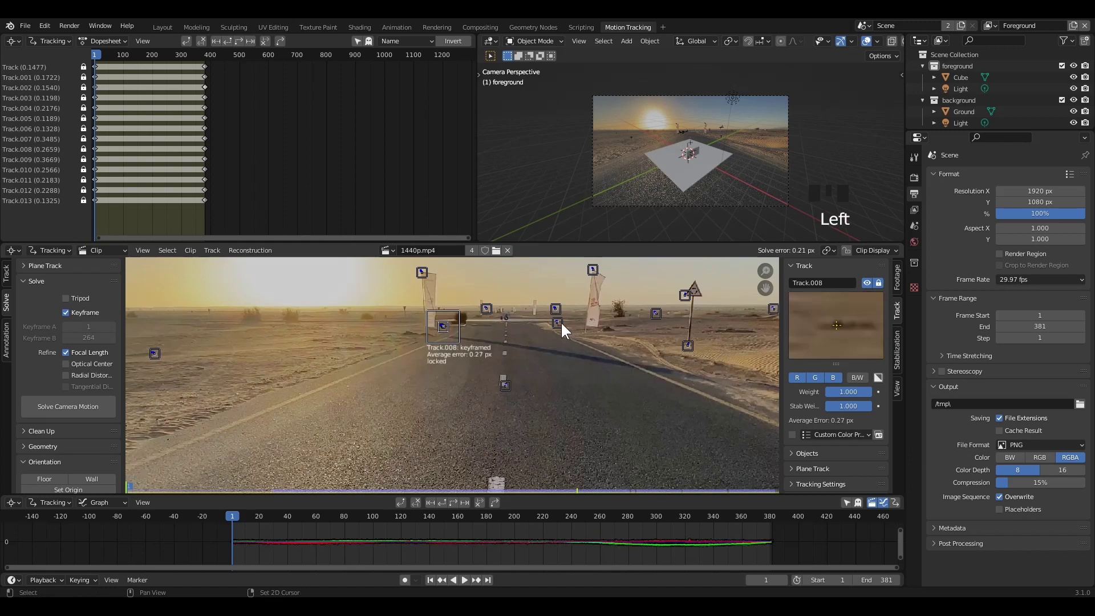
{"action": "left_click", "coordinate": [558, 322], "text": "shift"}
{"action": "left_click", "coordinate": [507, 385], "text": "shift"}
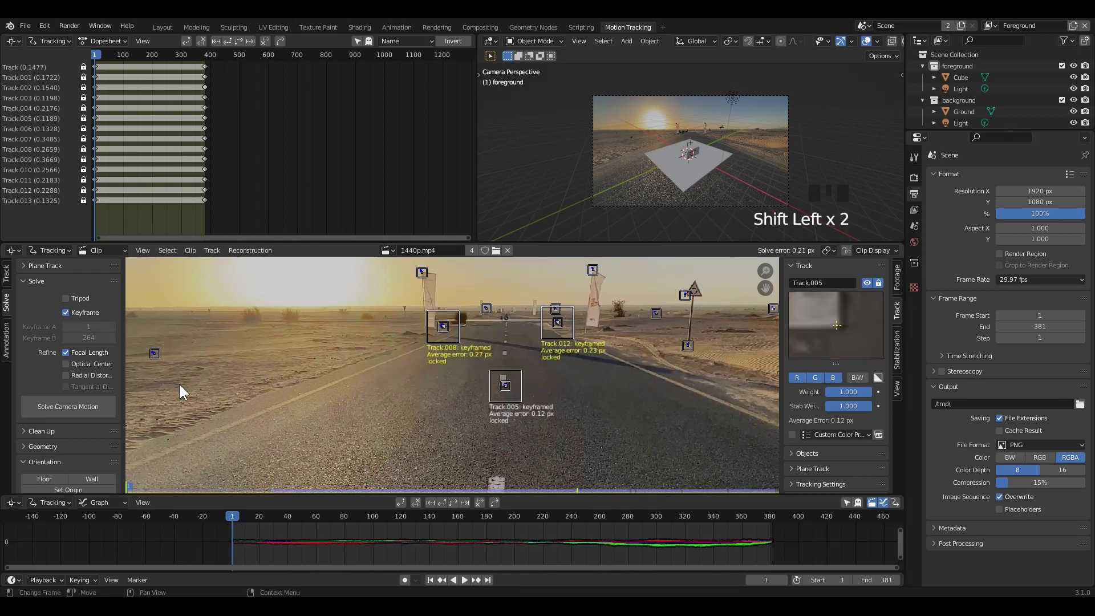
{"action": "scroll", "coordinate": [71, 374], "scroll_direction": "down", "scroll_amount": 5}
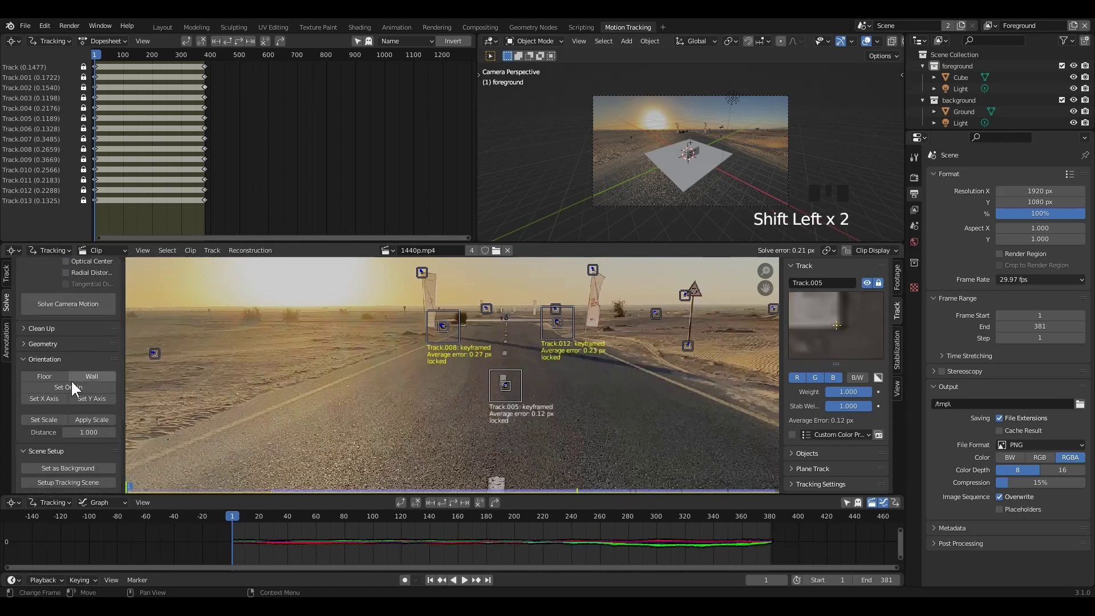
{"action": "left_click", "coordinate": [39, 377]}
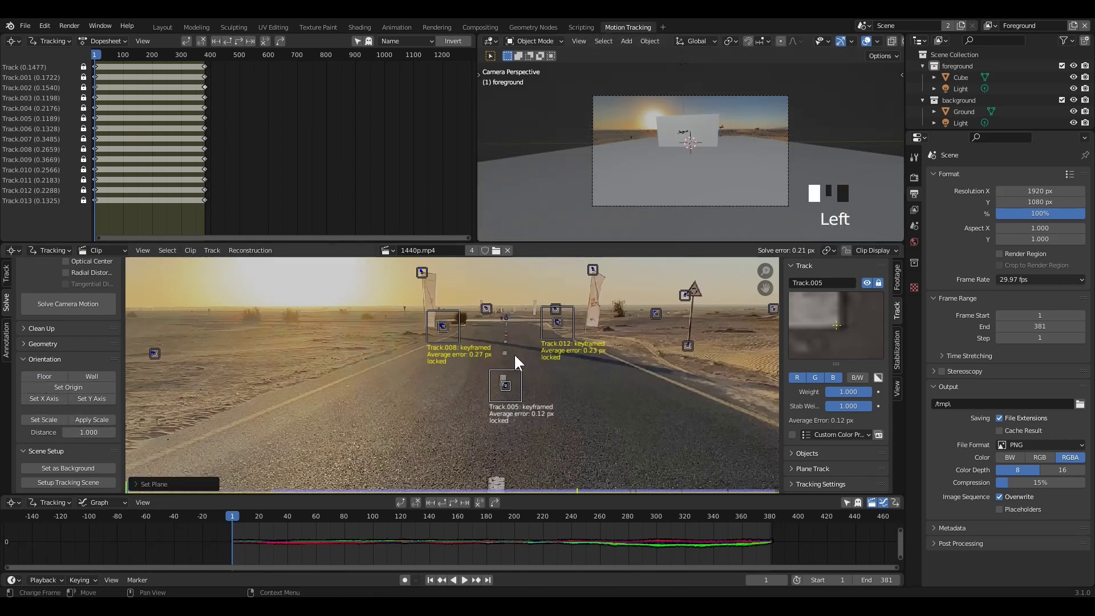
{"action": "scroll", "coordinate": [733, 163], "scroll_direction": "down", "scroll_amount": 4}
{"action": "scroll", "coordinate": [733, 166], "scroll_direction": "up", "scroll_amount": 7}
{"action": "scroll", "coordinate": [732, 169], "scroll_direction": "down", "scroll_amount": 3}
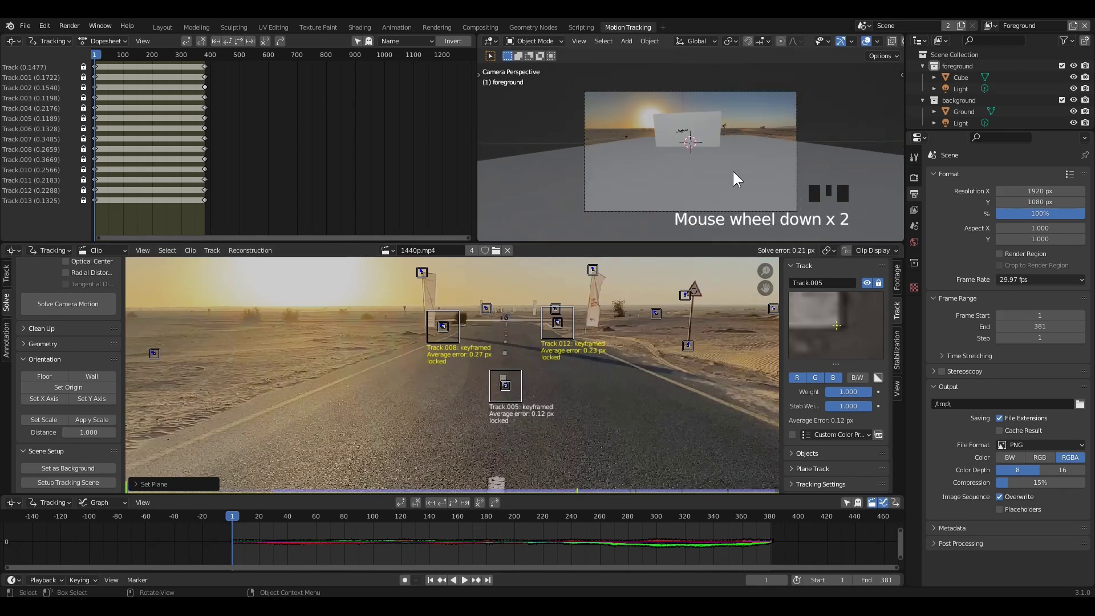
{"action": "scroll", "coordinate": [732, 169], "scroll_direction": "up", "scroll_amount": 1}
Step: Set the scene origin at the marker on the centre lane dash
{"action": "left_click", "coordinate": [621, 402]}
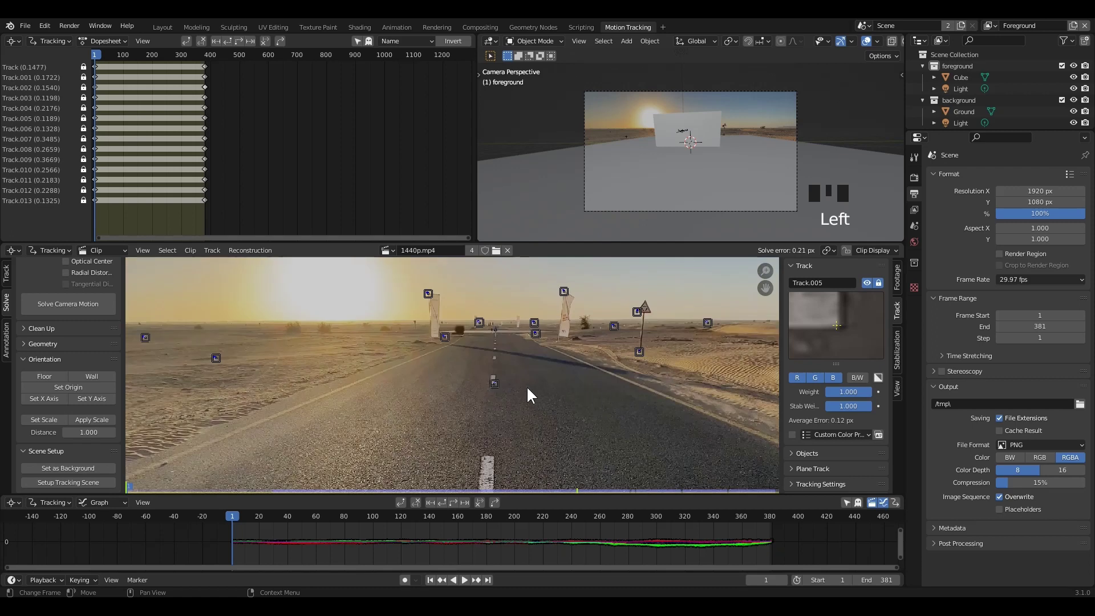
{"action": "left_click", "coordinate": [493, 383]}
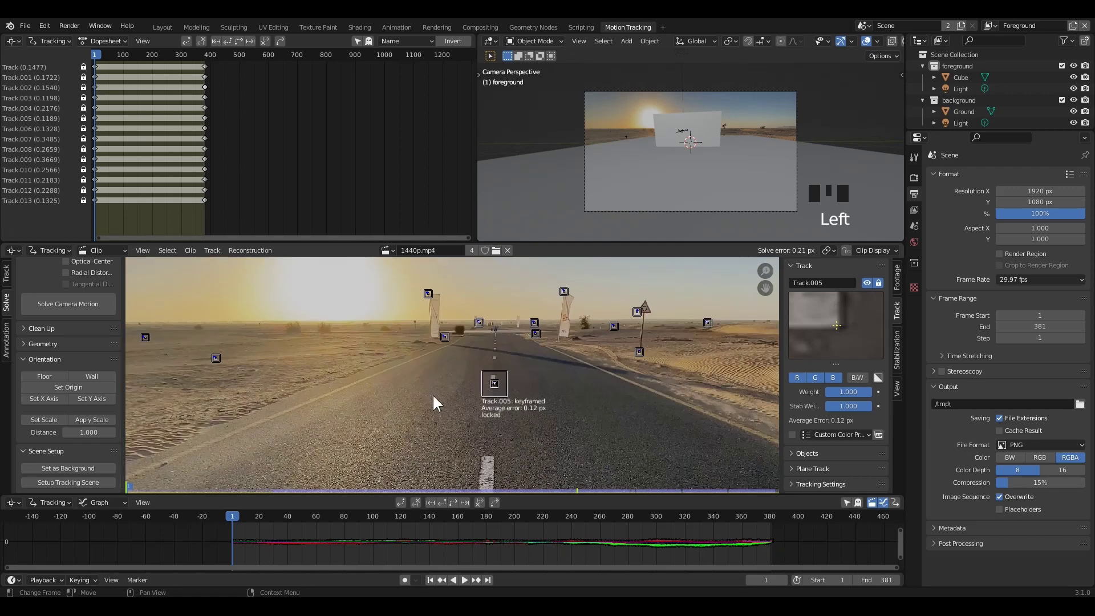
{"action": "left_click", "coordinate": [81, 386]}
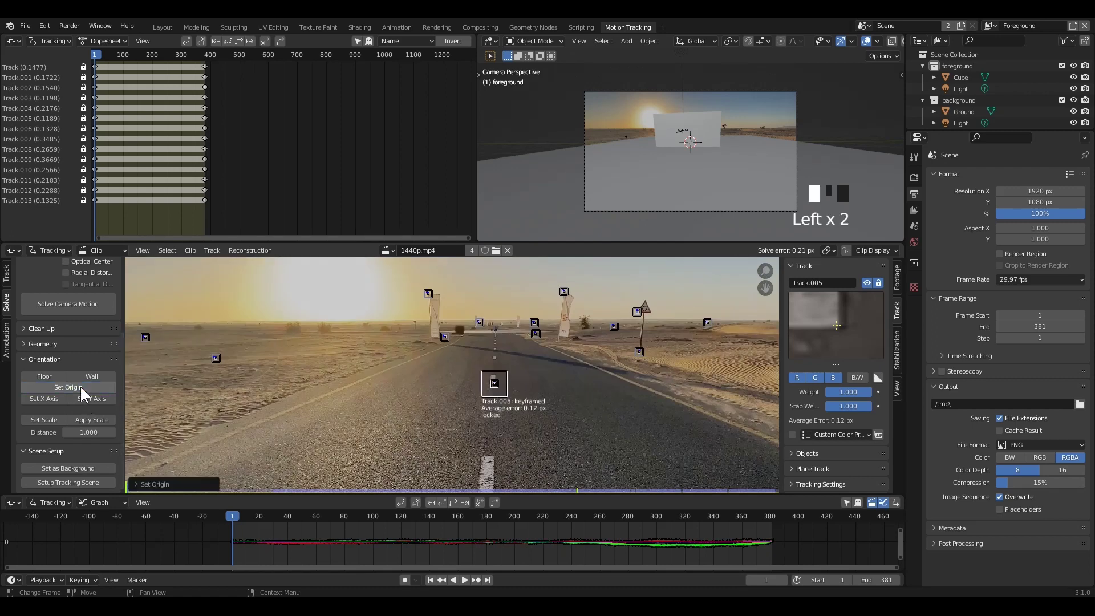
Step: Try to set the X axis using both roadside markers near the banner bases
{"action": "left_click", "coordinate": [448, 336]}
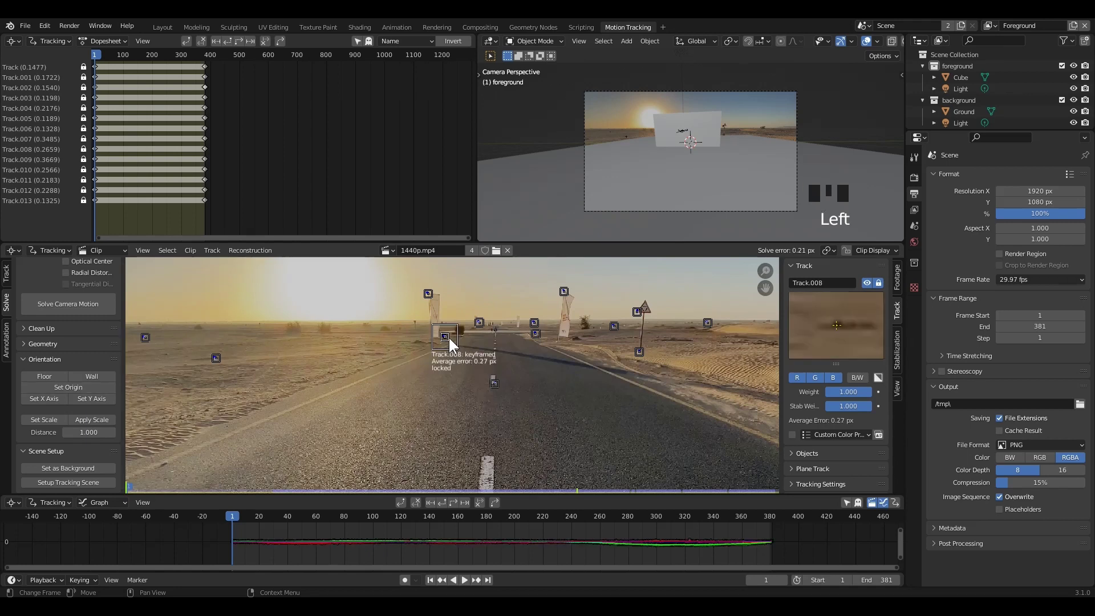
{"action": "left_click", "coordinate": [535, 333], "text": "shift"}
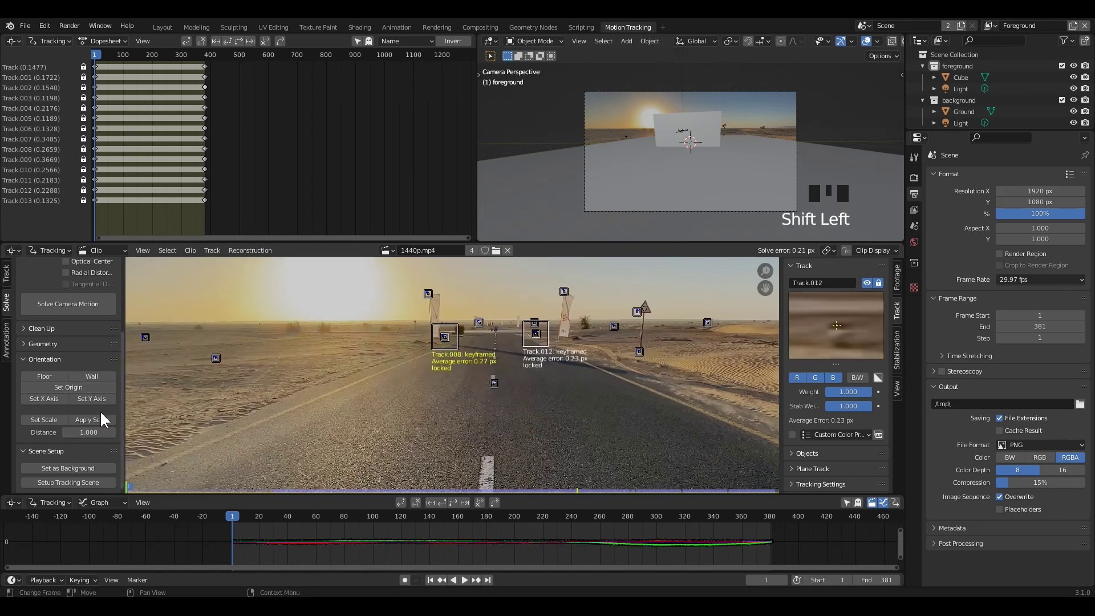
{"action": "left_click", "coordinate": [50, 398]}
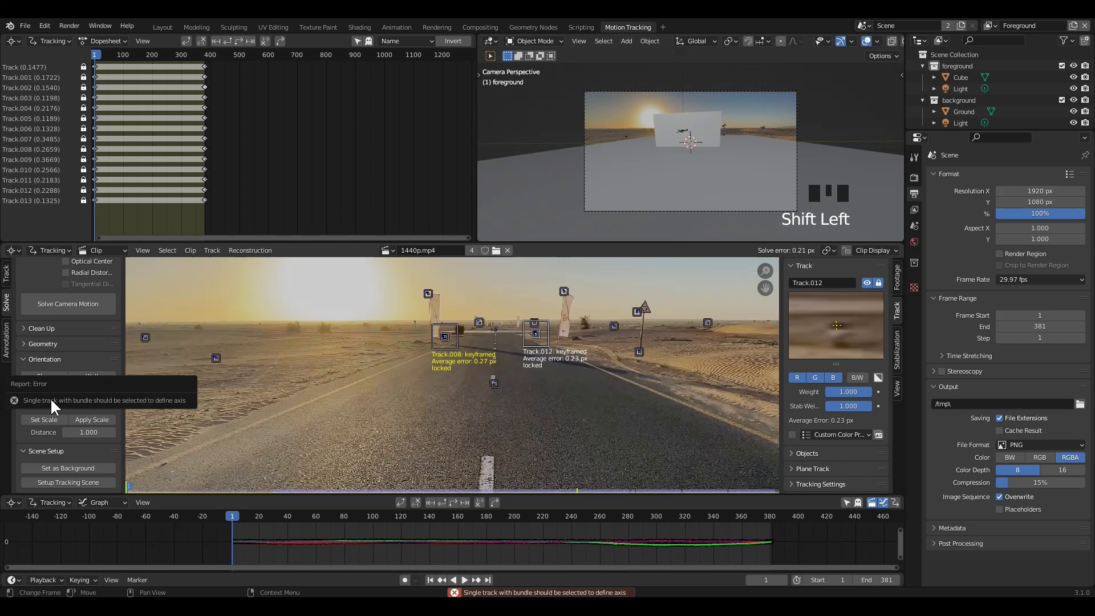
{"action": "left_click", "coordinate": [303, 337]}
Step: Switch to the Layout workspace and view the scene through the tracked camera
{"action": "scroll", "coordinate": [702, 196], "scroll_direction": "down", "scroll_amount": 4}
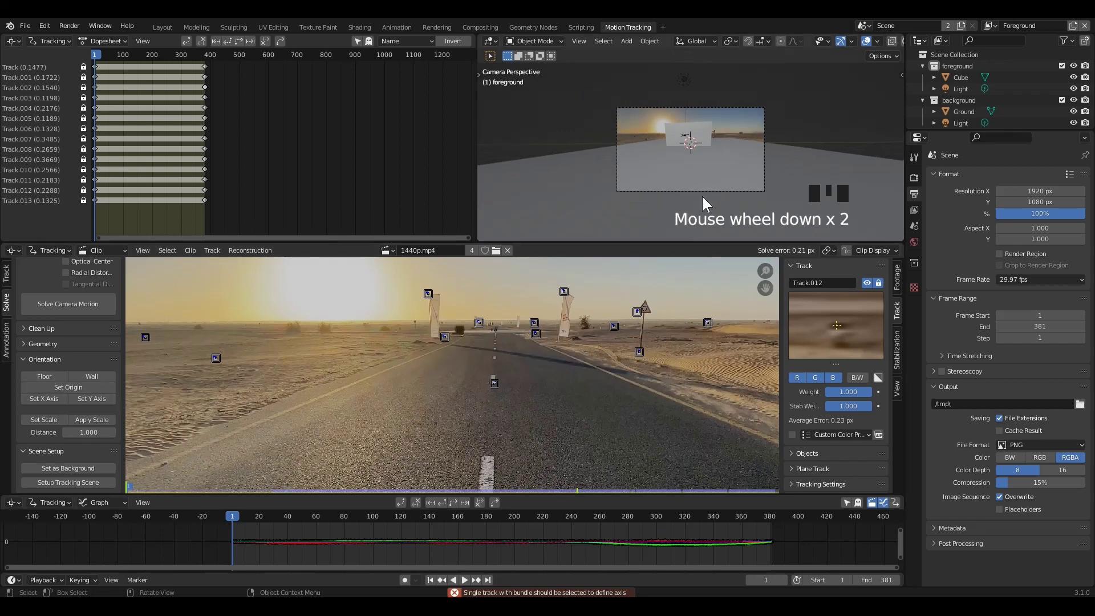
{"action": "scroll", "coordinate": [701, 194], "scroll_direction": "up", "scroll_amount": 3}
{"action": "left_click_drag", "start_coordinate": [521, 244], "coordinate": [527, 361]}
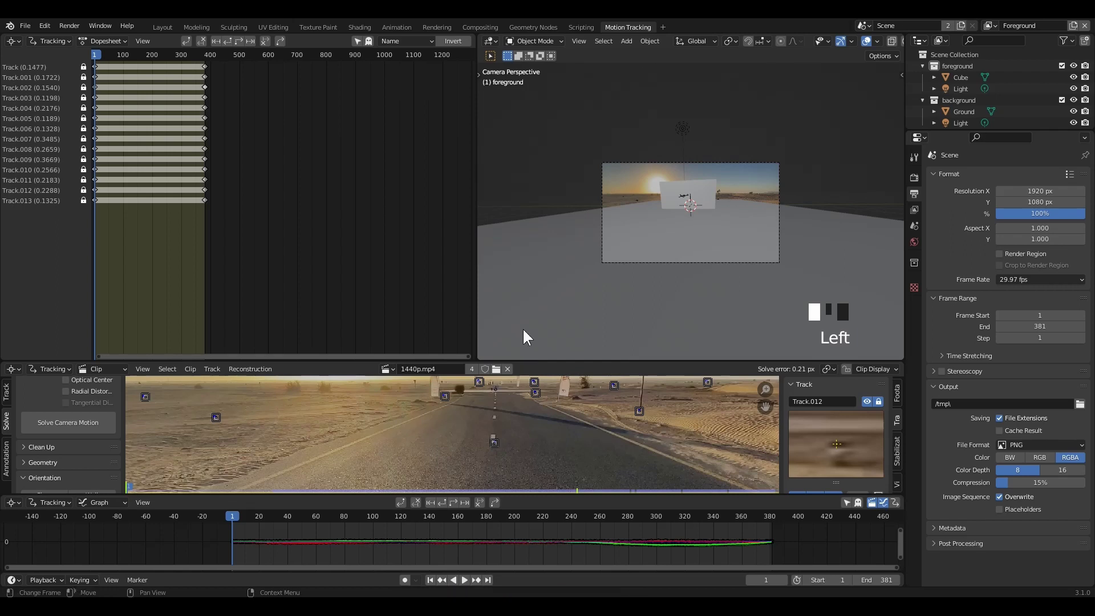
{"action": "left_click", "coordinate": [163, 28]}
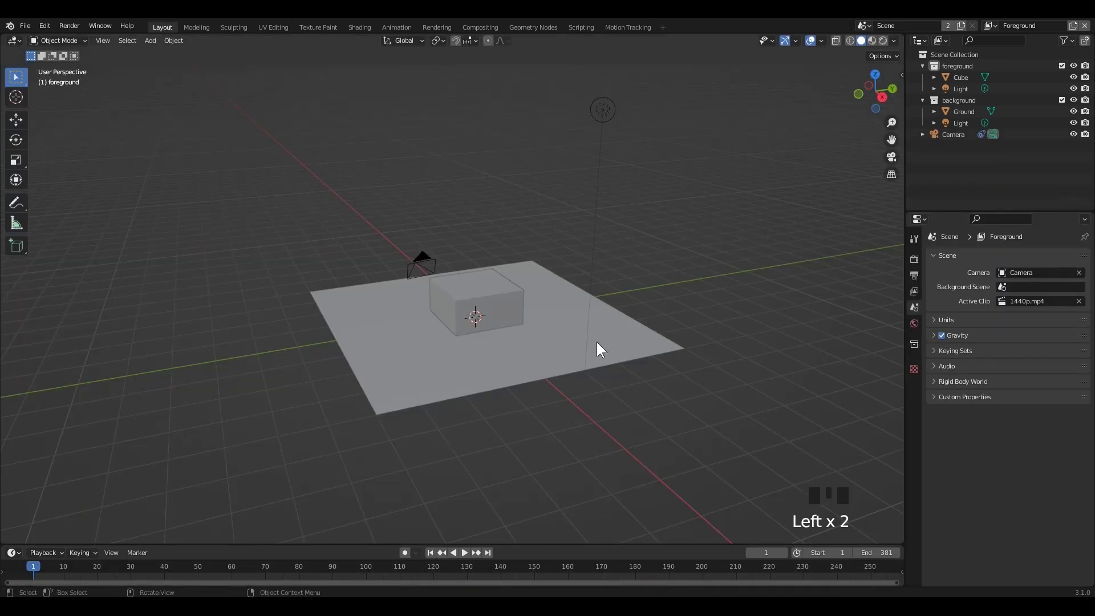
{"action": "key", "text": "KP_0"}
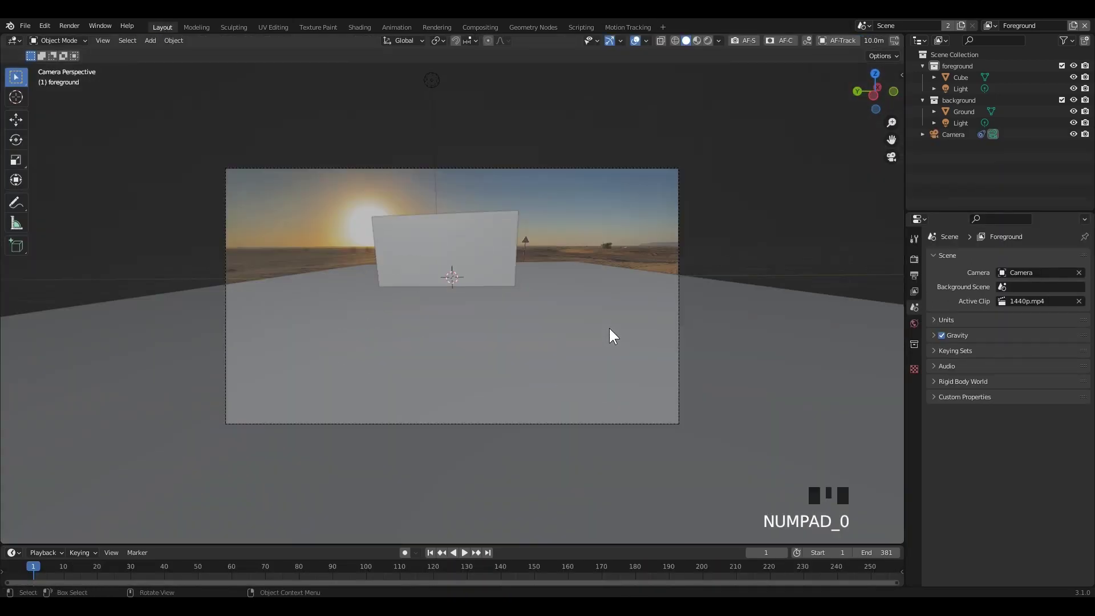
{"action": "left_click_drag", "start_coordinate": [534, 544], "coordinate": [539, 527]}
Step: Play the animation through the tracked camera to check how the cube follows the footage, returning to the first frame
{"action": "key", "text": "space"}
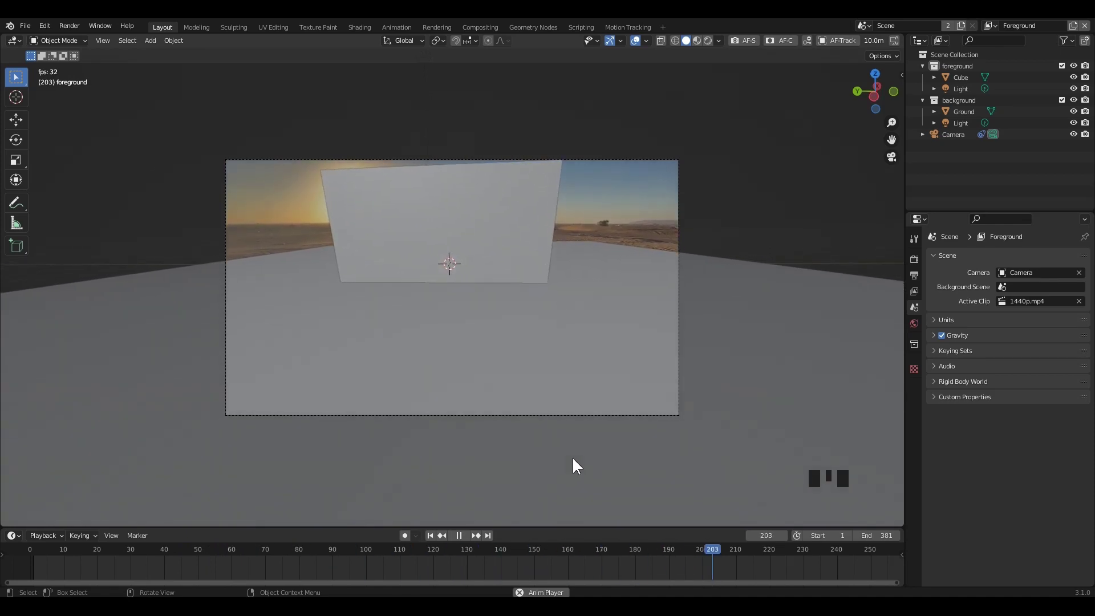
{"action": "key", "text": "space"}
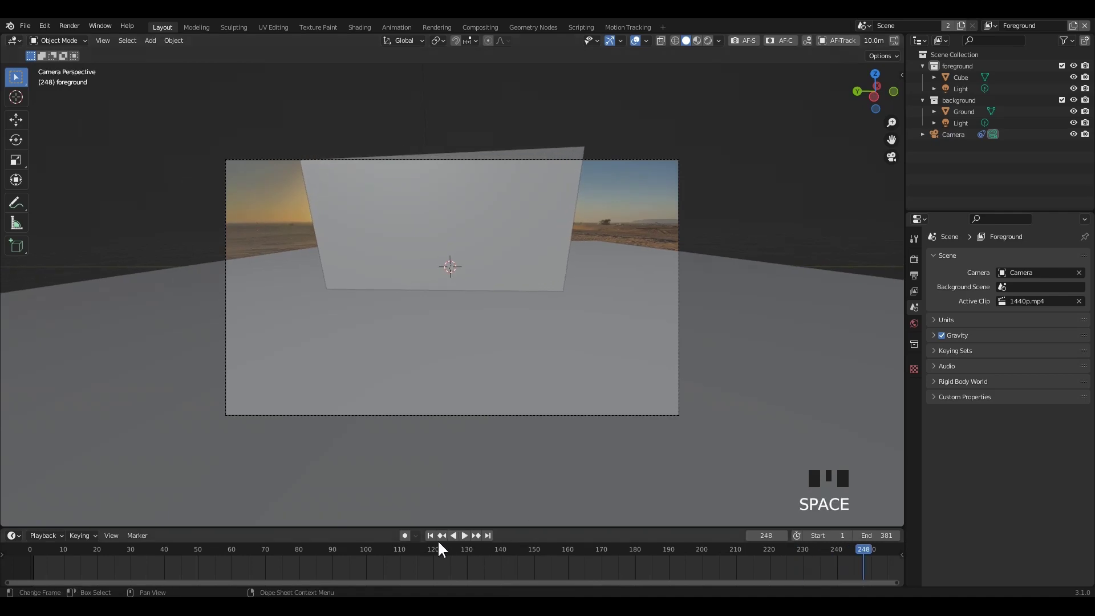
{"action": "left_click", "coordinate": [430, 535]}
Step: Delete the default cube from the tracking scene
{"action": "scroll", "coordinate": [444, 443], "scroll_direction": "down", "scroll_amount": 2}
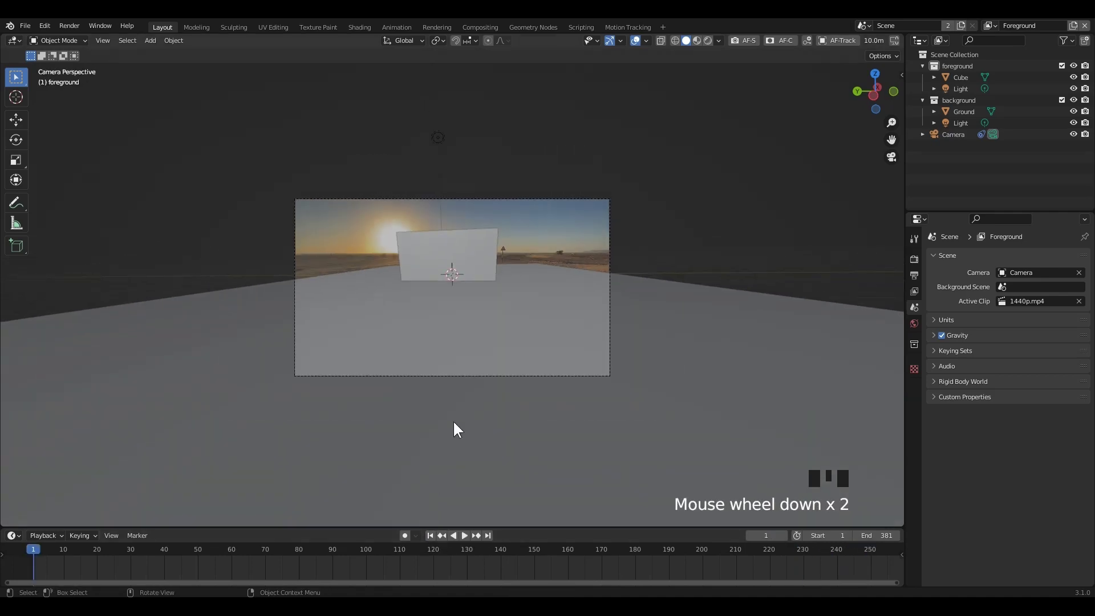
{"action": "left_click", "coordinate": [453, 423]}
{"action": "left_click", "coordinate": [462, 249]}
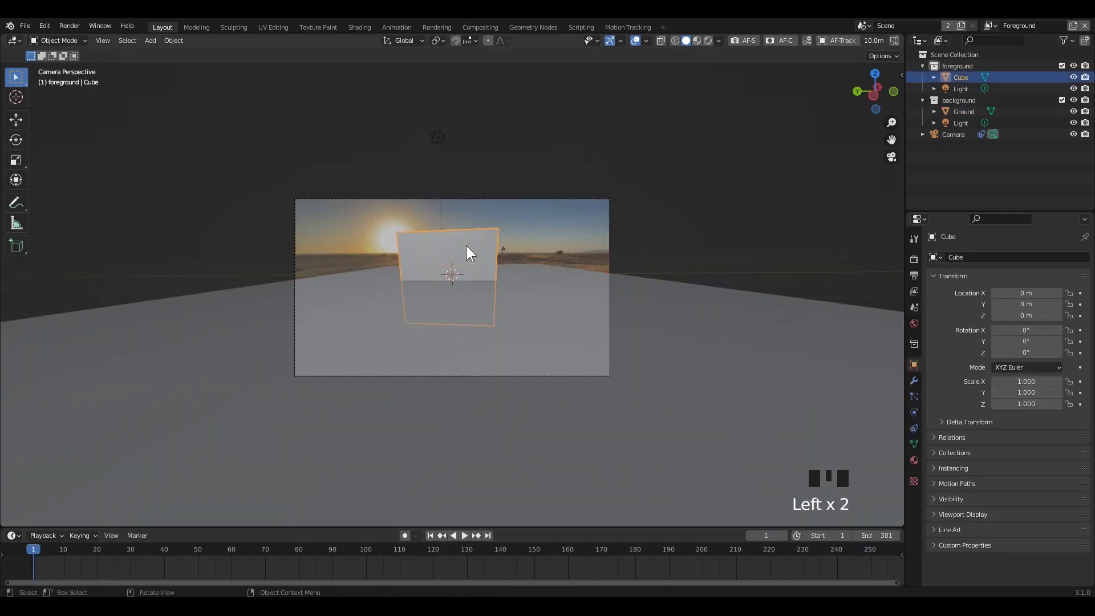
{"action": "key", "text": "Delete"}
Step: In the top view, stretch the ground plane along X to a scale of about 6.2 and enlarge it along Y
{"action": "scroll", "coordinate": [524, 319], "scroll_direction": "up", "scroll_amount": 4}
{"action": "scroll", "coordinate": [523, 317], "scroll_direction": "down", "scroll_amount": 4}
{"action": "middle_click_drag", "start_coordinate": [540, 297], "coordinate": [508, 309], "text": "shift"}
{"action": "scroll", "coordinate": [538, 324], "scroll_direction": "down", "scroll_amount": 11}
{"action": "left_click", "coordinate": [508, 309]}
{"action": "key", "text": "KP_7"}
{"action": "key", "text": "s"}
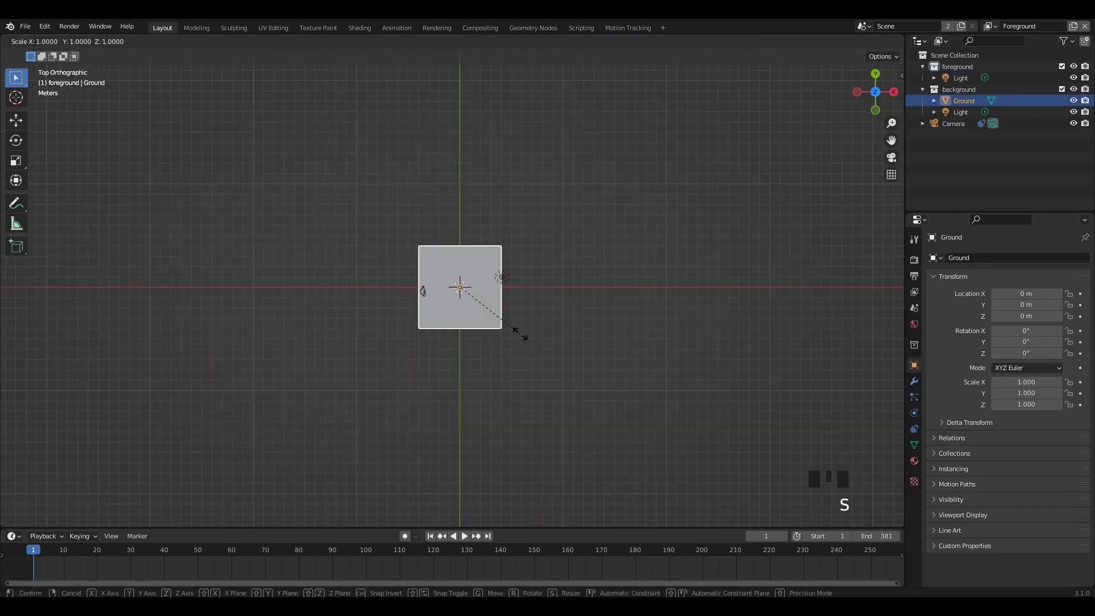
{"action": "key", "text": "x"}
{"action": "left_click", "coordinate": [30, 344]}
{"action": "key", "text": "s"}
{"action": "key", "text": "y"}
{"action": "left_click", "coordinate": [530, 424]}
Step: Move the ground plane along X to about 20.4 m, away from the camera
{"action": "key", "text": "g"}
{"action": "key", "text": "y"}
{"action": "key", "text": "x"}
{"action": "left_click", "coordinate": [696, 371]}
Step: Back in the camera view, widen the ground plane along Y to a scale of about 2.55
{"action": "key", "text": "KP_0"}
{"action": "scroll", "coordinate": [541, 354], "scroll_direction": "up", "scroll_amount": 6}
{"action": "key", "text": "s"}
{"action": "key", "text": "y"}
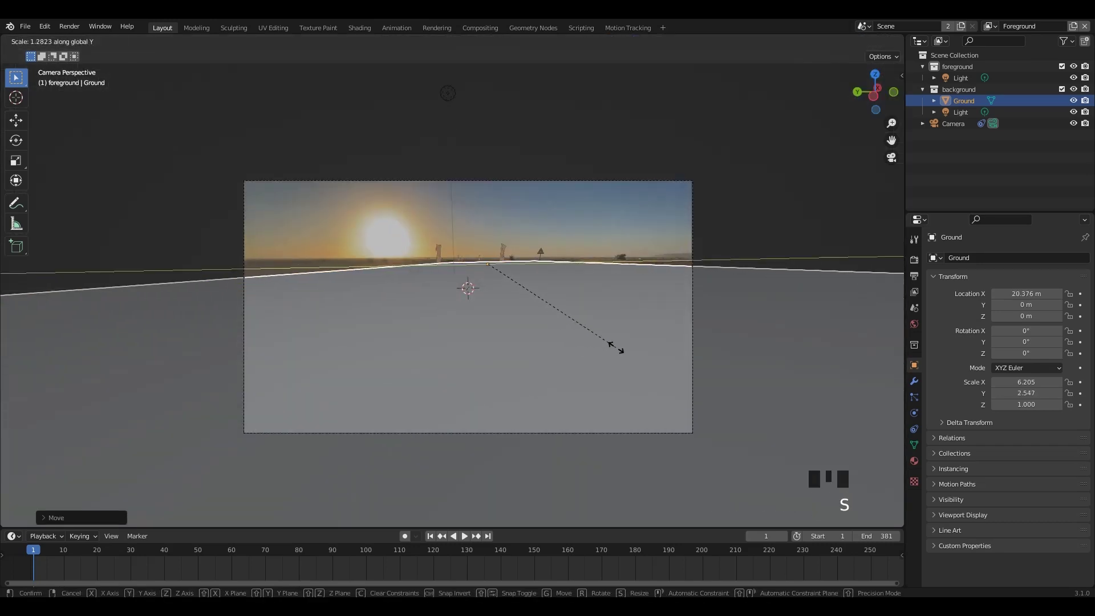
{"action": "left_click", "coordinate": [614, 348]}
{"action": "scroll", "coordinate": [530, 371], "scroll_direction": "down", "scroll_amount": 5}
{"action": "middle_click_drag", "start_coordinate": [531, 371], "coordinate": [515, 372], "text": "shift"}
{"action": "scroll", "coordinate": [515, 371], "scroll_direction": "down", "scroll_amount": 4}
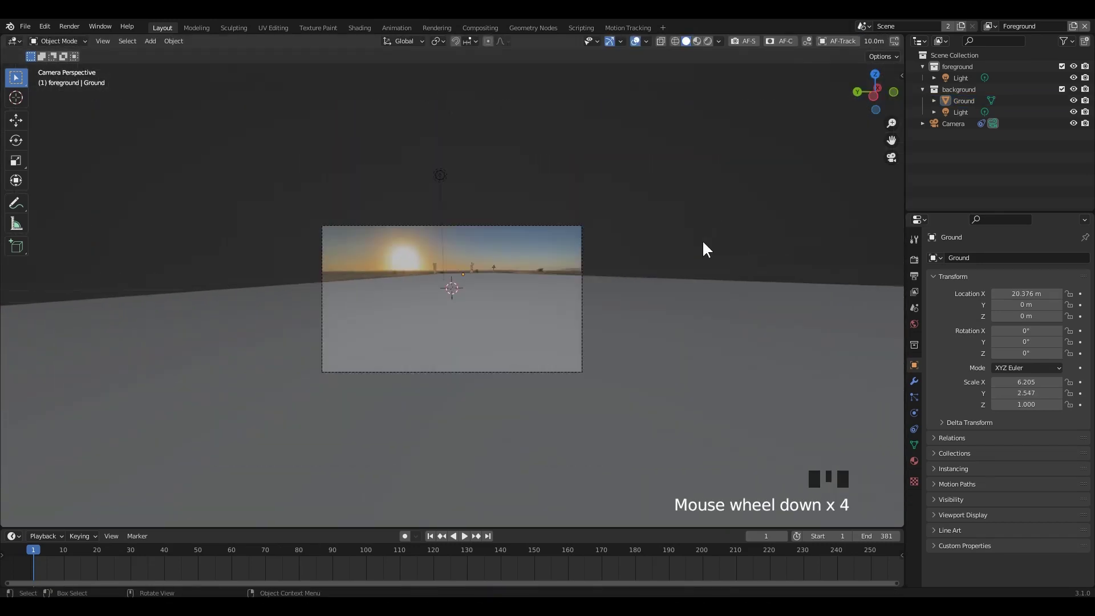
Step: Switch the viewport to Rendered shading to see the ground plane with the footage
{"action": "left_click", "coordinate": [963, 101]}
{"action": "left_click", "coordinate": [707, 41]}
{"action": "left_click", "coordinate": [457, 323]}
Step: Add a cube at the scene origin and scale it down to about 0.49
{"action": "scroll", "coordinate": [450, 322], "scroll_direction": "up", "scroll_amount": 2}
{"action": "key", "text": "shift+a"}
{"action": "left_click", "coordinate": [496, 336]}
{"action": "key", "text": "s"}
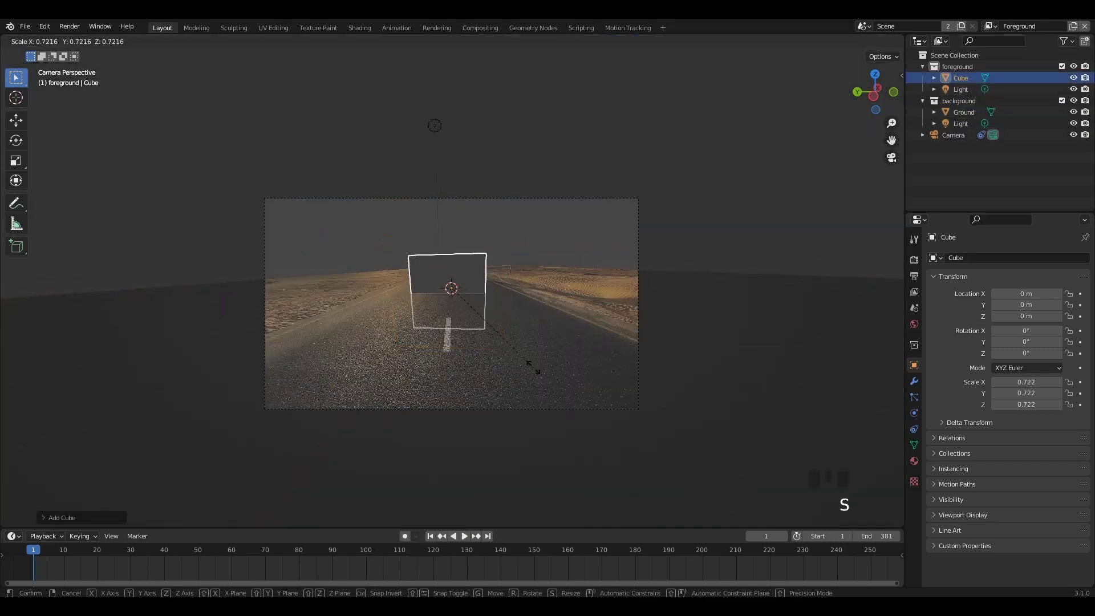
{"action": "left_click", "coordinate": [505, 341]}
Step: Raise the cube along Z to about 0.91 m so it sits above the road
{"action": "key", "text": "g"}
{"action": "key", "text": "z"}
{"action": "left_click", "coordinate": [501, 288]}
{"action": "scroll", "coordinate": [501, 288], "scroll_direction": "up", "scroll_amount": 3}
{"action": "left_click", "coordinate": [813, 167]}
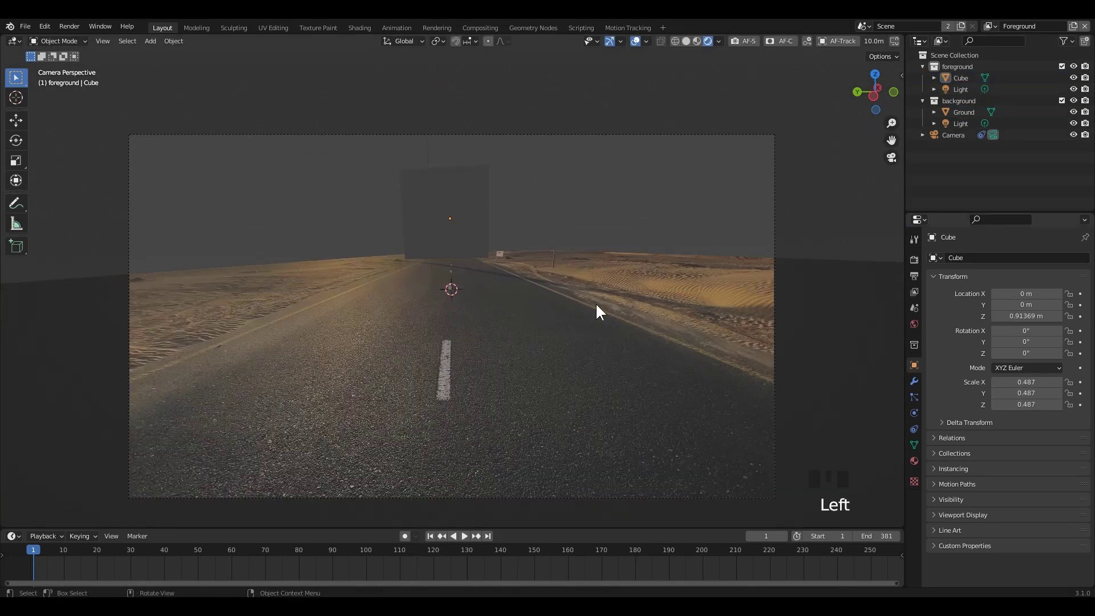
Step: Move the Ground object from the background collection into the foreground collection
{"action": "left_click", "coordinate": [914, 324]}
{"action": "left_click", "coordinate": [460, 197]}
{"action": "left_click", "coordinate": [796, 135]}
{"action": "left_click", "coordinate": [957, 112]}
{"action": "left_click_drag", "start_coordinate": [960, 112], "coordinate": [959, 72]}
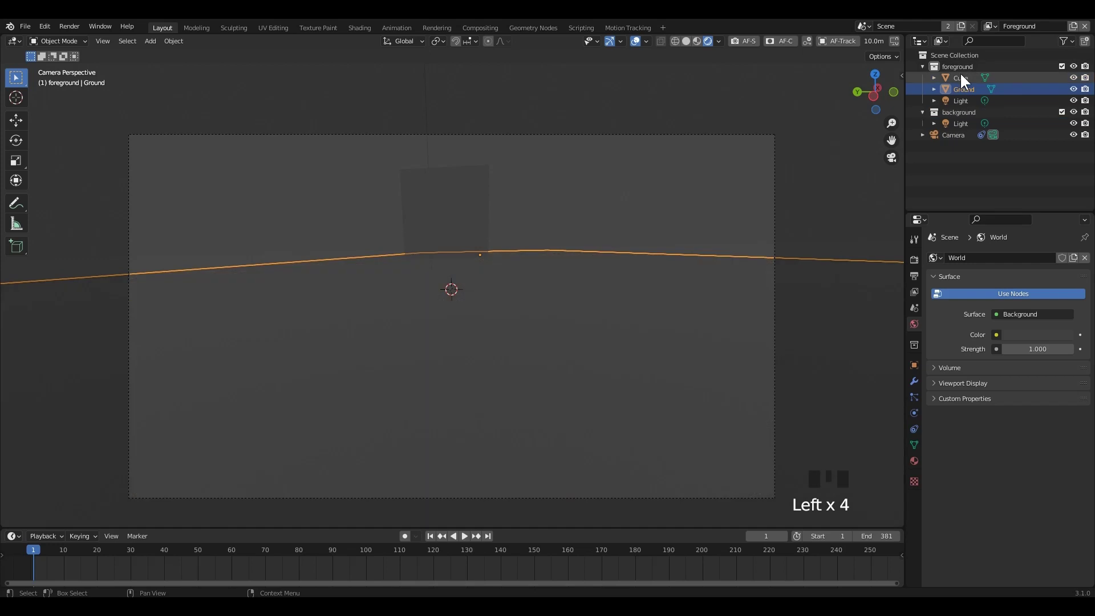
{"action": "left_click", "coordinate": [836, 167]}
Step: Delete the background collection together with its remaining contents
{"action": "left_click", "coordinate": [957, 112]}
{"action": "right_click", "coordinate": [959, 110]}
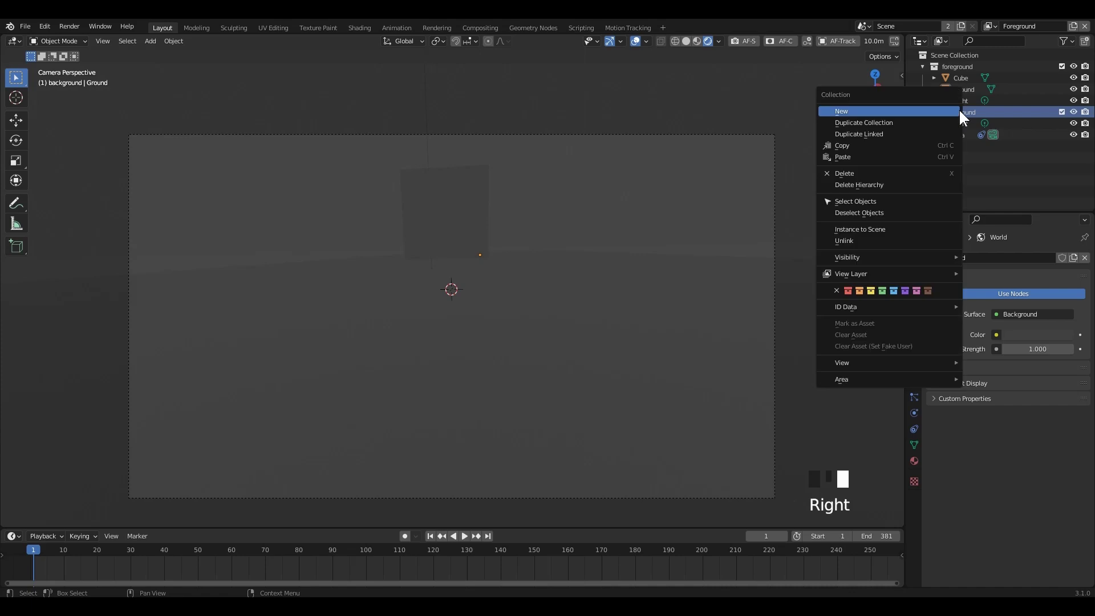
{"action": "left_click", "coordinate": [889, 184]}
Step: Save the file and switch the viewport to Solid shading
{"action": "key", "text": "ctrl+s"}
{"action": "left_click", "coordinate": [687, 41]}
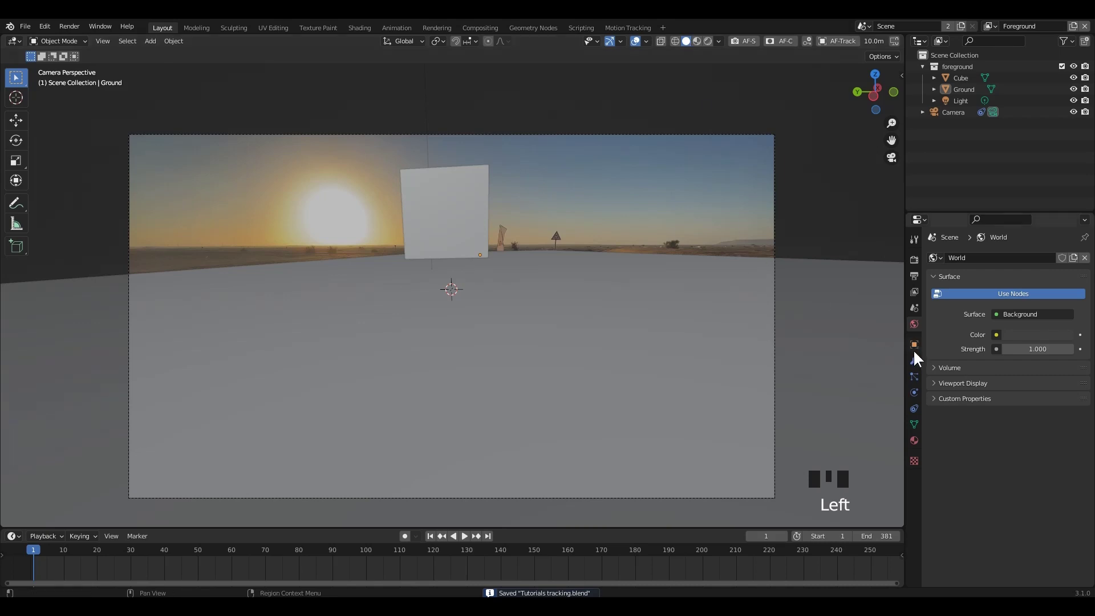
Step: Give the world background colour an Environment Texture using the spruit_sunrise_4k.hdr image
{"action": "left_click", "coordinate": [995, 335]}
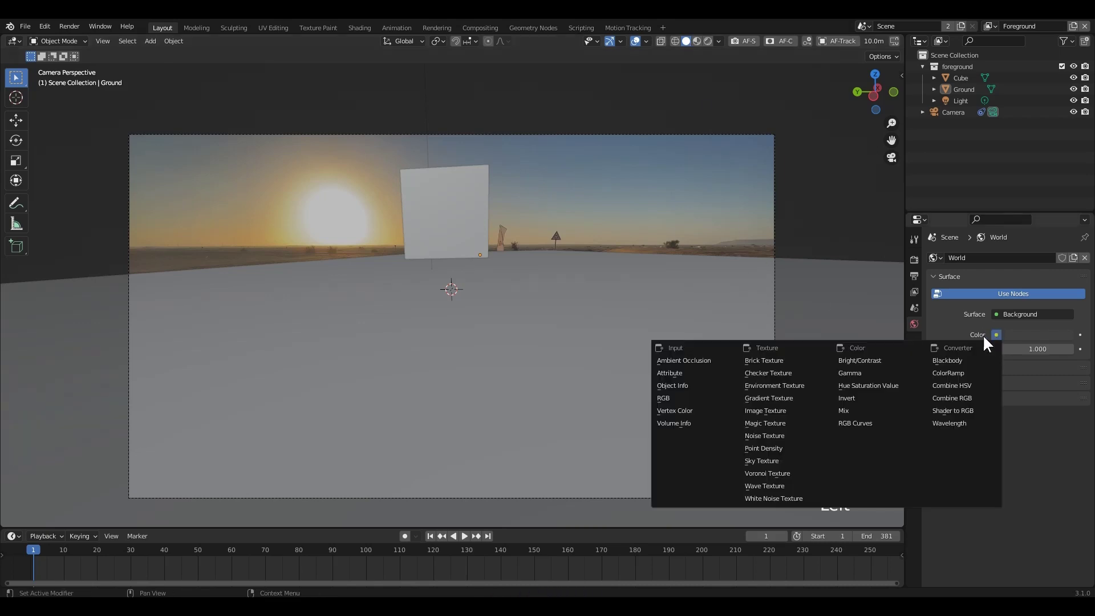
{"action": "left_click", "coordinate": [796, 386]}
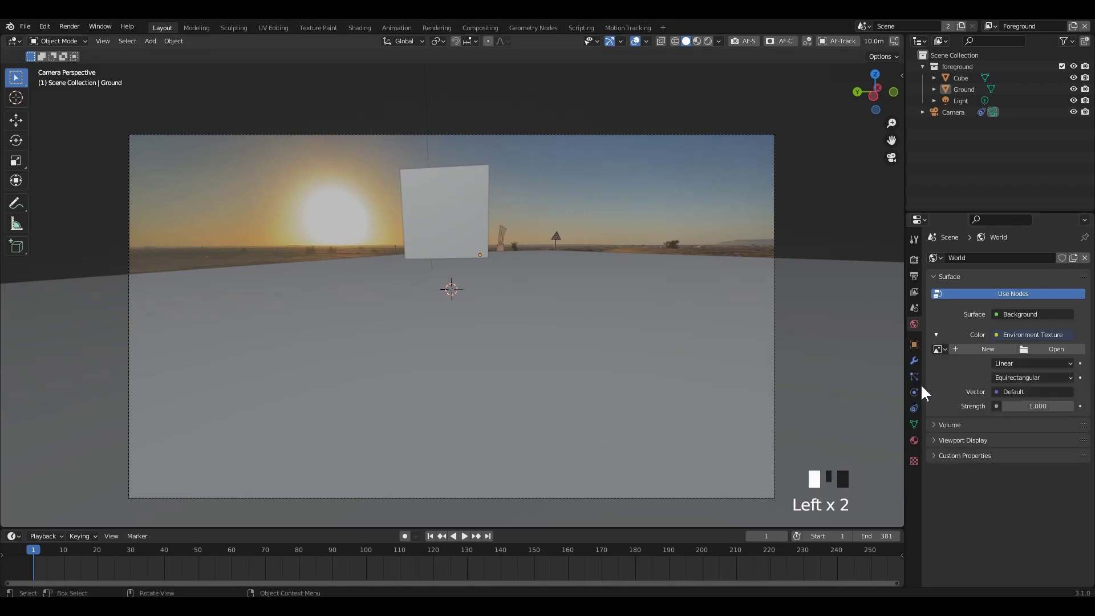
{"action": "left_click", "coordinate": [1020, 349]}
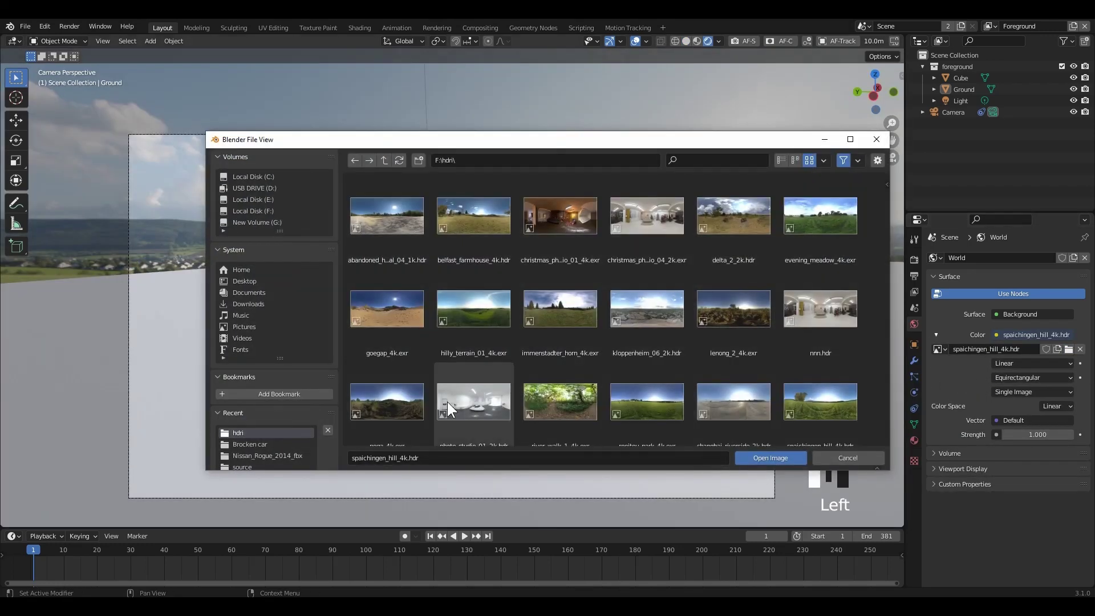
{"action": "scroll", "coordinate": [422, 399], "scroll_direction": "down", "scroll_amount": 3}
{"action": "left_click", "coordinate": [394, 395]}
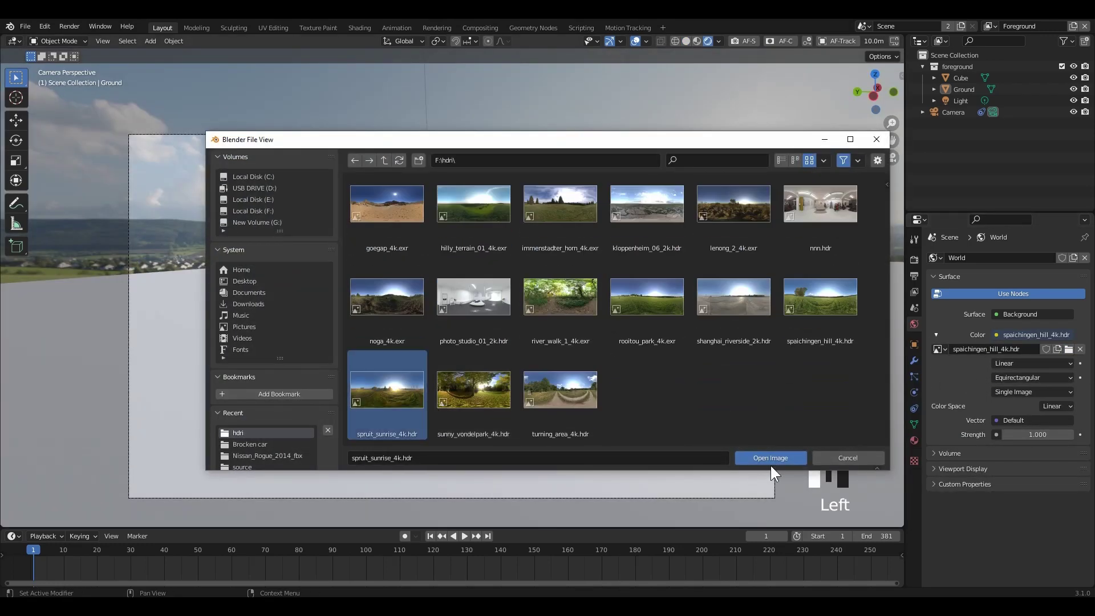
{"action": "left_click", "coordinate": [769, 458]}
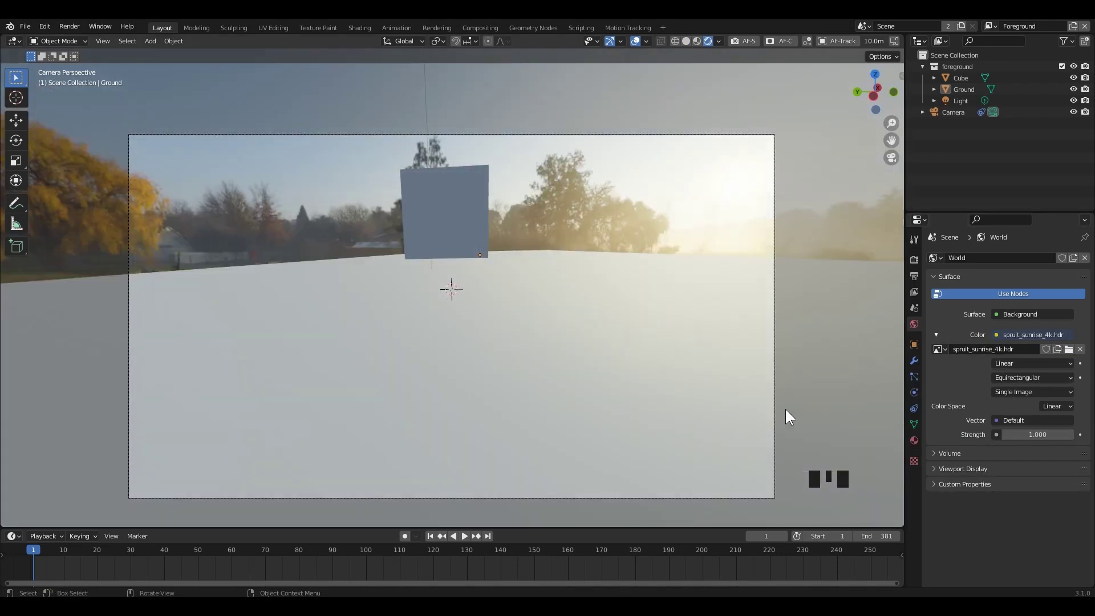
Step: Enlarge the timeline area, change it to the Shader Editor and show the World nodes
{"action": "left_click_drag", "start_coordinate": [508, 528], "coordinate": [529, 330]}
{"action": "scroll", "coordinate": [534, 224], "scroll_direction": "down", "scroll_amount": 2}
{"action": "scroll", "coordinate": [534, 225], "scroll_direction": "up", "scroll_amount": 2}
{"action": "left_click", "coordinate": [14, 405]}
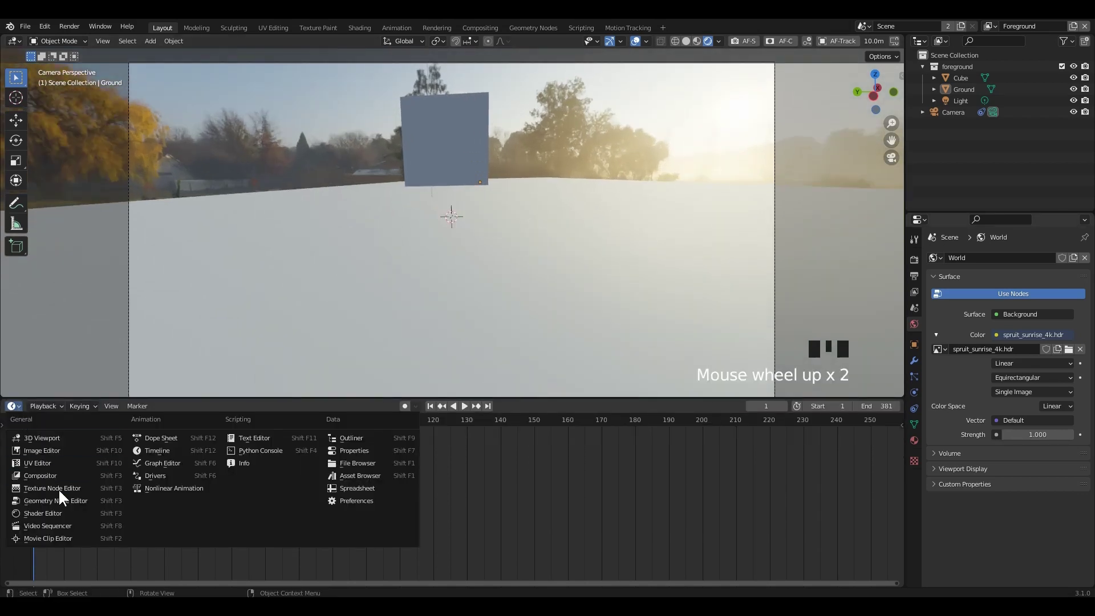
{"action": "left_click", "coordinate": [59, 512]}
{"action": "left_click", "coordinate": [51, 405]}
{"action": "left_click", "coordinate": [53, 432]}
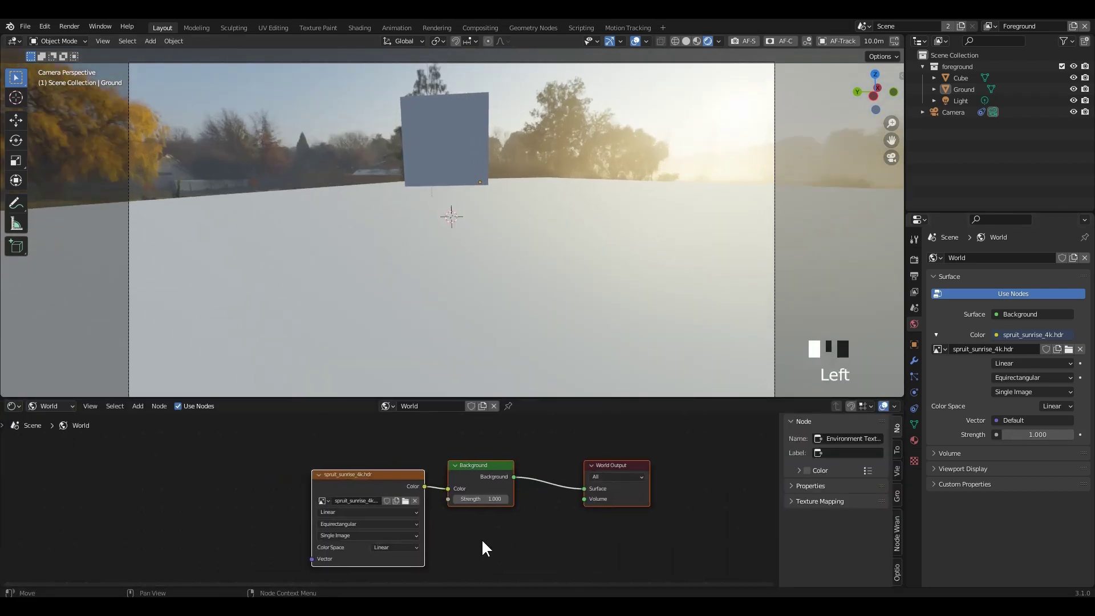
Step: Add Mapping and Texture Coordinate nodes to the environment texture and rotate it about Z to roughly -61°
{"action": "key", "text": "ctrl+t"}
{"action": "middle_click_drag", "start_coordinate": [235, 478], "coordinate": [460, 478]}
{"action": "left_click_drag", "start_coordinate": [460, 476], "coordinate": [349, 461]}
{"action": "scroll", "coordinate": [447, 501], "scroll_direction": "up", "scroll_amount": 2}
{"action": "middle_click_drag", "start_coordinate": [424, 564], "coordinate": [480, 533]}
{"action": "left_click_drag", "start_coordinate": [411, 545], "coordinate": [367, 545]}
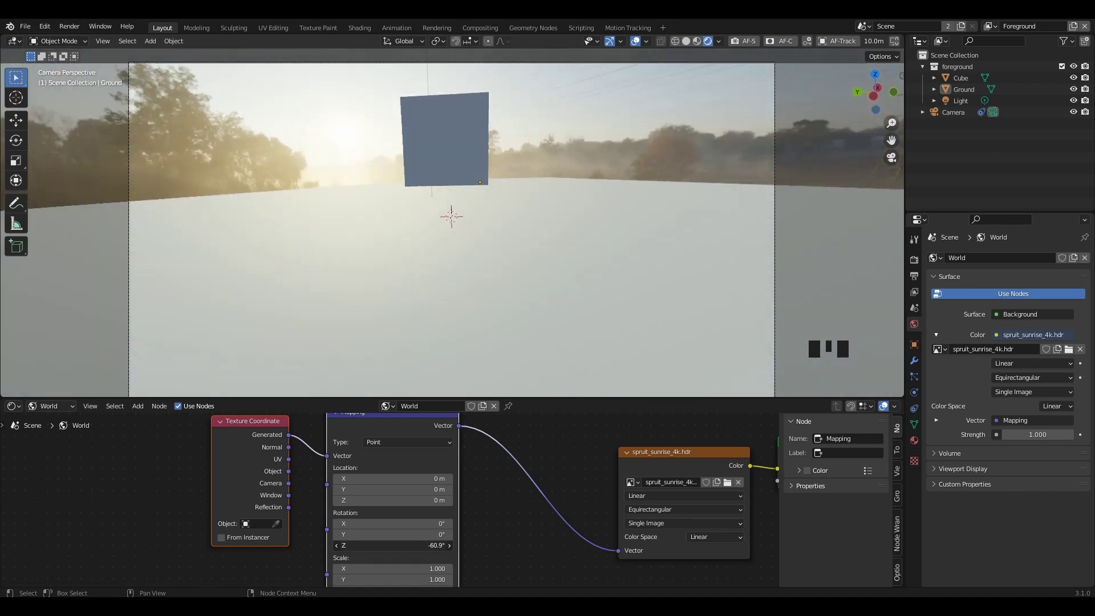
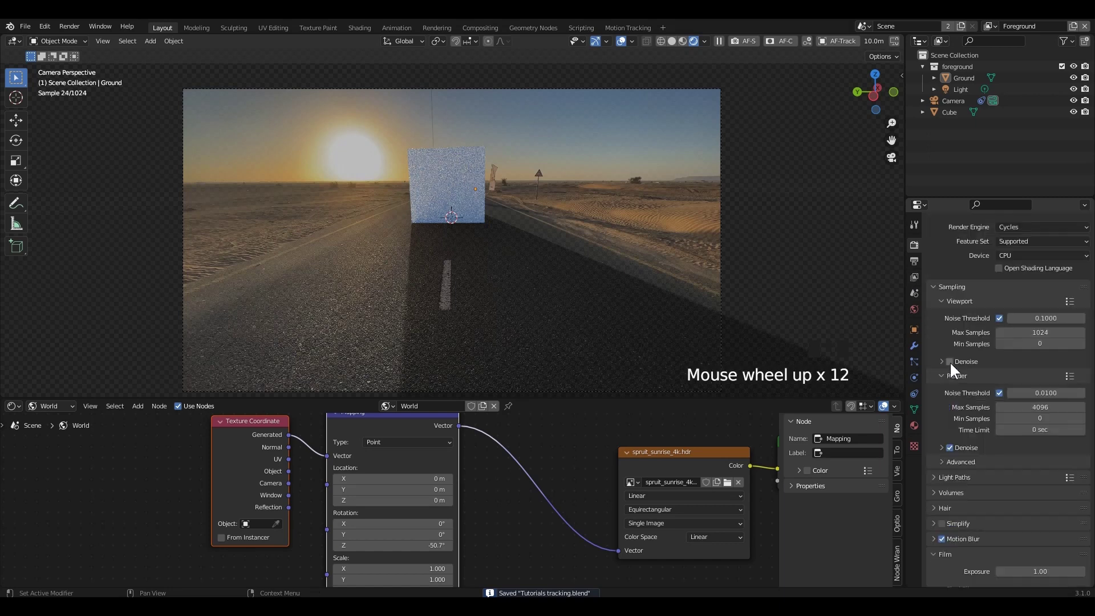
Step: Set render max samples to 512 and noise threshold to 0.1, enable viewport denoising, and save the file
{"action": "left_click", "coordinate": [1032, 407]}
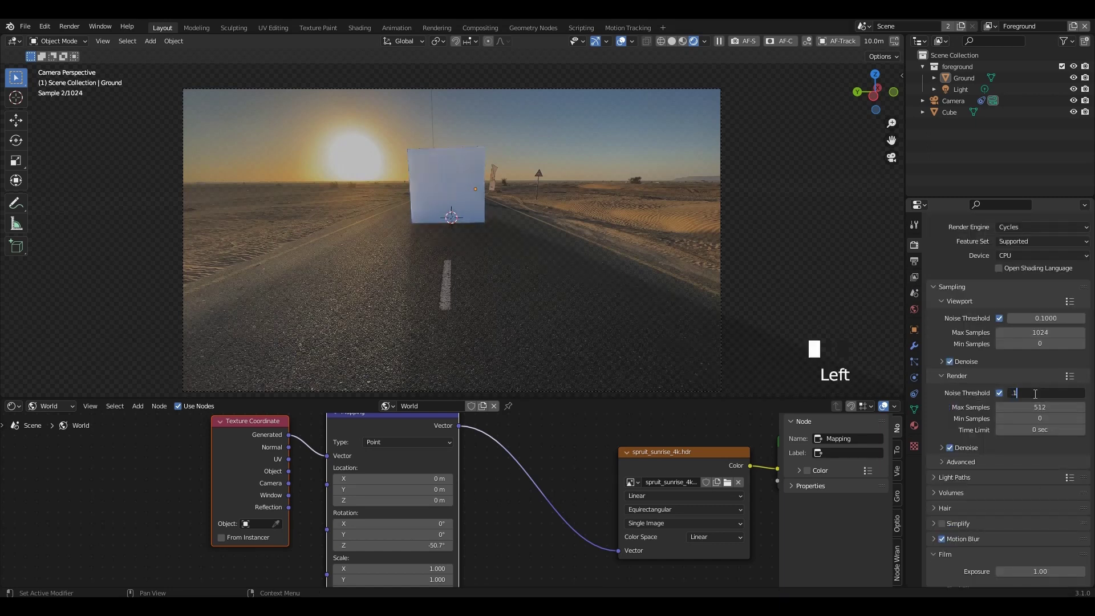
{"action": "key", "text": "ctrl+s"}
Step: Set the environment mapping's Z rotation to about -60.1° and delete the cube
{"action": "left_click", "coordinate": [447, 181]}
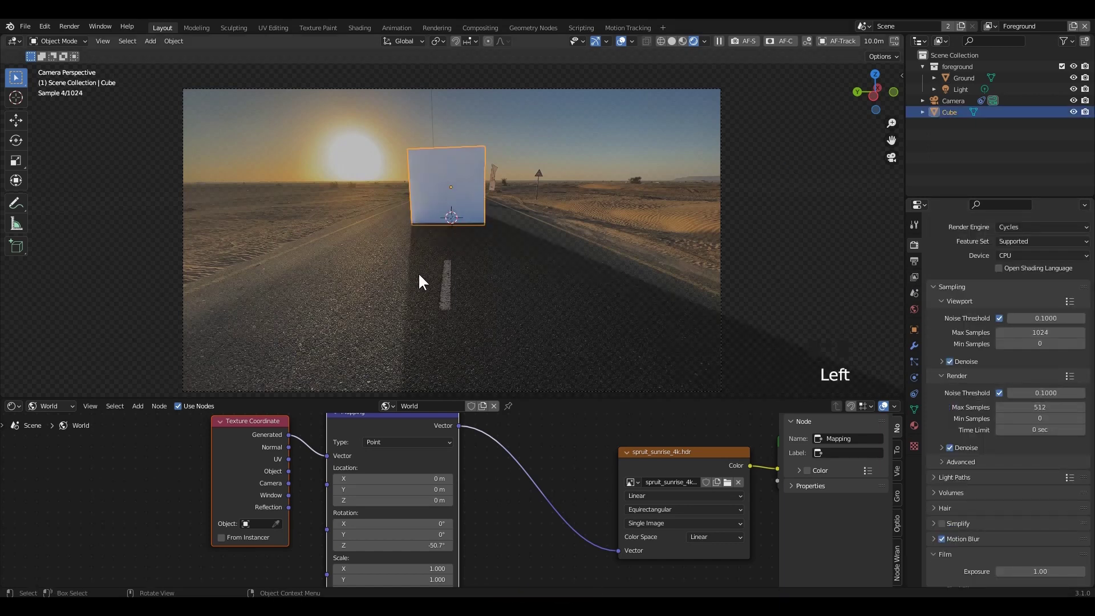
{"action": "left_click_drag", "start_coordinate": [446, 545], "coordinate": [459, 545]}
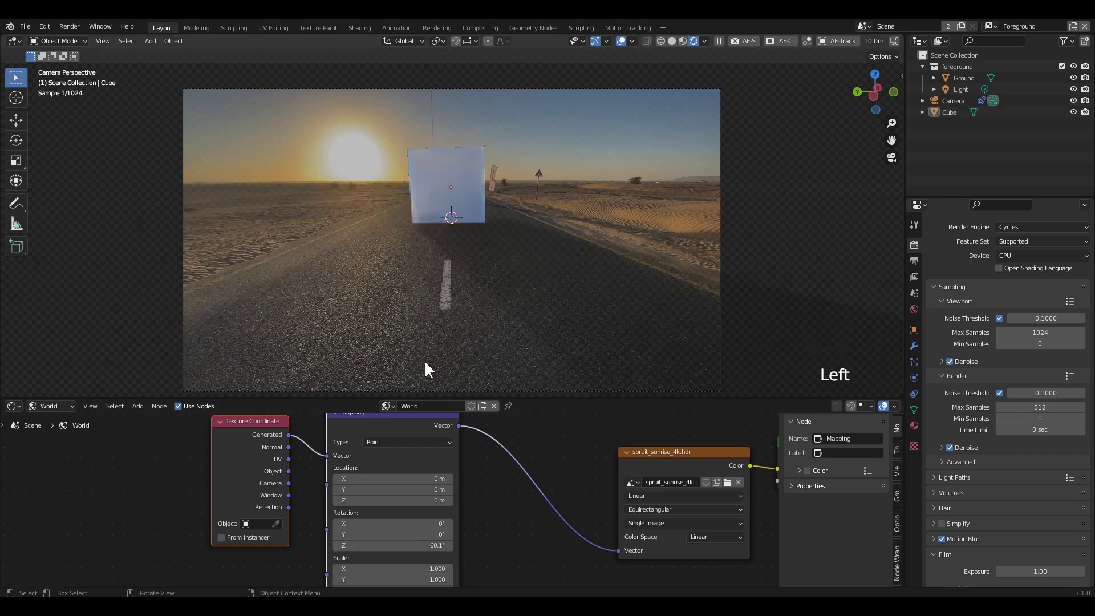
{"action": "key", "text": "Delete"}
{"action": "left_click", "coordinate": [672, 40]}
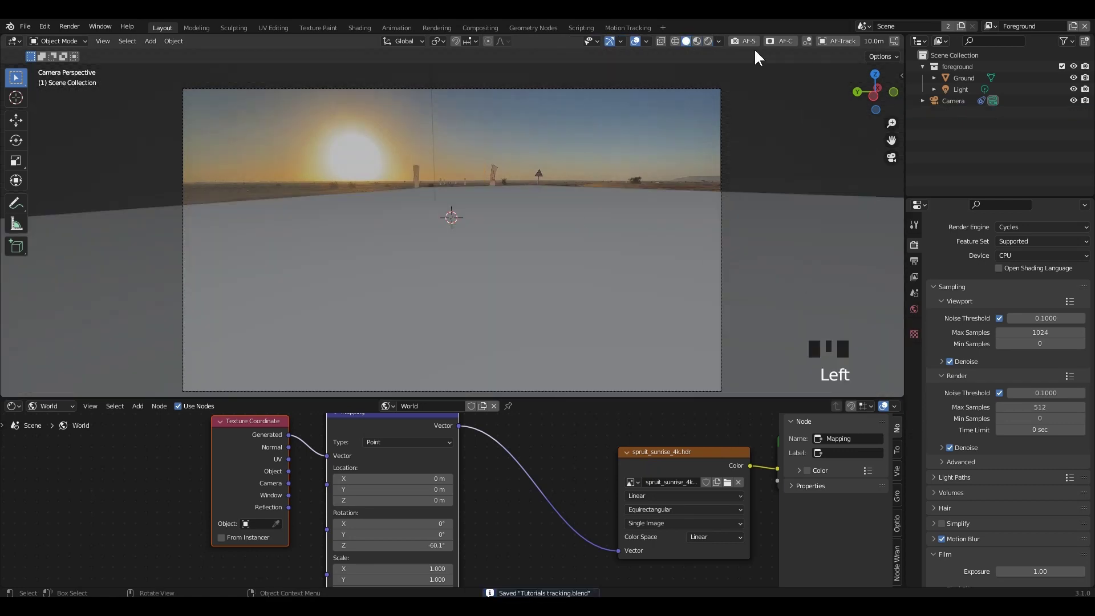
Step: Show the rendered view and turn off film transparency so the HDRI background is displayed
{"action": "left_click", "coordinate": [914, 309]}
{"action": "left_click", "coordinate": [707, 41]}
{"action": "left_click", "coordinate": [914, 245]}
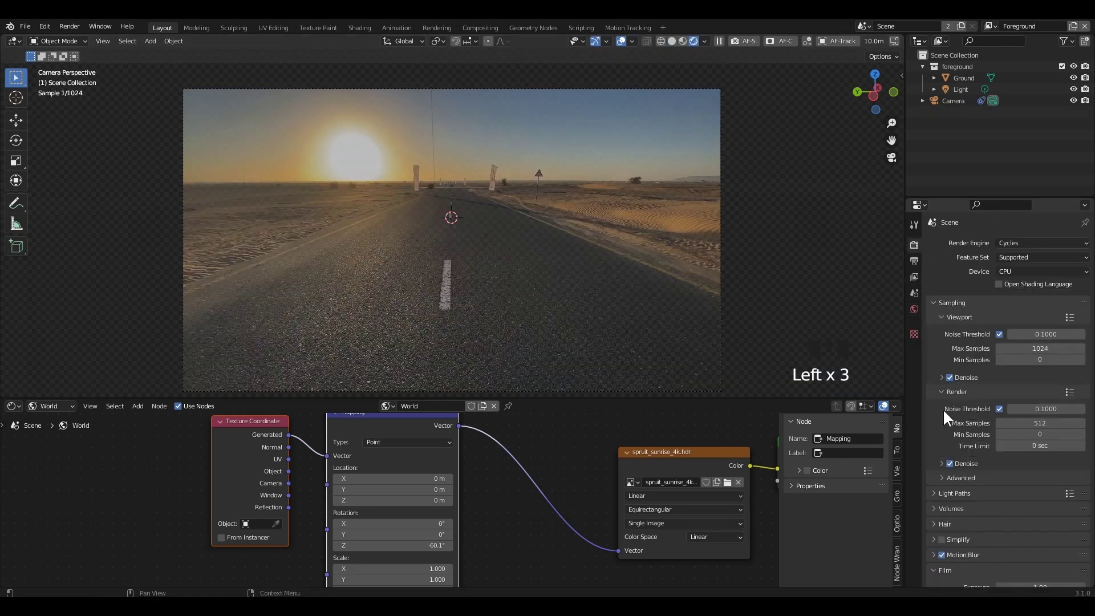
{"action": "scroll", "coordinate": [943, 422], "scroll_direction": "down", "scroll_amount": 8}
{"action": "scroll", "coordinate": [945, 448], "scroll_direction": "up", "scroll_amount": 4}
{"action": "left_click", "coordinate": [949, 453]}
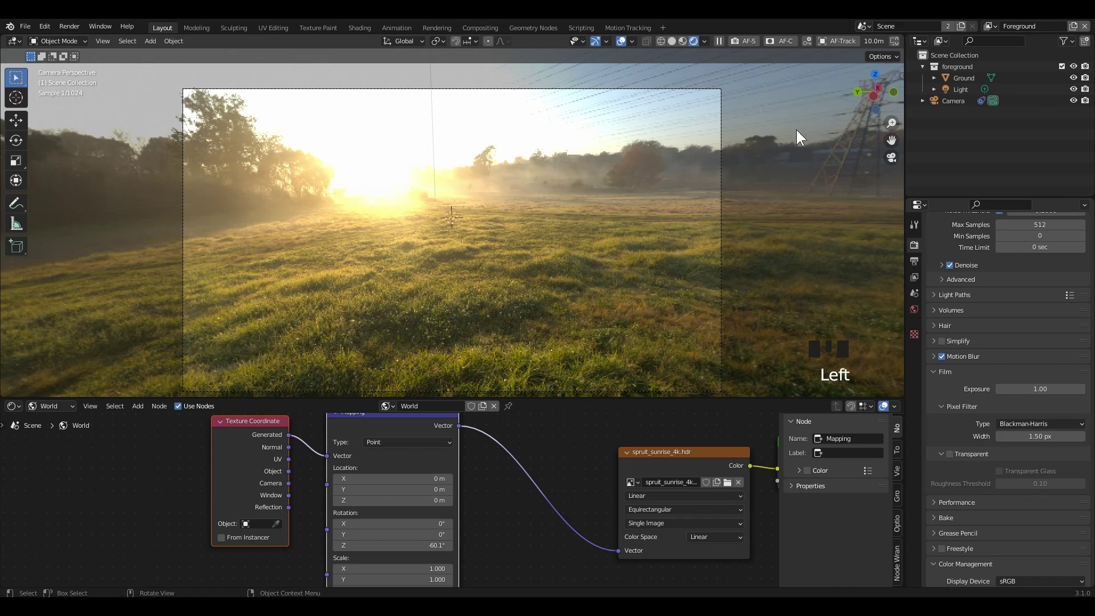
Step: Switch the viewport to Solid shading and enlarge the outliner area
{"action": "left_click", "coordinate": [669, 41]}
{"action": "middle_click_drag", "start_coordinate": [764, 535], "coordinate": [511, 530]}
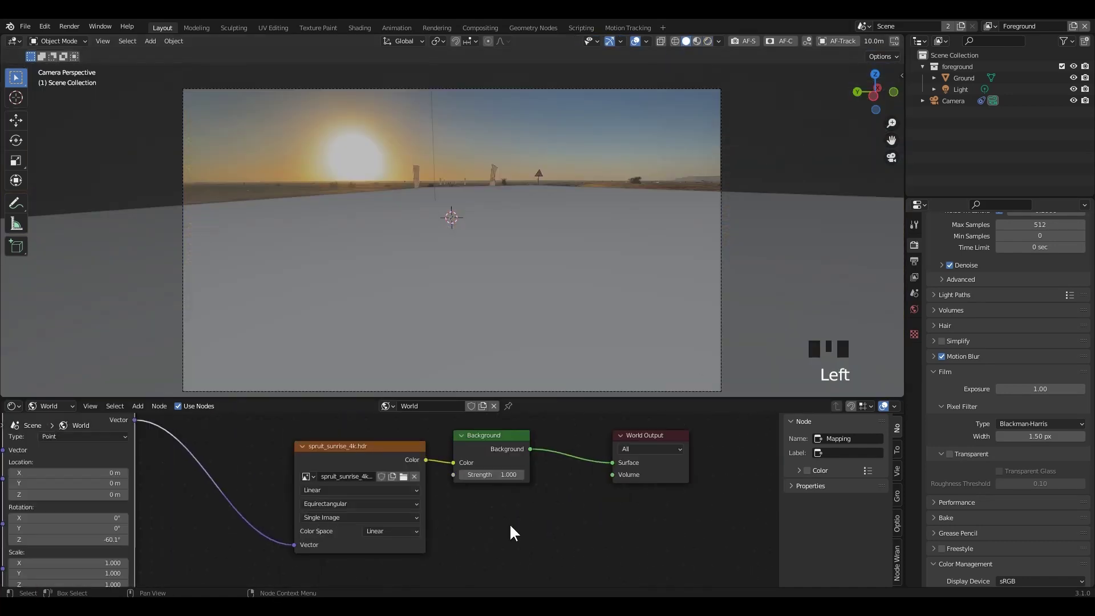
{"action": "scroll", "coordinate": [511, 530], "scroll_direction": "up", "scroll_amount": 6}
{"action": "scroll", "coordinate": [457, 249], "scroll_direction": "down", "scroll_amount": 6}
{"action": "middle_click_drag", "start_coordinate": [457, 249], "coordinate": [457, 284], "text": "shift"}
{"action": "left_click_drag", "start_coordinate": [939, 198], "coordinate": [939, 306]}
{"action": "scroll", "coordinate": [538, 267], "scroll_direction": "down", "scroll_amount": 1}
{"action": "middle_click_drag", "start_coordinate": [538, 268], "coordinate": [545, 286], "text": "shift"}
Step: Append the CaymanGT4 car collection from its blend file
{"action": "left_click", "coordinate": [25, 25]}
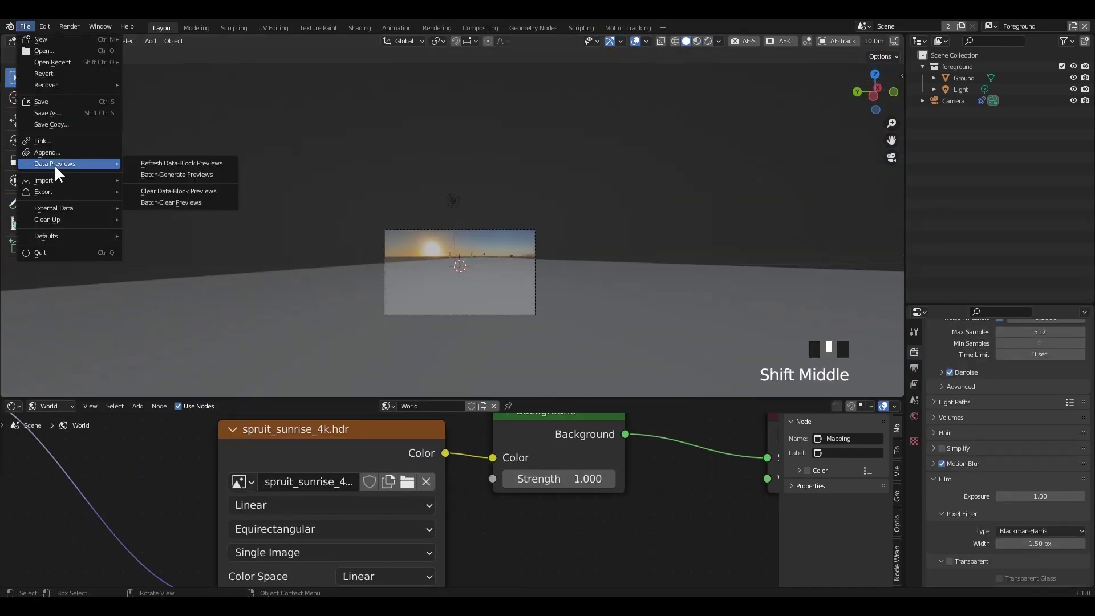
{"action": "left_click", "coordinate": [51, 153]}
{"action": "double_click", "coordinate": [552, 327]}
{"action": "double_click", "coordinate": [556, 240]}
{"action": "left_click", "coordinate": [388, 251]}
{"action": "left_click", "coordinate": [773, 456]}
Step: Scale the appended car and its rig down, and rotate them 90° in the top view
{"action": "scroll", "coordinate": [645, 296], "scroll_direction": "up", "scroll_amount": 1}
{"action": "middle_click_drag", "start_coordinate": [639, 304], "coordinate": [583, 272], "text": "shift"}
{"action": "key", "text": "KP_7"}
{"action": "scroll", "coordinate": [544, 302], "scroll_direction": "down", "scroll_amount": 1}
{"action": "key", "text": "s"}
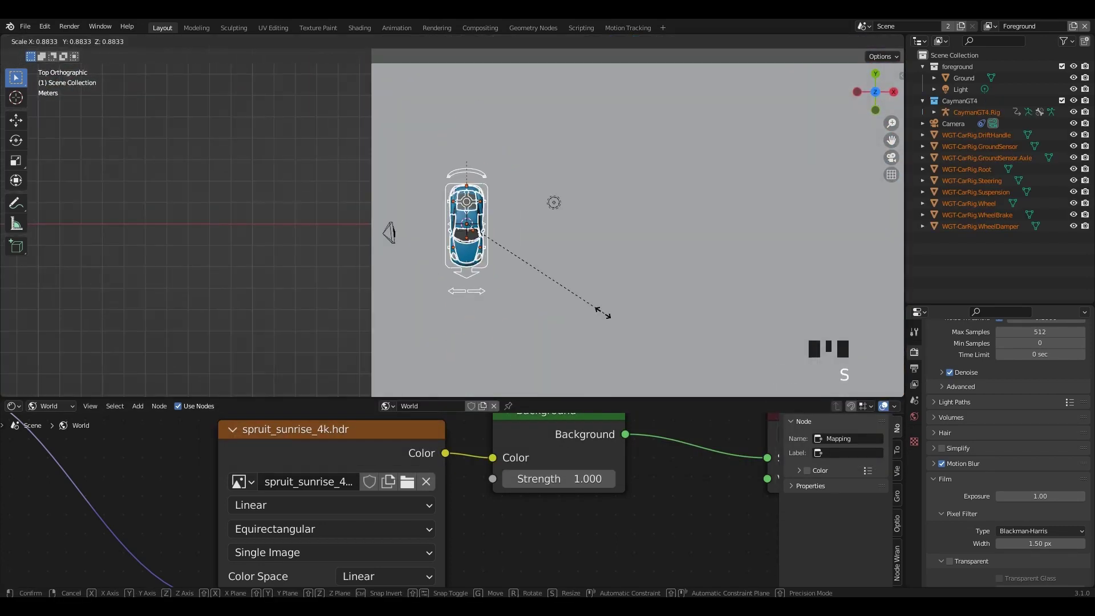
{"action": "left_click", "coordinate": [602, 312]}
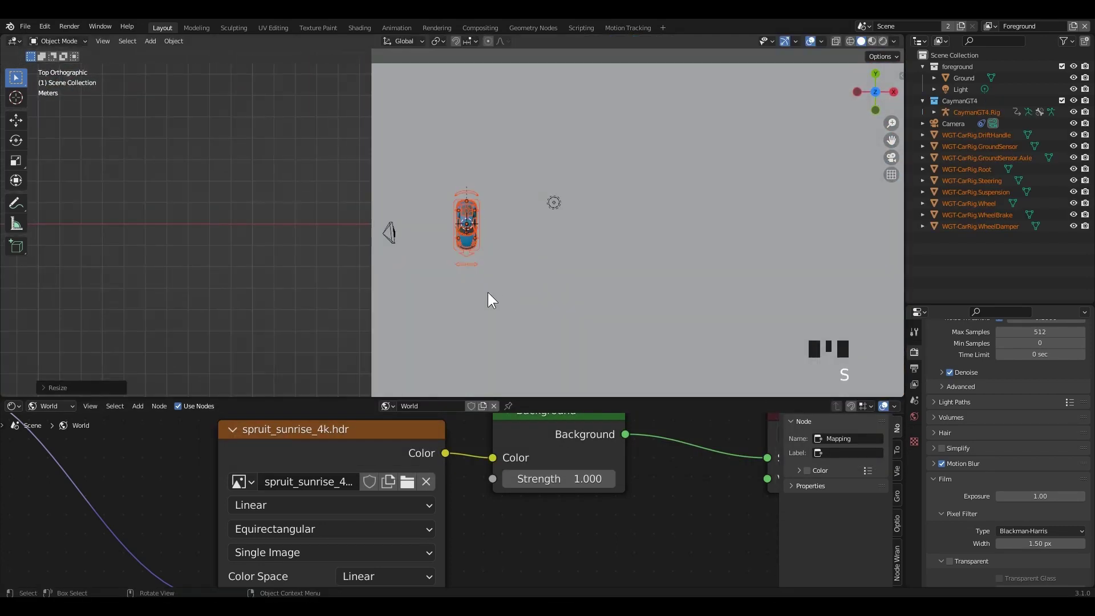
{"action": "type", "text": "r90"}
{"action": "key", "text": "Return"}
Step: Show the car through the camera in Rendered shading and turn on film transparency
{"action": "key", "text": "KP_0"}
{"action": "scroll", "coordinate": [498, 257], "scroll_direction": "up", "scroll_amount": 6}
{"action": "middle_click_drag", "start_coordinate": [498, 256], "coordinate": [488, 205], "text": "shift"}
{"action": "scroll", "coordinate": [546, 254], "scroll_direction": "down", "scroll_amount": 3}
{"action": "scroll", "coordinate": [545, 252], "scroll_direction": "up", "scroll_amount": 2}
{"action": "middle_click_drag", "start_coordinate": [545, 252], "coordinate": [526, 243], "text": "shift"}
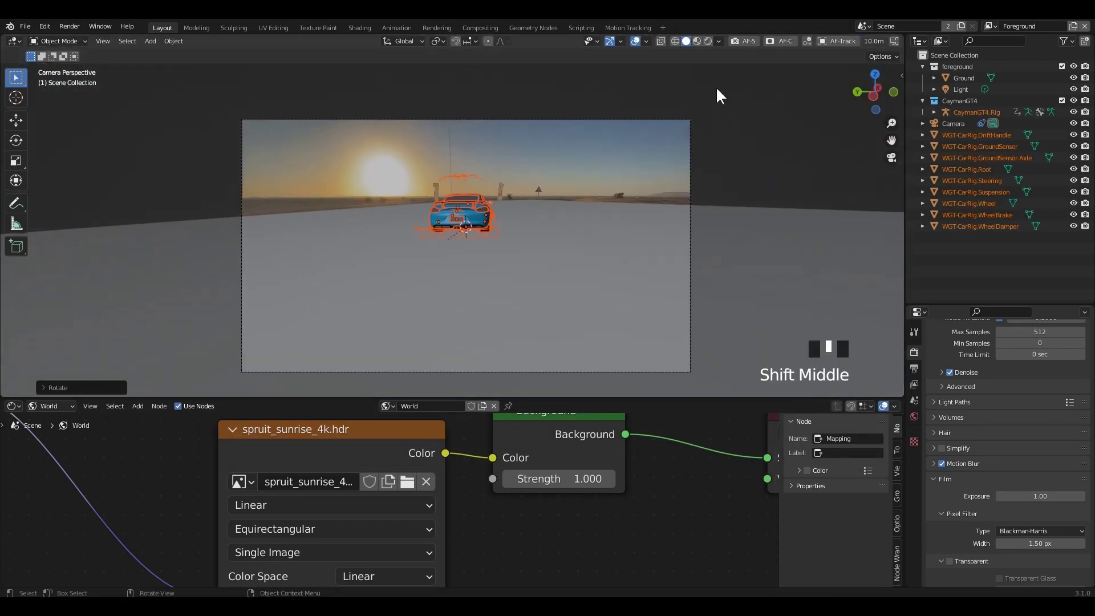
{"action": "left_click", "coordinate": [707, 41]}
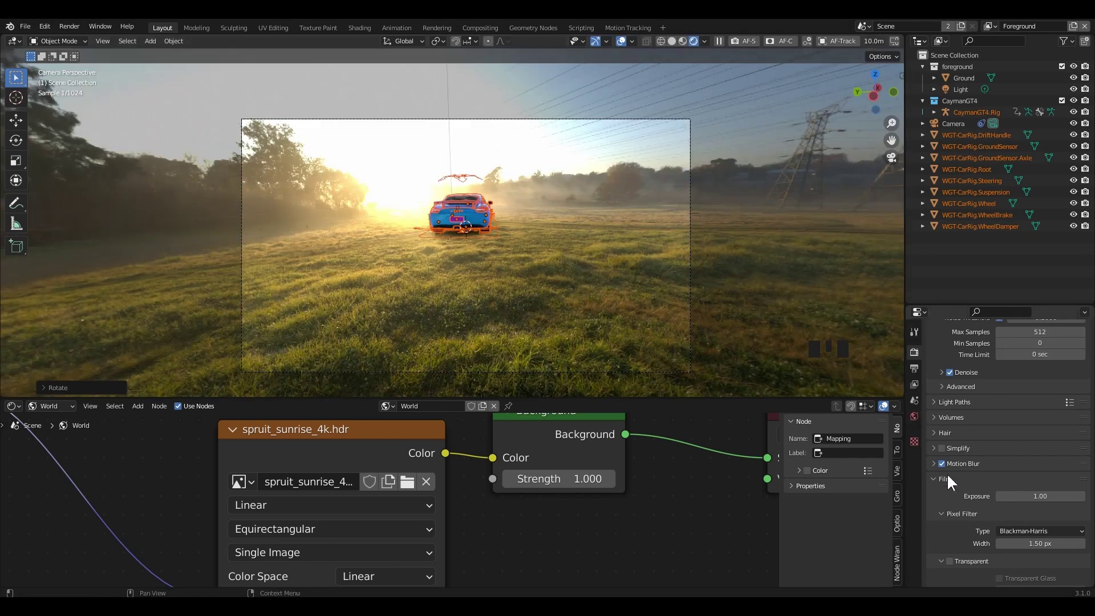
{"action": "scroll", "coordinate": [948, 476], "scroll_direction": "down", "scroll_amount": 4}
{"action": "left_click", "coordinate": [949, 469]}
{"action": "scroll", "coordinate": [444, 278], "scroll_direction": "up", "scroll_amount": 2}
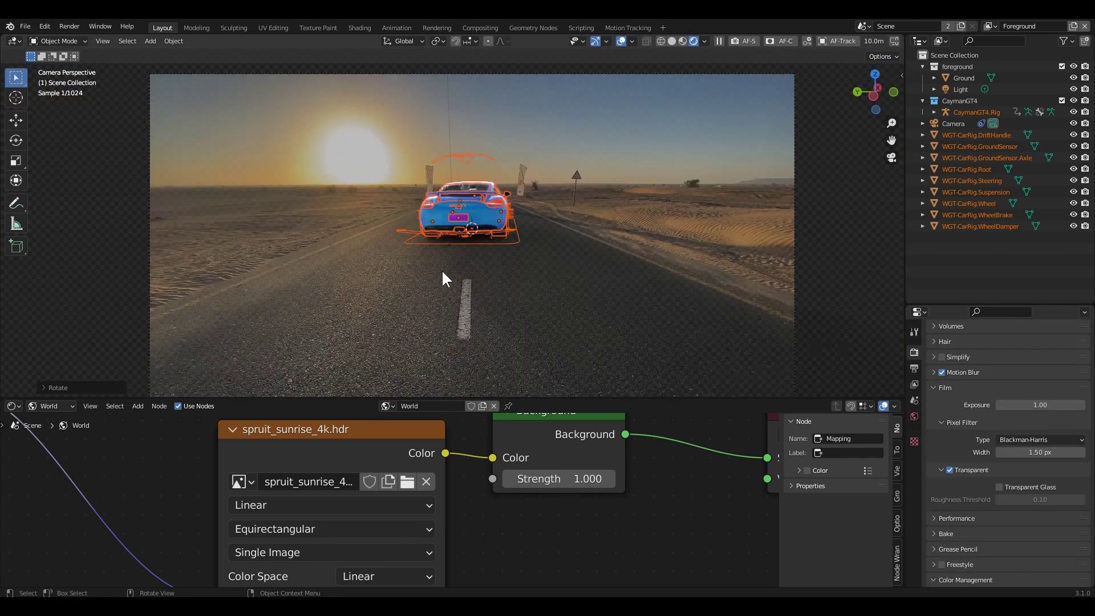
Step: Fine-tune the overall scale of the car and its rig to suit the road
{"action": "key", "text": "s"}
{"action": "left_click", "coordinate": [726, 261]}
{"action": "key", "text": "KP_7"}
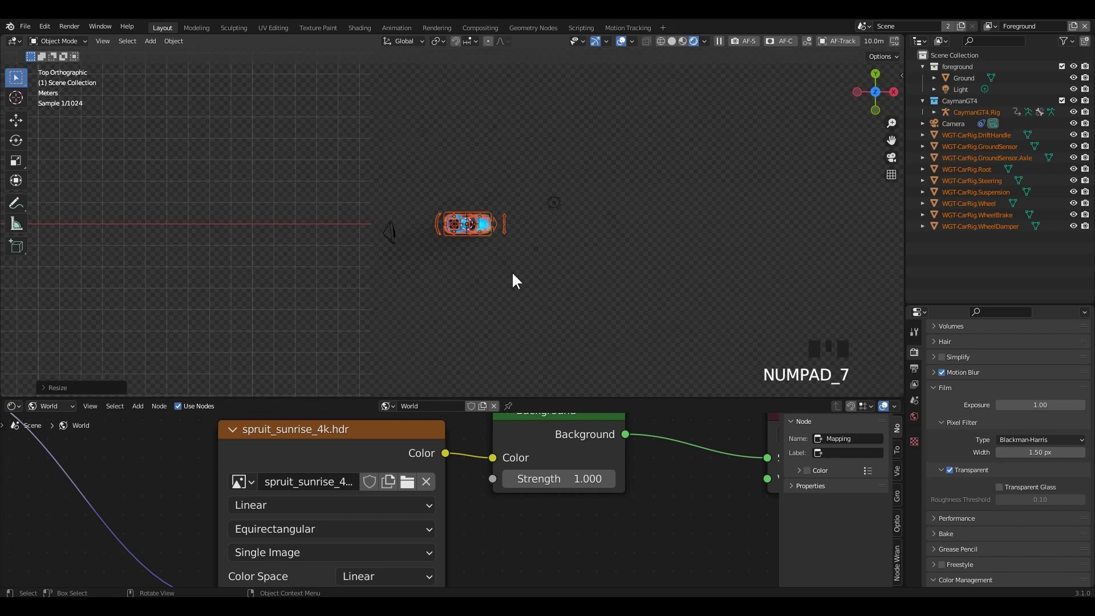
{"action": "middle_click_drag", "start_coordinate": [559, 255], "coordinate": [552, 201], "text": "shift"}
{"action": "scroll", "coordinate": [552, 201], "scroll_direction": "up", "scroll_amount": 2}
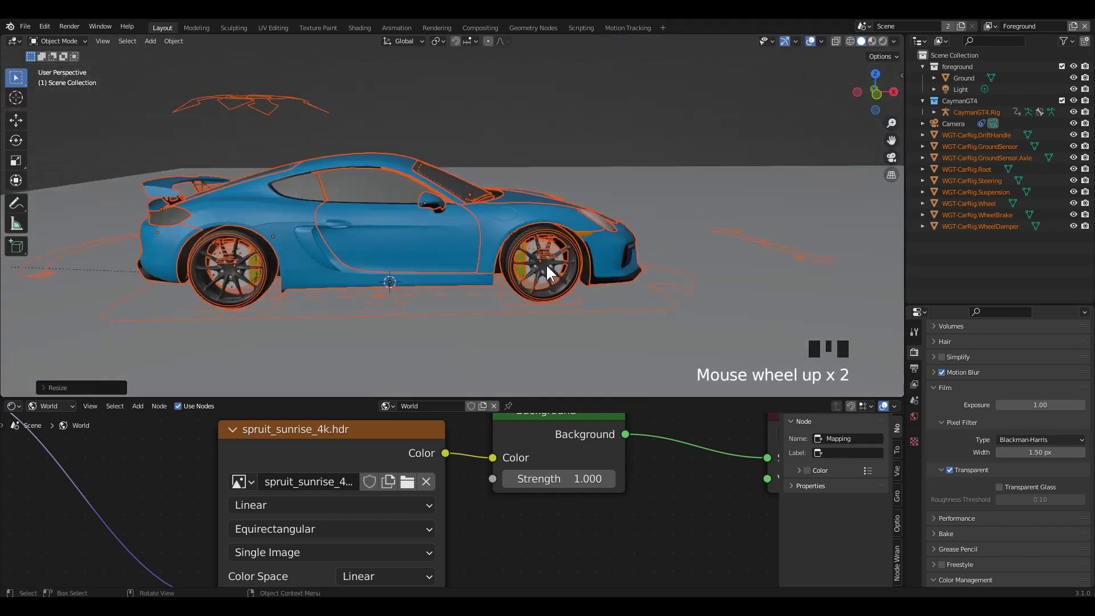
Step: Show the car's front in Rendered shading and set the Shader Editor to Object materials
{"action": "left_click", "coordinate": [883, 40]}
{"action": "left_click", "coordinate": [628, 126]}
{"action": "left_click", "coordinate": [617, 167]}
{"action": "mouse_move", "coordinate": [617, 167]}
{"action": "middle_mouse_down"}
{"action": "mouse_move", "coordinate": [479, 303]}
{"action": "mouse_move", "coordinate": [478, 281]}
{"action": "middle_mouse_up"}
{"action": "scroll", "coordinate": [478, 303], "scroll_direction": "up", "scroll_amount": 4}
{"action": "double_click", "coordinate": [699, 62]}
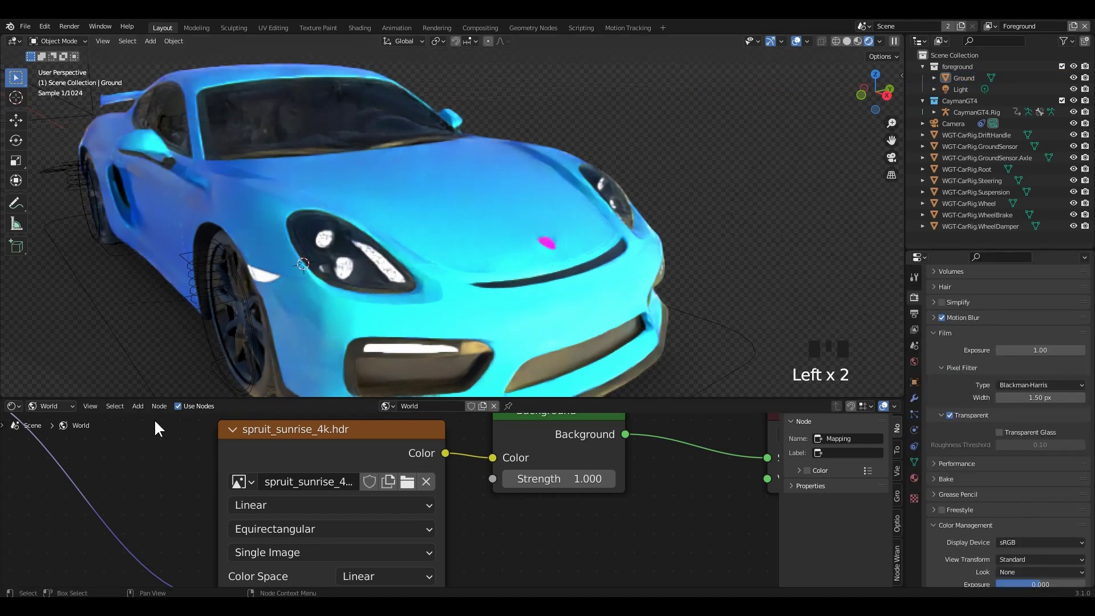
{"action": "left_click", "coordinate": [51, 406]}
{"action": "left_click", "coordinate": [49, 427]}
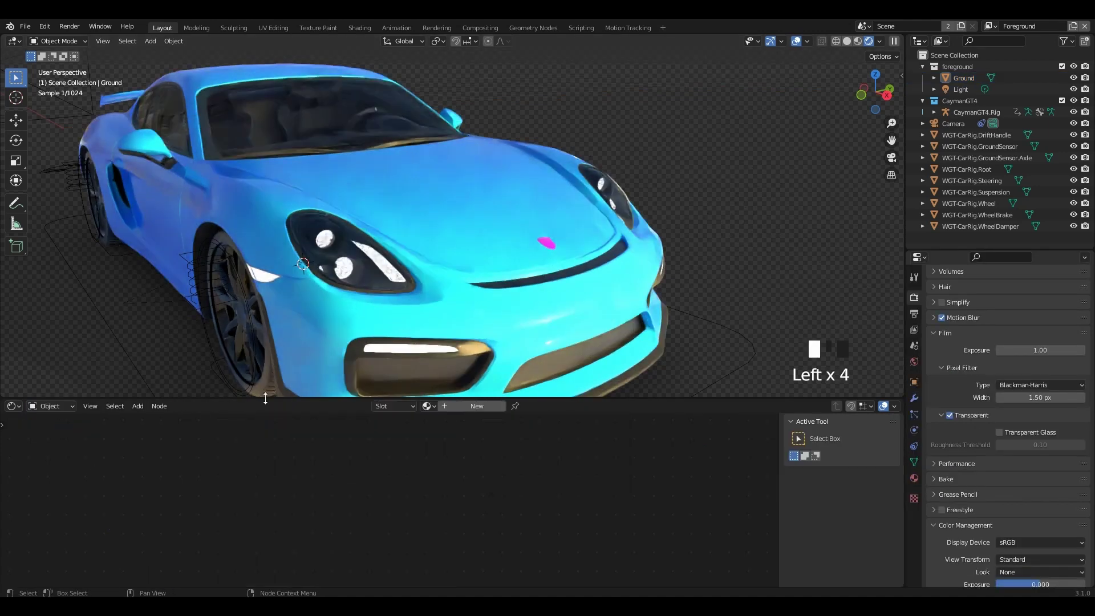
Step: Select the car body and adjust its paint shader values for a more reflective finish
{"action": "left_click", "coordinate": [399, 228]}
{"action": "scroll", "coordinate": [576, 529], "scroll_direction": "down", "scroll_amount": 4}
{"action": "scroll", "coordinate": [593, 519], "scroll_direction": "down", "scroll_amount": 8}
{"action": "left_click_drag", "start_coordinate": [593, 503], "coordinate": [761, 503]}
{"action": "scroll", "coordinate": [597, 536], "scroll_direction": "down", "scroll_amount": 4}
{"action": "scroll", "coordinate": [673, 478], "scroll_direction": "up", "scroll_amount": 6}
{"action": "middle_click_drag", "start_coordinate": [597, 536], "coordinate": [628, 553]}
{"action": "left_click_drag", "start_coordinate": [576, 486], "coordinate": [586, 486]}
Step: Examine the materials around the pink hood badge and the Tire material's nodes
{"action": "double_click", "coordinate": [546, 241]}
{"action": "double_click", "coordinate": [547, 240]}
{"action": "scroll", "coordinate": [512, 491], "scroll_direction": "down", "scroll_amount": 16}
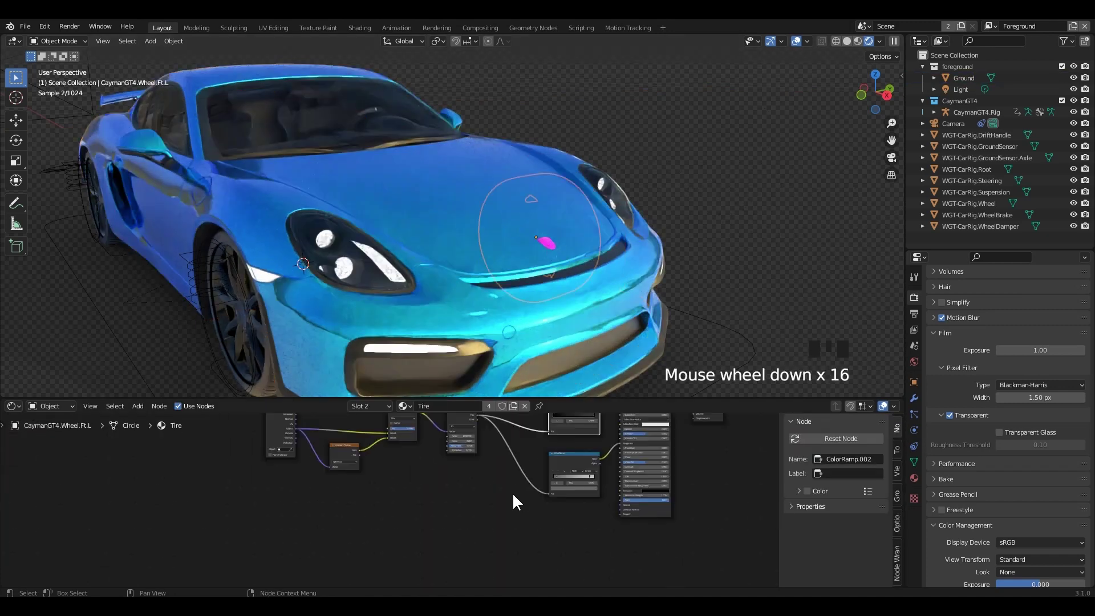
{"action": "left_click", "coordinate": [546, 238]}
{"action": "left_click", "coordinate": [546, 238]}
{"action": "left_click", "coordinate": [546, 238]}
{"action": "scroll", "coordinate": [433, 496], "scroll_direction": "down", "scroll_amount": 5}
{"action": "middle_click_drag", "start_coordinate": [434, 496], "coordinate": [385, 486]}
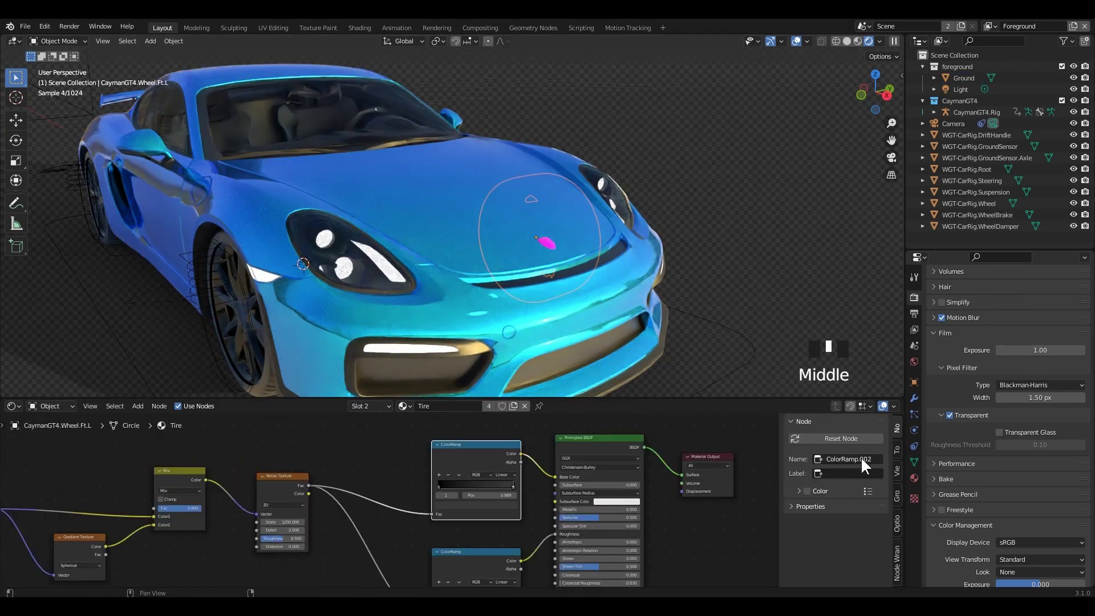
{"action": "left_click", "coordinate": [914, 477]}
{"action": "scroll", "coordinate": [973, 354], "scroll_direction": "up", "scroll_amount": 20}
{"action": "left_click", "coordinate": [585, 245]}
{"action": "middle_click_drag", "start_coordinate": [584, 245], "coordinate": [538, 246]}
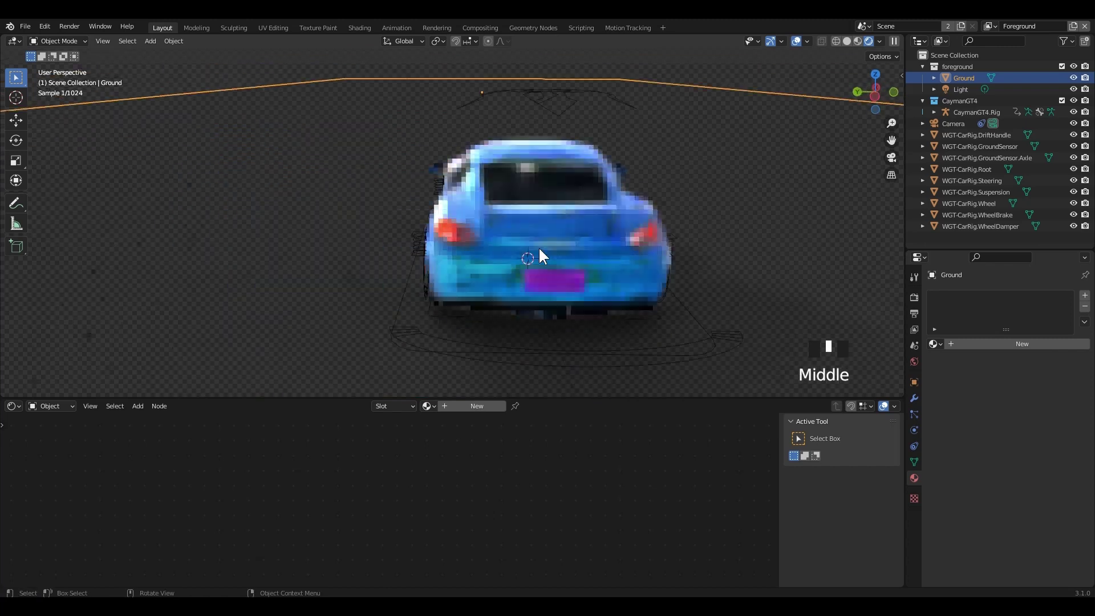
Step: Switch the viewport to Solid shading and save the file
{"action": "left_click", "coordinate": [846, 41]}
{"action": "scroll", "coordinate": [660, 222], "scroll_direction": "down", "scroll_amount": 7}
{"action": "key", "text": "ctrl+s"}
{"action": "scroll", "coordinate": [491, 278], "scroll_direction": "up", "scroll_amount": 5}
{"action": "mouse_move", "coordinate": [660, 222]}
{"action": "middle_mouse_down"}
{"action": "mouse_move", "coordinate": [491, 279]}
{"action": "mouse_move", "coordinate": [456, 245]}
{"action": "middle_mouse_up"}
Step: Select the CaymanGT4 rig and enter Pose Mode
{"action": "left_click", "coordinate": [320, 130]}
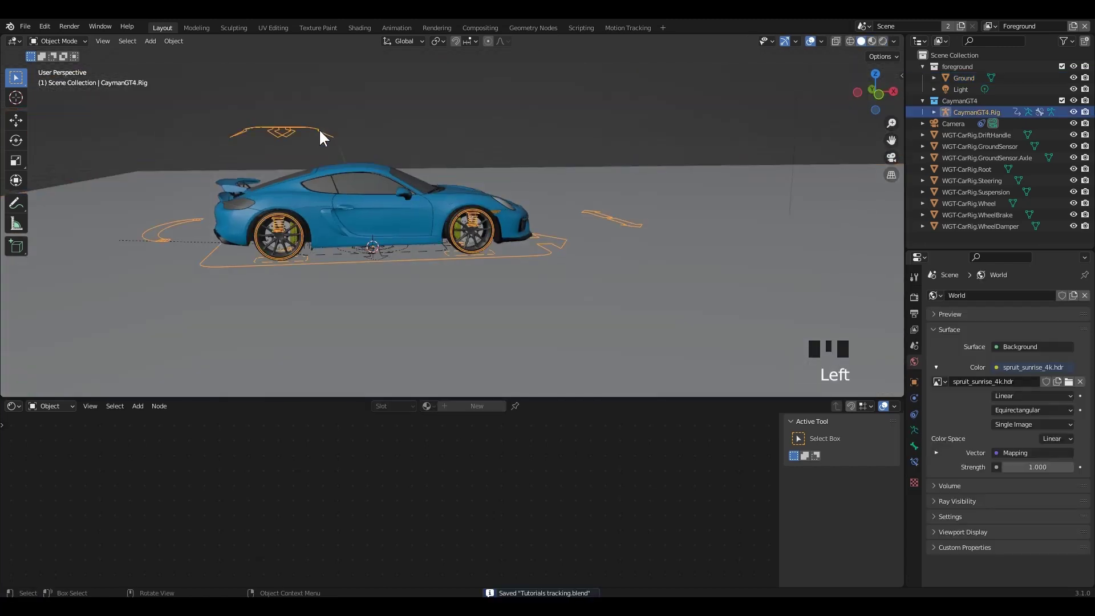
{"action": "key", "text": "g"}
{"action": "key", "text": "Escape"}
{"action": "scroll", "coordinate": [509, 263], "scroll_direction": "up", "scroll_amount": 2}
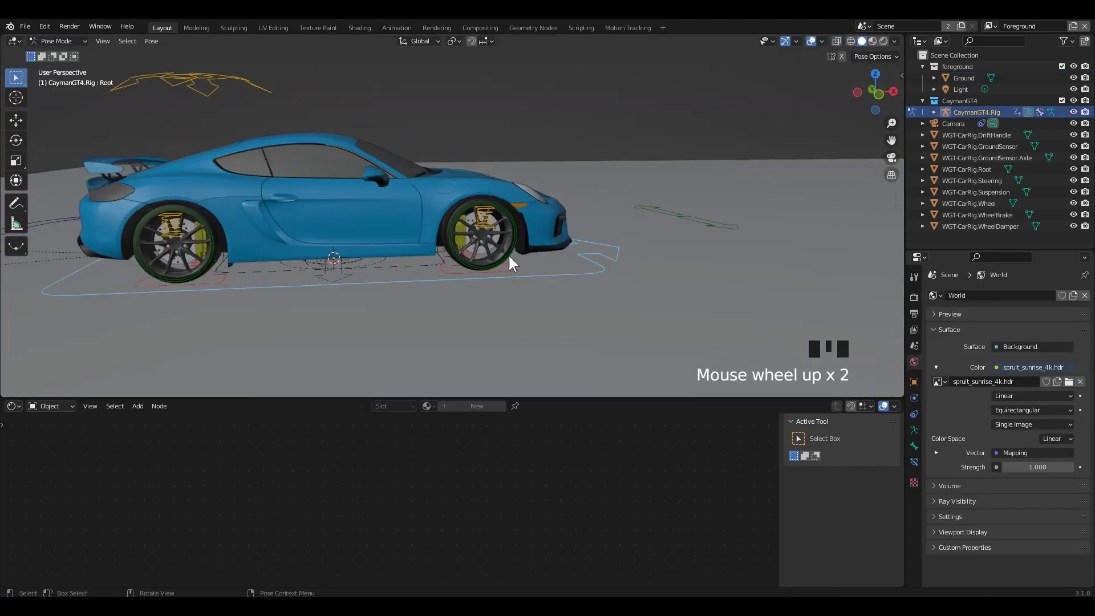
Step: Try moving the car rig's Root and Steering controls
{"action": "left_click", "coordinate": [472, 274]}
{"action": "key", "text": "g"}
{"action": "right_click", "coordinate": [485, 245]}
{"action": "left_click", "coordinate": [679, 215]}
{"action": "key", "text": "g"}
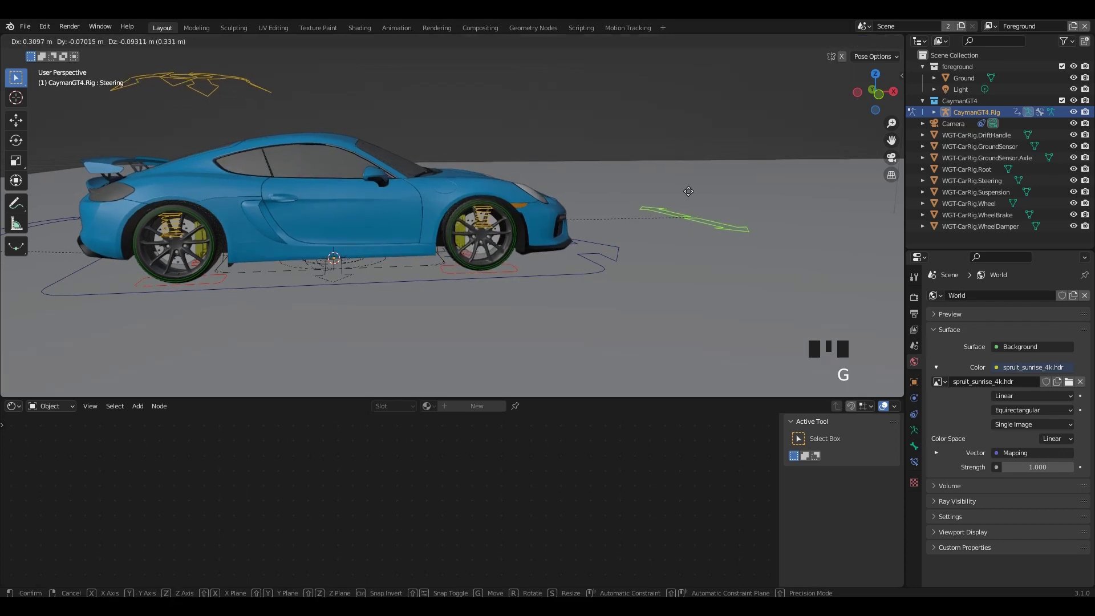
{"action": "right_click", "coordinate": [689, 191]}
Step: Move the car by its Root control back along the road to behind the camera, and offset it along Y
{"action": "scroll", "coordinate": [488, 231], "scroll_direction": "down", "scroll_amount": 7}
{"action": "scroll", "coordinate": [489, 231], "scroll_direction": "up", "scroll_amount": 1}
{"action": "left_click", "coordinate": [468, 237]}
{"action": "key", "text": "g"}
{"action": "right_click", "coordinate": [556, 256]}
{"action": "key", "text": "KP_7"}
{"action": "scroll", "coordinate": [542, 268], "scroll_direction": "down", "scroll_amount": 5}
{"action": "middle_click_drag", "start_coordinate": [516, 289], "coordinate": [518, 279], "text": "shift"}
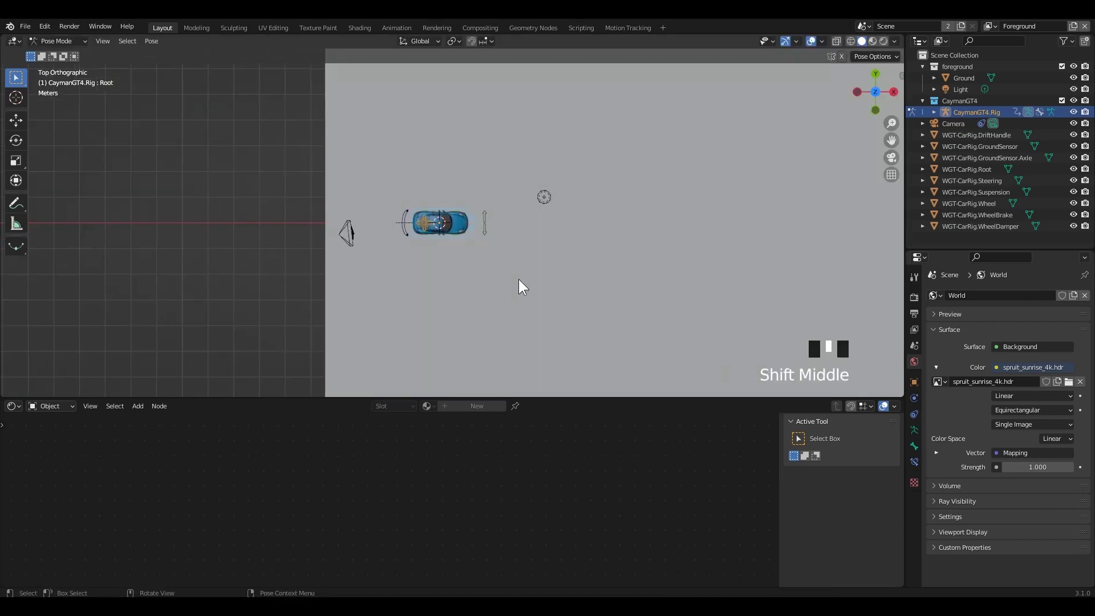
{"action": "left_click", "coordinate": [373, 275]}
{"action": "key", "text": "g"}
{"action": "key", "text": "y"}
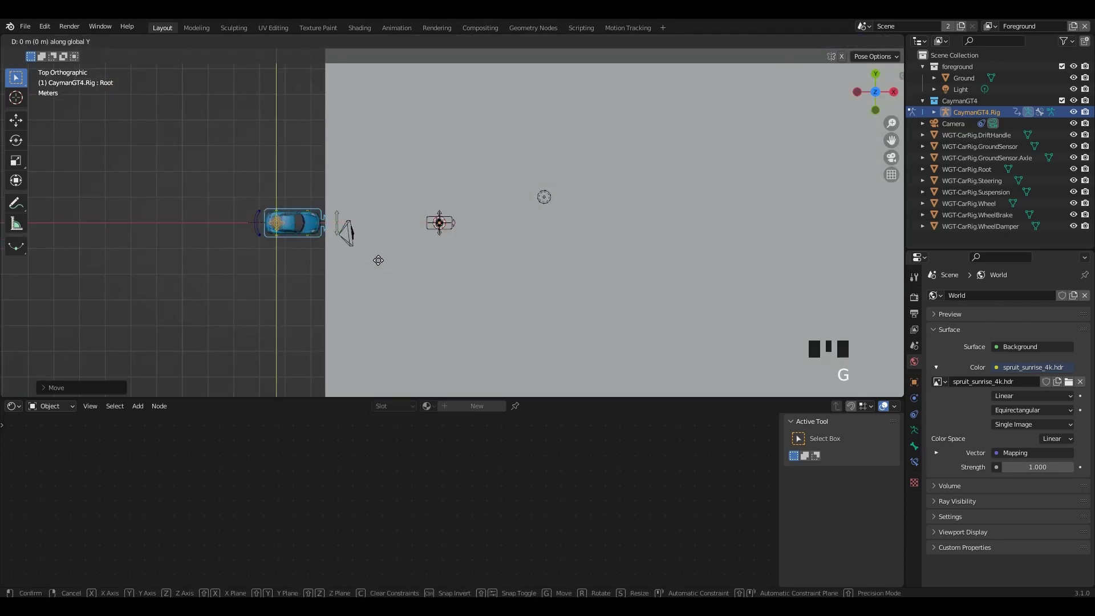
Step: Split the 3D viewport in two and show the camera view in one of them
{"action": "left_click_drag", "start_coordinate": [3, 38], "coordinate": [358, 172]}
{"action": "key", "text": "KP_0"}
{"action": "scroll", "coordinate": [245, 274], "scroll_direction": "down", "scroll_amount": 5}
{"action": "middle_click_drag", "start_coordinate": [245, 274], "coordinate": [198, 261], "text": "shift"}
{"action": "scroll", "coordinate": [198, 261], "scroll_direction": "down", "scroll_amount": 2}
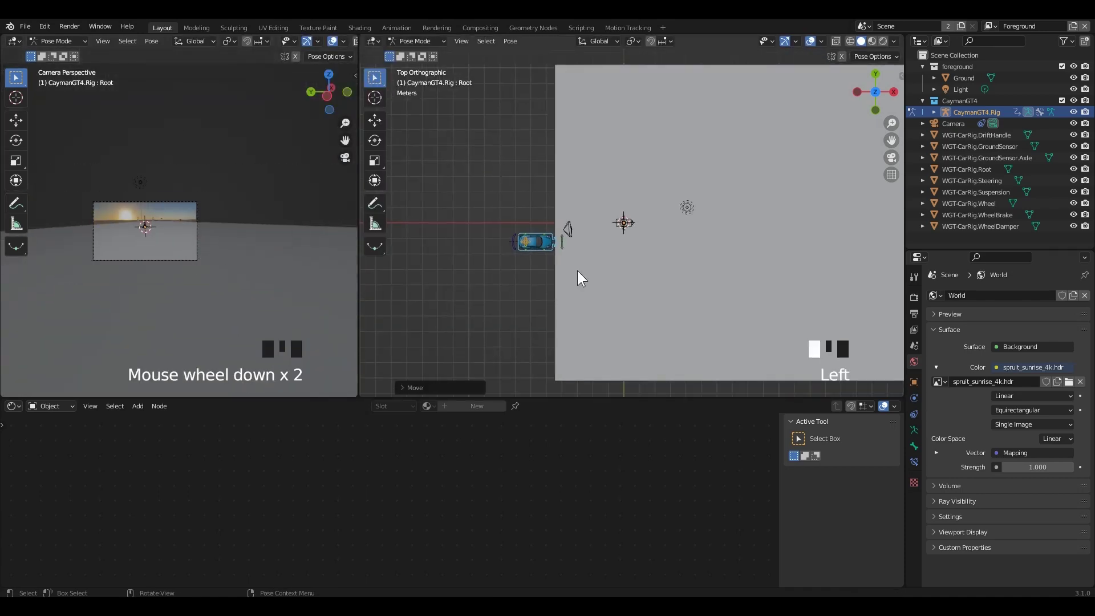
Step: Hide the toolbar in the camera viewport and frame the camera view
{"action": "scroll", "coordinate": [578, 272], "scroll_direction": "up", "scroll_amount": 1}
{"action": "scroll", "coordinate": [57, 211], "scroll_direction": "up", "scroll_amount": 3}
{"action": "middle_click_drag", "start_coordinate": [57, 210], "coordinate": [144, 217], "text": "shift"}
{"action": "key", "text": "t"}
{"action": "scroll", "coordinate": [180, 224], "scroll_direction": "up", "scroll_amount": 2}
{"action": "scroll", "coordinate": [186, 230], "scroll_direction": "down", "scroll_amount": 1}
Step: Try sliding the car's Root control along X past the camera
{"action": "key", "text": "g"}
{"action": "key", "text": "y"}
{"action": "key", "text": "x"}
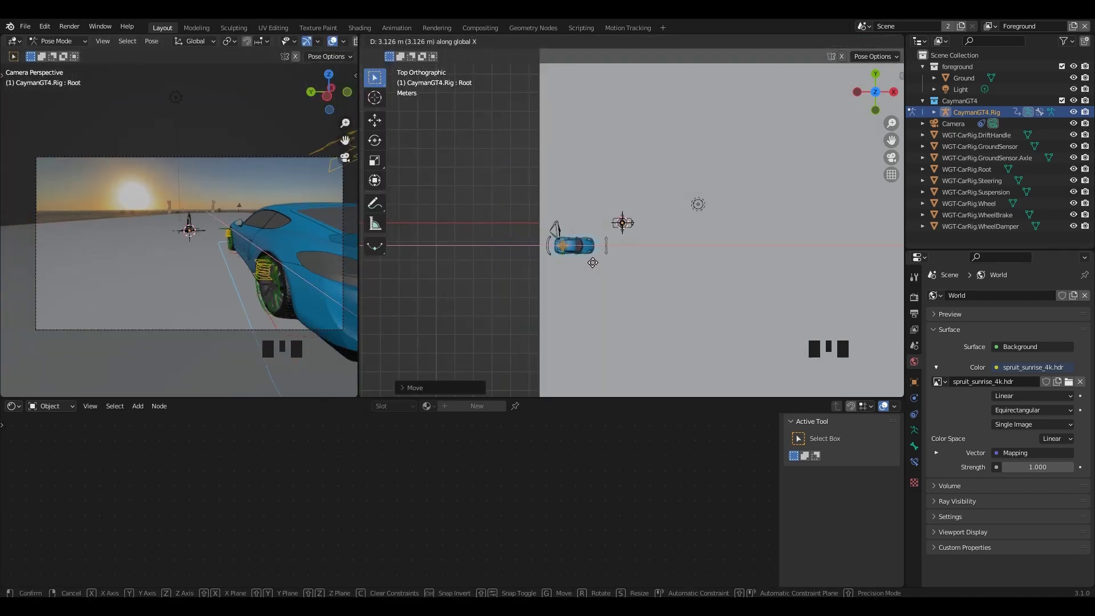
{"action": "right_click", "coordinate": [593, 263]}
Step: Offset the car's Root control slightly along Y, away from the camera's path, in top view
{"action": "scroll", "coordinate": [506, 273], "scroll_direction": "up", "scroll_amount": 4}
{"action": "scroll", "coordinate": [506, 273], "scroll_direction": "down", "scroll_amount": 2}
{"action": "middle_click_drag", "start_coordinate": [506, 274], "coordinate": [616, 282], "text": "shift"}
{"action": "scroll", "coordinate": [608, 284], "scroll_direction": "up", "scroll_amount": 1}
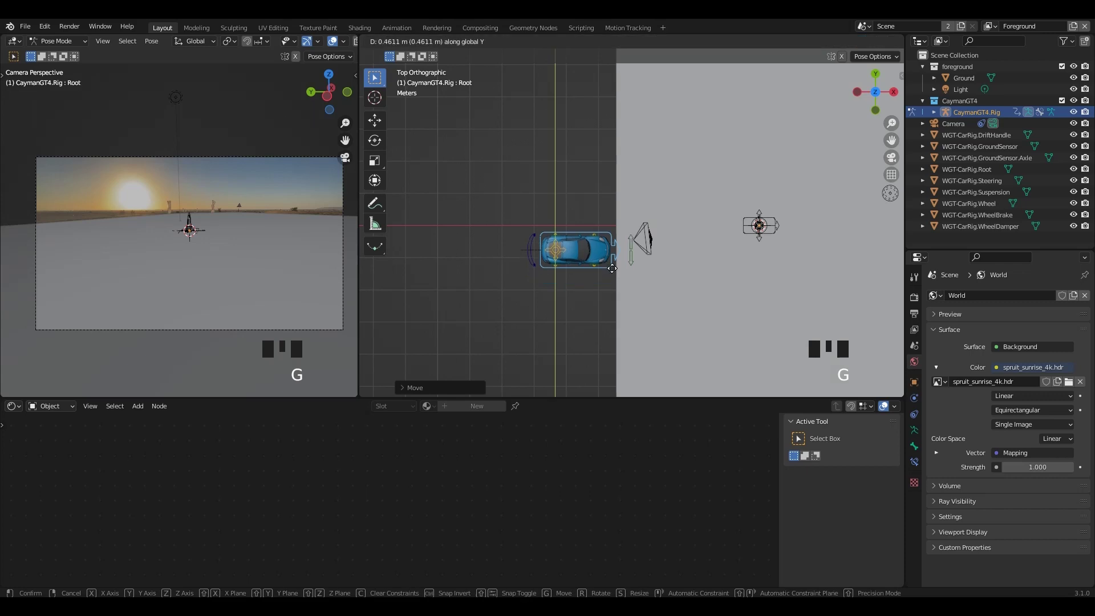
{"action": "left_click", "coordinate": [612, 268]}
{"action": "key", "text": "g"}
{"action": "key", "text": "x"}
{"action": "right_click", "coordinate": [615, 285]}
{"action": "key", "text": "g"}
{"action": "key", "text": "y"}
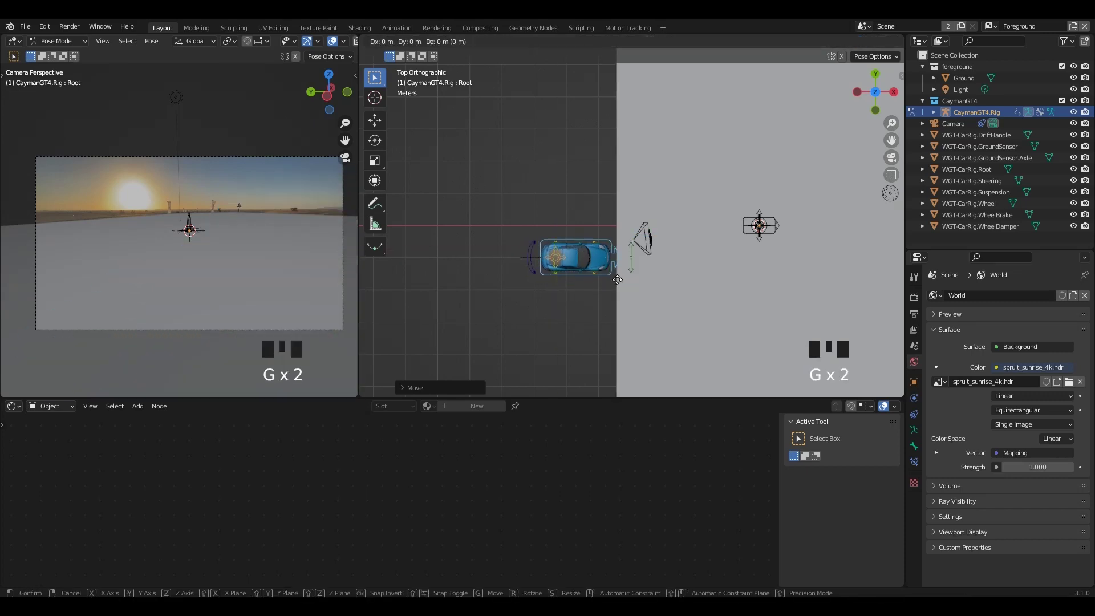
{"action": "right_click", "coordinate": [691, 272]}
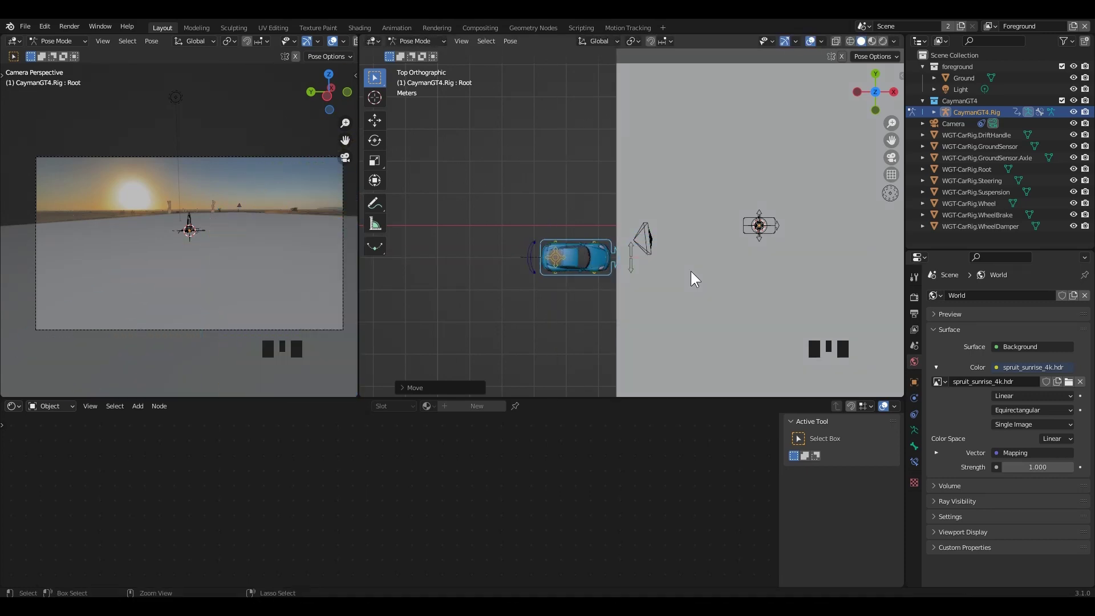
Step: Save the file and split the top-view viewport to add a Timeline beneath it
{"action": "key", "text": "ctrl+s"}
{"action": "middle_click_drag", "start_coordinate": [690, 271], "coordinate": [605, 306], "text": "shift"}
{"action": "left_click_drag", "start_coordinate": [363, 392], "coordinate": [363, 345]}
{"action": "left_click", "coordinate": [371, 354]}
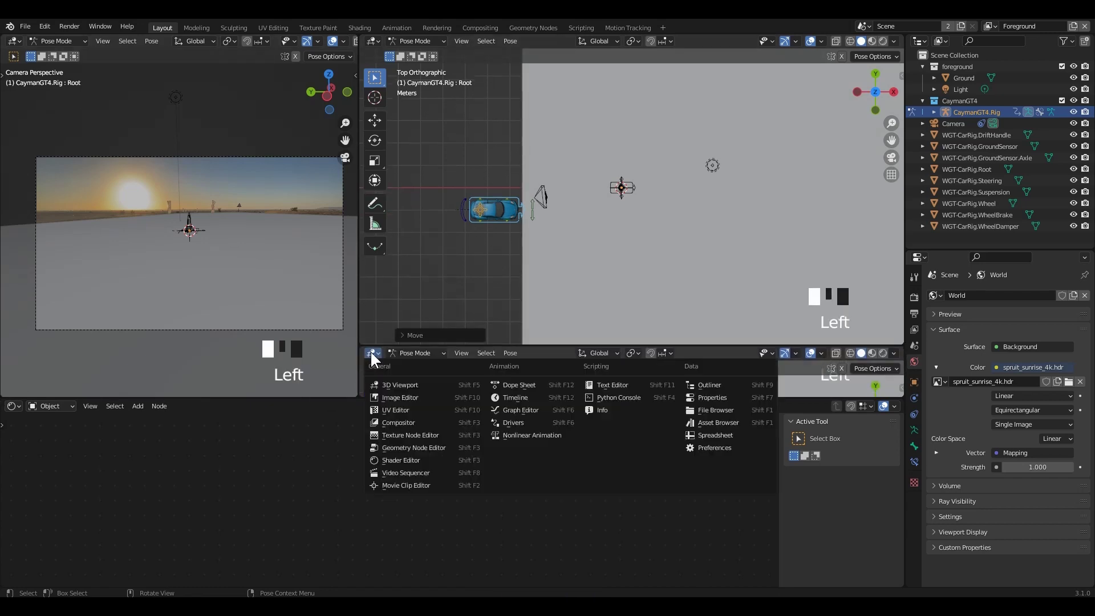
{"action": "left_click", "coordinate": [512, 395]}
Step: Keyframe the Root's location at frame 1 and, moved along X to near the ground's far end, at frame 381
{"action": "key", "text": "i"}
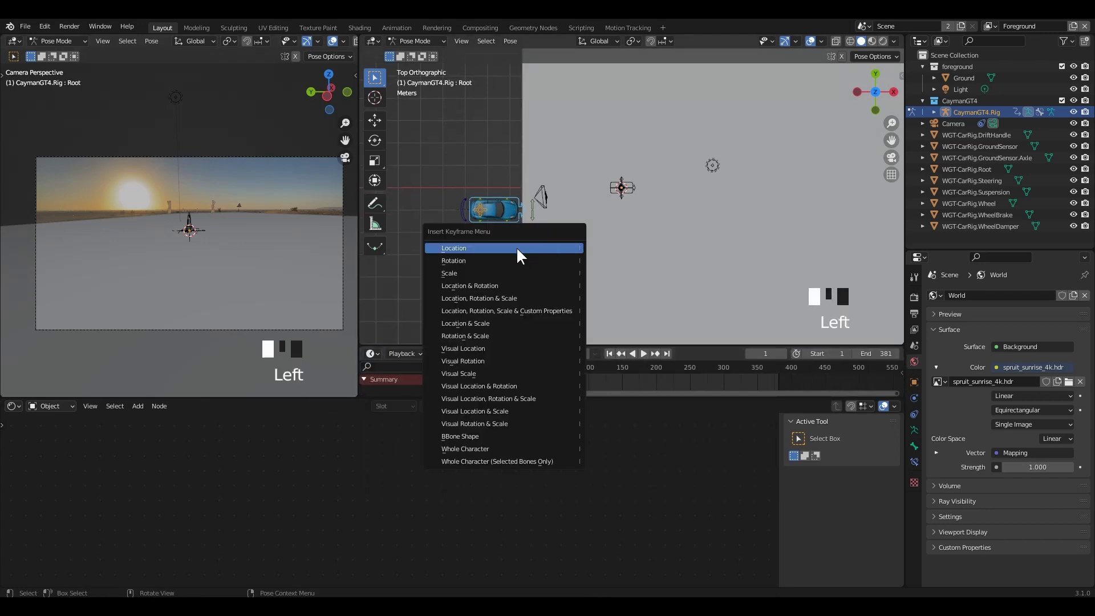
{"action": "left_click", "coordinate": [516, 248]}
{"action": "scroll", "coordinate": [684, 253], "scroll_direction": "down", "scroll_amount": 7}
{"action": "middle_click_drag", "start_coordinate": [693, 252], "coordinate": [593, 277], "text": "shift"}
{"action": "scroll", "coordinate": [630, 266], "scroll_direction": "up", "scroll_amount": 2}
{"action": "left_click", "coordinate": [665, 353]}
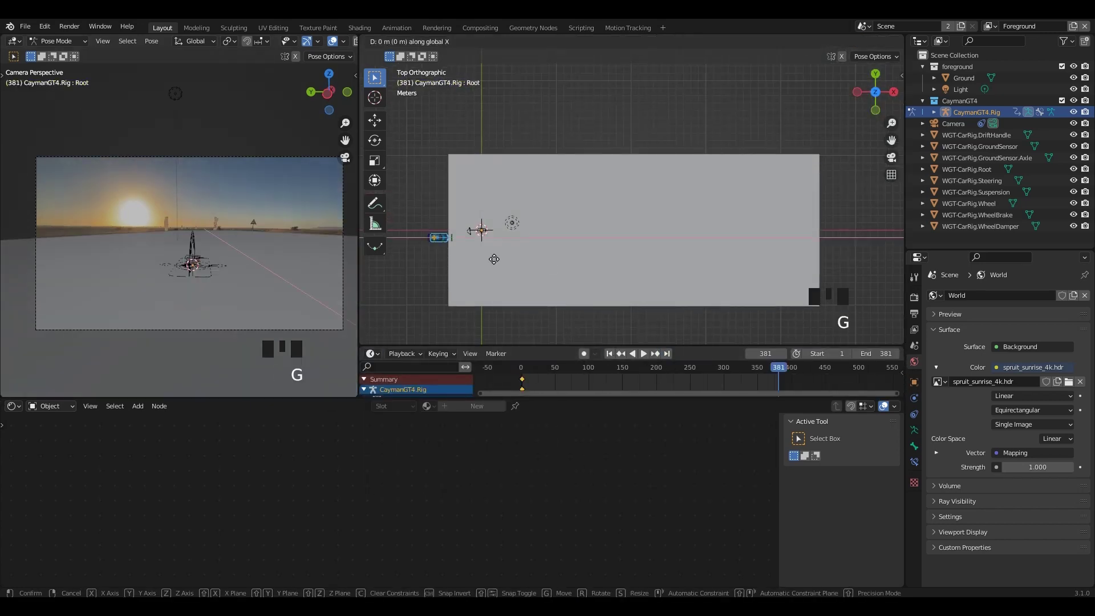
{"action": "left_click", "coordinate": [824, 258]}
{"action": "key", "text": "i"}
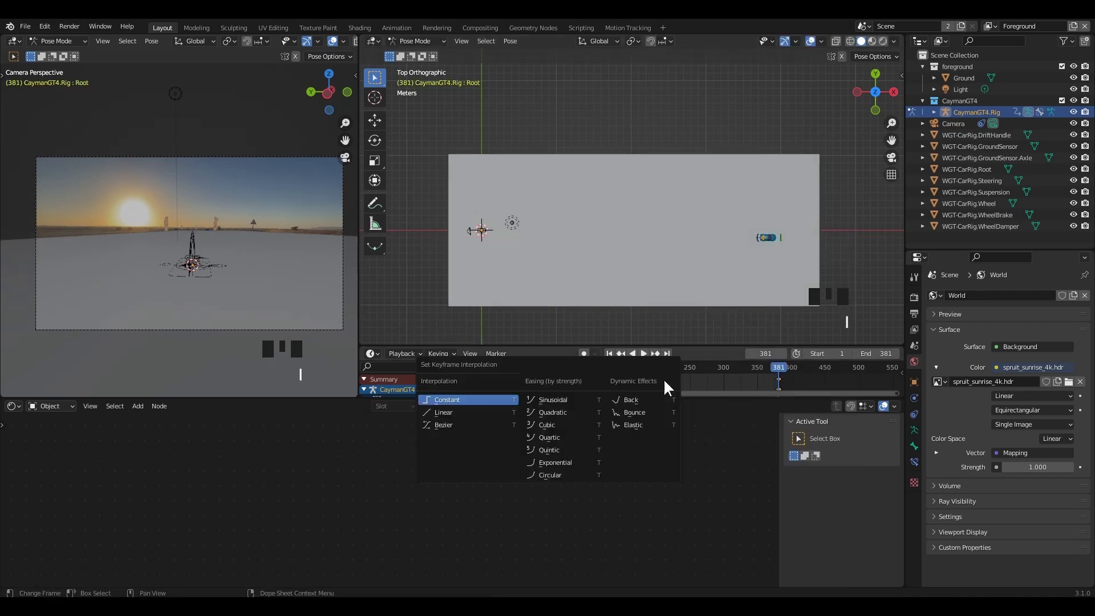
Step: Set the car's keyframe interpolation to Linear and play back the animation
{"action": "left_click", "coordinate": [451, 412]}
{"action": "scroll", "coordinate": [225, 296], "scroll_direction": "up", "scroll_amount": 1}
{"action": "key", "text": "Left"}
{"action": "key", "text": "space"}
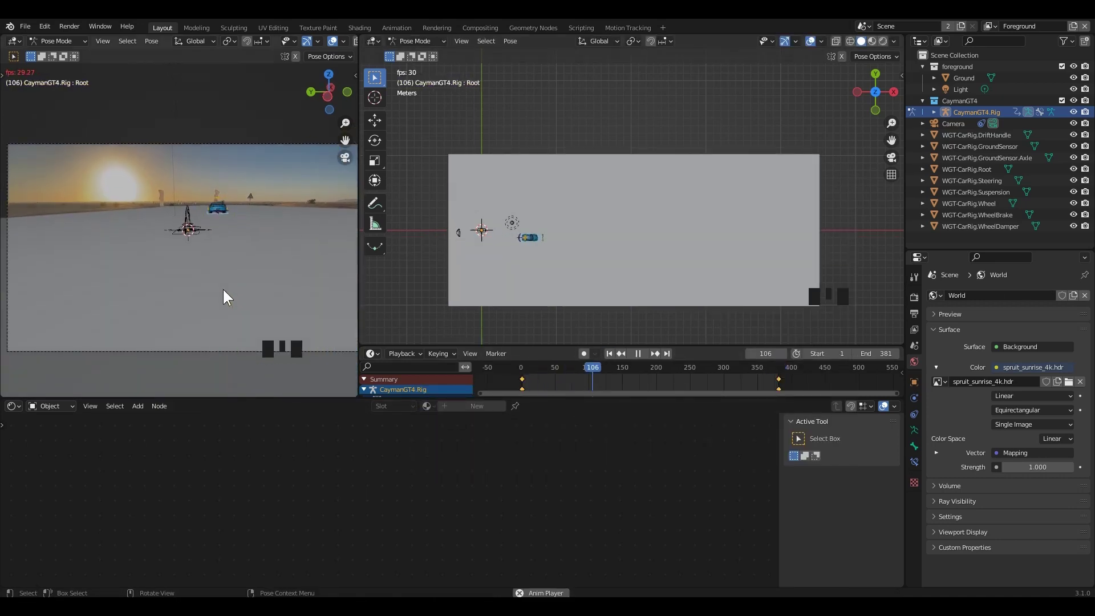
{"action": "key", "text": "space"}
{"action": "left_click", "coordinate": [608, 354]}
{"action": "scroll", "coordinate": [269, 233], "scroll_direction": "up", "scroll_amount": 1}
{"action": "key", "text": "space"}
{"action": "key", "text": "space"}
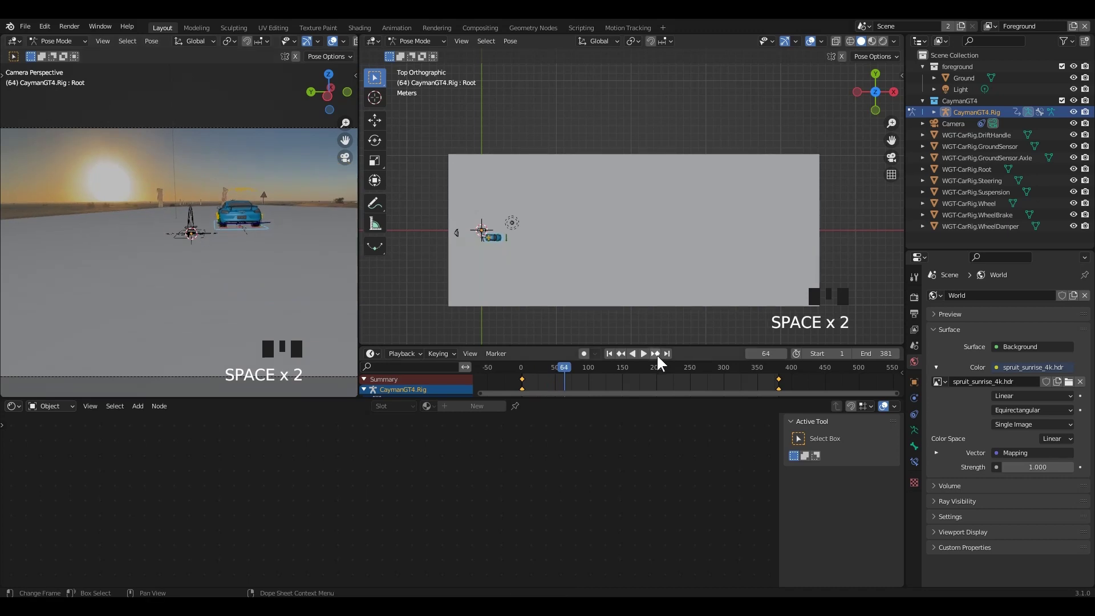
Step: Extend the Ground plane by moving its far edge vertices outward along X in Edit Mode
{"action": "left_click", "coordinate": [665, 354]}
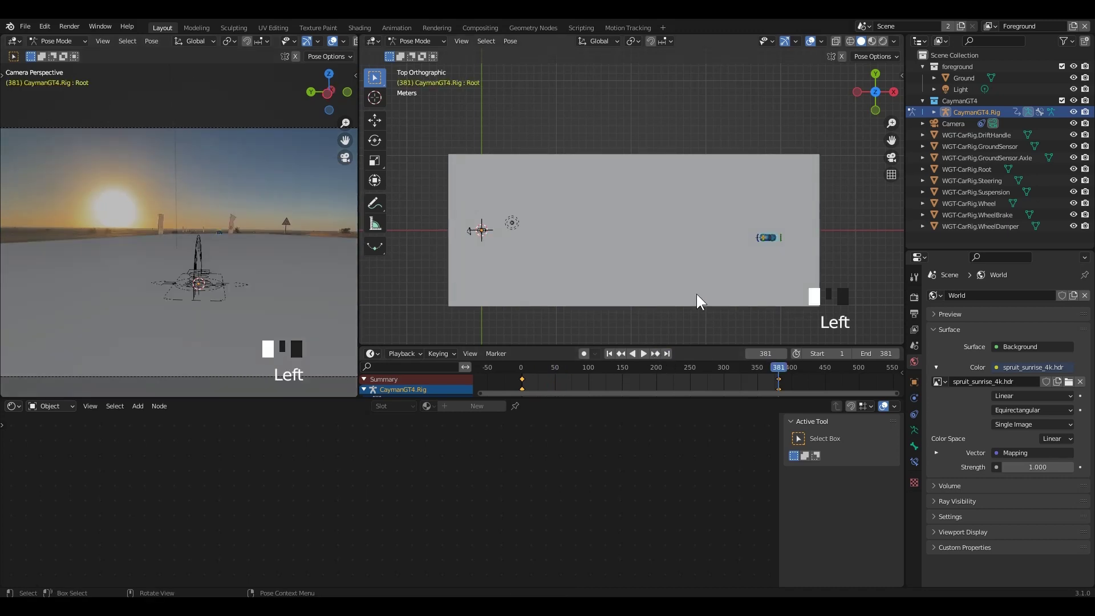
{"action": "scroll", "coordinate": [684, 285], "scroll_direction": "down", "scroll_amount": 2}
{"action": "key", "text": "g"}
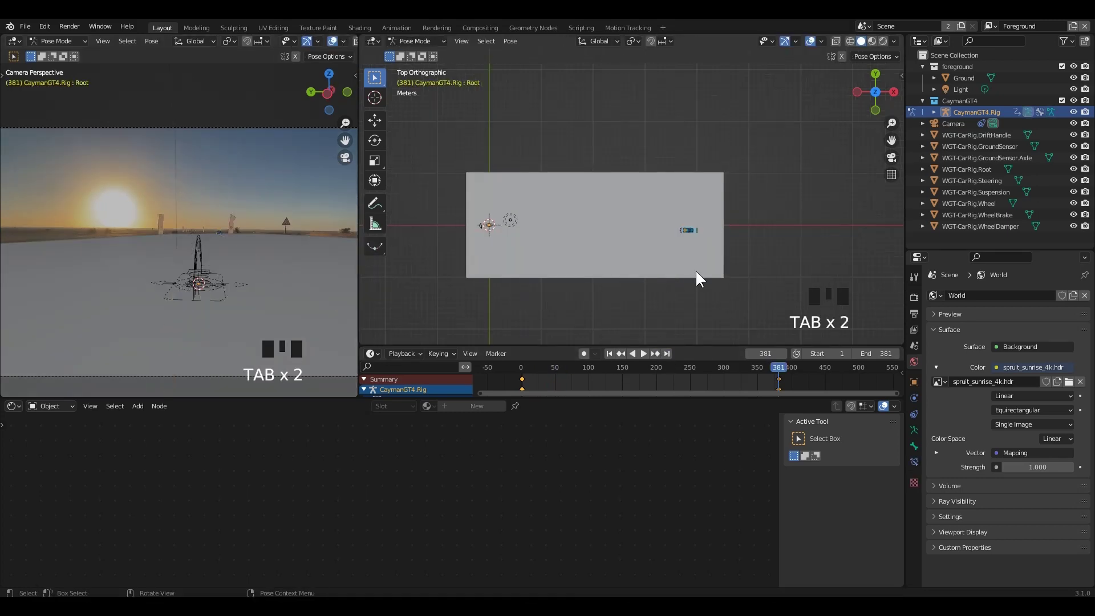
{"action": "left_click", "coordinate": [496, 165]}
{"action": "key", "text": "Tab"}
{"action": "scroll", "coordinate": [548, 171], "scroll_direction": "down", "scroll_amount": 1}
{"action": "middle_click_drag", "start_coordinate": [627, 171], "coordinate": [548, 170], "text": "shift"}
{"action": "key", "text": "alt+z"}
{"action": "left_click_drag", "start_coordinate": [599, 150], "coordinate": [670, 280]}
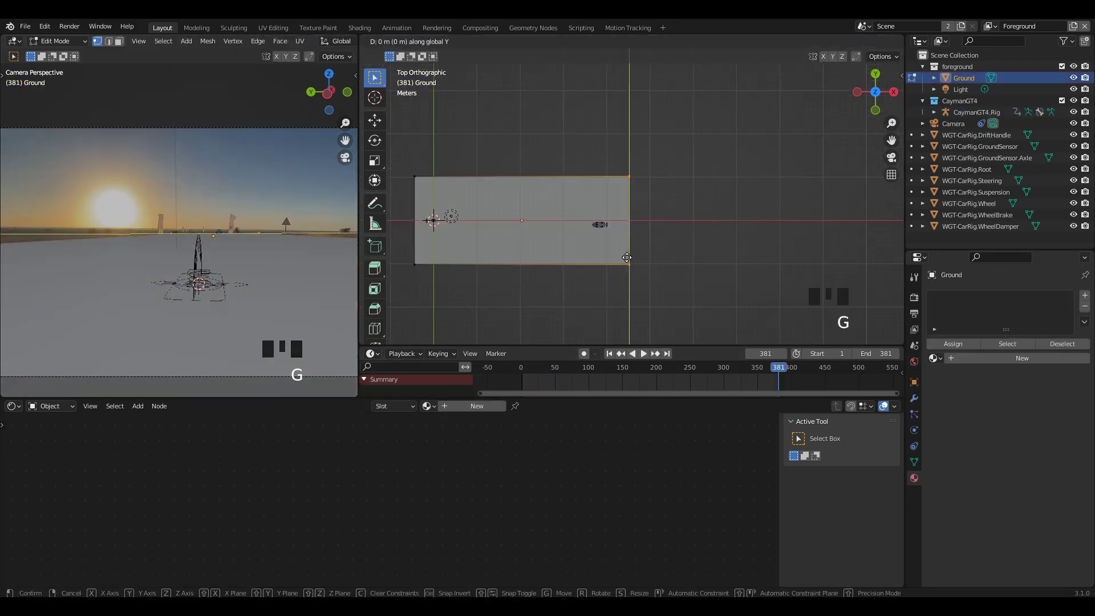
{"action": "left_click", "coordinate": [771, 261]}
{"action": "key", "text": "Tab"}
{"action": "scroll", "coordinate": [609, 222], "scroll_direction": "up", "scroll_amount": 4}
{"action": "key", "text": "alt+z"}
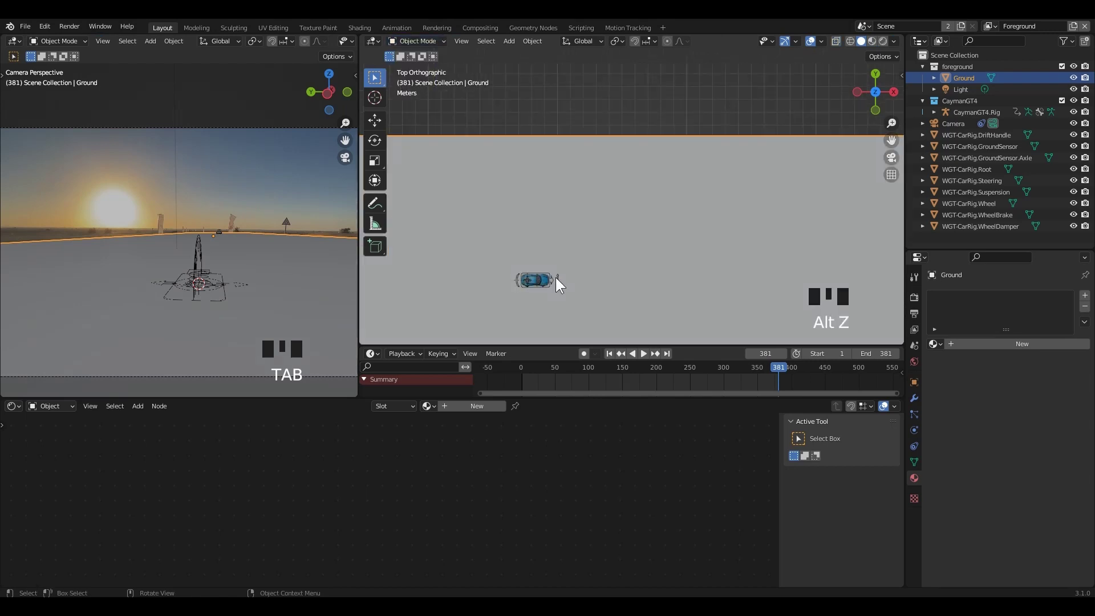
Step: Return the car rig to Pose Mode, move its Root farther along X at frame 381, and play the animation
{"action": "left_click", "coordinate": [558, 283]}
{"action": "scroll", "coordinate": [559, 283], "scroll_direction": "up", "scroll_amount": 3}
{"action": "scroll", "coordinate": [635, 232], "scroll_direction": "down", "scroll_amount": 7}
{"action": "key", "text": "ctrl+Tab"}
{"action": "key", "text": "g"}
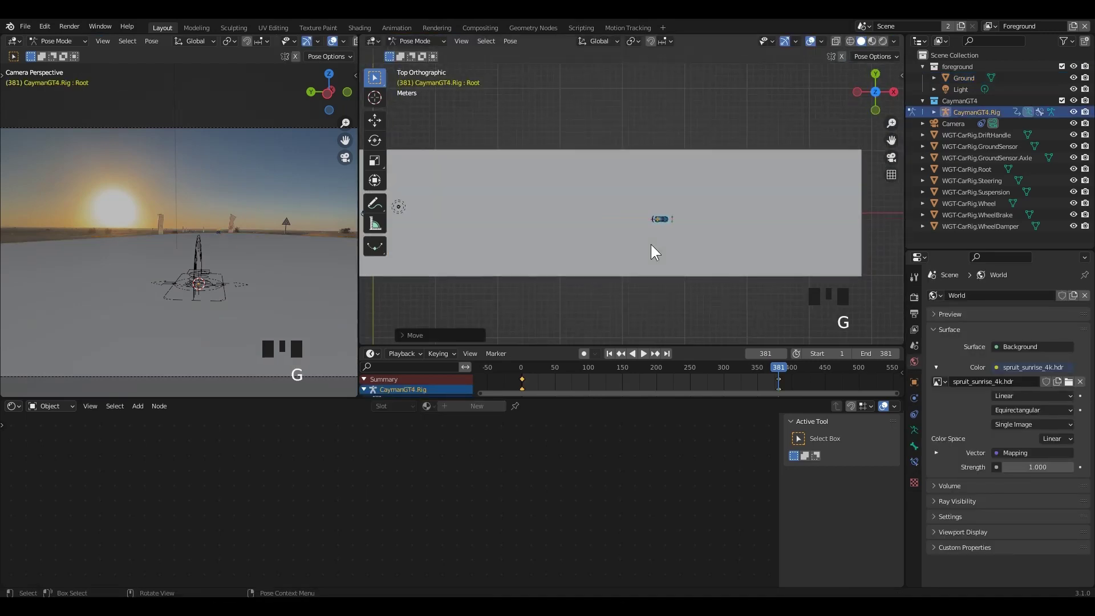
{"action": "key", "text": "Left"}
{"action": "key", "text": "space"}
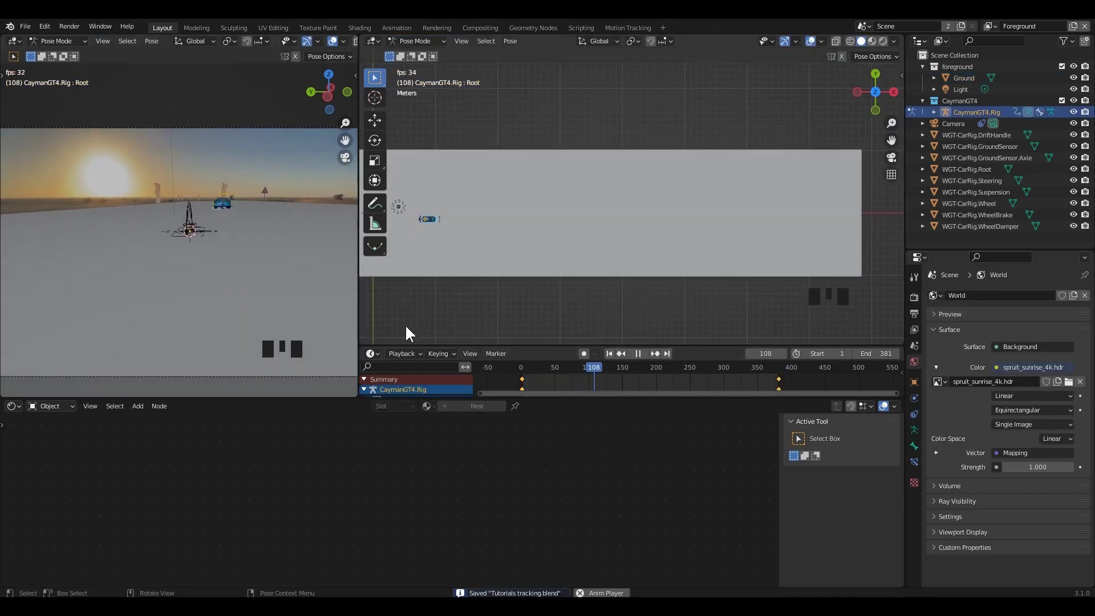
Step: Push the Root still farther along X at frame 381 and keyframe its location
{"action": "key", "text": "space"}
{"action": "left_click", "coordinate": [661, 354]}
{"action": "key", "text": "g"}
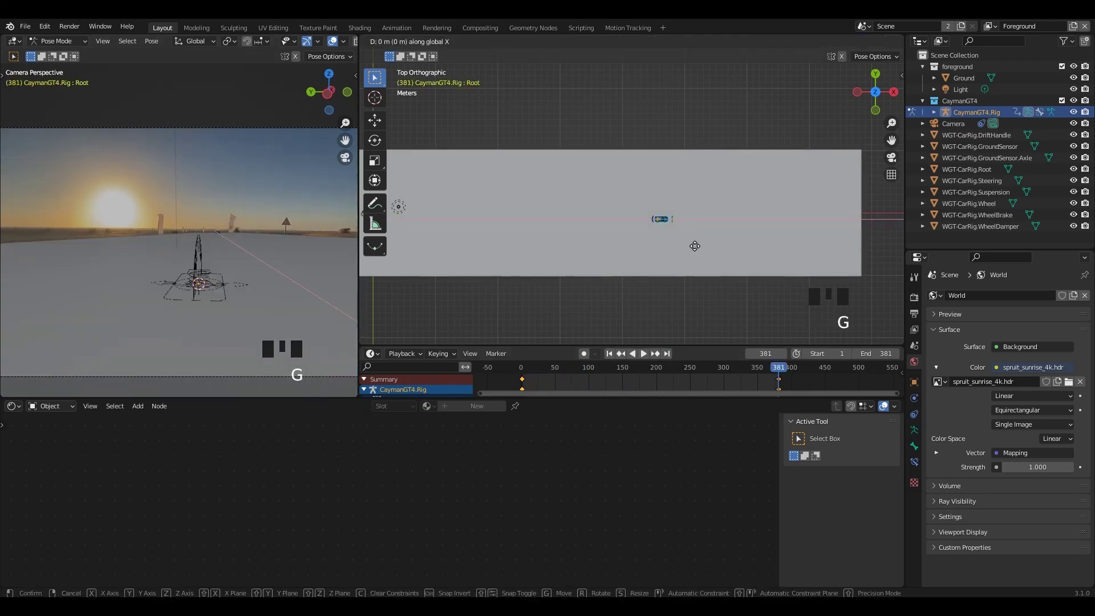
{"action": "left_click", "coordinate": [732, 244]}
{"action": "key", "text": "i"}
{"action": "left_click", "coordinate": [733, 241]}
Step: Play back the faster drive and save the file
{"action": "key", "text": "space"}
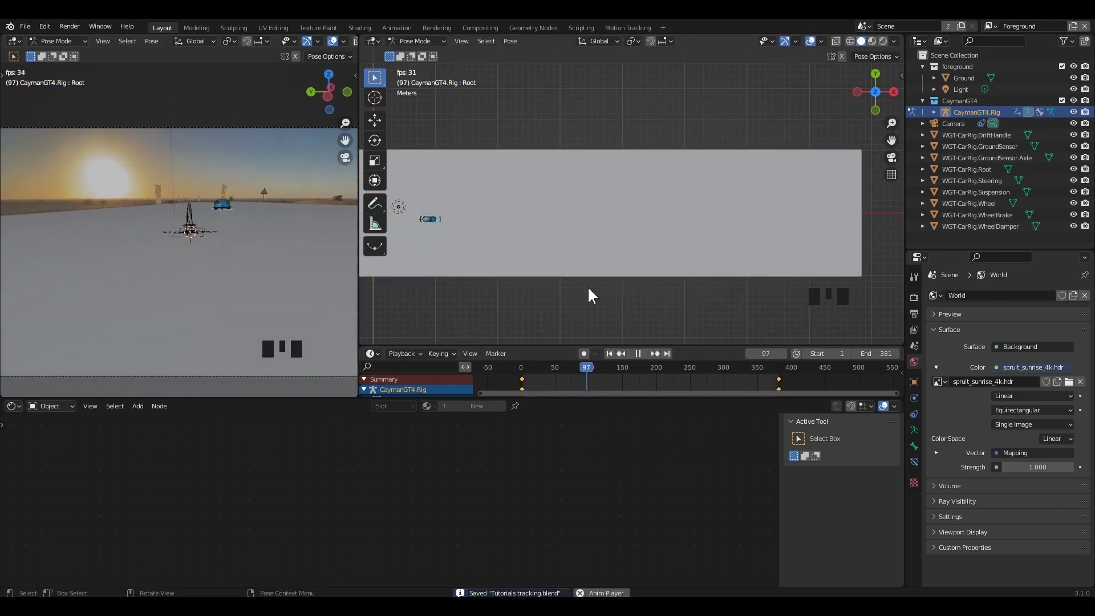
{"action": "key", "text": "Left"}
{"action": "key", "text": "ctrl+s"}
{"action": "key", "text": "space"}
{"action": "key", "text": "Left"}
Step: Enlarge the 3D viewports by shrinking the shader editor and Timeline areas, and orbit to view the car and camera
{"action": "middle_click_drag", "start_coordinate": [628, 298], "coordinate": [659, 220]}
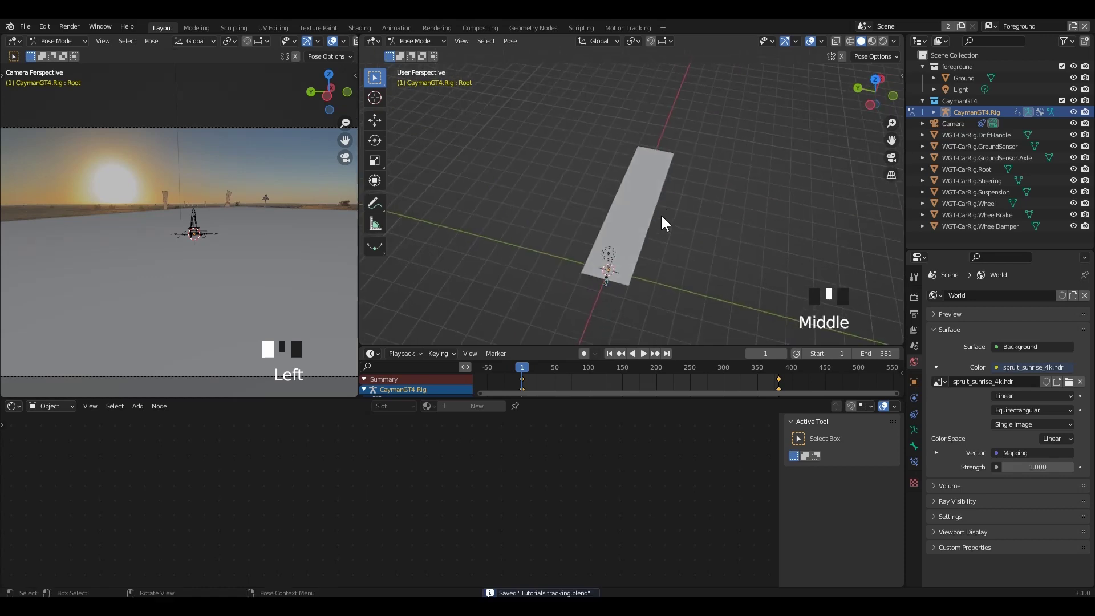
{"action": "scroll", "coordinate": [659, 228], "scroll_direction": "up", "scroll_amount": 4}
{"action": "left_click_drag", "start_coordinate": [583, 398], "coordinate": [583, 539]}
{"action": "left_click_drag", "start_coordinate": [582, 345], "coordinate": [583, 484]}
{"action": "middle_click_drag", "start_coordinate": [667, 393], "coordinate": [675, 302], "text": "shift"}
{"action": "scroll", "coordinate": [675, 302], "scroll_direction": "up", "scroll_amount": 6}
{"action": "scroll", "coordinate": [675, 302], "scroll_direction": "down", "scroll_amount": 5}
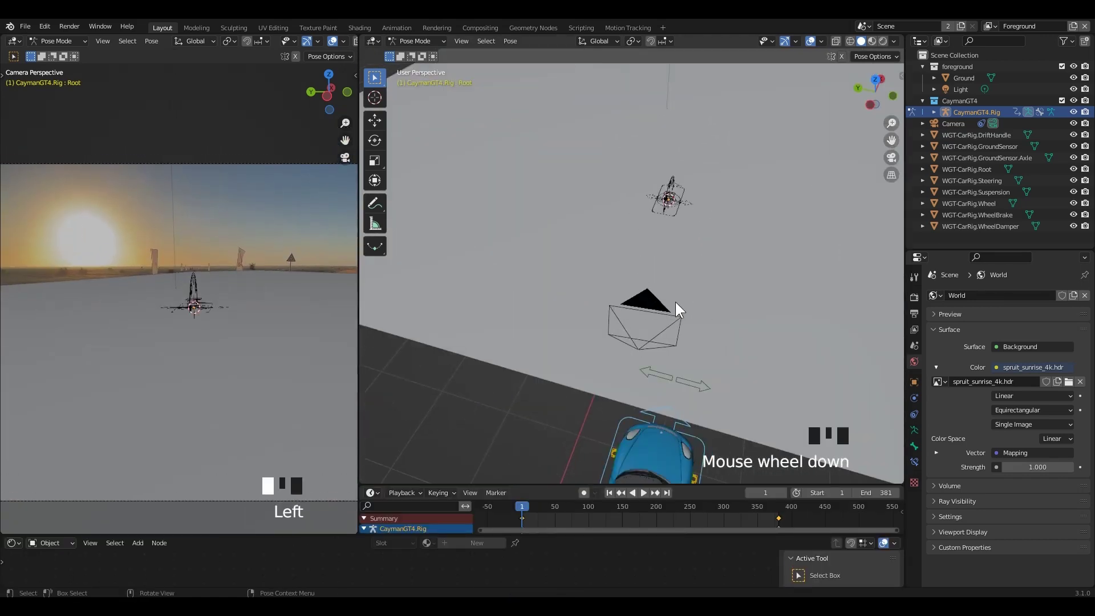
{"action": "left_click", "coordinate": [675, 302]}
Step: Enlarge the Outliner, put the WGT-CarRig objects into the CaymanGT4 collection, and hide that collection
{"action": "left_click_drag", "start_coordinate": [948, 249], "coordinate": [948, 382]}
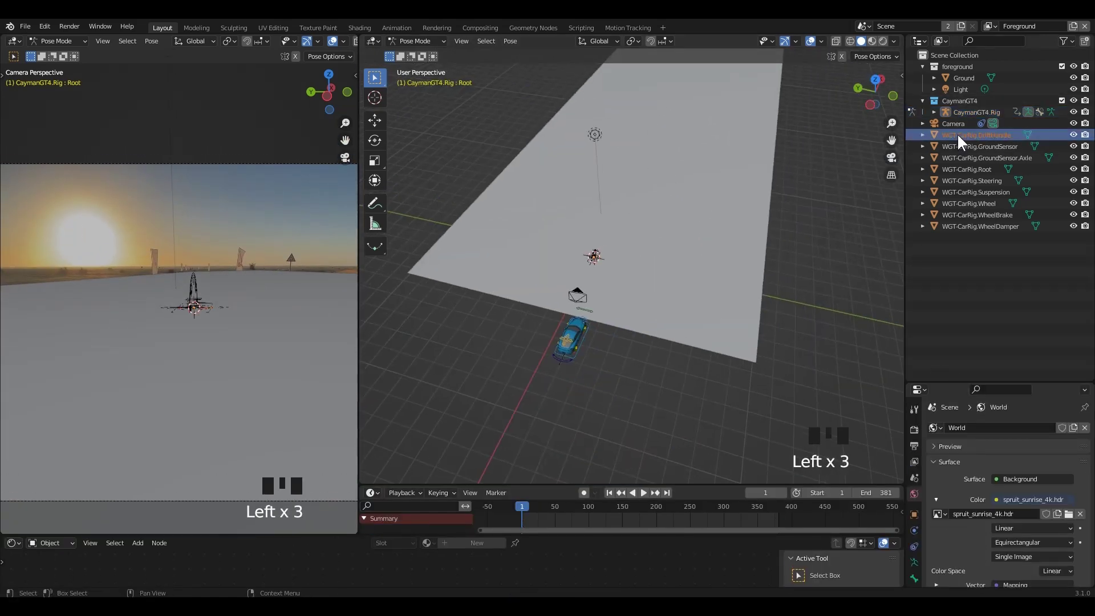
{"action": "left_click", "coordinate": [957, 104]}
{"action": "left_click", "coordinate": [922, 101]}
{"action": "left_click", "coordinate": [1073, 100]}
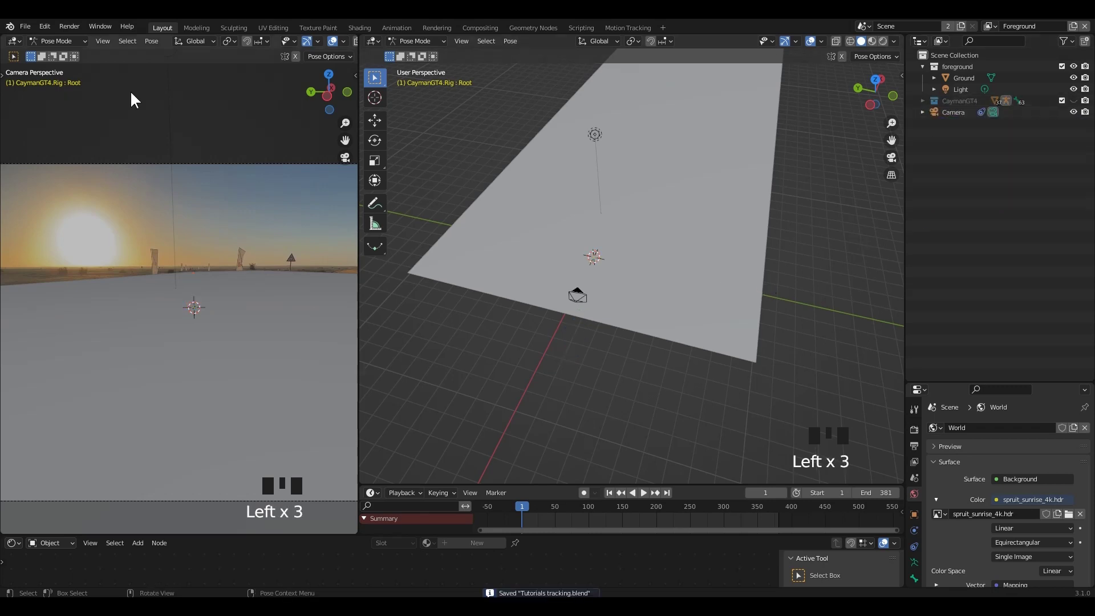
Step: Import the black-p-wreck car model as FBX
{"action": "left_click", "coordinate": [25, 26]}
{"action": "mouse_move", "coordinate": [49, 178]}
{"action": "left_click", "coordinate": [165, 252]}
{"action": "double_click", "coordinate": [493, 256]}
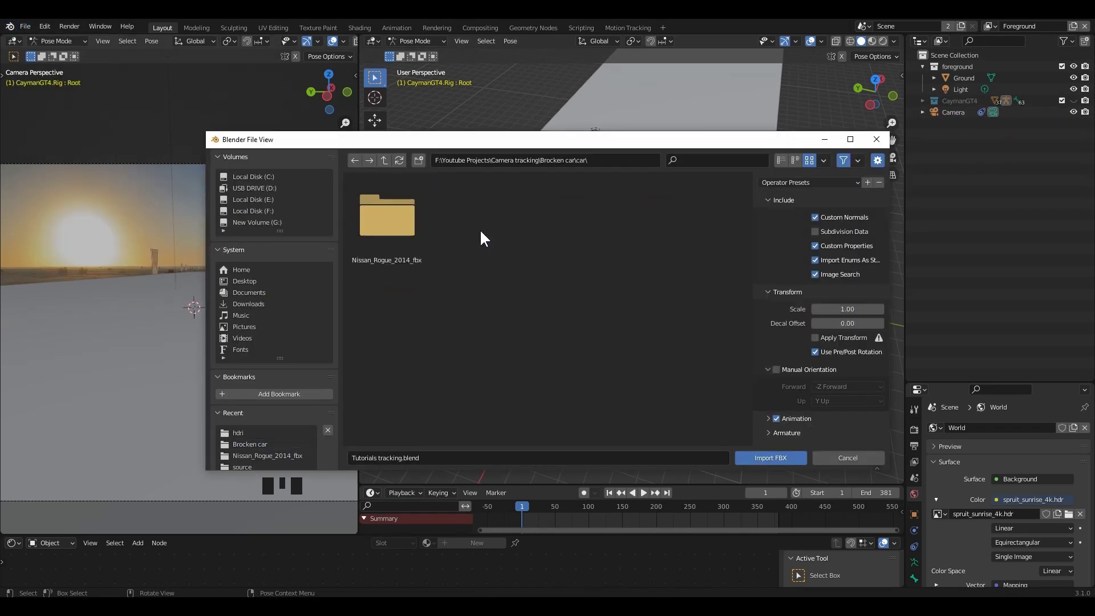
{"action": "double_click", "coordinate": [386, 220]}
{"action": "double_click", "coordinate": [559, 219]}
{"action": "double_click", "coordinate": [393, 228]}
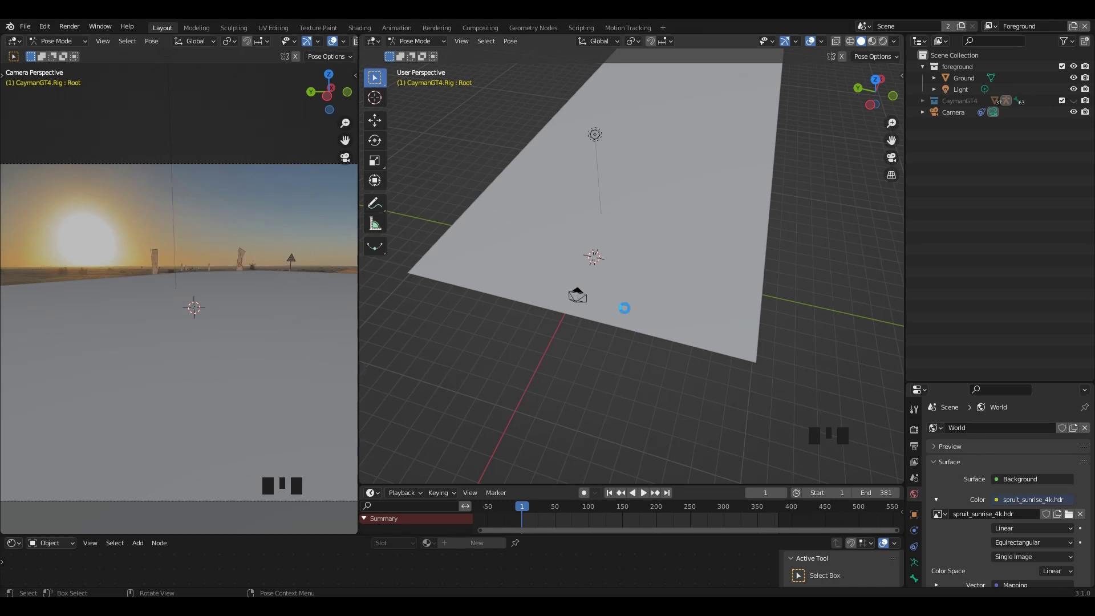
Step: Move the imported wreck into a new collection named Brocken car
{"action": "scroll", "coordinate": [667, 310], "scroll_direction": "down", "scroll_amount": 7}
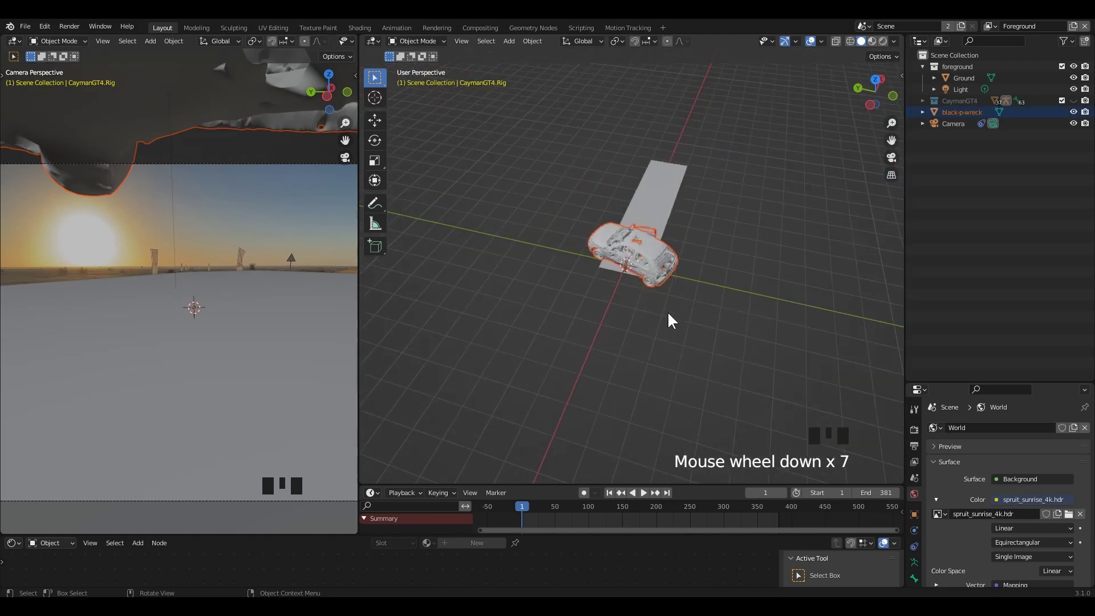
{"action": "middle_click_drag", "start_coordinate": [667, 310], "coordinate": [564, 317]}
{"action": "scroll", "coordinate": [667, 316], "scroll_direction": "up", "scroll_amount": 3}
{"action": "middle_click_drag", "start_coordinate": [742, 330], "coordinate": [688, 339], "text": "shift"}
{"action": "double_click", "coordinate": [613, 298]}
{"action": "key", "text": "m"}
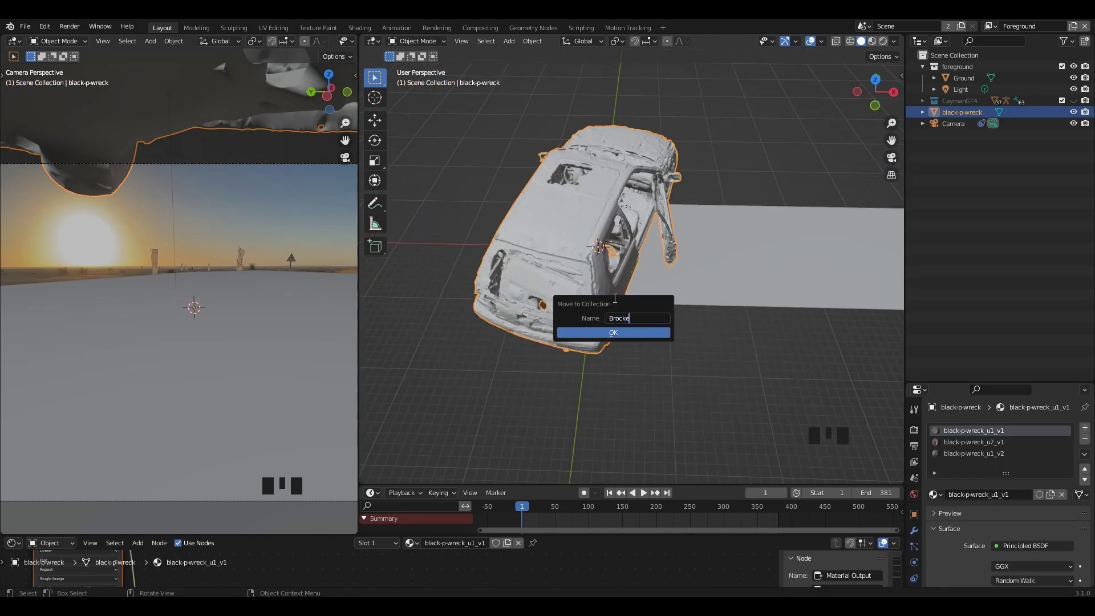
{"action": "left_click", "coordinate": [613, 299]}
{"action": "left_click", "coordinate": [611, 296]}
Step: Rotate the wreck in top view and scale it down over the ground plane
{"action": "key", "text": "KP_7"}
{"action": "key", "text": "r"}
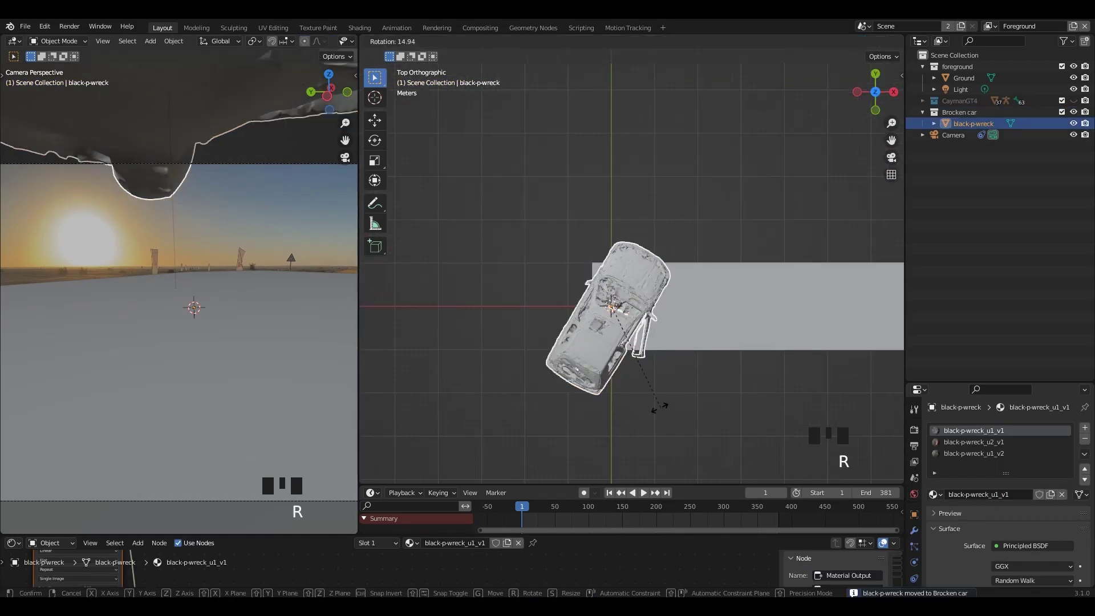
{"action": "left_click", "coordinate": [636, 385]}
{"action": "scroll", "coordinate": [630, 397], "scroll_direction": "up", "scroll_amount": 2}
{"action": "middle_click_drag", "start_coordinate": [629, 397], "coordinate": [626, 404], "text": "shift"}
{"action": "key", "text": "s"}
{"action": "key", "text": "s"}
{"action": "left_click", "coordinate": [631, 355]}
{"action": "scroll", "coordinate": [640, 301], "scroll_direction": "up", "scroll_amount": 5}
{"action": "middle_click_drag", "start_coordinate": [641, 300], "coordinate": [668, 324], "text": "shift"}
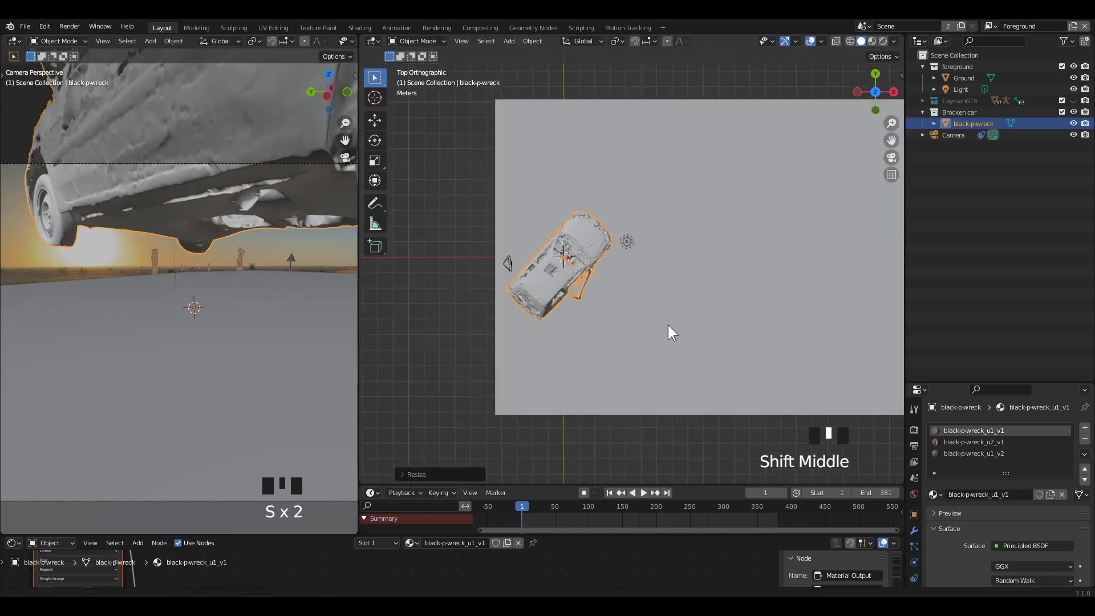
Step: Show the CaymanGT4 collection and scale the wreck to match the Cayman's size, applying its transform
{"action": "left_click", "coordinate": [1072, 100]}
{"action": "scroll", "coordinate": [593, 348], "scroll_direction": "down", "scroll_amount": 3}
{"action": "key", "text": "s"}
{"action": "left_click", "coordinate": [720, 237]}
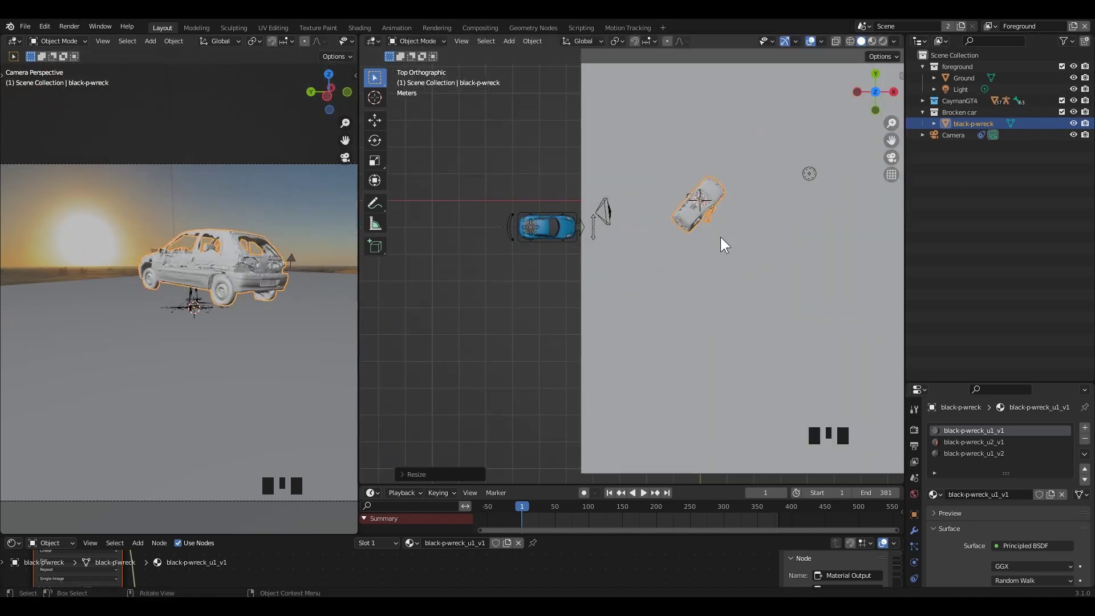
{"action": "key", "text": "ctrl+a"}
{"action": "left_click", "coordinate": [709, 266]}
{"action": "scroll", "coordinate": [708, 260], "scroll_direction": "up", "scroll_amount": 3}
{"action": "mouse_move", "coordinate": [711, 263]}
{"action": "middle_mouse_down", "text": "shift"}
{"action": "mouse_move", "coordinate": [716, 272]}
{"action": "mouse_move", "coordinate": [655, 262]}
{"action": "mouse_move", "coordinate": [694, 361]}
{"action": "mouse_move", "coordinate": [721, 271]}
{"action": "middle_mouse_up", "text": "shift"}
{"action": "key", "text": "s"}
{"action": "left_click", "coordinate": [714, 276]}
Step: Hide the CaymanGT4 collection again and save the file
{"action": "left_click", "coordinate": [457, 344]}
{"action": "left_click", "coordinate": [1072, 100]}
{"action": "key", "text": "ctrl+s"}
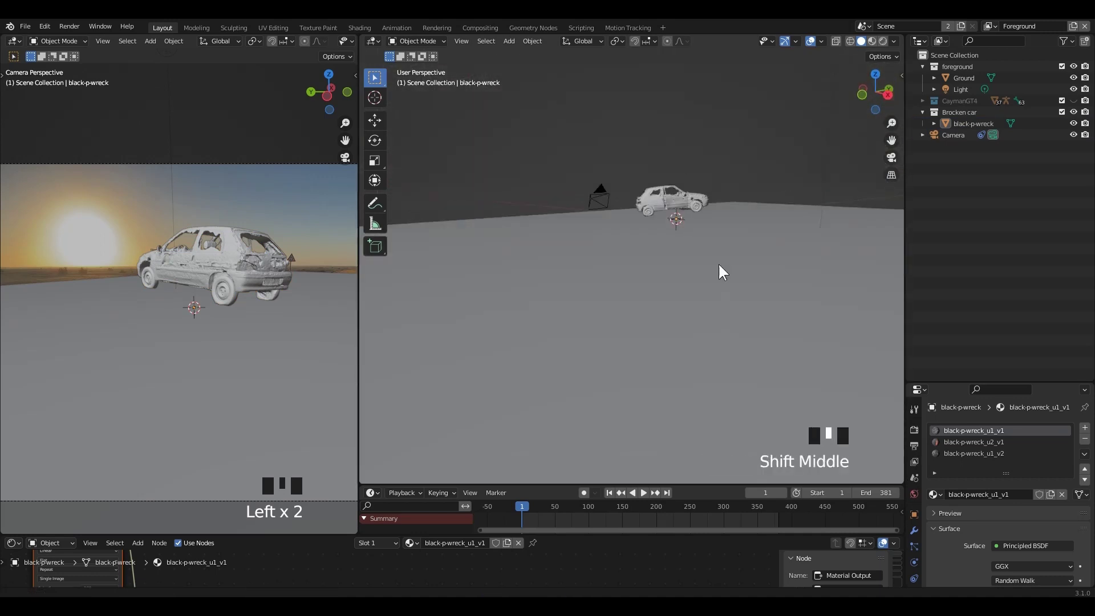
Step: Isolate the wreck in local front view and try rotating it level about its current origin
{"action": "left_click", "coordinate": [702, 234]}
{"action": "key", "text": "KP_Divide"}
{"action": "key", "text": "KP_1"}
{"action": "scroll", "coordinate": [706, 288], "scroll_direction": "up", "scroll_amount": 1}
{"action": "key", "text": "r"}
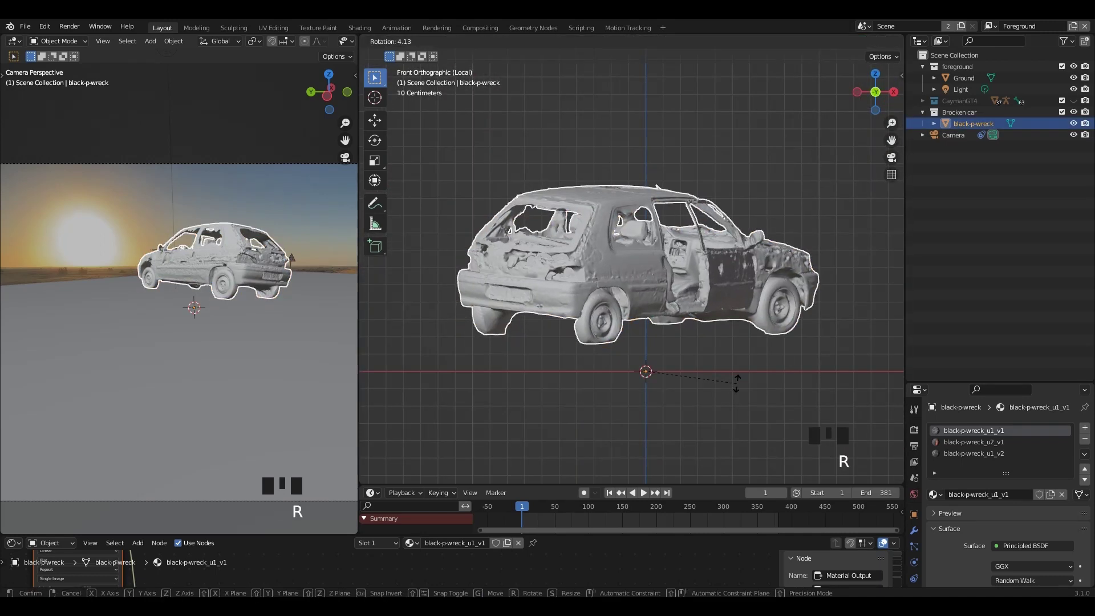
{"action": "right_click", "coordinate": [736, 382]}
Step: Set the wreck's origin to the centre of its geometry and rotate it level in front view
{"action": "left_click", "coordinate": [531, 40]}
{"action": "mouse_move", "coordinate": [561, 67]}
{"action": "left_click", "coordinate": [533, 40]}
{"action": "left_click", "coordinate": [797, 361]}
Step: Rotate the wreck level in right view and fine-tune its tilt in front view
{"action": "key", "text": "KP_3"}
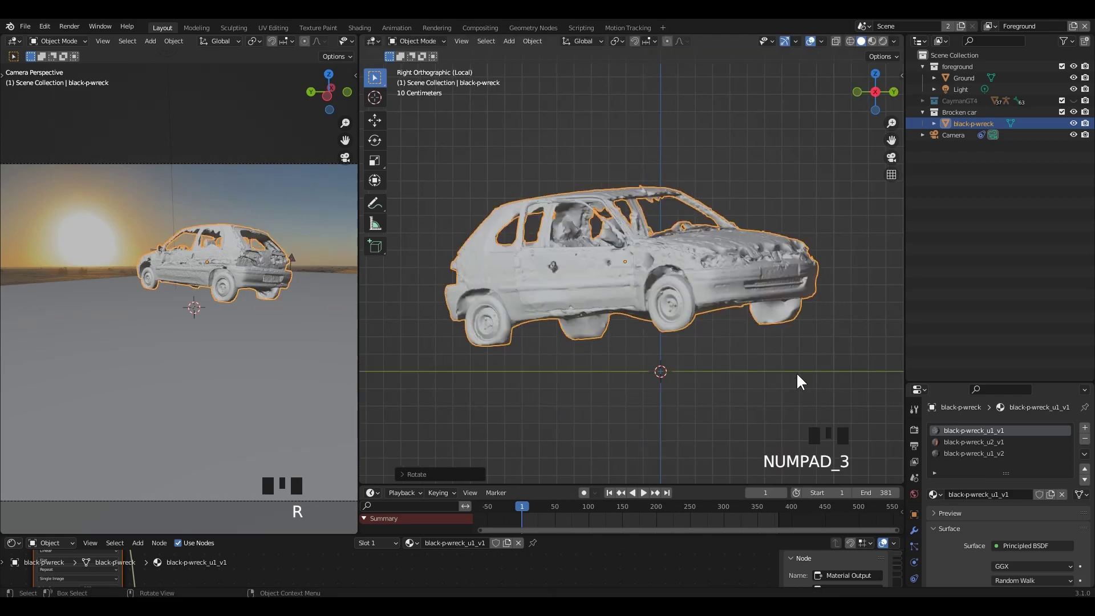
{"action": "key", "text": "r"}
{"action": "left_click", "coordinate": [773, 393]}
{"action": "key", "text": "KP_1"}
{"action": "scroll", "coordinate": [765, 380], "scroll_direction": "up", "scroll_amount": 1}
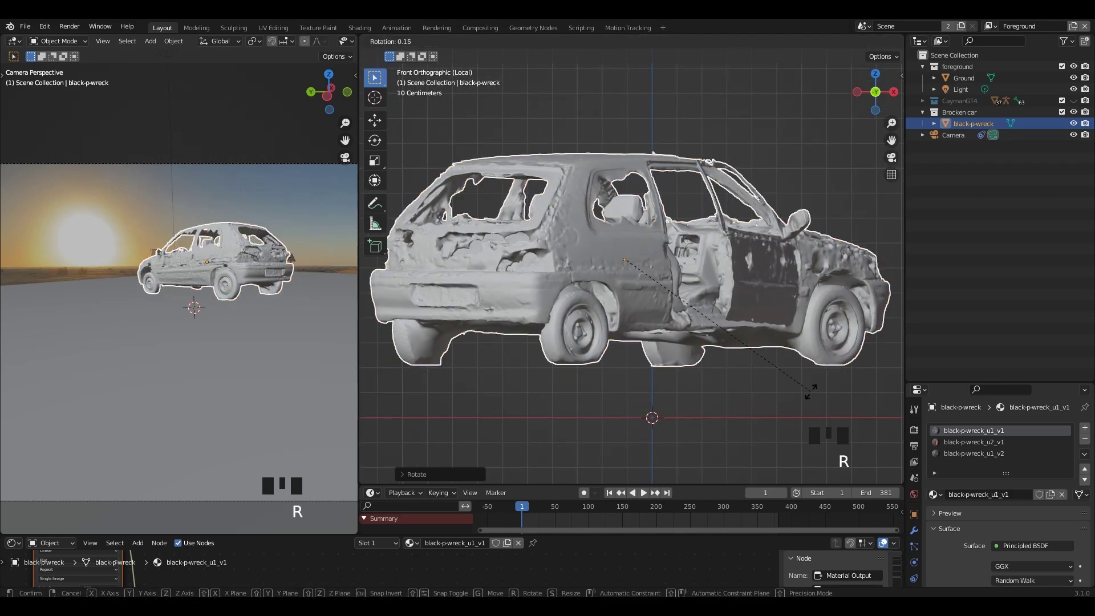
Step: Leave local view and move the wreck to the roadside beside the tracked road in top view
{"action": "scroll", "coordinate": [790, 348], "scroll_direction": "down", "scroll_amount": 5}
{"action": "key", "text": "KP_Divide"}
{"action": "scroll", "coordinate": [709, 327], "scroll_direction": "down", "scroll_amount": 6}
{"action": "key", "text": "KP_7"}
{"action": "scroll", "coordinate": [777, 420], "scroll_direction": "up", "scroll_amount": 2}
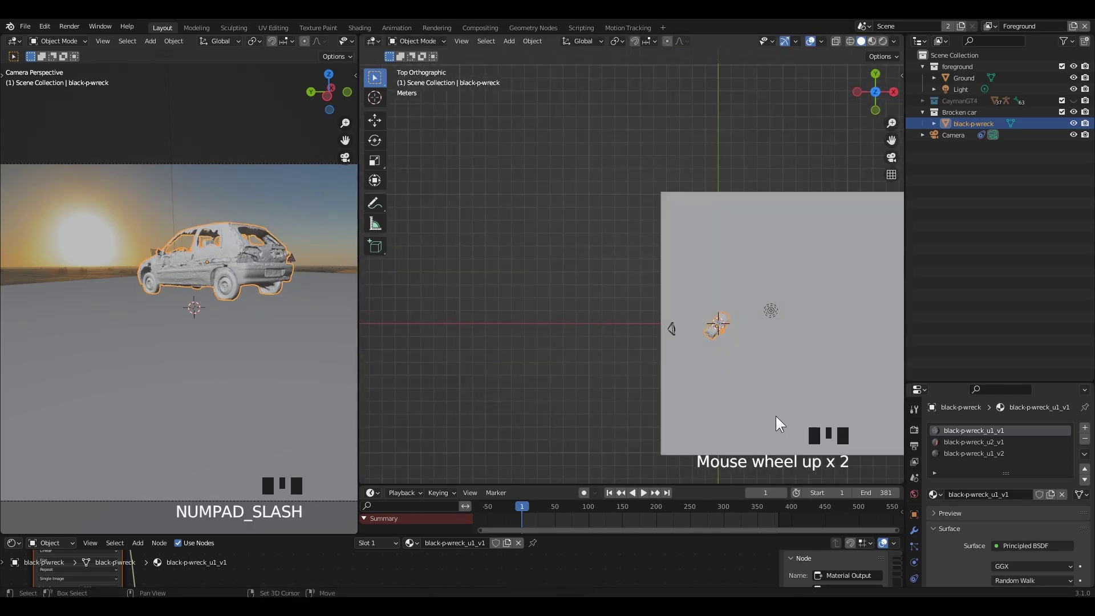
{"action": "key", "text": "g"}
{"action": "left_click", "coordinate": [656, 335]}
{"action": "scroll", "coordinate": [238, 375], "scroll_direction": "down", "scroll_amount": 5}
{"action": "scroll", "coordinate": [239, 375], "scroll_direction": "up", "scroll_amount": 1}
{"action": "scroll", "coordinate": [631, 266], "scroll_direction": "up", "scroll_amount": 2}
{"action": "key", "text": "g"}
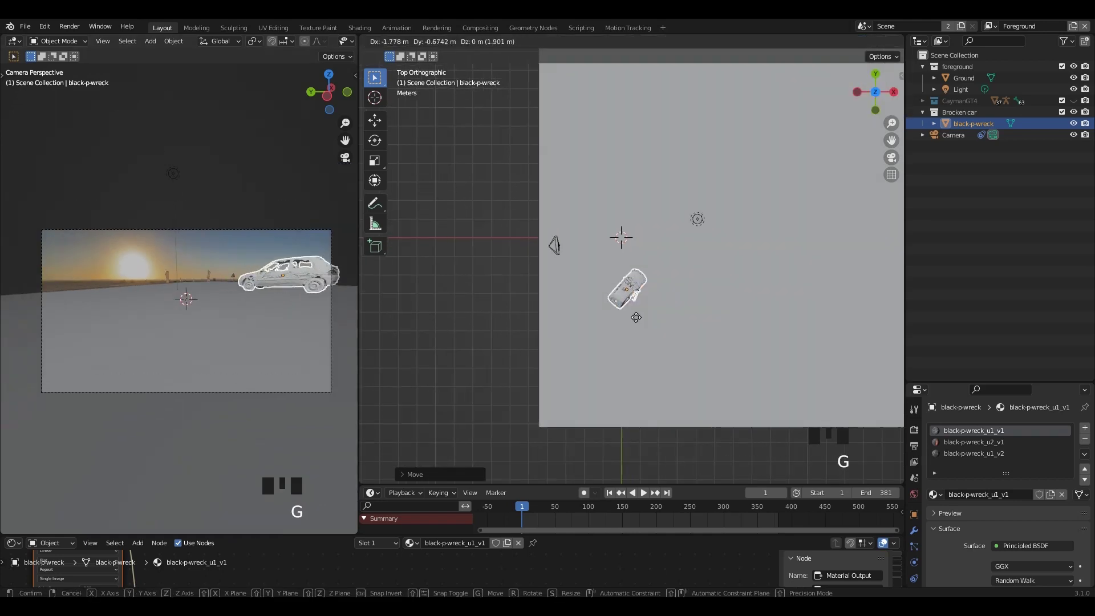
{"action": "left_click", "coordinate": [632, 318]}
Step: Lower the wreck along Z in front view until its wheels rest at ground level
{"action": "key", "text": "KP_1"}
{"action": "scroll", "coordinate": [632, 308], "scroll_direction": "up", "scroll_amount": 6}
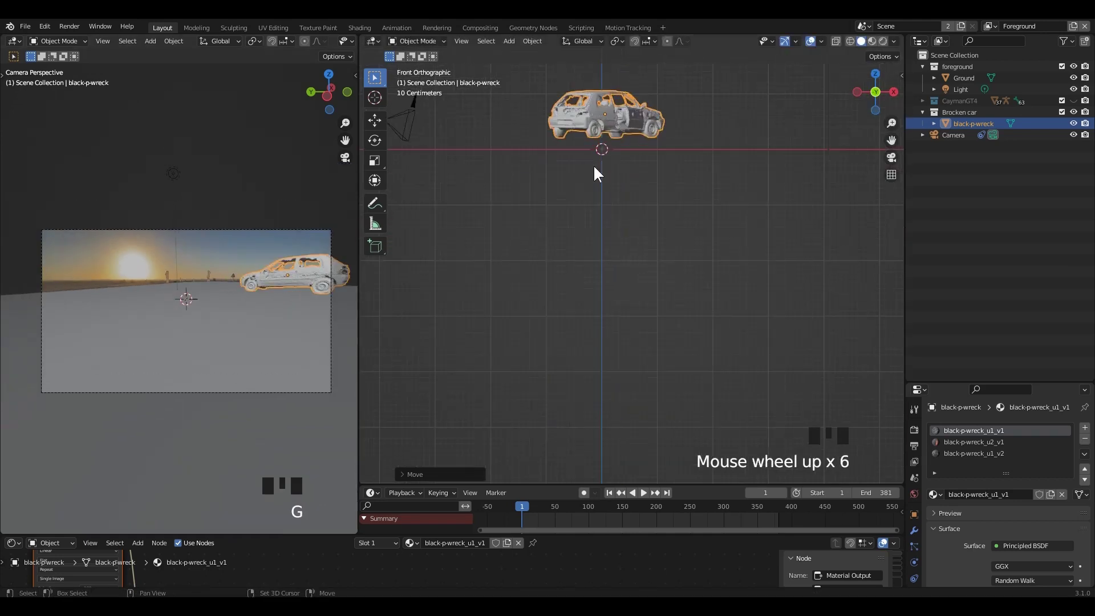
{"action": "middle_click_drag", "start_coordinate": [593, 166], "coordinate": [699, 306], "text": "shift"}
{"action": "scroll", "coordinate": [699, 306], "scroll_direction": "up", "scroll_amount": 1}
{"action": "key", "text": "g"}
{"action": "key", "text": "z"}
{"action": "left_click", "coordinate": [712, 321]}
{"action": "left_click", "coordinate": [645, 348]}
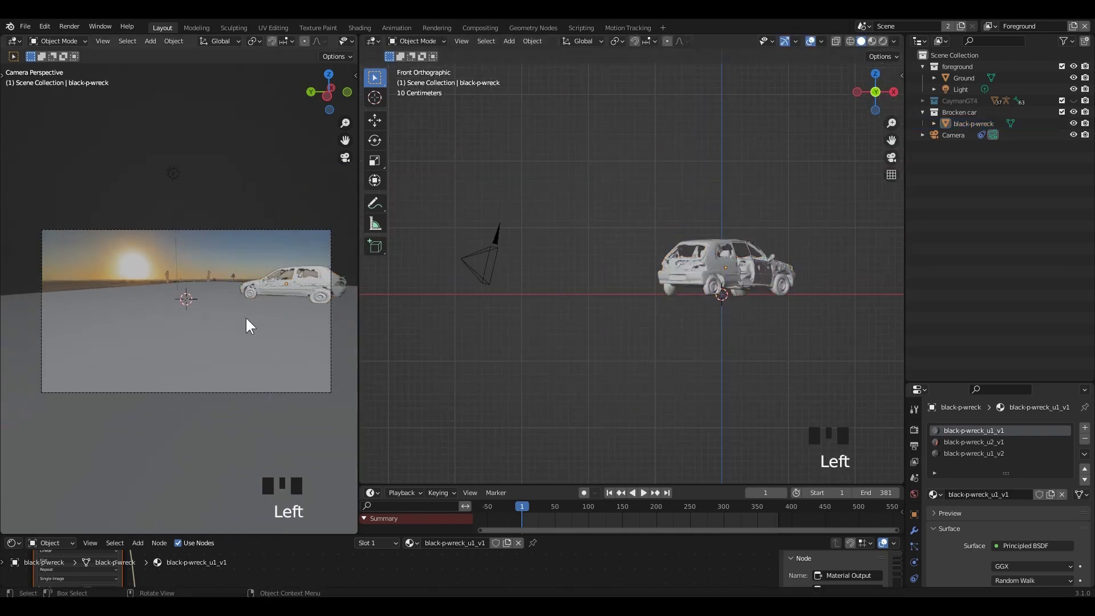
Step: Turn on X-ray in the camera view and widen that viewport to see the footage through the ground
{"action": "key", "text": "alt+z"}
{"action": "left_click_drag", "start_coordinate": [358, 292], "coordinate": [506, 291]}
{"action": "scroll", "coordinate": [308, 365], "scroll_direction": "up", "scroll_amount": 3}
{"action": "middle_click_drag", "start_coordinate": [308, 366], "coordinate": [308, 359], "text": "shift"}
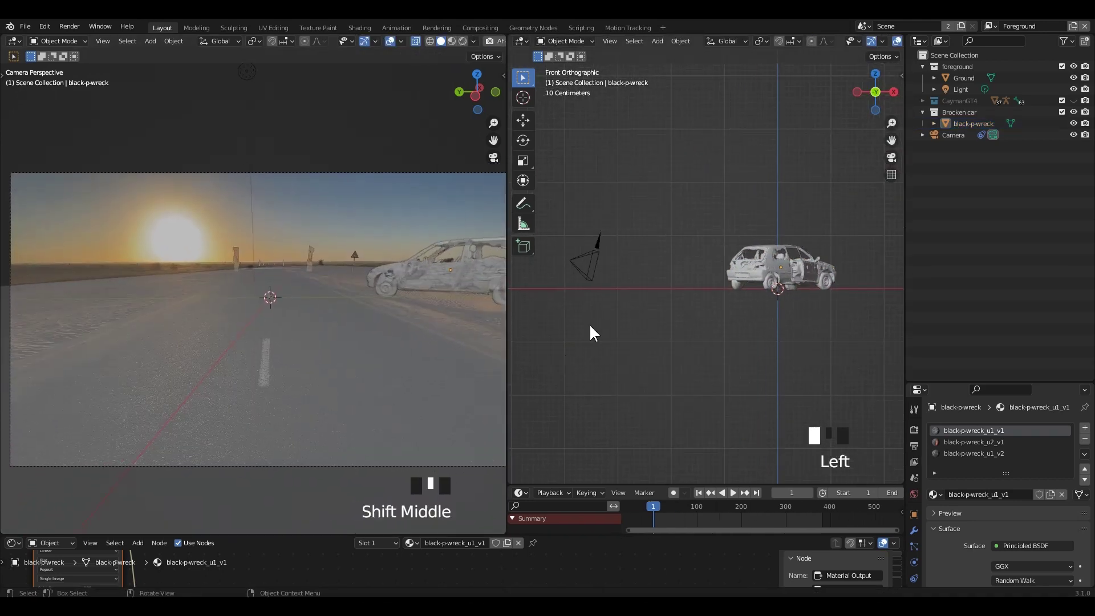
Step: Add a lengthwise loop cut through the middle of the Ground plane
{"action": "scroll", "coordinate": [727, 329], "scroll_direction": "down", "scroll_amount": 4}
{"action": "left_click", "coordinate": [727, 330]}
{"action": "mouse_move", "coordinate": [707, 313]}
{"action": "middle_mouse_down"}
{"action": "mouse_move", "coordinate": [723, 329]}
{"action": "mouse_move", "coordinate": [827, 337]}
{"action": "mouse_move", "coordinate": [703, 310]}
{"action": "middle_mouse_up"}
{"action": "key", "text": "Tab"}
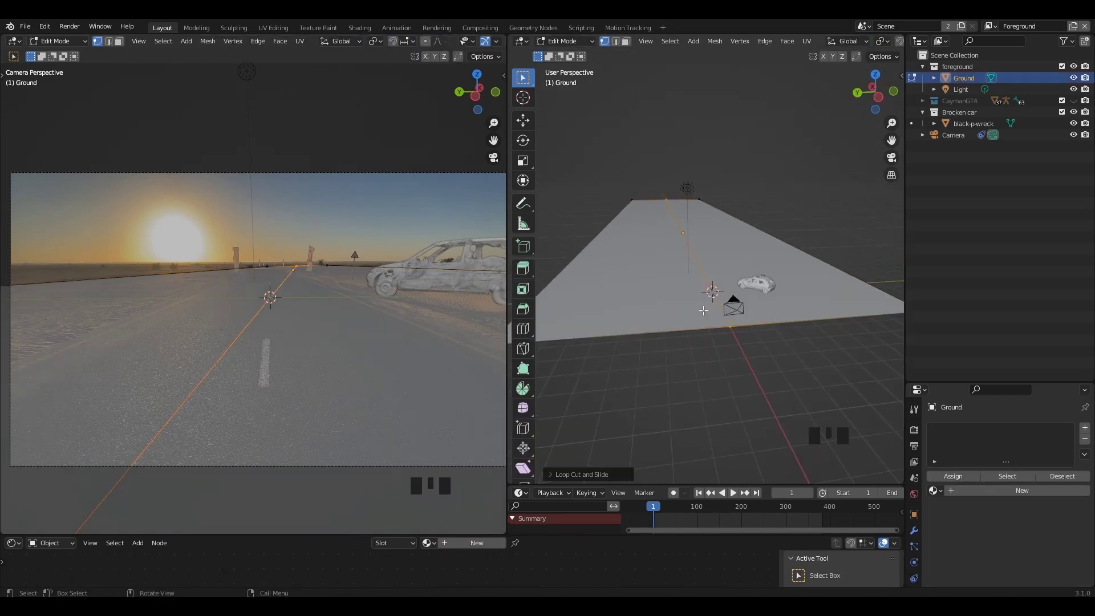
{"action": "middle_click_drag", "start_coordinate": [703, 310], "coordinate": [739, 285], "text": "shift"}
Step: Shift the Ground's far and near end vertices along Y until the centre cut follows the road's centre line
{"action": "left_click_drag", "start_coordinate": [625, 147], "coordinate": [773, 202]}
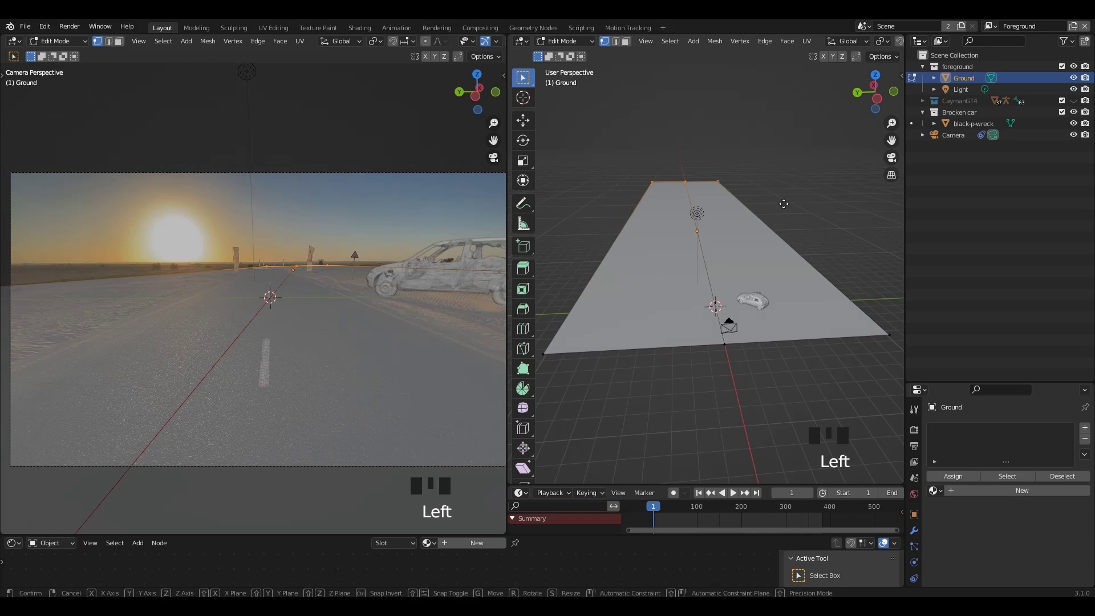
{"action": "left_click", "coordinate": [737, 208]}
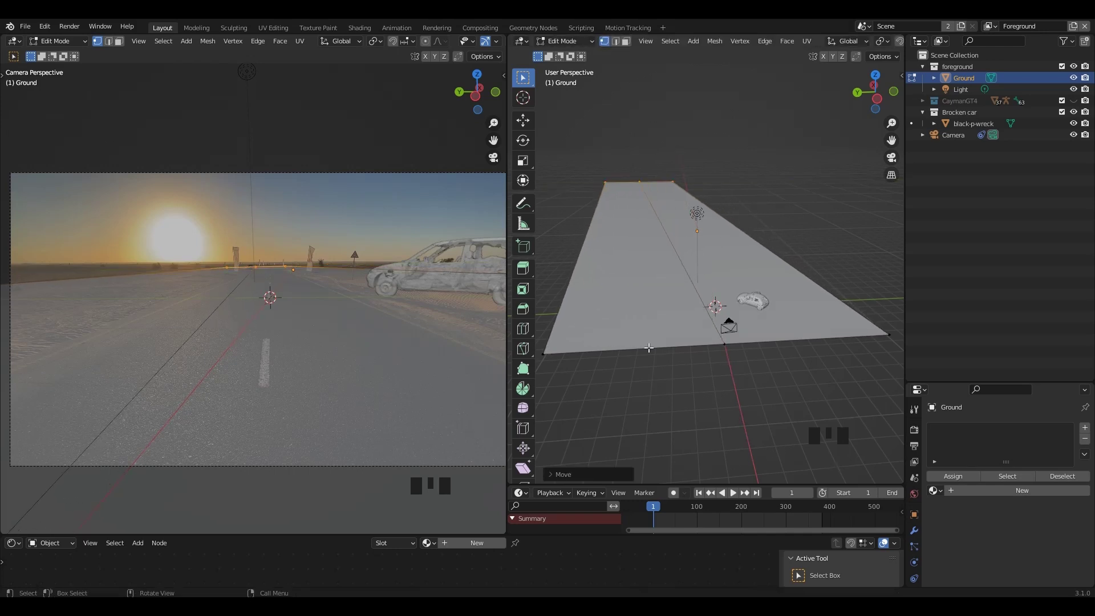
{"action": "scroll", "coordinate": [738, 239], "scroll_direction": "down", "scroll_amount": 2}
{"action": "left_click_drag", "start_coordinate": [573, 288], "coordinate": [852, 366]}
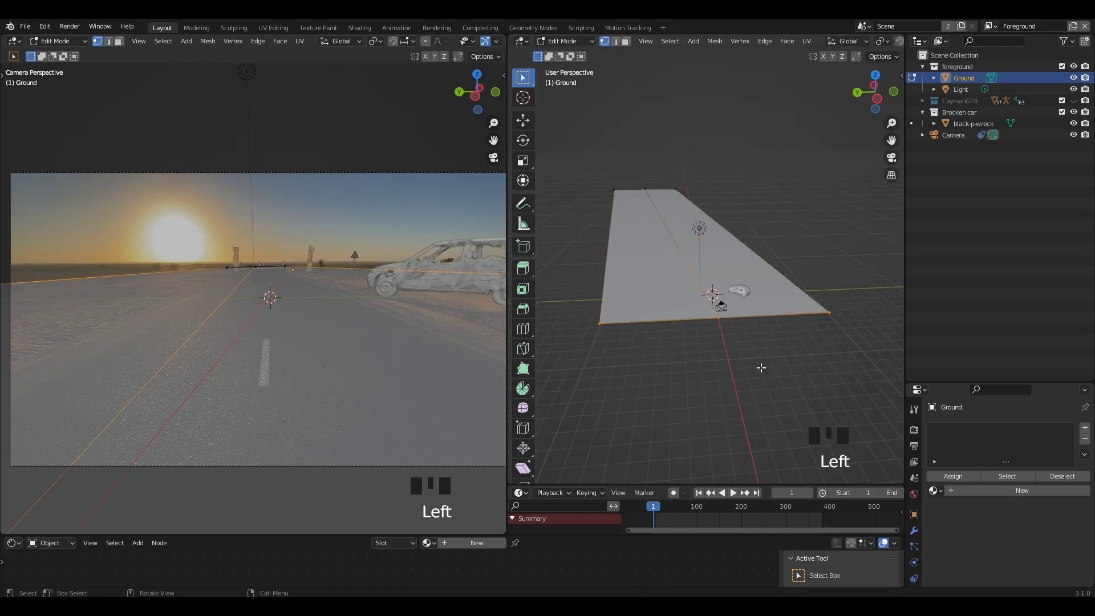
{"action": "left_click", "coordinate": [737, 204]}
{"action": "left_click_drag", "start_coordinate": [568, 291], "coordinate": [846, 368]}
{"action": "key", "text": "g"}
{"action": "key", "text": "y"}
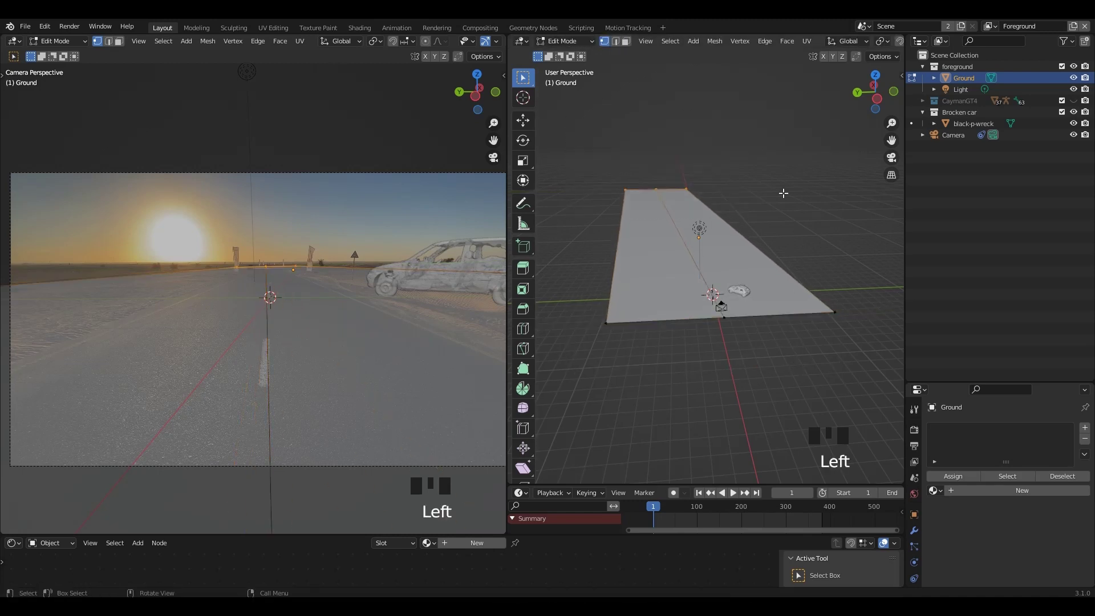
{"action": "left_click_drag", "start_coordinate": [720, 199], "coordinate": [723, 200]}
{"action": "key", "text": "g"}
{"action": "key", "text": "y"}
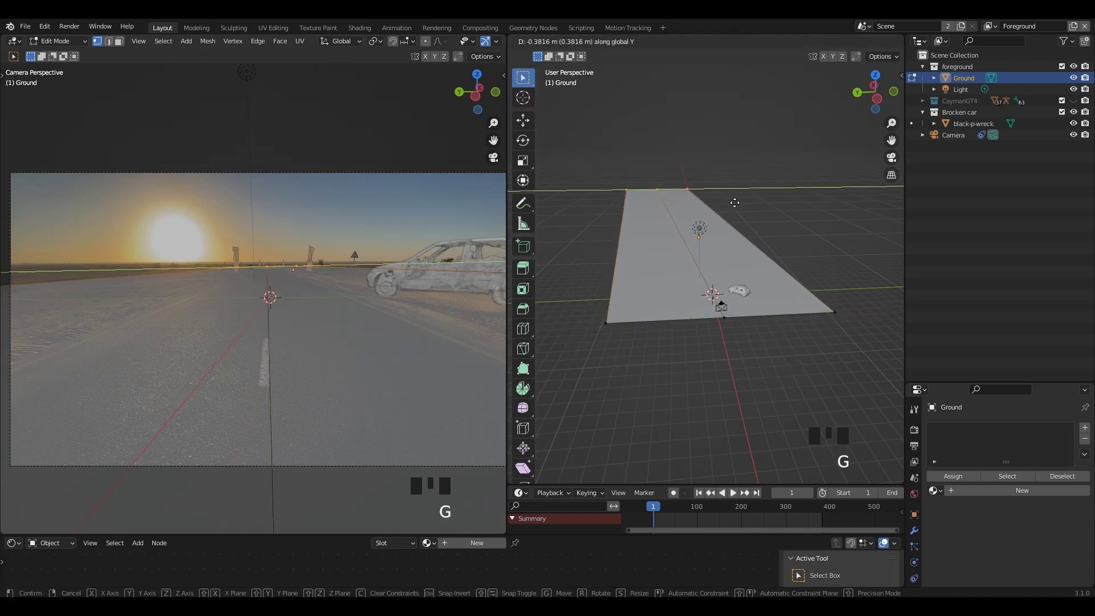
{"action": "left_click", "coordinate": [736, 204]}
{"action": "left_click_drag", "start_coordinate": [562, 309], "coordinate": [873, 385]}
{"action": "left_click", "coordinate": [802, 358]}
Step: Bevel the Ground's centre edge to the road's width, and bevel the resulting edges into strips along both roadsides
{"action": "left_click", "coordinate": [742, 334]}
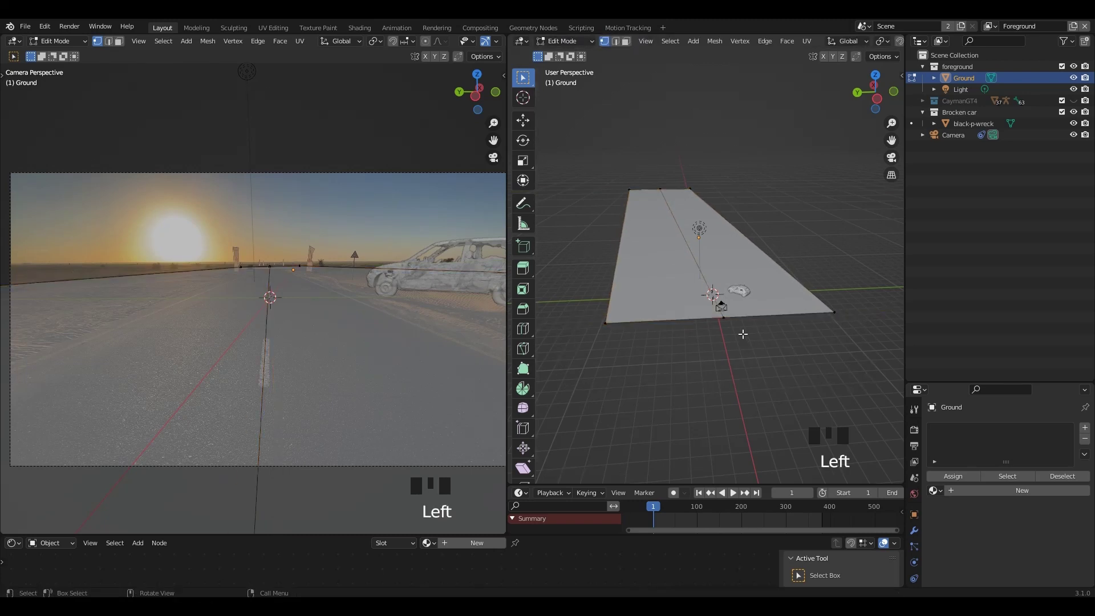
{"action": "key", "text": "ctrl+b"}
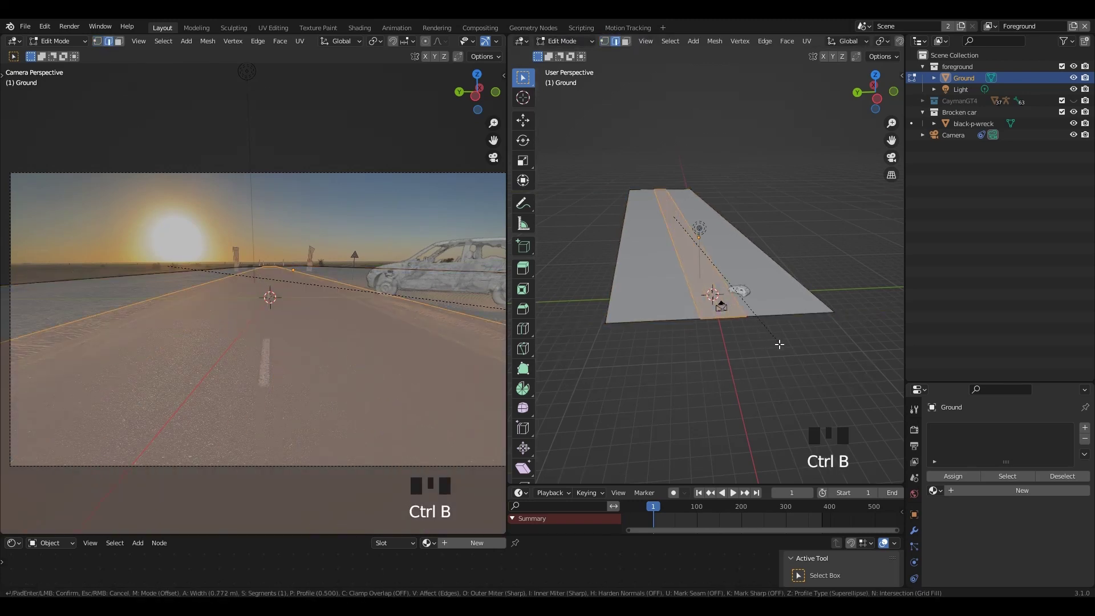
{"action": "middle_click_drag", "start_coordinate": [737, 375], "coordinate": [760, 372], "text": "shift"}
{"action": "left_click", "coordinate": [732, 368]}
{"action": "left_click", "coordinate": [707, 371], "text": "alt"}
{"action": "scroll", "coordinate": [724, 386], "scroll_direction": "up", "scroll_amount": 3}
{"action": "left_click", "coordinate": [787, 366]}
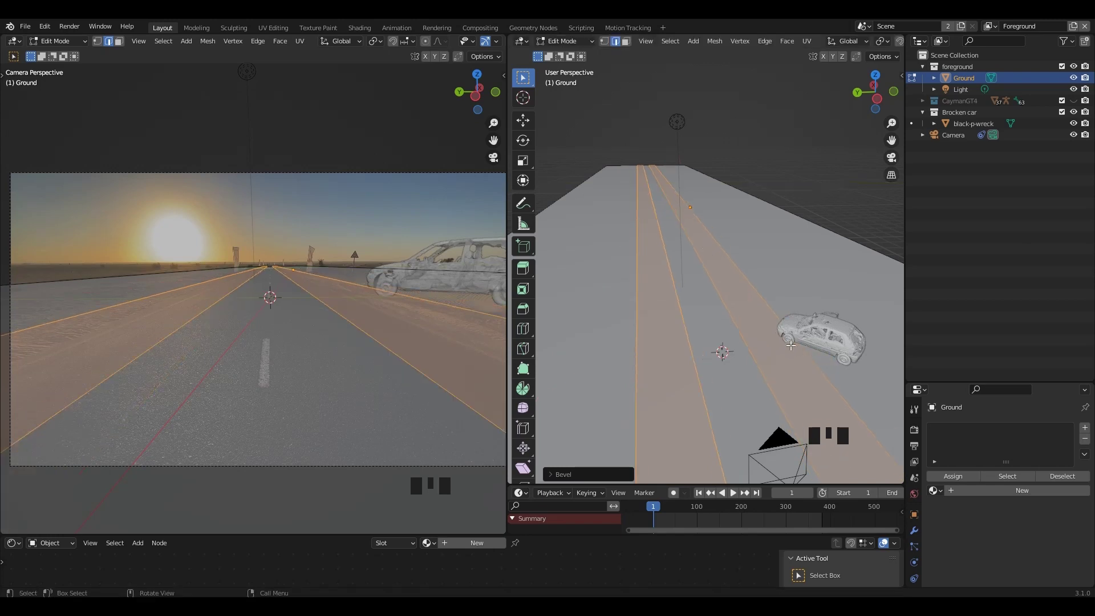
Step: Slide the outer edges of both roadside strips outwards to match the shoulders in the footage
{"action": "left_click", "coordinate": [758, 309]}
{"action": "key", "text": "g"}
{"action": "key", "text": "g"}
{"action": "left_click", "coordinate": [749, 332]}
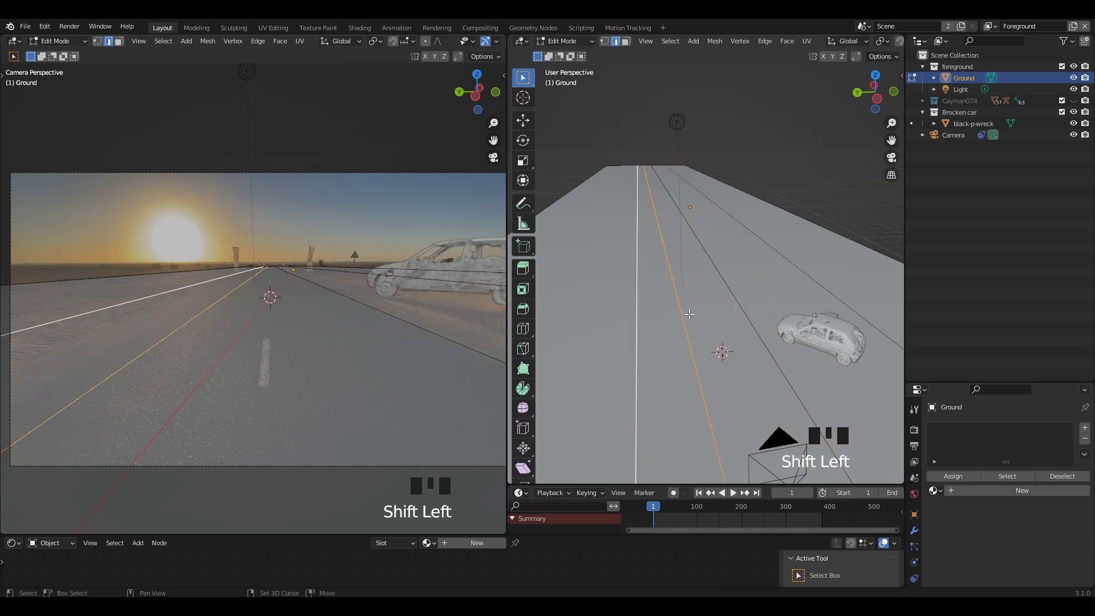
{"action": "scroll", "coordinate": [702, 312], "scroll_direction": "down", "scroll_amount": 2}
{"action": "left_click", "coordinate": [586, 277]}
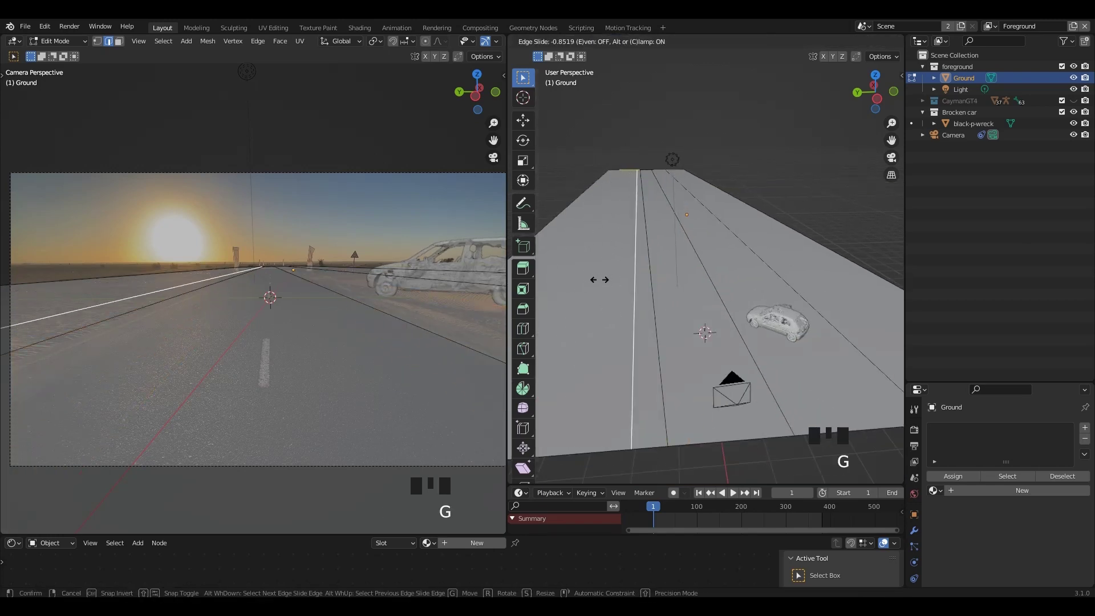
{"action": "key", "text": "g"}
Step: Select the two outermost Ground faces and adjust their height along Z to form the roadside terrain
{"action": "key", "text": "3"}
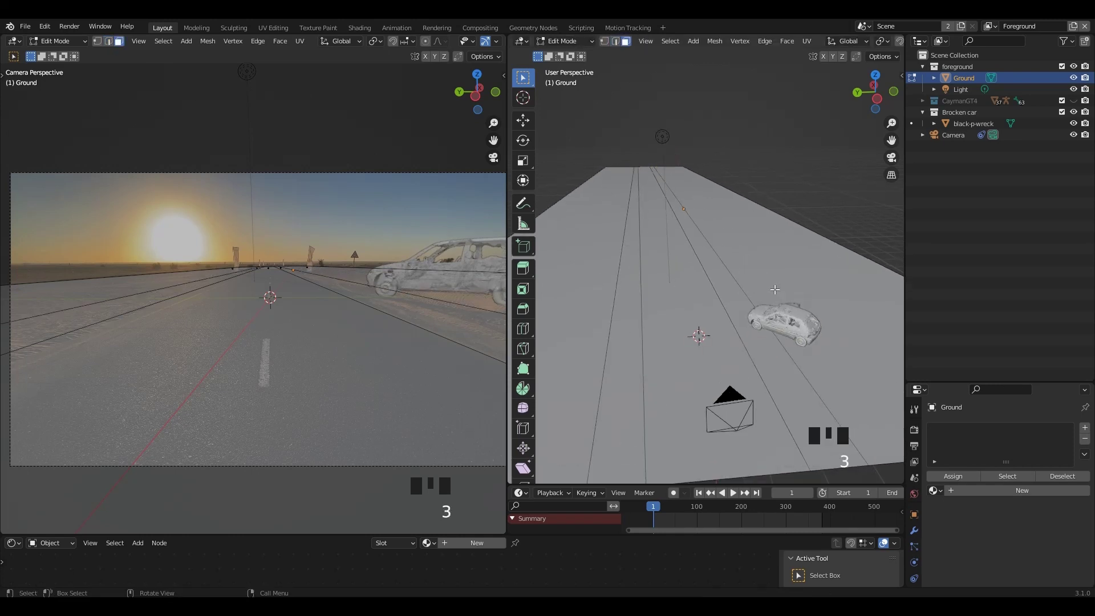
{"action": "left_click", "coordinate": [598, 271], "text": "shift"}
{"action": "middle_click_drag", "start_coordinate": [705, 354], "coordinate": [741, 365]}
{"action": "left_click", "coordinate": [757, 317]}
{"action": "key", "text": "g"}
{"action": "key", "text": "z"}
{"action": "left_click", "coordinate": [766, 316]}
{"action": "scroll", "coordinate": [770, 315], "scroll_direction": "down", "scroll_amount": 3}
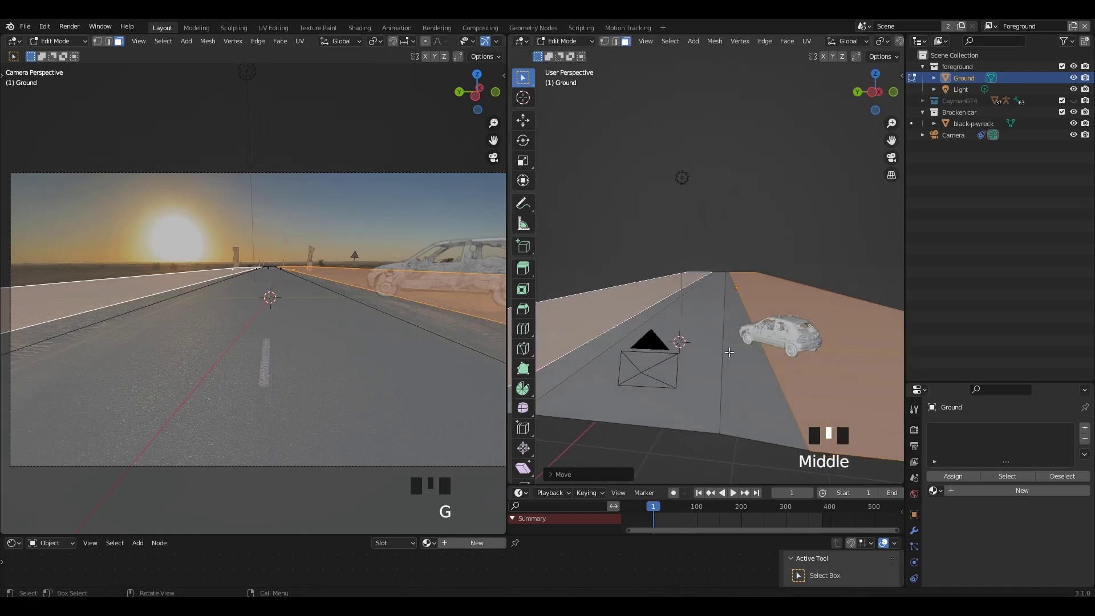
Step: Bevel both road edges with two segments and scale the whole Ground mesh
{"action": "key", "text": "2"}
{"action": "left_click", "coordinate": [726, 360], "text": "alt+shift"}
{"action": "key", "text": "ctrl+b"}
{"action": "scroll", "coordinate": [761, 400], "scroll_direction": "up", "scroll_amount": 1}
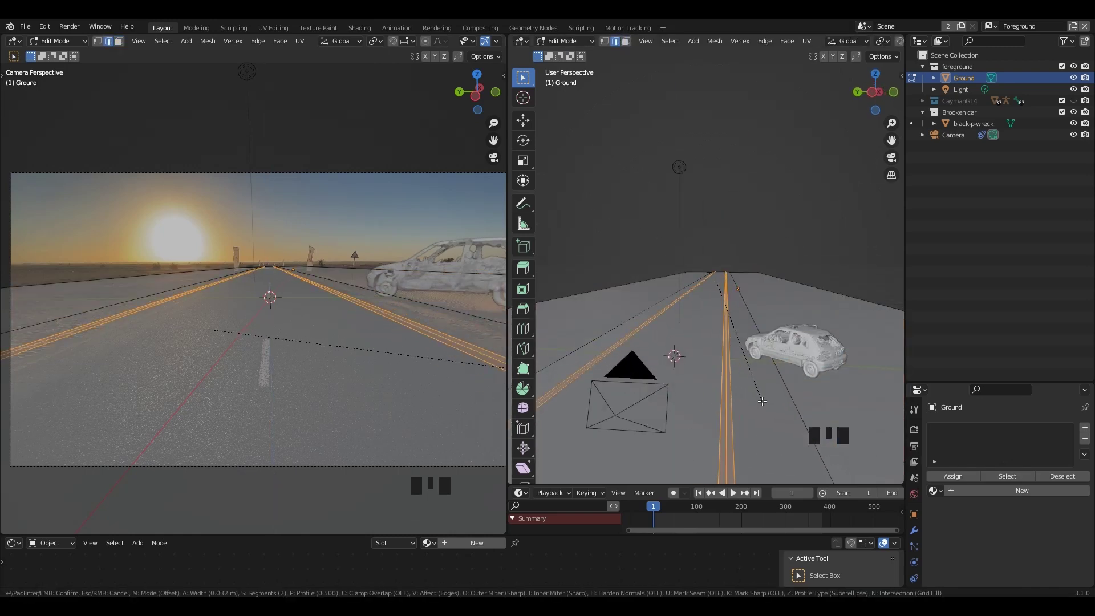
{"action": "key", "text": "a"}
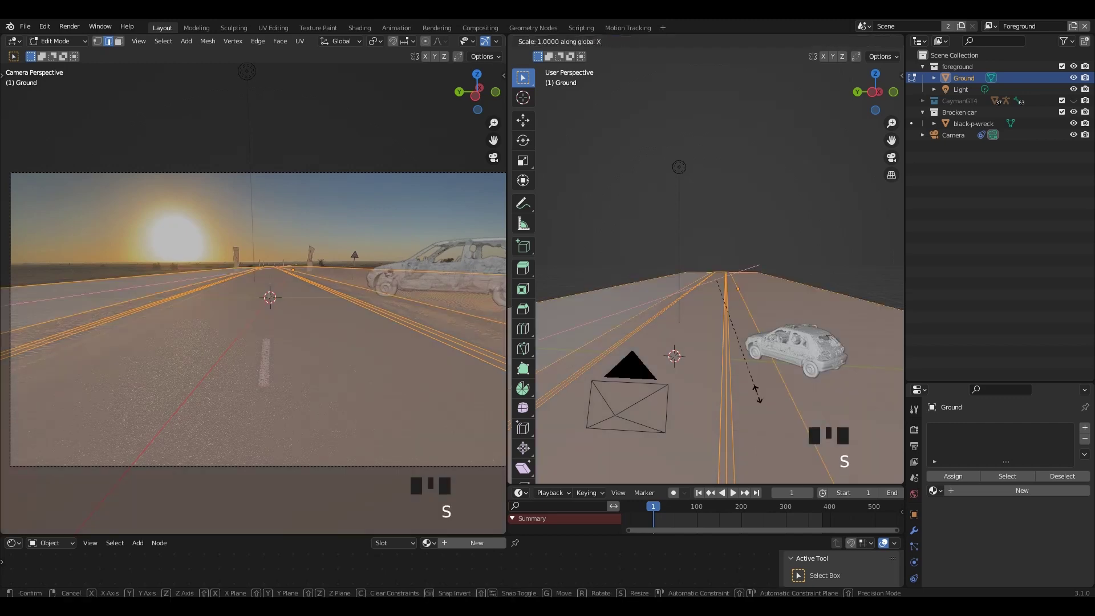
{"action": "left_click", "coordinate": [764, 393]}
Step: Bevel the outer shoulder edges on both sides of the Ground and leave Edit Mode
{"action": "left_click", "coordinate": [776, 406]}
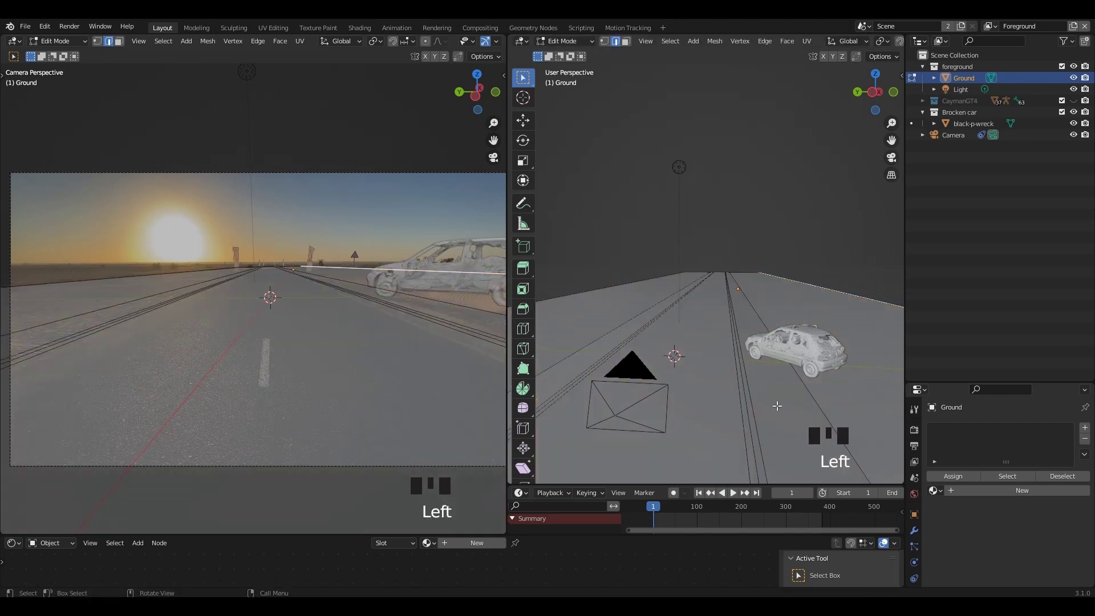
{"action": "key", "text": "ctrl+b"}
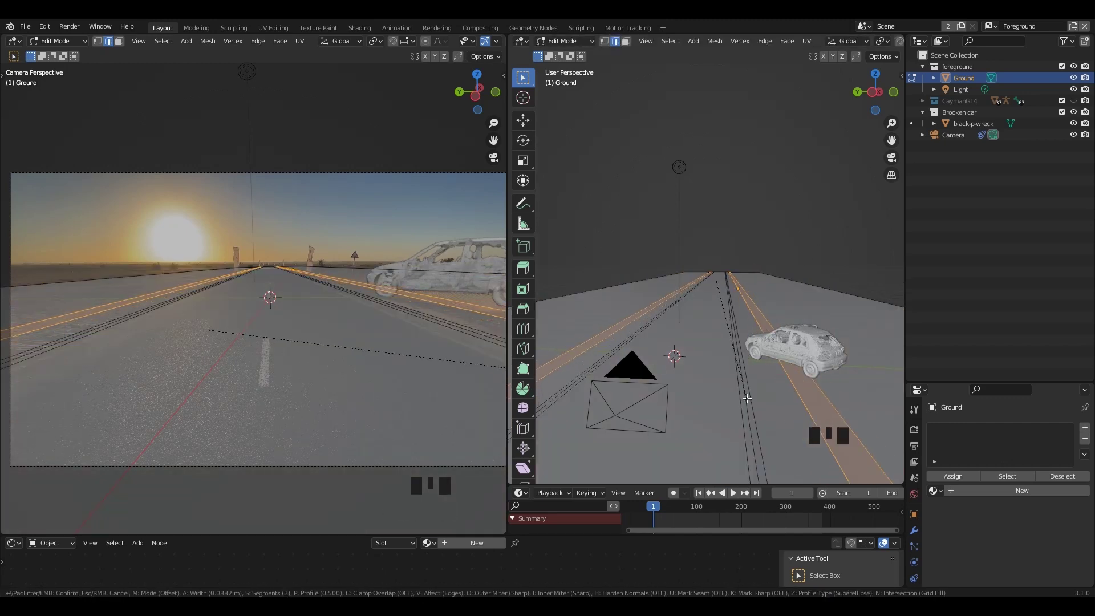
{"action": "key", "text": "Tab"}
Step: Turn off X-ray in the camera view and narrow that viewport
{"action": "key", "text": "alt+z"}
{"action": "key", "text": "alt+z"}
{"action": "left_click_drag", "start_coordinate": [507, 256], "coordinate": [381, 257]}
{"action": "scroll", "coordinate": [354, 80], "scroll_direction": "down", "scroll_amount": 3}
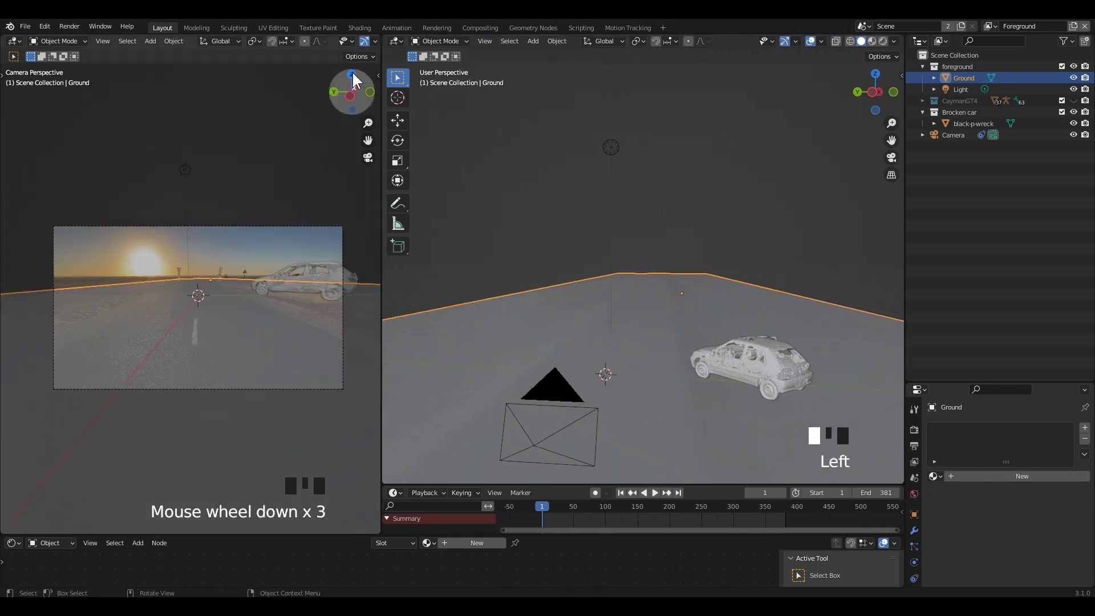
{"action": "left_click", "coordinate": [292, 131]}
Step: Lower the wreck along Z onto the roadside surface and tilt it to follow the slope
{"action": "middle_click_drag", "start_coordinate": [579, 361], "coordinate": [710, 277]}
{"action": "scroll", "coordinate": [694, 350], "scroll_direction": "up", "scroll_amount": 2}
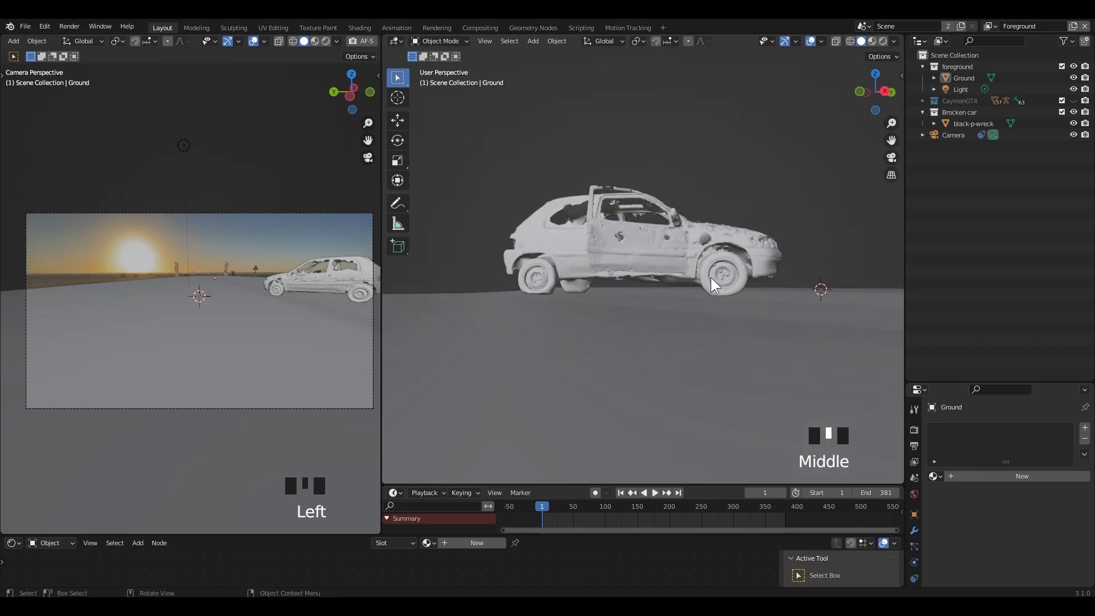
{"action": "left_click", "coordinate": [710, 277]}
{"action": "key", "text": "r"}
{"action": "key", "text": "z"}
{"action": "left_click", "coordinate": [710, 324]}
{"action": "scroll", "coordinate": [745, 361], "scroll_direction": "up", "scroll_amount": 2}
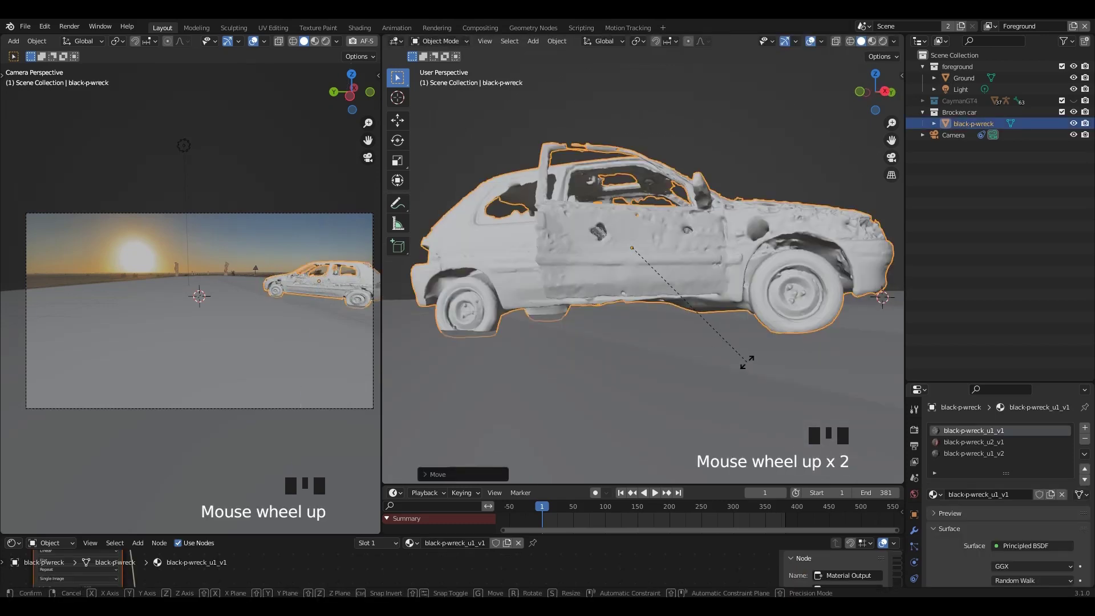
{"action": "key", "text": "r"}
{"action": "left_click", "coordinate": [745, 377]}
Step: Fine-tune the wreck's position and tilt from other angles so its wheels touch the ground
{"action": "middle_click_drag", "start_coordinate": [745, 376], "coordinate": [704, 337]}
{"action": "key", "text": "r"}
{"action": "key", "text": "g"}
{"action": "left_click", "coordinate": [750, 370]}
{"action": "scroll", "coordinate": [549, 367], "scroll_direction": "up", "scroll_amount": 2}
{"action": "key", "text": "r"}
{"action": "left_click", "coordinate": [711, 354]}
{"action": "left_click", "coordinate": [711, 353]}
Step: Save the file and preview the wreck through the camera in Rendered shading
{"action": "middle_click_drag", "start_coordinate": [711, 353], "coordinate": [648, 361]}
{"action": "scroll", "coordinate": [647, 362], "scroll_direction": "down", "scroll_amount": 3}
{"action": "key", "text": "KP_0"}
{"action": "scroll", "coordinate": [709, 337], "scroll_direction": "up", "scroll_amount": 1}
{"action": "key", "text": "ctrl+s"}
{"action": "key", "text": "z"}
{"action": "left_click", "coordinate": [290, 139]}
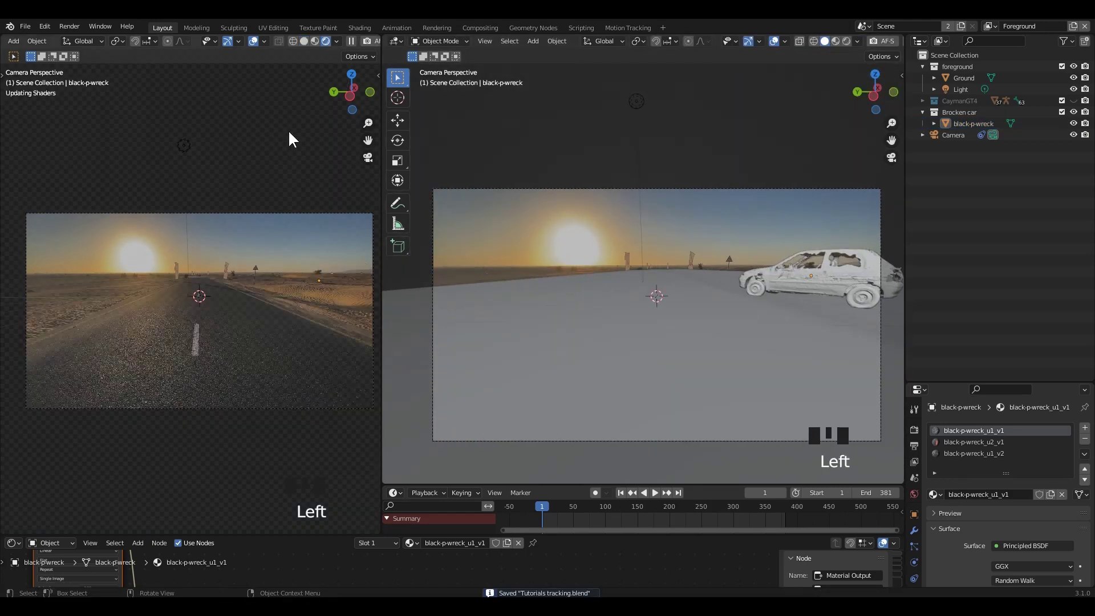
{"action": "left_click_drag", "start_coordinate": [379, 413], "coordinate": [401, 399]}
{"action": "scroll", "coordinate": [249, 354], "scroll_direction": "up", "scroll_amount": 1}
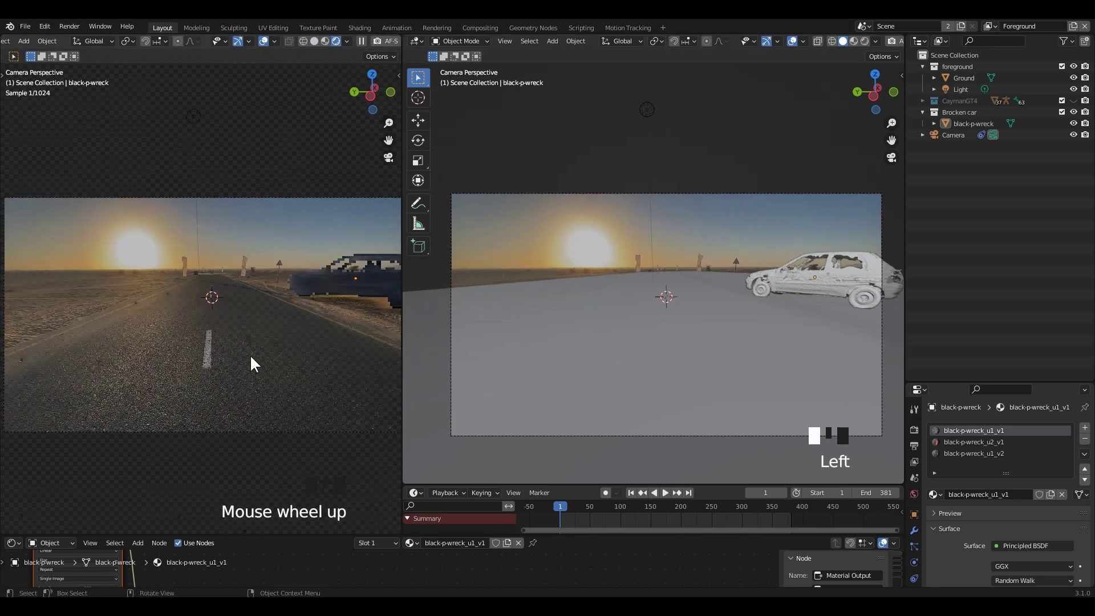
{"action": "left_click_drag", "start_coordinate": [411, 307], "coordinate": [418, 308]}
{"action": "scroll", "coordinate": [316, 318], "scroll_direction": "down", "scroll_amount": 1}
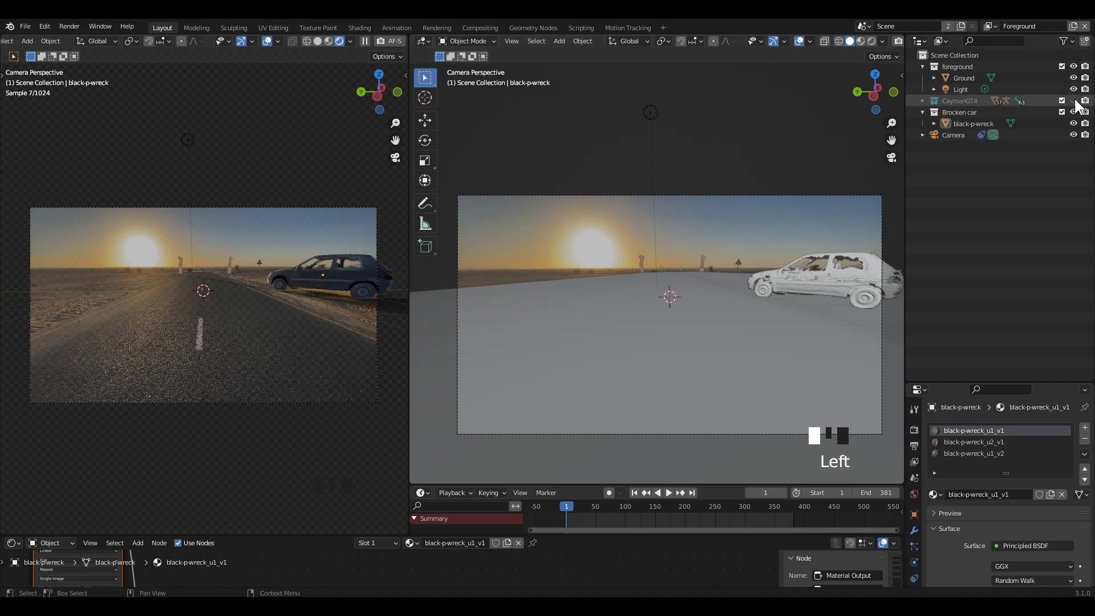
Step: Show the CaymanGT4 collection and go to frame 42, where the Porsche passes the wreck
{"action": "left_click", "coordinate": [580, 506]}
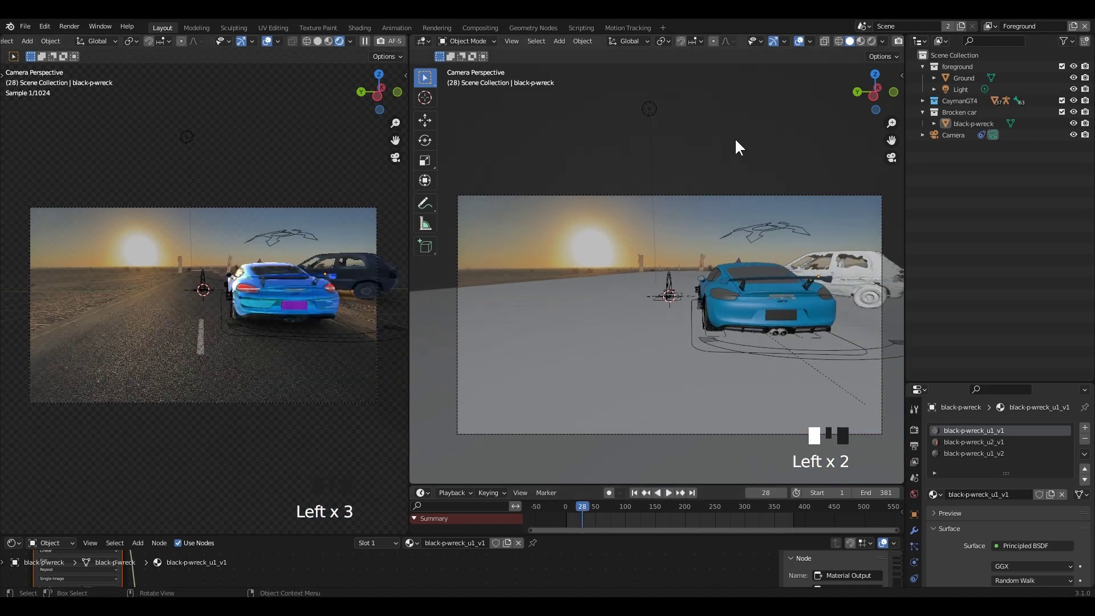
{"action": "left_click", "coordinate": [590, 506]}
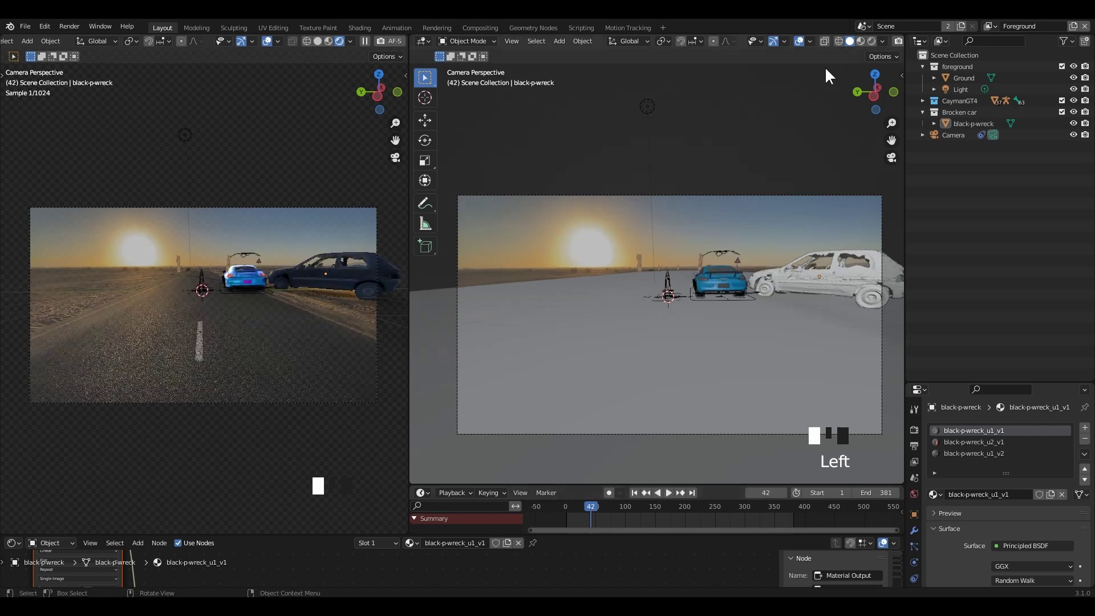
Step: Scale the wreck down in top view to suit the Porsche's size and reposition it on the roadside
{"action": "middle_click_drag", "start_coordinate": [656, 257], "coordinate": [674, 319]}
{"action": "key", "text": "KP_7"}
{"action": "scroll", "coordinate": [674, 318], "scroll_direction": "up", "scroll_amount": 2}
{"action": "left_click", "coordinate": [644, 331]}
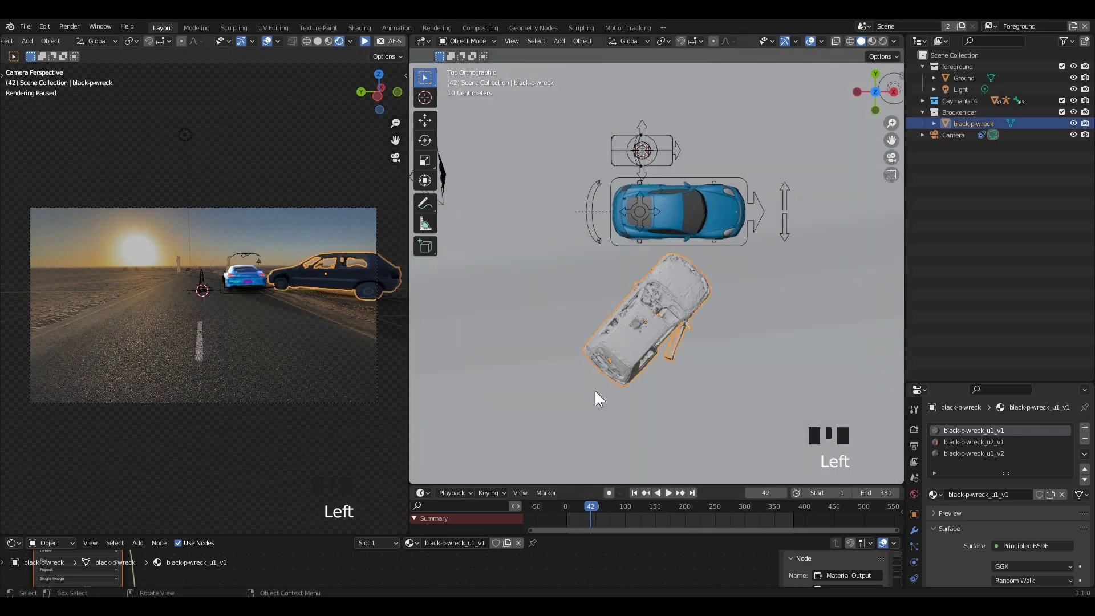
{"action": "key", "text": "s"}
{"action": "left_click", "coordinate": [610, 378]}
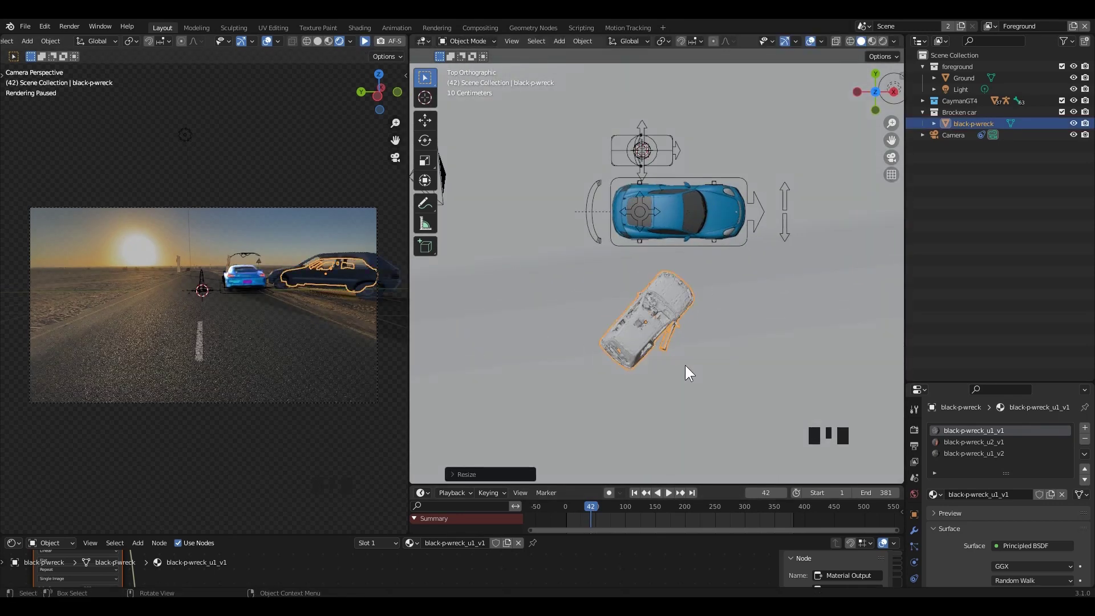
{"action": "key", "text": "g"}
{"action": "left_click", "coordinate": [624, 355]}
Step: Lower the resized wreck about 0.1 m along Z towards the ground
{"action": "middle_click_drag", "start_coordinate": [624, 355], "coordinate": [707, 308]}
{"action": "middle_click_drag", "start_coordinate": [707, 308], "coordinate": [737, 324], "text": "shift"}
{"action": "scroll", "coordinate": [738, 324], "scroll_direction": "up", "scroll_amount": 2}
{"action": "key", "text": "g"}
{"action": "key", "text": "z"}
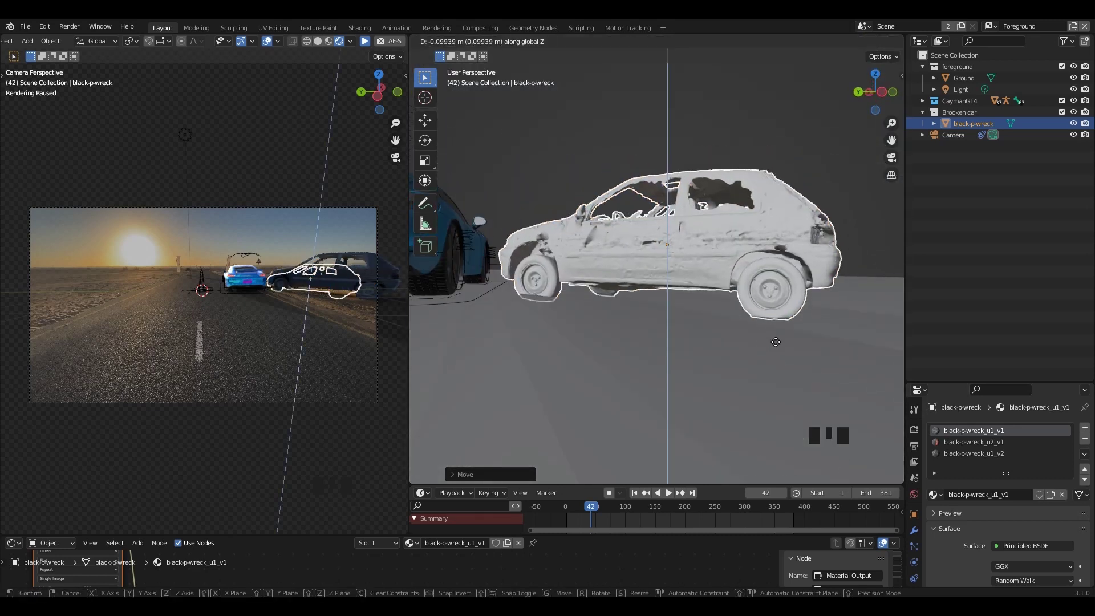
{"action": "left_click", "coordinate": [775, 341]}
Step: Fine-tune the wreck's tilt and height so all its wheels meet the sloping ground
{"action": "key", "text": "r"}
{"action": "left_click", "coordinate": [765, 345]}
{"action": "key", "text": "g"}
{"action": "key", "text": "z"}
{"action": "left_click", "coordinate": [765, 345]}
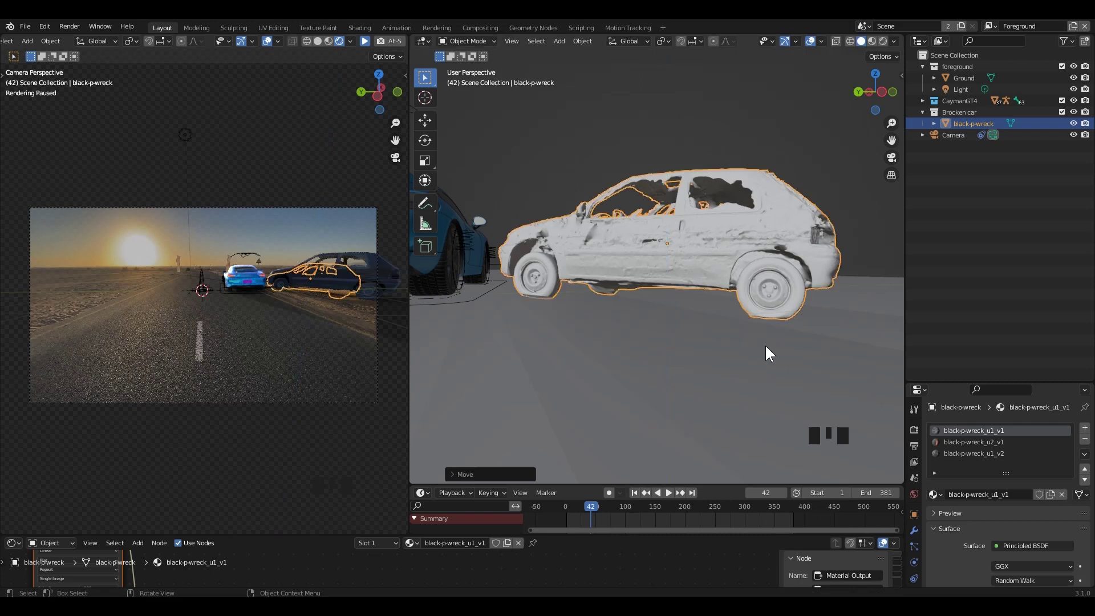
{"action": "key", "text": "r"}
{"action": "left_click", "coordinate": [821, 345]}
Step: Save the file and resume the rendered preview with both viewports looking through the camera
{"action": "left_click", "coordinate": [846, 144]}
{"action": "key", "text": "ctrl+s"}
{"action": "middle_click_drag", "start_coordinate": [821, 251], "coordinate": [635, 329]}
{"action": "key", "text": "KP_0"}
{"action": "scroll", "coordinate": [738, 336], "scroll_direction": "up", "scroll_amount": 3}
{"action": "left_click", "coordinate": [365, 41]}
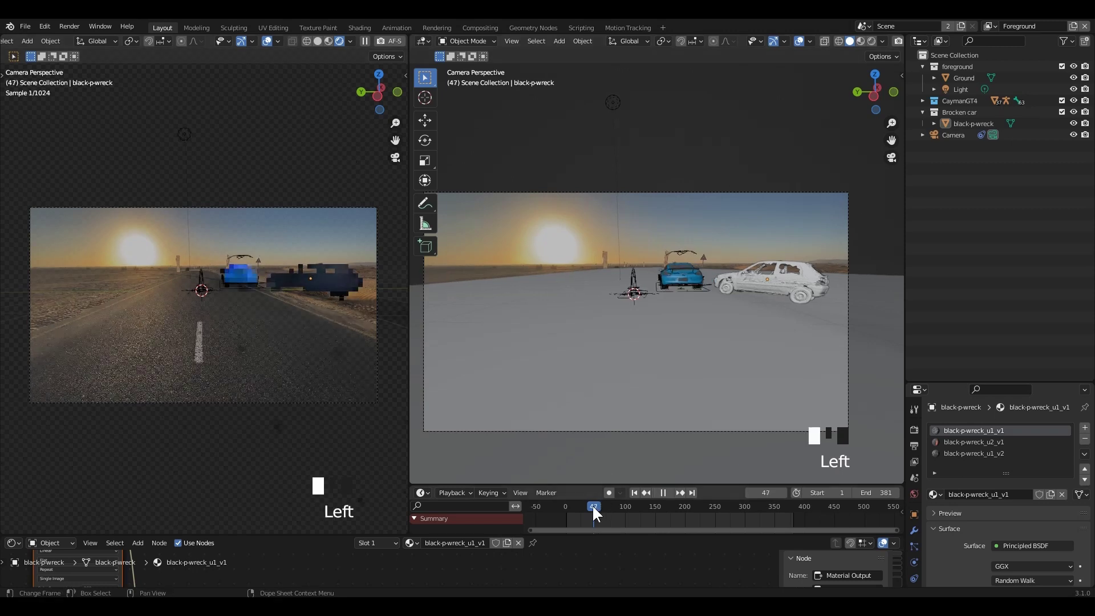
Step: Play and scrub through the early frames to check the Porsche against the wreck in the camera view
{"action": "mouse_move", "coordinate": [591, 504]}
{"action": "left_mouse_down"}
{"action": "mouse_move", "coordinate": [576, 506]}
{"action": "mouse_move", "coordinate": [591, 509]}
{"action": "left_mouse_up"}
{"action": "left_click", "coordinate": [663, 161]}
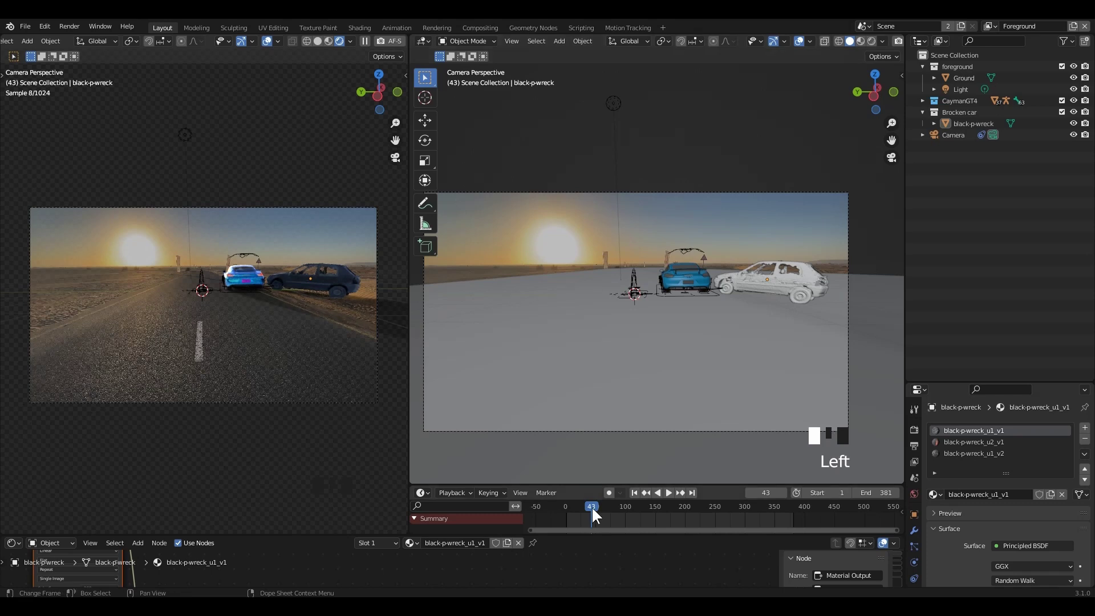
{"action": "left_click_drag", "start_coordinate": [591, 505], "coordinate": [643, 507]}
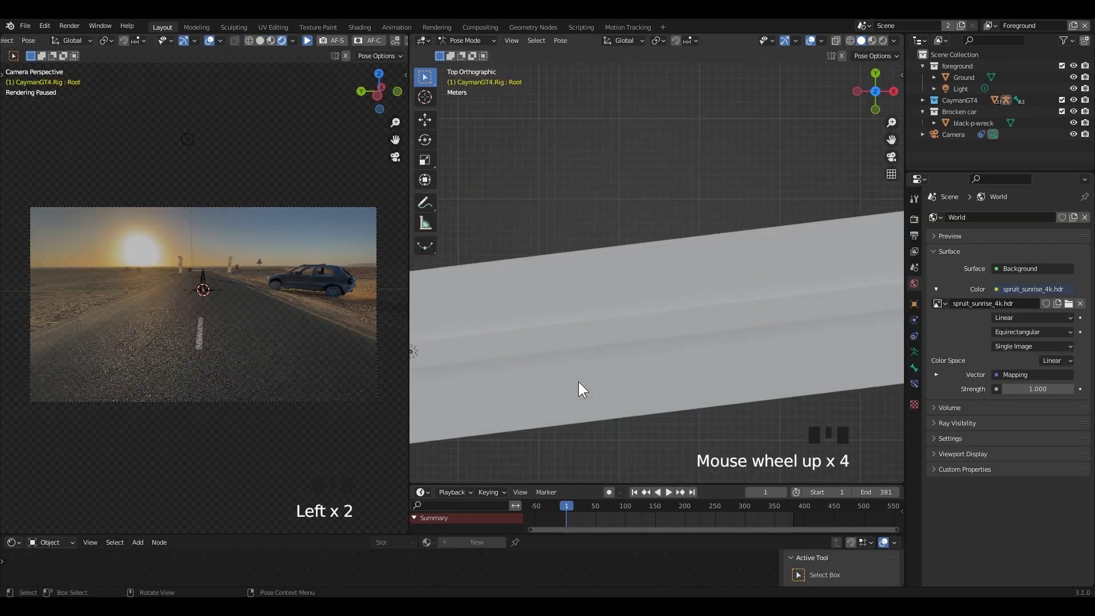
Step: Enlarge the timeline area below the top view and go to the last frame, 381
{"action": "middle_click_drag", "start_coordinate": [578, 382], "coordinate": [642, 341], "text": "shift"}
{"action": "scroll", "coordinate": [651, 499], "scroll_direction": "down", "scroll_amount": 4}
{"action": "left_click_drag", "start_coordinate": [652, 491], "coordinate": [533, 390]}
{"action": "middle_click_drag", "start_coordinate": [532, 387], "coordinate": [525, 317], "text": "shift"}
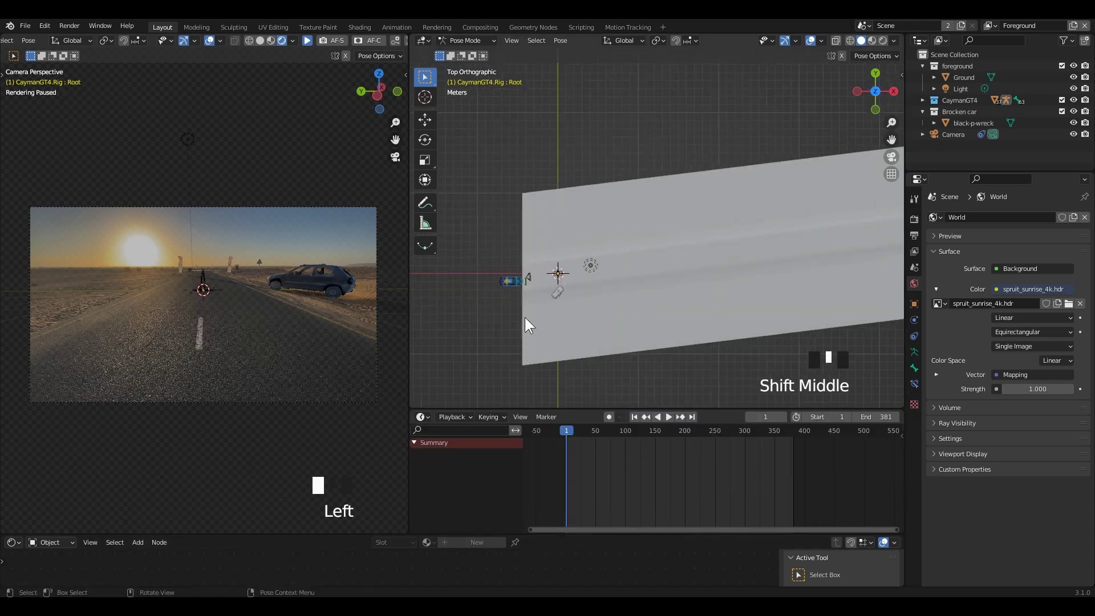
{"action": "left_click", "coordinate": [524, 317]}
{"action": "left_click", "coordinate": [692, 417]}
Step: At frame 381, move the Porsche's root up onto the road, rotate it to follow the road direction, and keyframe the pose
{"action": "middle_click_drag", "start_coordinate": [696, 386], "coordinate": [658, 282], "text": "shift"}
{"action": "scroll", "coordinate": [658, 282], "scroll_direction": "up", "scroll_amount": 4}
{"action": "middle_click_drag", "start_coordinate": [613, 403], "coordinate": [661, 313], "text": "shift"}
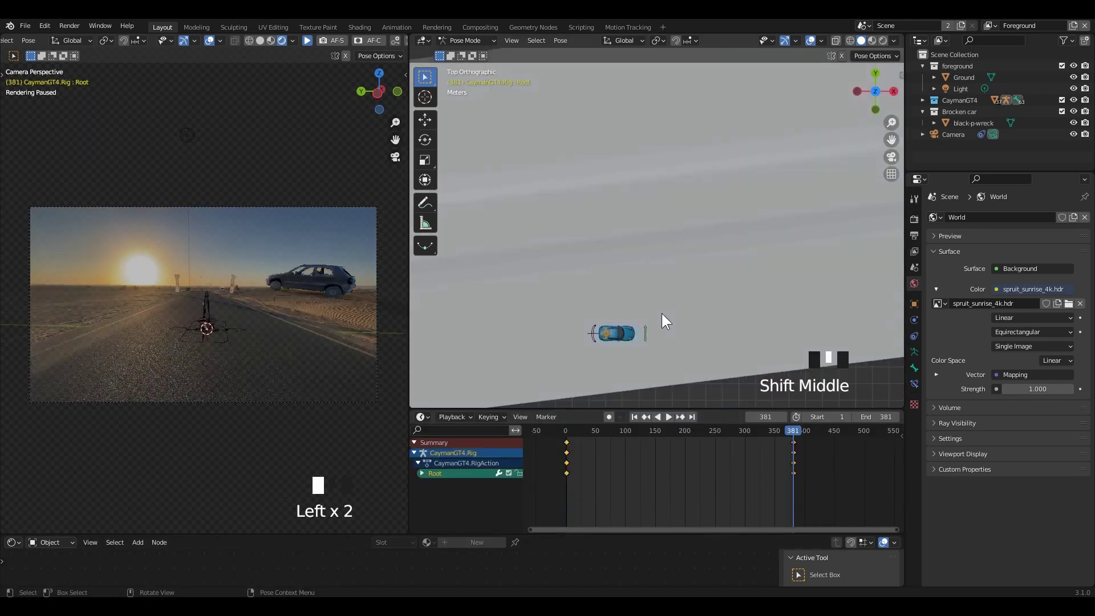
{"action": "key", "text": "g"}
{"action": "left_click", "coordinate": [648, 187]}
{"action": "scroll", "coordinate": [649, 293], "scroll_direction": "up", "scroll_amount": 3}
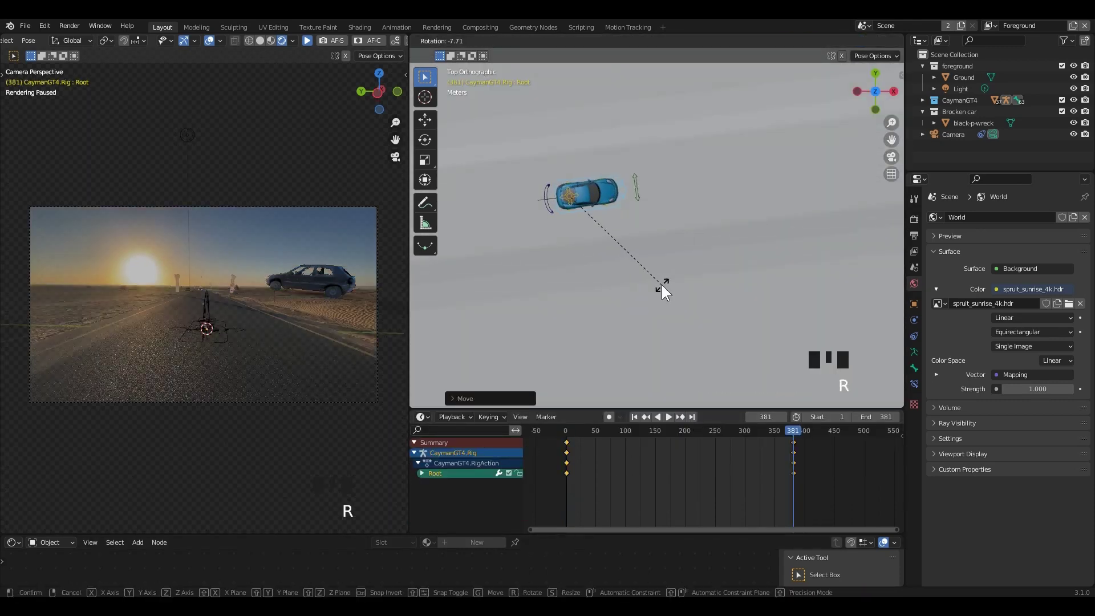
{"action": "left_click", "coordinate": [661, 285]}
{"action": "key", "text": "i"}
{"action": "left_click", "coordinate": [641, 323]}
Step: Play and scrub the first frames to check the Porsche's path, with the rendered preview resumed, ending at frame 1
{"action": "key", "text": "shift+Left"}
{"action": "scroll", "coordinate": [679, 298], "scroll_direction": "up", "scroll_amount": 5}
{"action": "scroll", "coordinate": [607, 314], "scroll_direction": "up", "scroll_amount": 2}
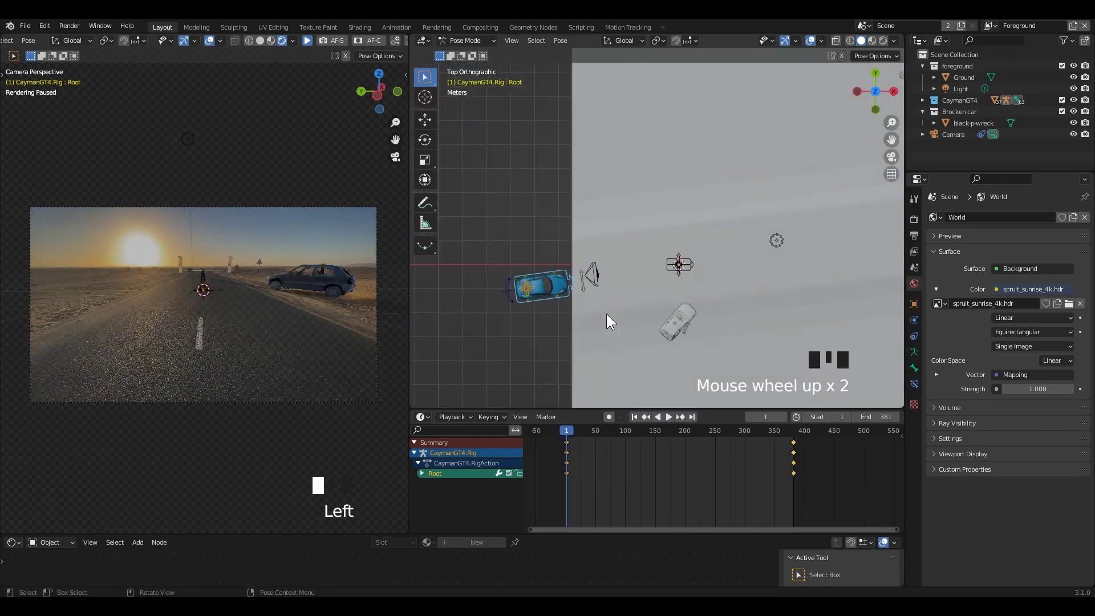
{"action": "scroll", "coordinate": [607, 313], "scroll_direction": "down", "scroll_amount": 4}
{"action": "key", "text": "space"}
{"action": "scroll", "coordinate": [672, 313], "scroll_direction": "down", "scroll_amount": 2}
{"action": "key", "text": "space"}
{"action": "left_click_drag", "start_coordinate": [614, 428], "coordinate": [571, 427]}
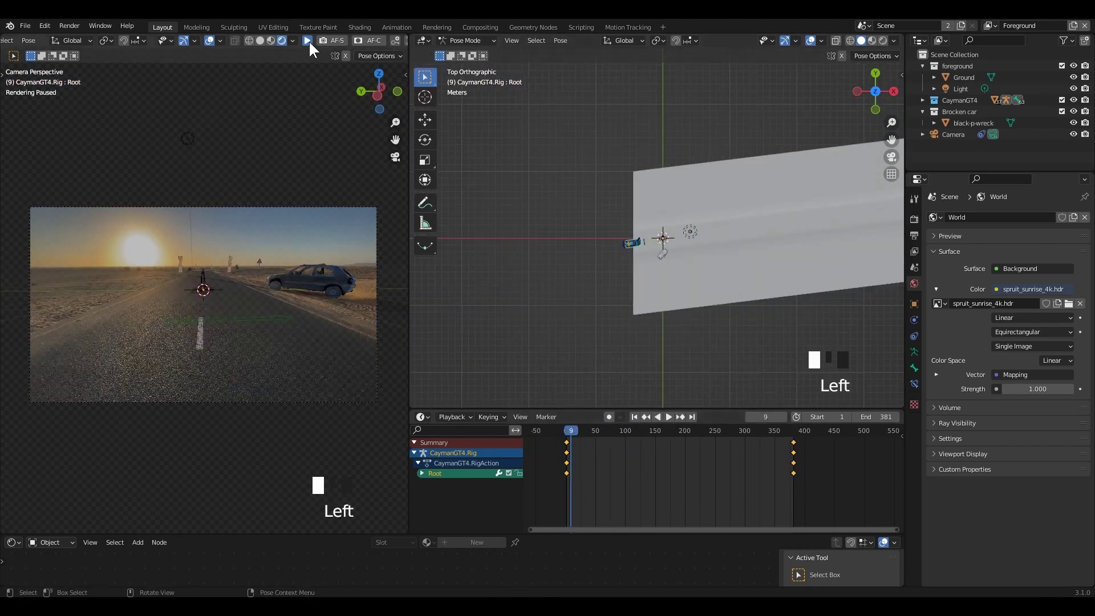
{"action": "left_click", "coordinate": [307, 40]}
{"action": "left_click", "coordinate": [576, 428]}
{"action": "left_click", "coordinate": [633, 416]}
Step: At frame 1, move the Porsche's root along Y in top view and keyframe its new position
{"action": "scroll", "coordinate": [570, 329], "scroll_direction": "up", "scroll_amount": 6}
{"action": "middle_click_drag", "start_coordinate": [562, 331], "coordinate": [588, 310], "text": "shift"}
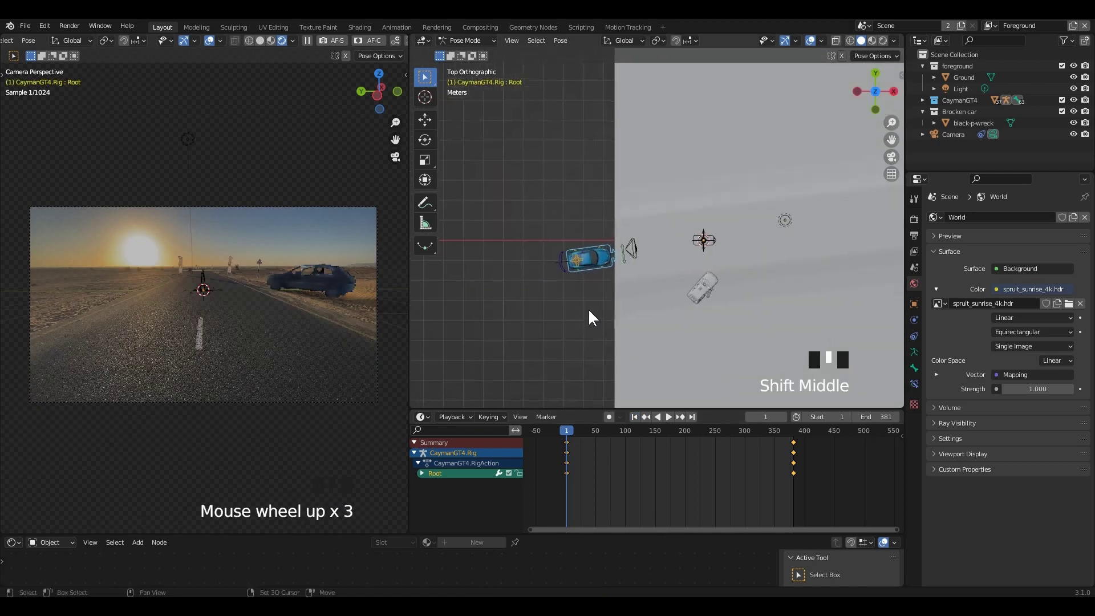
{"action": "scroll", "coordinate": [588, 309], "scroll_direction": "up", "scroll_amount": 1}
{"action": "scroll", "coordinate": [593, 307], "scroll_direction": "down", "scroll_amount": 2}
{"action": "key", "text": "g"}
{"action": "key", "text": "y"}
{"action": "left_click", "coordinate": [594, 311]}
{"action": "key", "text": "i"}
{"action": "left_click", "coordinate": [594, 312]}
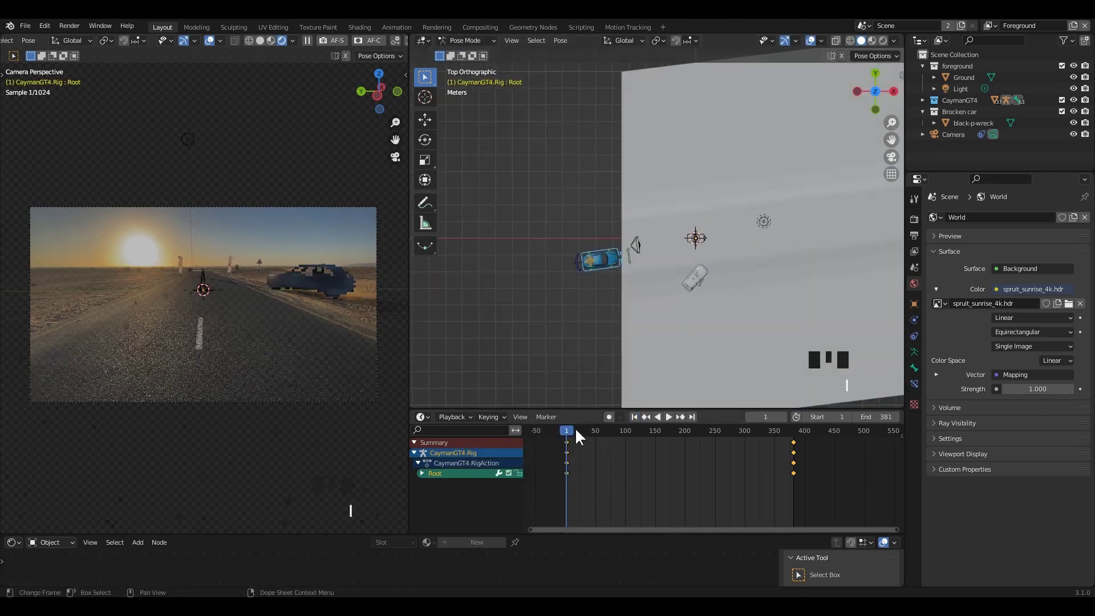
Step: Shift the Porsche's starting position a little further along Y and update the frame 1 keyframe
{"action": "left_click_drag", "start_coordinate": [575, 430], "coordinate": [567, 430]}
{"action": "scroll", "coordinate": [631, 297], "scroll_direction": "up", "scroll_amount": 4}
{"action": "middle_click_drag", "start_coordinate": [581, 314], "coordinate": [628, 302], "text": "shift"}
{"action": "key", "text": "g"}
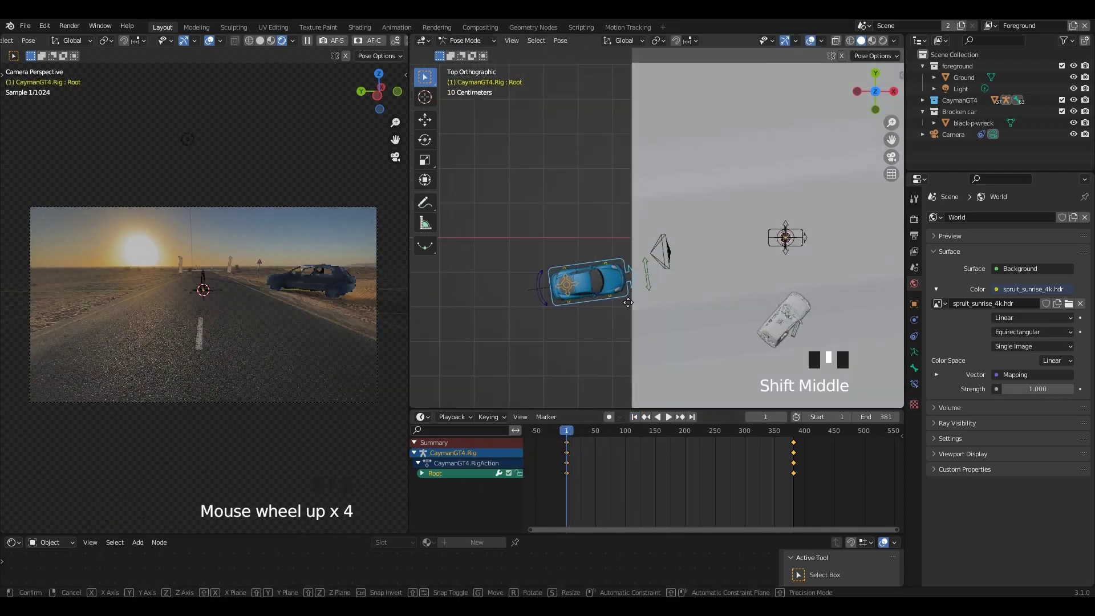
{"action": "key", "text": "y"}
{"action": "left_click", "coordinate": [628, 310]}
{"action": "key", "text": "i"}
{"action": "left_click", "coordinate": [627, 310]}
Step: Make one more small Y adjustment to the Porsche at frame 1 and save the file
{"action": "left_click_drag", "start_coordinate": [572, 427], "coordinate": [580, 429]}
{"action": "left_click", "coordinate": [632, 417]}
{"action": "scroll", "coordinate": [638, 328], "scroll_direction": "up", "scroll_amount": 2}
{"action": "key", "text": "g"}
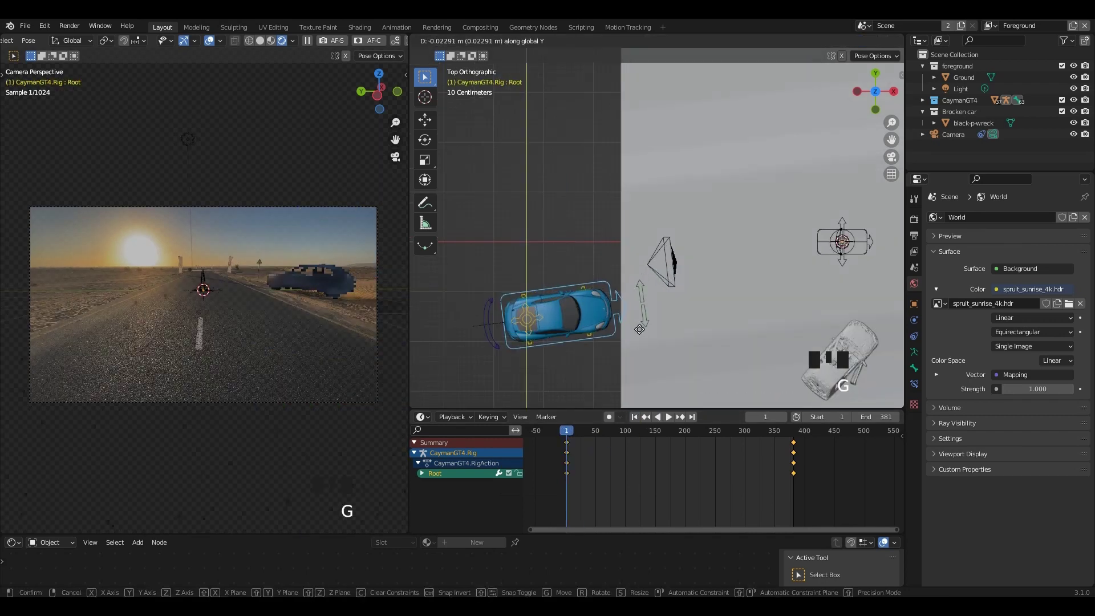
{"action": "left_click", "coordinate": [638, 320]}
{"action": "left_click", "coordinate": [573, 427]}
{"action": "left_click", "coordinate": [577, 427]}
{"action": "key", "text": "ctrl+s"}
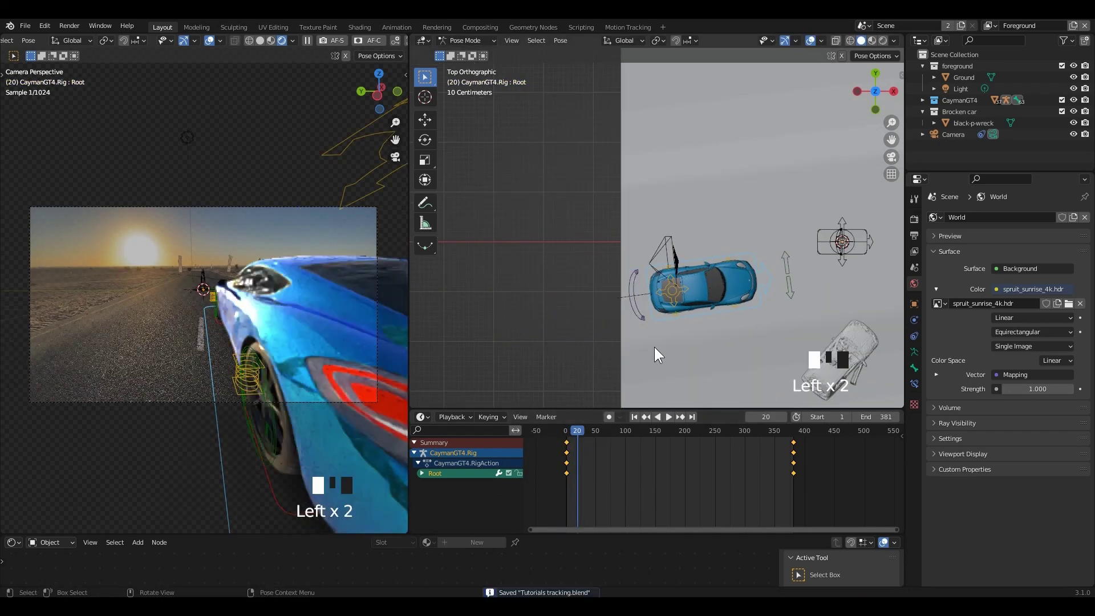
Step: Pause the rendered preview and hide the CaymanGT4 and Brocken car collections in the viewport
{"action": "scroll", "coordinate": [655, 346], "scroll_direction": "down", "scroll_amount": 2}
{"action": "left_click", "coordinate": [307, 41]}
{"action": "scroll", "coordinate": [692, 248], "scroll_direction": "up", "scroll_amount": 5}
{"action": "middle_click_drag", "start_coordinate": [667, 246], "coordinate": [697, 279]}
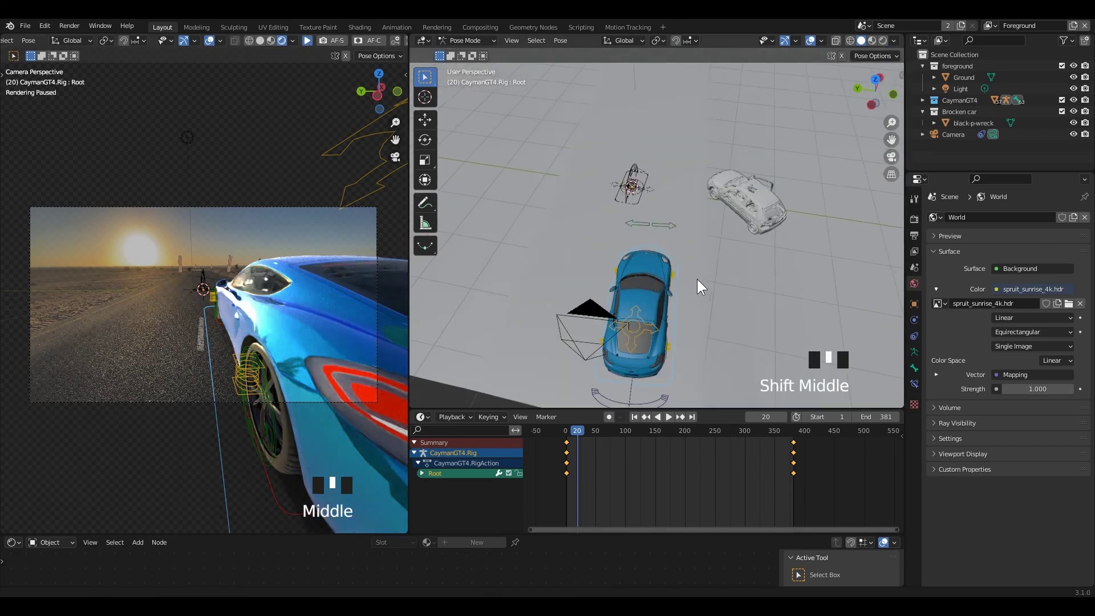
{"action": "left_click_drag", "start_coordinate": [1008, 173], "coordinate": [1008, 296]}
{"action": "left_click", "coordinate": [1073, 100]}
{"action": "middle_click_drag", "start_coordinate": [848, 220], "coordinate": [855, 174]}
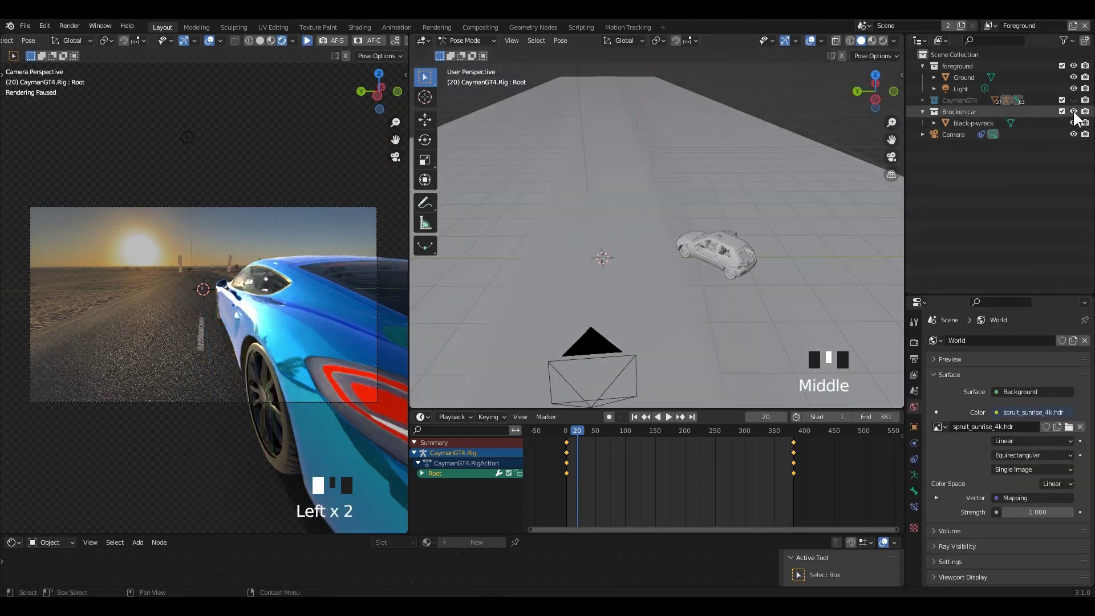
{"action": "left_click", "coordinate": [1072, 112]}
{"action": "middle_click_drag", "start_coordinate": [616, 331], "coordinate": [646, 274], "text": "shift"}
Step: Save the file and import trash_can_finish.fbx as FBX from the Trash FBX\trash-can\source folder
{"action": "key", "text": "ctrl+s"}
{"action": "left_click", "coordinate": [24, 26]}
{"action": "mouse_move", "coordinate": [43, 180]}
{"action": "left_click", "coordinate": [276, 273]}
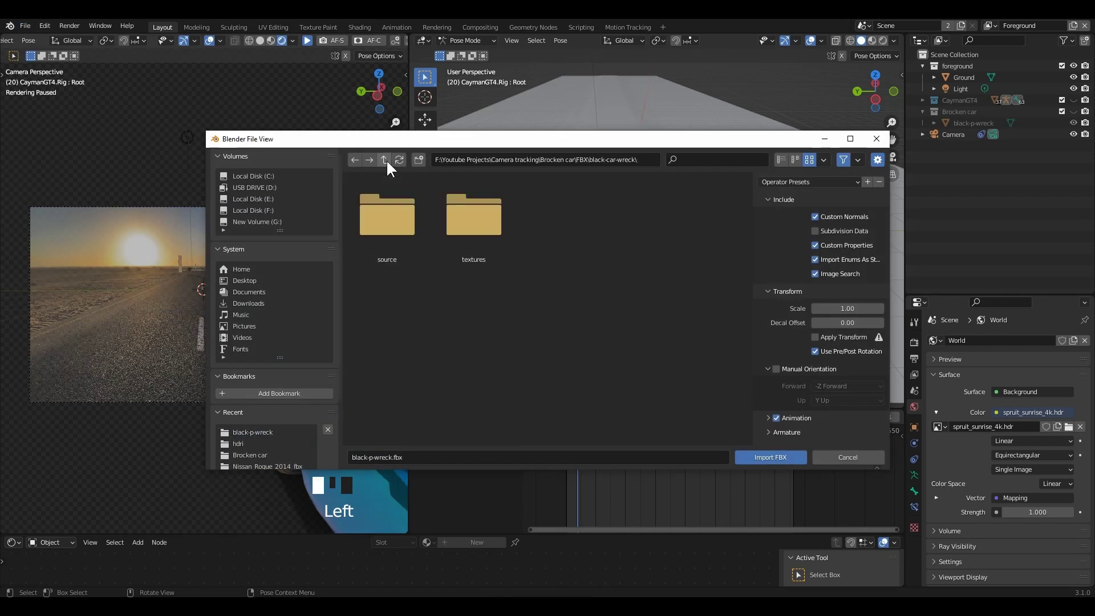
{"action": "left_click", "coordinate": [384, 159]}
{"action": "double_click", "coordinate": [611, 245]}
{"action": "double_click", "coordinate": [560, 222]}
{"action": "double_click", "coordinate": [386, 239]}
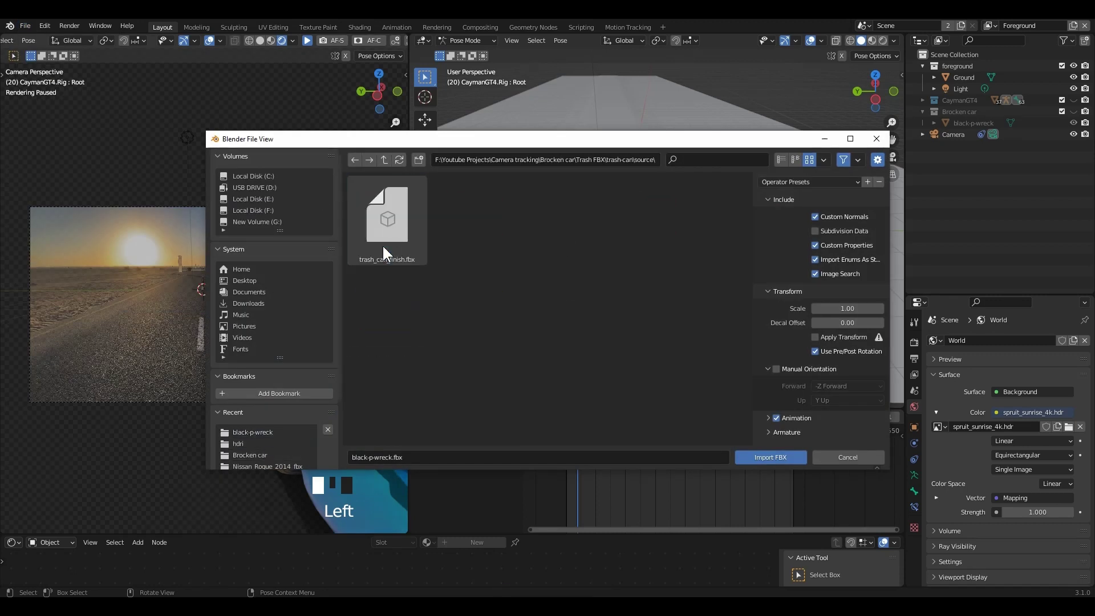
{"action": "left_click", "coordinate": [748, 456]}
Step: Move the three imported bin groups into a new collection named "trash can" and collapse it in the outliner
{"action": "middle_click_drag", "start_coordinate": [741, 325], "coordinate": [740, 281], "text": "shift"}
{"action": "scroll", "coordinate": [699, 328], "scroll_direction": "up", "scroll_amount": 2}
{"action": "scroll", "coordinate": [709, 320], "scroll_direction": "down", "scroll_amount": 3}
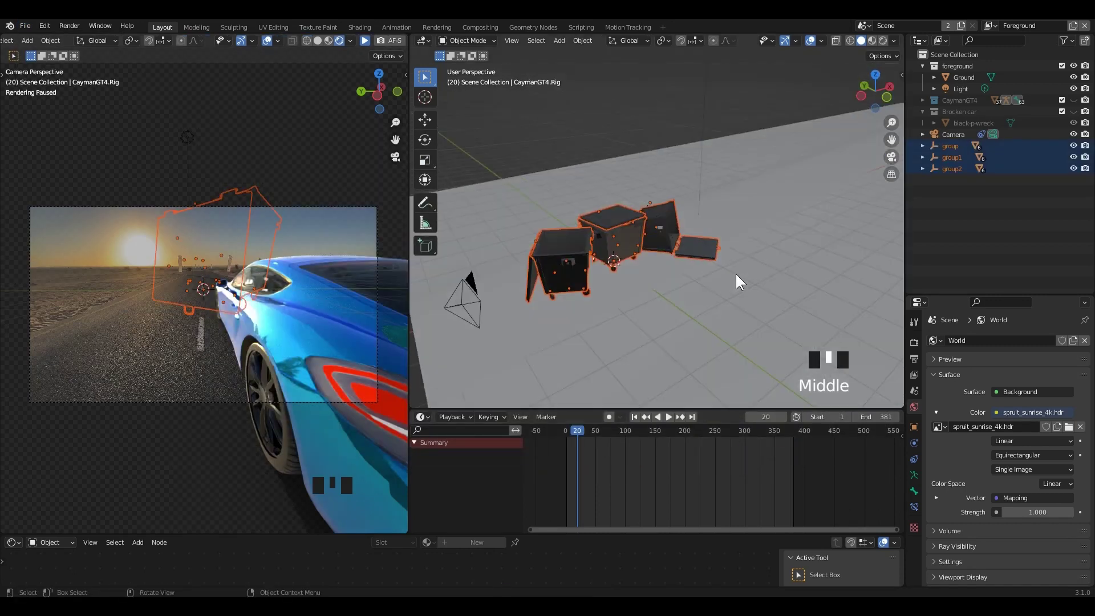
{"action": "key", "text": "m"}
{"action": "left_click", "coordinate": [736, 275]}
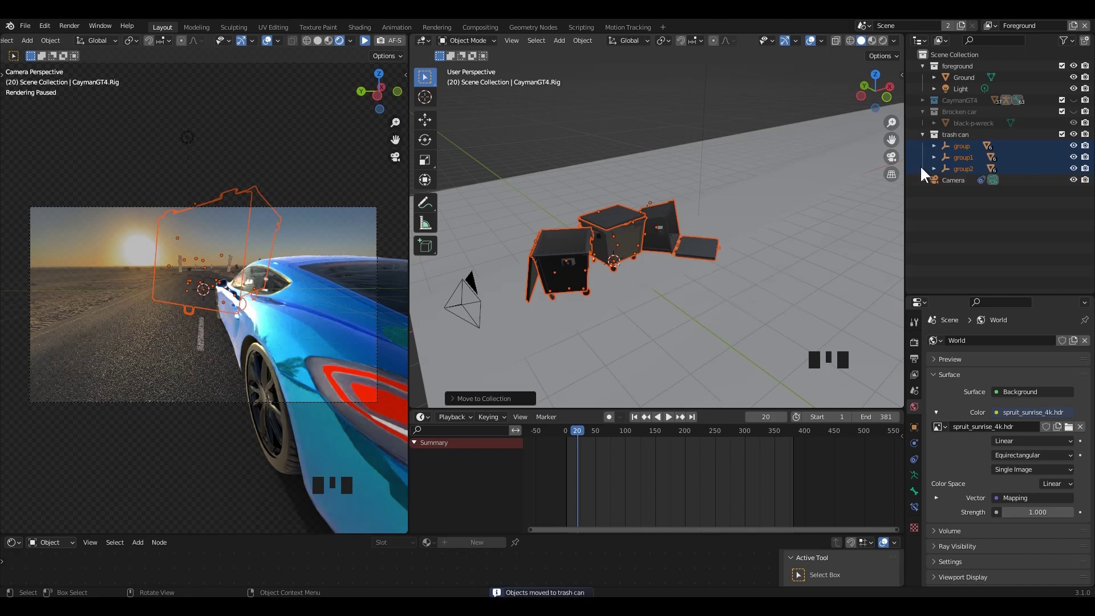
{"action": "left_click", "coordinate": [923, 134]}
Step: In top view, move the trash cans off the road to the roadside opposite the wreck
{"action": "scroll", "coordinate": [700, 247], "scroll_direction": "down", "scroll_amount": 5}
{"action": "key", "text": "KP_7"}
{"action": "scroll", "coordinate": [671, 307], "scroll_direction": "up", "scroll_amount": 3}
{"action": "key", "text": "g"}
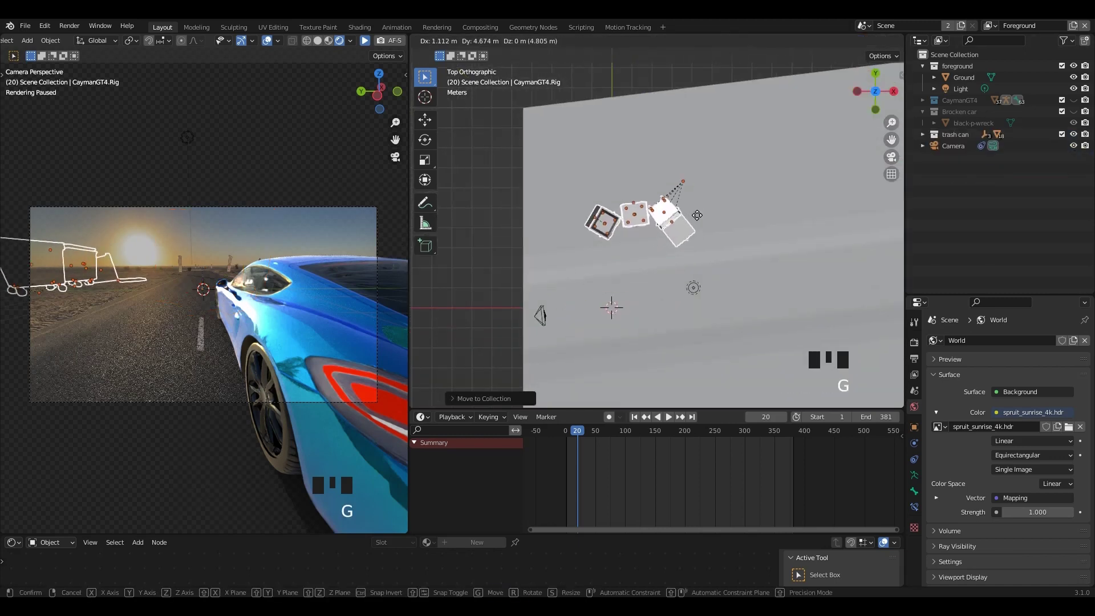
{"action": "left_click", "coordinate": [707, 217]}
{"action": "middle_click_drag", "start_coordinate": [707, 216], "coordinate": [792, 221]}
{"action": "key", "text": "KP_1"}
{"action": "key", "text": "KP_7"}
{"action": "scroll", "coordinate": [696, 246], "scroll_direction": "up", "scroll_amount": 2}
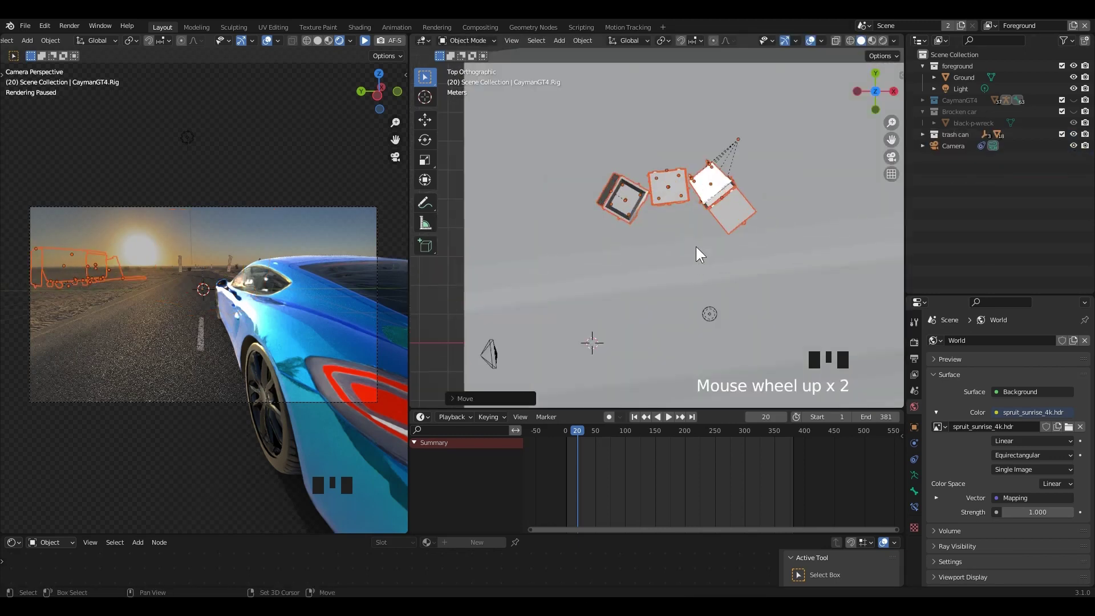
Step: Show the Brocken car collection again and scale the trash cans down in proportion to the wreck
{"action": "middle_click_drag", "start_coordinate": [695, 246], "coordinate": [686, 294], "text": "shift"}
{"action": "key", "text": "s"}
{"action": "left_click", "coordinate": [679, 272]}
{"action": "scroll", "coordinate": [767, 242], "scroll_direction": "up", "scroll_amount": 5}
{"action": "key", "text": "s"}
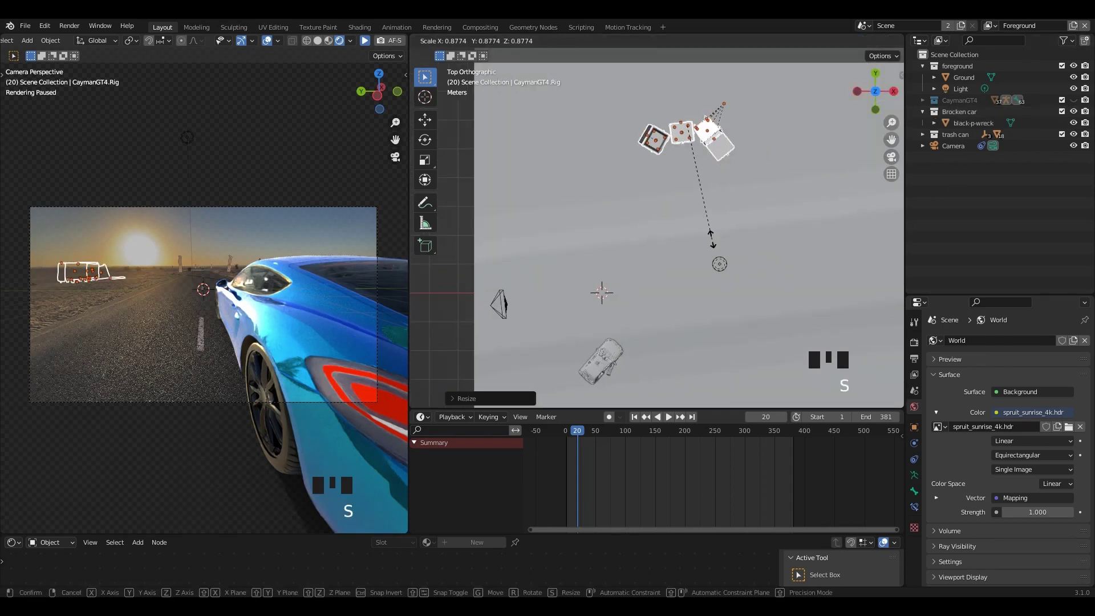
{"action": "left_click", "coordinate": [700, 214]}
Step: Bring the trash cans closer to the camera along the roadside and fine-tune their scale and position in top view
{"action": "key", "text": "g"}
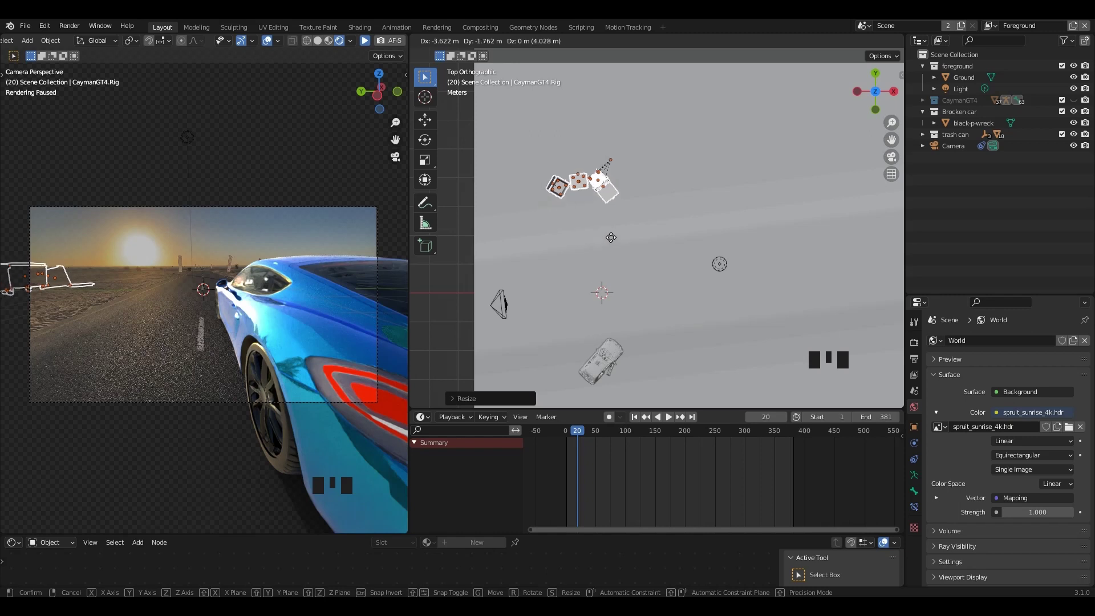
{"action": "left_click", "coordinate": [623, 235]}
{"action": "key", "text": "s"}
{"action": "left_click", "coordinate": [651, 258]}
{"action": "key", "text": "g"}
{"action": "left_click", "coordinate": [657, 251]}
Step: Lower the trash cans along Z until their wheels meet the ground
{"action": "middle_click_drag", "start_coordinate": [656, 251], "coordinate": [745, 283]}
{"action": "key", "text": "KP_1"}
{"action": "scroll", "coordinate": [743, 283], "scroll_direction": "down", "scroll_amount": 3}
{"action": "key", "text": "g"}
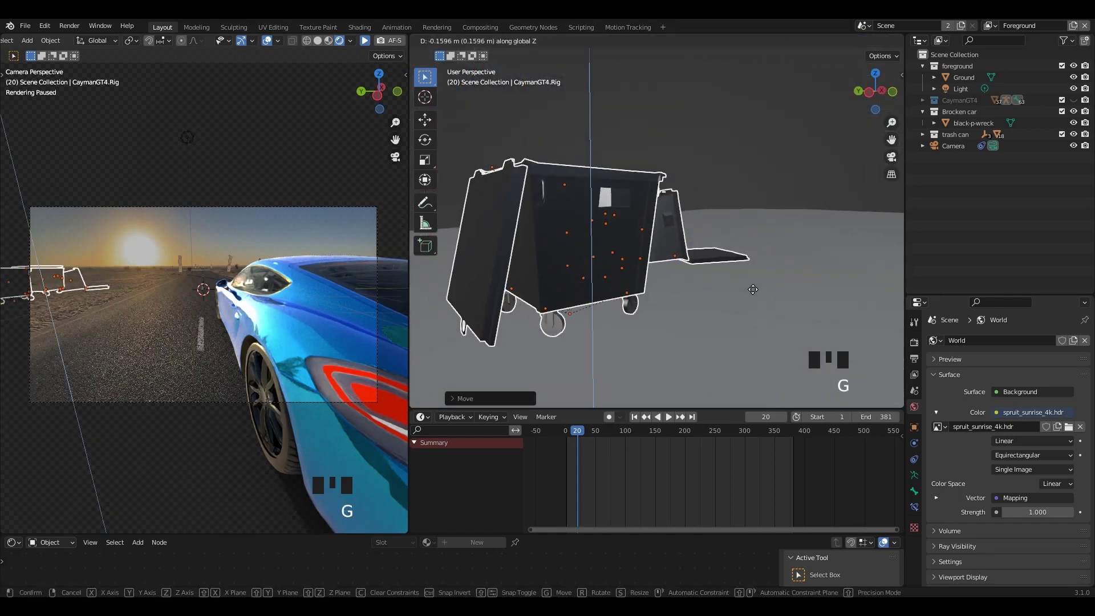
{"action": "left_click", "coordinate": [750, 164]}
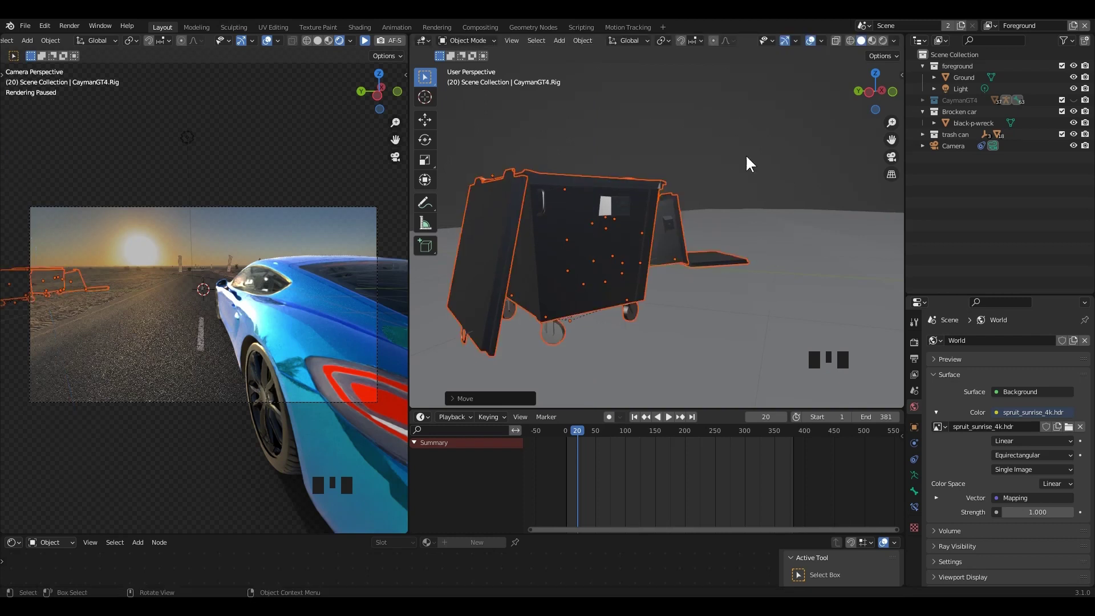
Step: Check the trash cans' placement beside the road in the rendered camera preview at frame 1
{"action": "left_click", "coordinate": [364, 41]}
{"action": "left_click", "coordinate": [634, 417]}
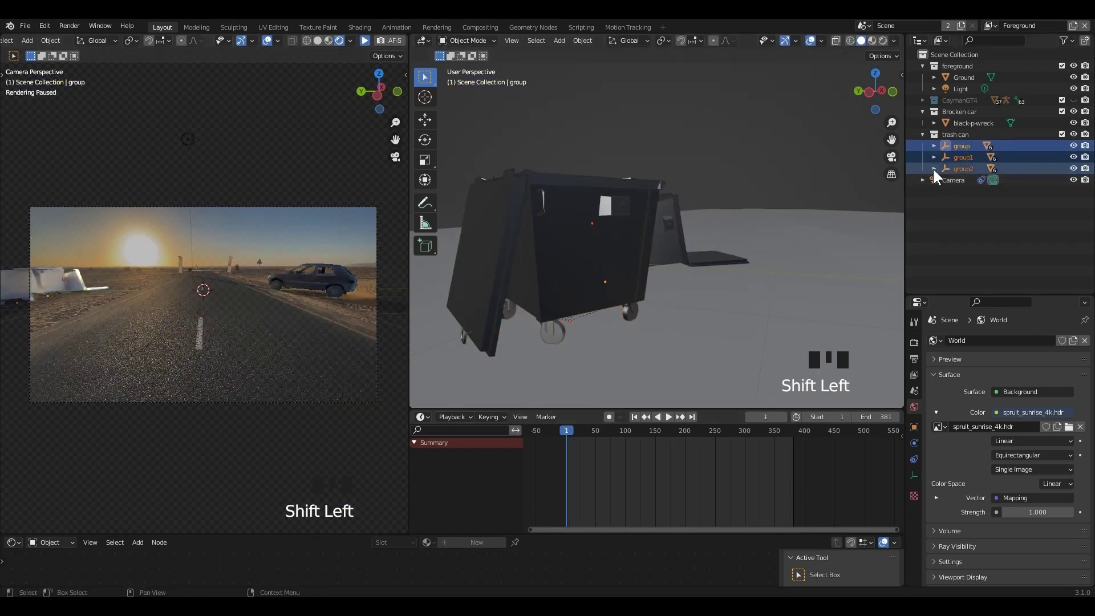
{"action": "middle_click_drag", "start_coordinate": [661, 251], "coordinate": [662, 236]}
{"action": "left_click", "coordinate": [718, 250]}
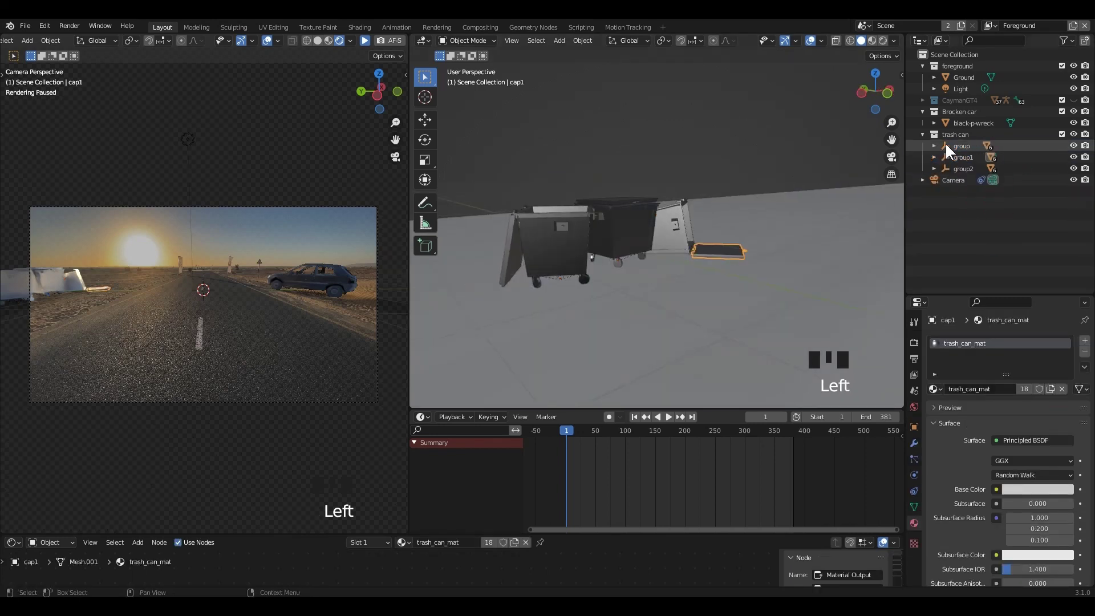
{"action": "right_click", "coordinate": [950, 146]}
{"action": "left_click", "coordinate": [928, 210]}
{"action": "right_click", "coordinate": [957, 166]}
{"action": "left_click", "coordinate": [957, 165]}
{"action": "key", "text": "ctrl+z"}
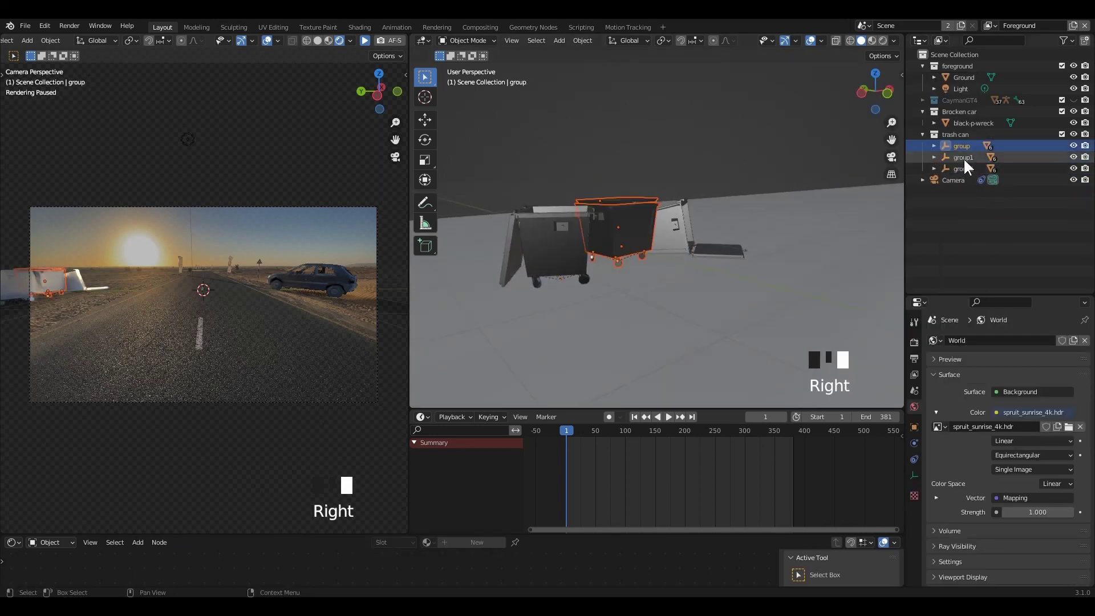
{"action": "right_click", "coordinate": [962, 158]}
{"action": "left_click", "coordinate": [957, 156]}
Step: Select every part of the three trash can groups and move them nearer the road in the camera view
{"action": "left_click", "coordinate": [933, 146]}
{"action": "left_click", "coordinate": [955, 157]}
{"action": "left_click", "coordinate": [950, 215], "text": "shift"}
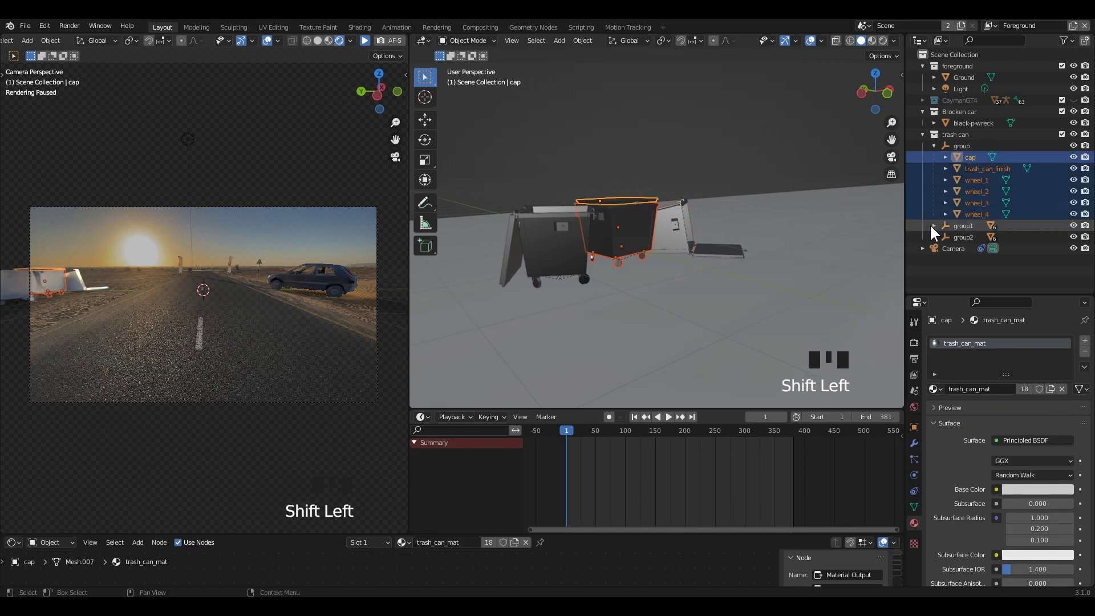
{"action": "left_click", "coordinate": [932, 226], "text": "shift"}
{"action": "left_click", "coordinate": [933, 272], "text": "shift"}
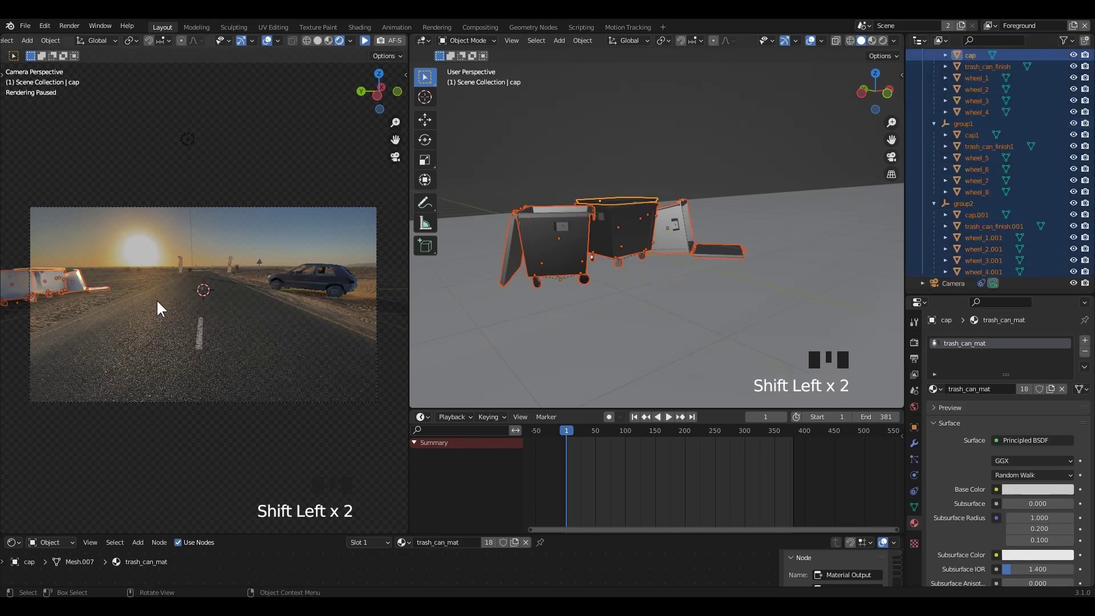
{"action": "key", "text": "g"}
{"action": "left_click", "coordinate": [741, 342]}
Step: Rotate the trash cans slightly to match the ground slope and refresh the rendered preview
{"action": "scroll", "coordinate": [788, 317], "scroll_direction": "up", "scroll_amount": 2}
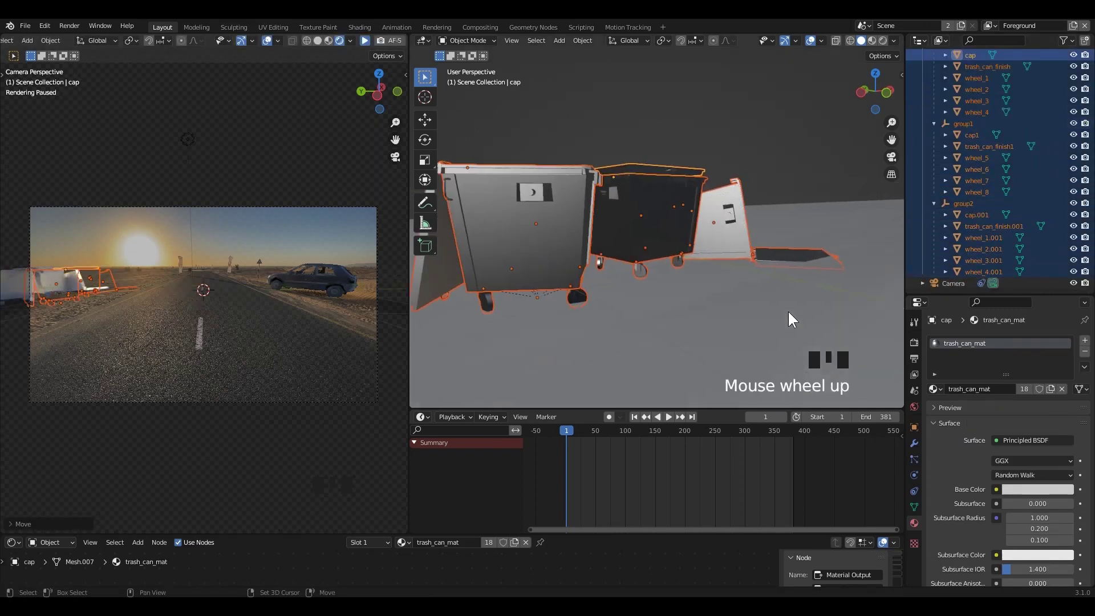
{"action": "key", "text": "r"}
{"action": "right_click", "coordinate": [812, 322]}
{"action": "key", "text": "KP_1"}
{"action": "scroll", "coordinate": [716, 285], "scroll_direction": "up", "scroll_amount": 8}
{"action": "scroll", "coordinate": [689, 272], "scroll_direction": "down", "scroll_amount": 3}
{"action": "middle_click_drag", "start_coordinate": [689, 272], "coordinate": [748, 305]}
{"action": "key", "text": "r"}
{"action": "left_click", "coordinate": [805, 292]}
{"action": "left_click", "coordinate": [364, 40]}
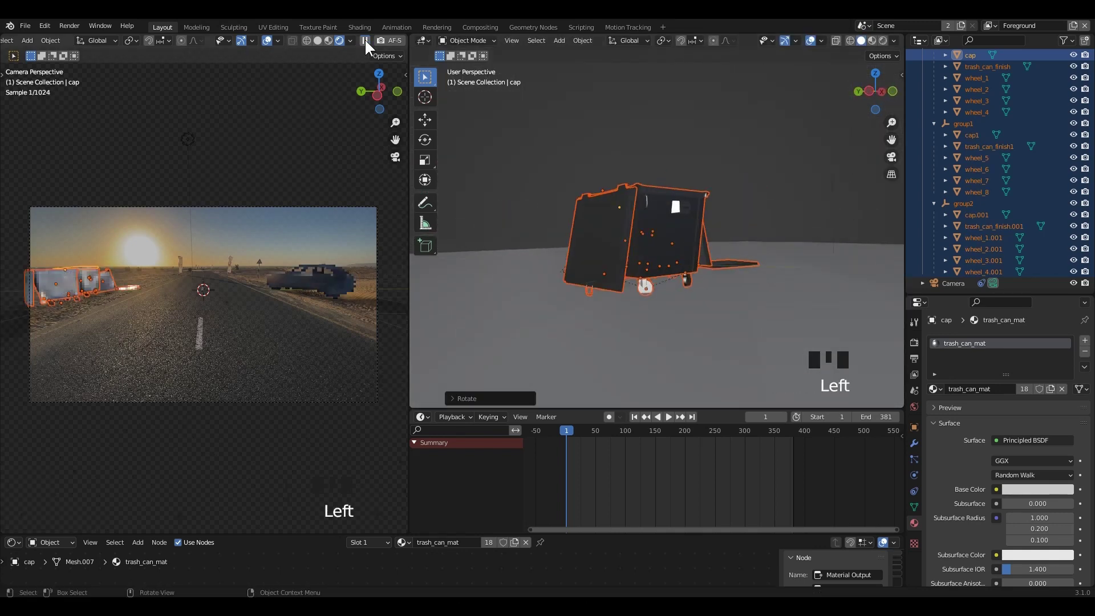
{"action": "left_click", "coordinate": [365, 41]}
Step: Select the front trash can's body and enlarge the shader editor to show its trash_can_mat nodes
{"action": "left_click", "coordinate": [886, 260]}
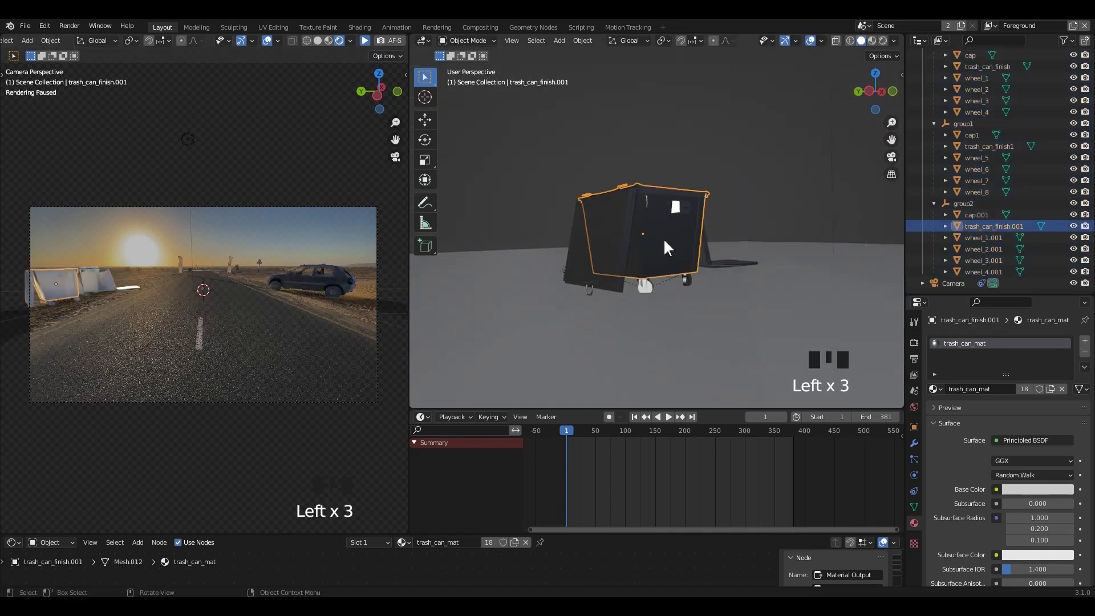
{"action": "left_click_drag", "start_coordinate": [555, 534], "coordinate": [576, 371]}
{"action": "left_click_drag", "start_coordinate": [575, 408], "coordinate": [570, 341]}
{"action": "scroll", "coordinate": [365, 502], "scroll_direction": "down", "scroll_amount": 5}
{"action": "middle_click_drag", "start_coordinate": [364, 502], "coordinate": [516, 480]}
{"action": "scroll", "coordinate": [404, 437], "scroll_direction": "up", "scroll_amount": 7}
{"action": "scroll", "coordinate": [516, 480], "scroll_direction": "up", "scroll_amount": 1}
{"action": "middle_click_drag", "start_coordinate": [210, 443], "coordinate": [222, 447]}
Step: Switch to File Explorer and bring the AM_trash_can and NM_trash_can textures into the trash_can_mat node tree
{"action": "key", "text": "alt+Tab"}
{"action": "left_click_drag", "start_coordinate": [579, 199], "coordinate": [608, 199]}
{"action": "left_click_drag", "start_coordinate": [737, 136], "coordinate": [291, 381]}
{"action": "left_click_drag", "start_coordinate": [945, 137], "coordinate": [243, 542]}
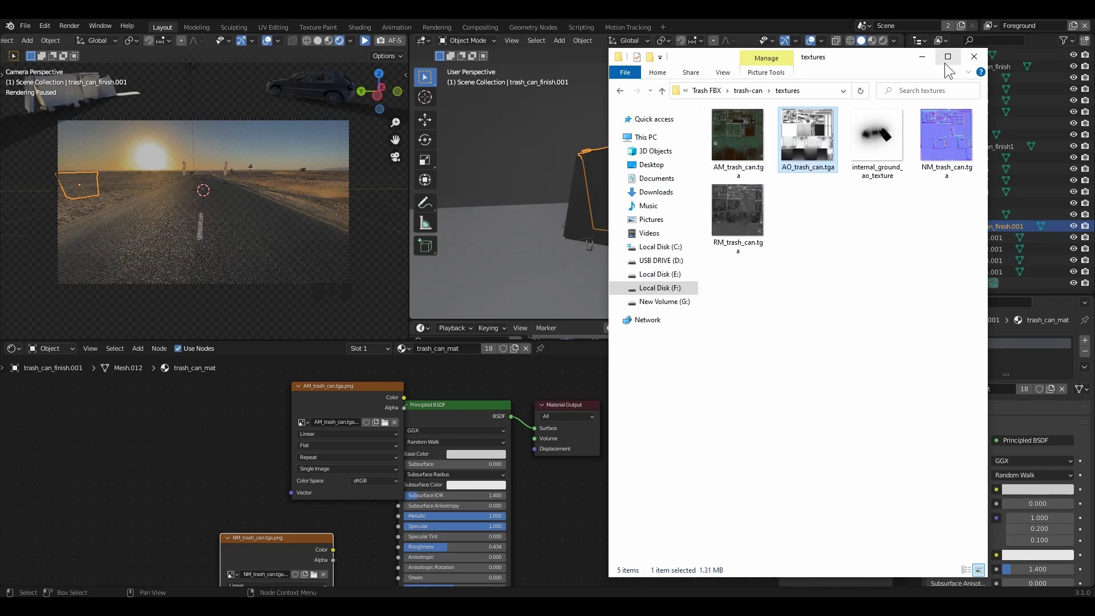
{"action": "left_click", "coordinate": [921, 56]}
Step: Isolate the selected trash can body in local view and switch that viewport to rendered shading
{"action": "scroll", "coordinate": [425, 426], "scroll_direction": "up", "scroll_amount": 2}
{"action": "middle_click_drag", "start_coordinate": [425, 425], "coordinate": [534, 423]}
{"action": "key", "text": "KP_Divide"}
{"action": "middle_click_drag", "start_coordinate": [727, 178], "coordinate": [727, 206], "text": "shift"}
{"action": "left_click", "coordinate": [882, 40]}
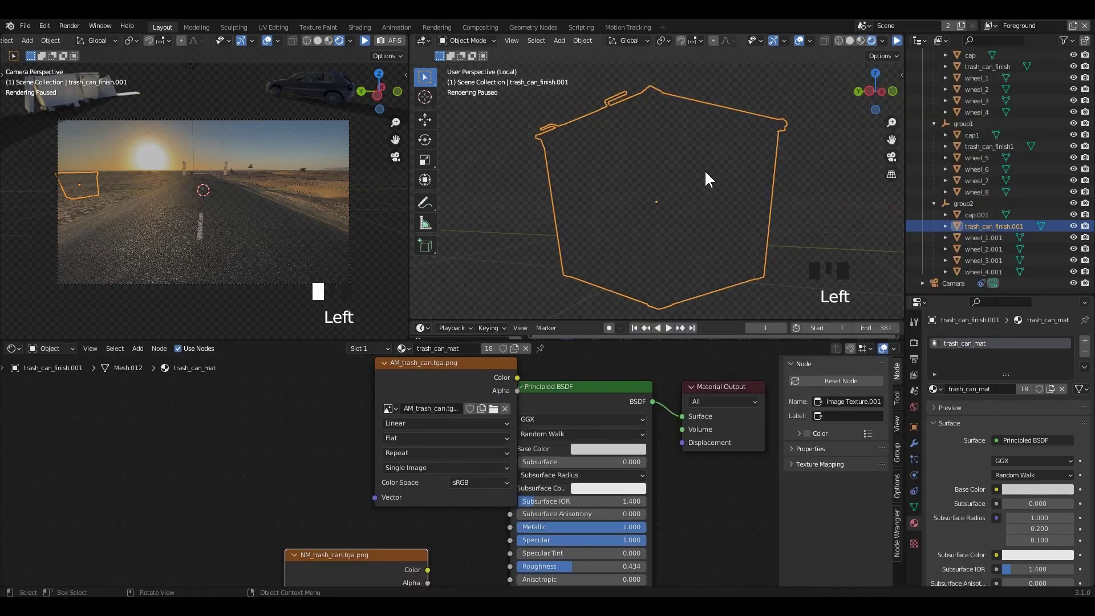
{"action": "middle_click_drag", "start_coordinate": [813, 195], "coordinate": [912, 52]}
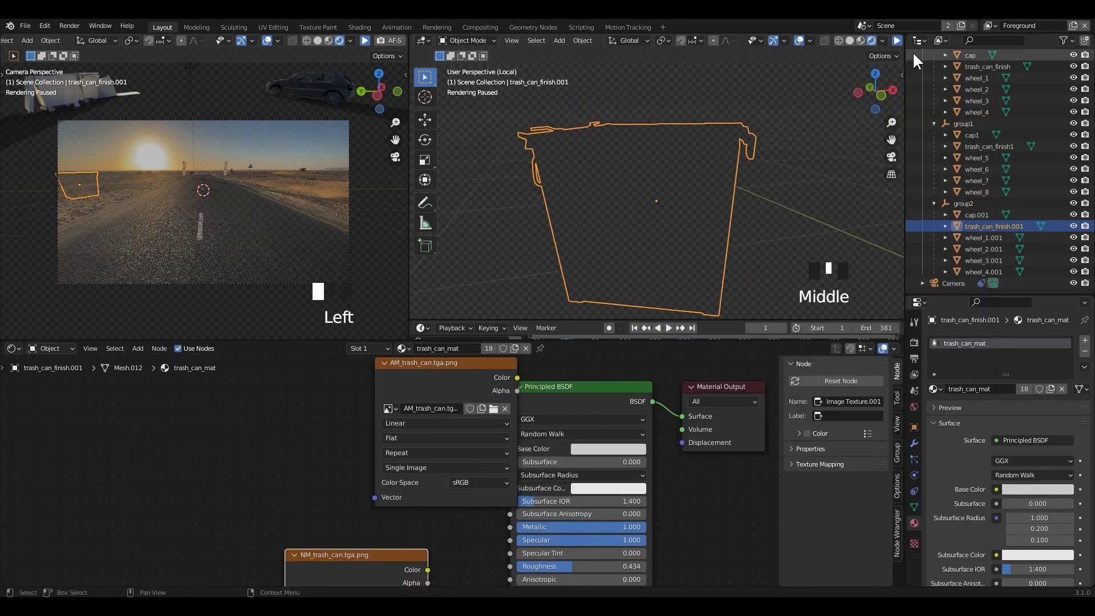
Step: Resume the rendered preview and connect the AM_trash_can texture's color to the Principled BSDF's Base Color
{"action": "left_click", "coordinate": [896, 40]}
{"action": "middle_click_drag", "start_coordinate": [573, 204], "coordinate": [560, 170], "text": "shift"}
{"action": "left_click_drag", "start_coordinate": [468, 388], "coordinate": [510, 448]}
{"action": "scroll", "coordinate": [510, 449], "scroll_direction": "down", "scroll_amount": 4}
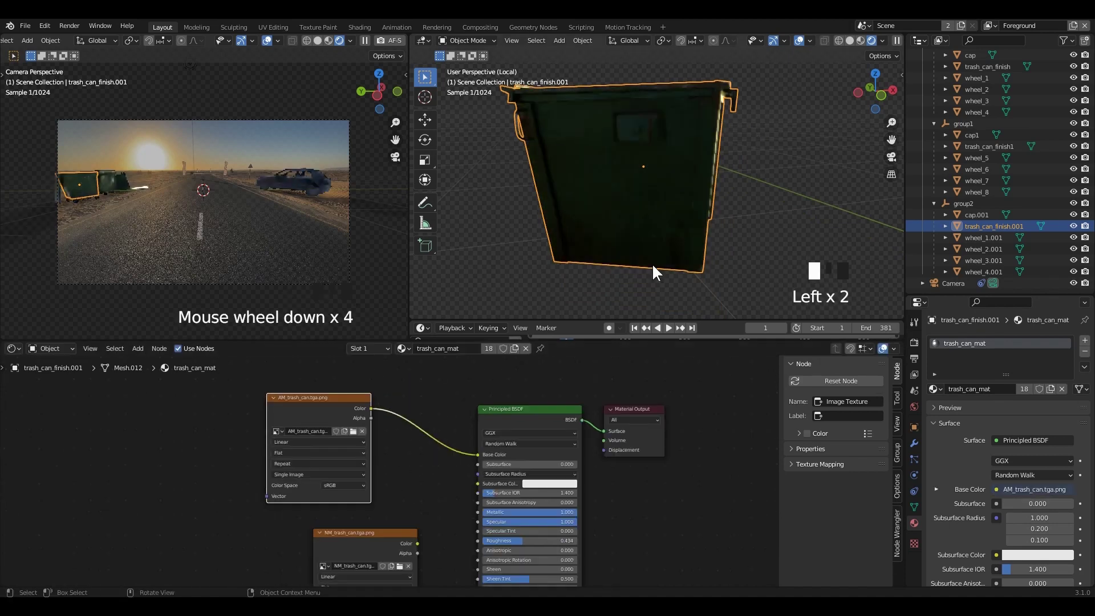
{"action": "middle_click_drag", "start_coordinate": [653, 265], "coordinate": [614, 242]}
{"action": "scroll", "coordinate": [513, 428], "scroll_direction": "down", "scroll_amount": 2}
Step: Set the NM_trash_can texture's color space to Non-Color and connect its color to the Normal/Map node
{"action": "middle_click_drag", "start_coordinate": [419, 510], "coordinate": [479, 405]}
{"action": "left_click_drag", "start_coordinate": [479, 406], "coordinate": [375, 490]}
{"action": "scroll", "coordinate": [425, 545], "scroll_direction": "up", "scroll_amount": 5}
{"action": "left_click", "coordinate": [317, 531]}
{"action": "left_click", "coordinate": [308, 459]}
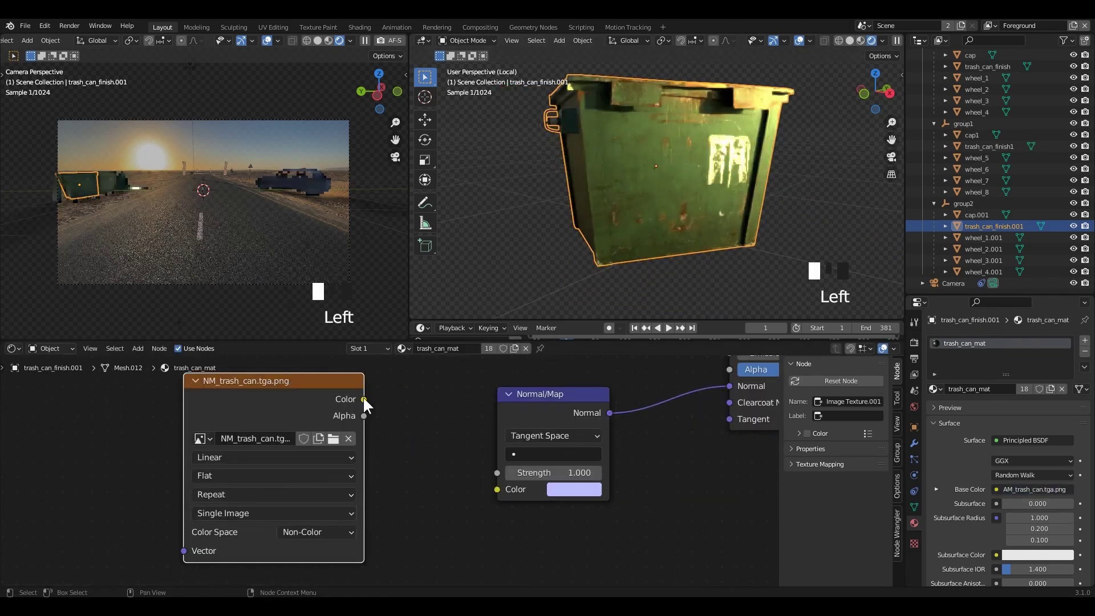
{"action": "left_click_drag", "start_coordinate": [363, 399], "coordinate": [497, 489]}
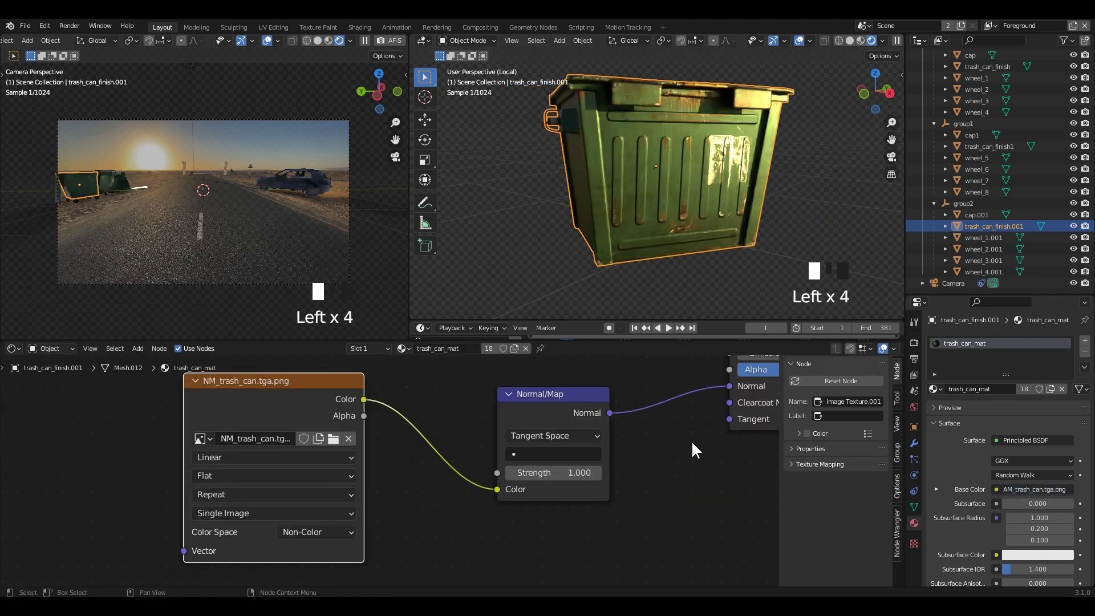
Step: Return the large viewport to solid shading, leave local view and save the file
{"action": "key", "text": "z"}
{"action": "key", "text": "KP_Divide"}
{"action": "left_click", "coordinate": [770, 129]}
{"action": "key", "text": "ctrl+s"}
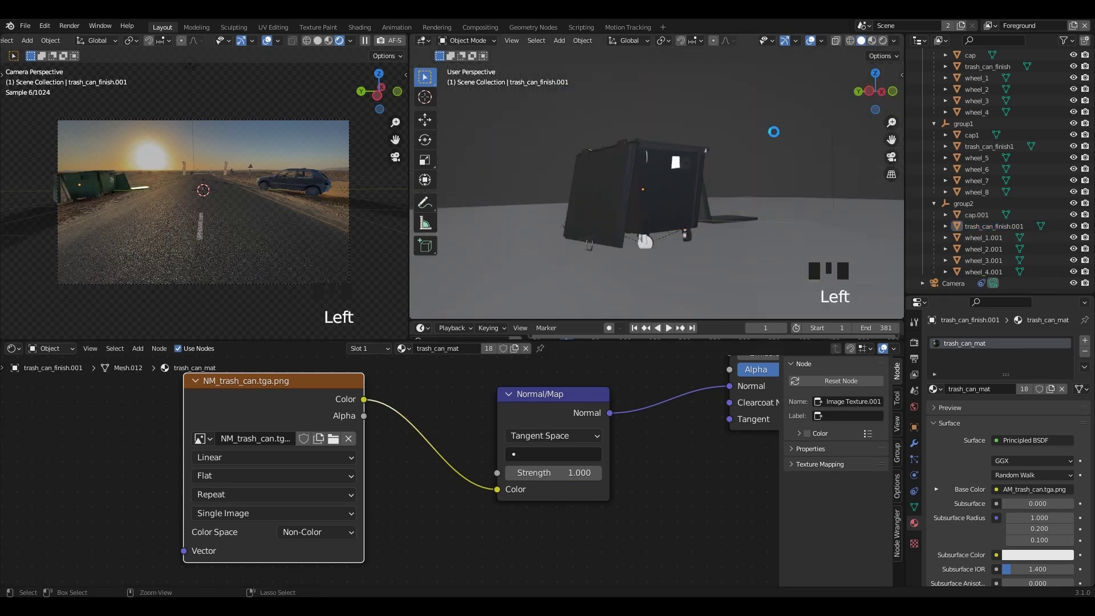
{"action": "scroll", "coordinate": [771, 131], "scroll_direction": "down", "scroll_amount": 4}
{"action": "mouse_move", "coordinate": [771, 131]}
{"action": "middle_mouse_down"}
{"action": "mouse_move", "coordinate": [720, 215]}
{"action": "mouse_move", "coordinate": [640, 181]}
{"action": "middle_mouse_up"}
Step: Enlarge the outliner, collapse the trash can collection, hide the black-p-wreck object, save and pause the camera preview
{"action": "left_click_drag", "start_coordinate": [967, 294], "coordinate": [966, 403]}
{"action": "left_click", "coordinate": [922, 134]}
{"action": "left_click", "coordinate": [1073, 122]}
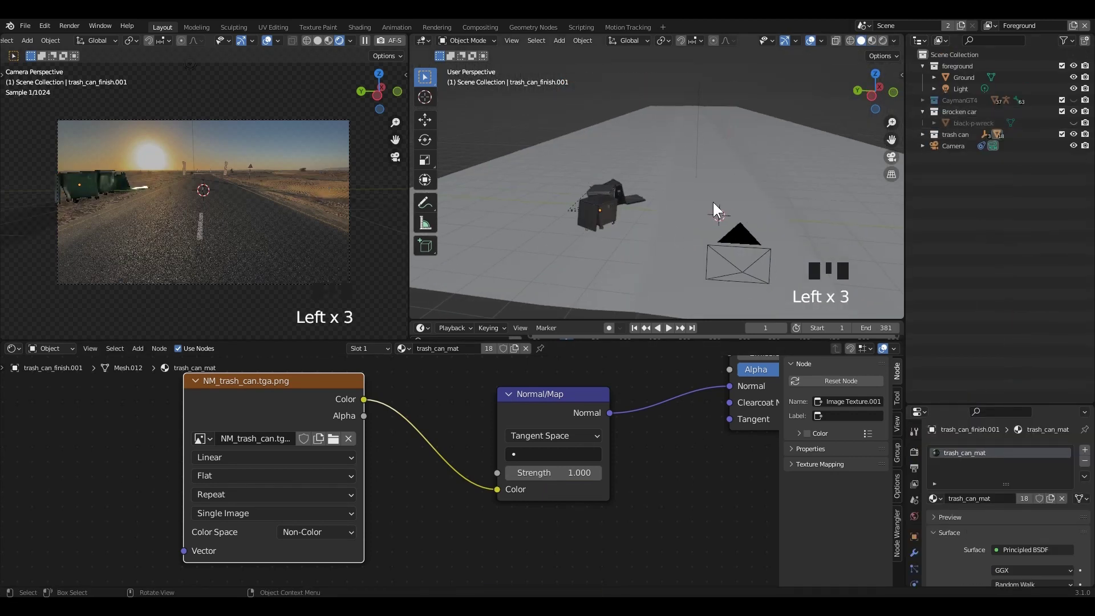
{"action": "key", "text": "ctrl+s"}
{"action": "left_click", "coordinate": [364, 41]}
Step: Import the trash bags FBX model into the scene
{"action": "scroll", "coordinate": [520, 112], "scroll_direction": "down", "scroll_amount": 3}
{"action": "middle_click_drag", "start_coordinate": [521, 112], "coordinate": [517, 118], "text": "shift"}
{"action": "left_click", "coordinate": [25, 26]}
{"action": "mouse_move", "coordinate": [57, 179]}
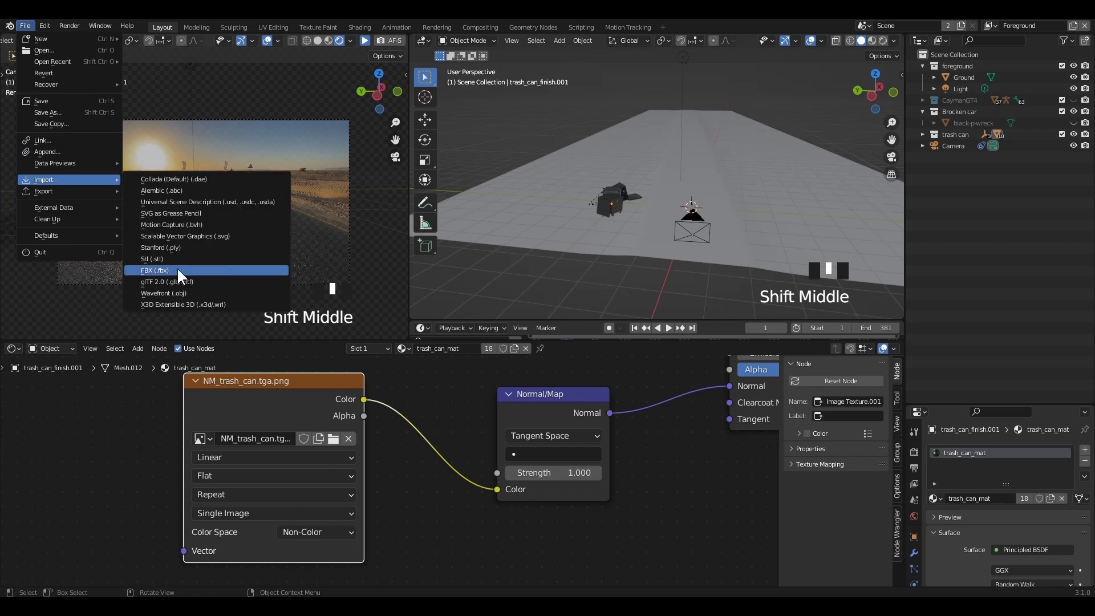
{"action": "left_click", "coordinate": [177, 266]}
{"action": "left_click", "coordinate": [384, 159]}
{"action": "double_click", "coordinate": [386, 222]}
{"action": "left_click", "coordinate": [386, 222]}
{"action": "left_click", "coordinate": [748, 456]}
Step: Isolate the imported trash bags in local view and delete one of them
{"action": "middle_click_drag", "start_coordinate": [741, 228], "coordinate": [651, 201]}
{"action": "scroll", "coordinate": [651, 202], "scroll_direction": "up", "scroll_amount": 2}
{"action": "key", "text": "KP_Divide"}
{"action": "left_click", "coordinate": [671, 214]}
{"action": "key", "text": "Delete"}
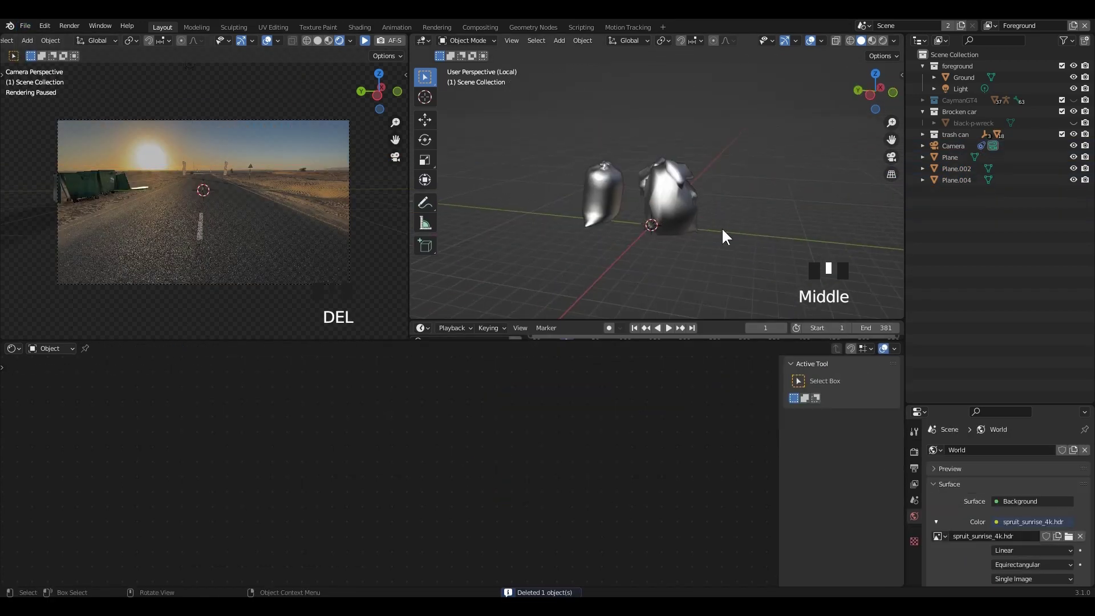
Step: Show the isolated trash bags in rendered shading with the preview running
{"action": "mouse_move", "coordinate": [724, 237]}
{"action": "middle_mouse_down"}
{"action": "mouse_move", "coordinate": [675, 246]}
{"action": "mouse_move", "coordinate": [837, 65]}
{"action": "middle_mouse_up"}
{"action": "left_click", "coordinate": [883, 40]}
{"action": "left_click", "coordinate": [898, 40]}
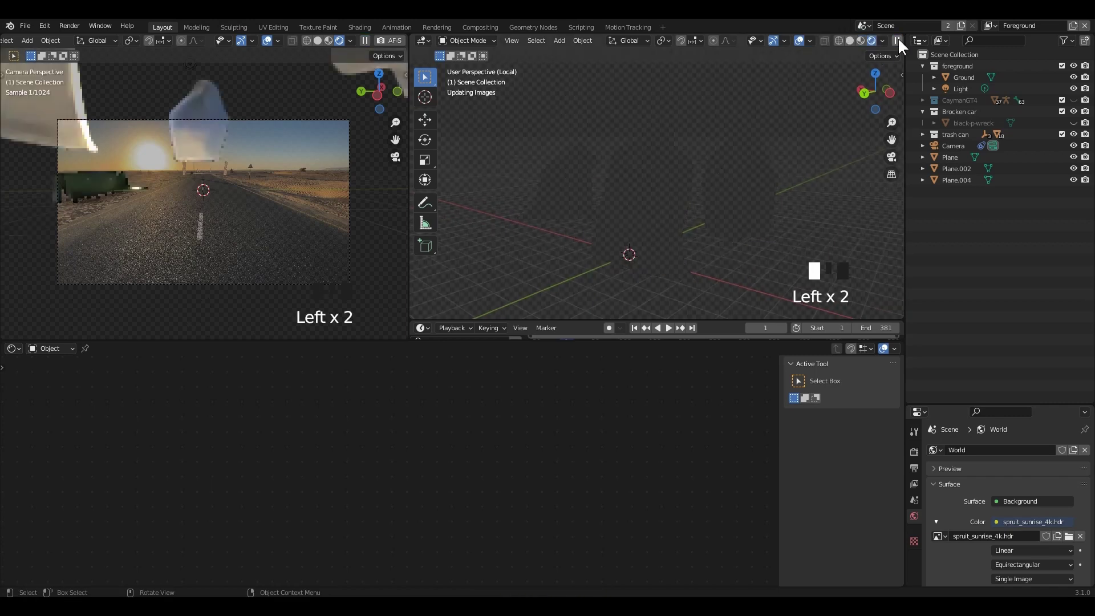
Step: Select the Plane.002 trash bag, bring its Bag00 material nodes into view and enlarge the properties editor
{"action": "middle_click_drag", "start_coordinate": [634, 215], "coordinate": [600, 201], "text": "shift"}
{"action": "left_click", "coordinate": [599, 201]}
{"action": "scroll", "coordinate": [525, 539], "scroll_direction": "down", "scroll_amount": 13}
{"action": "scroll", "coordinate": [519, 530], "scroll_direction": "up", "scroll_amount": 4}
{"action": "middle_click_drag", "start_coordinate": [512, 519], "coordinate": [482, 499]}
{"action": "left_click_drag", "start_coordinate": [958, 404], "coordinate": [958, 277]}
{"action": "scroll", "coordinate": [673, 410], "scroll_direction": "up", "scroll_amount": 5}
{"action": "left_click", "coordinate": [434, 500]}
Step: Switch to File Explorer and open the textures folder inside trash-bags
{"action": "key", "text": "alt+Tab"}
{"action": "left_click", "coordinate": [661, 91]}
{"action": "left_click", "coordinate": [661, 91]}
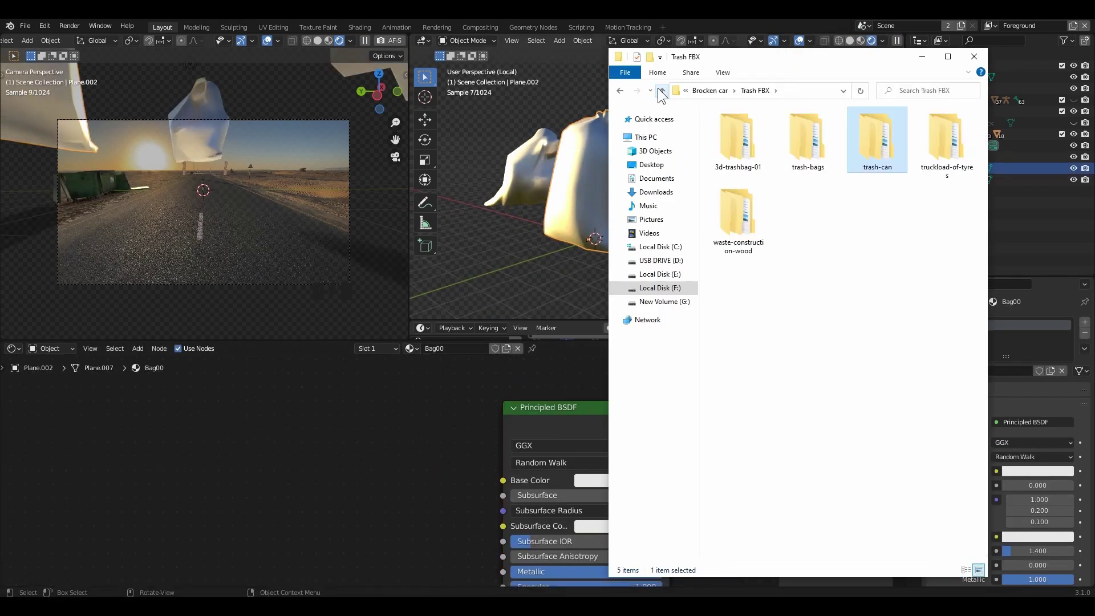
{"action": "double_click", "coordinate": [807, 140]}
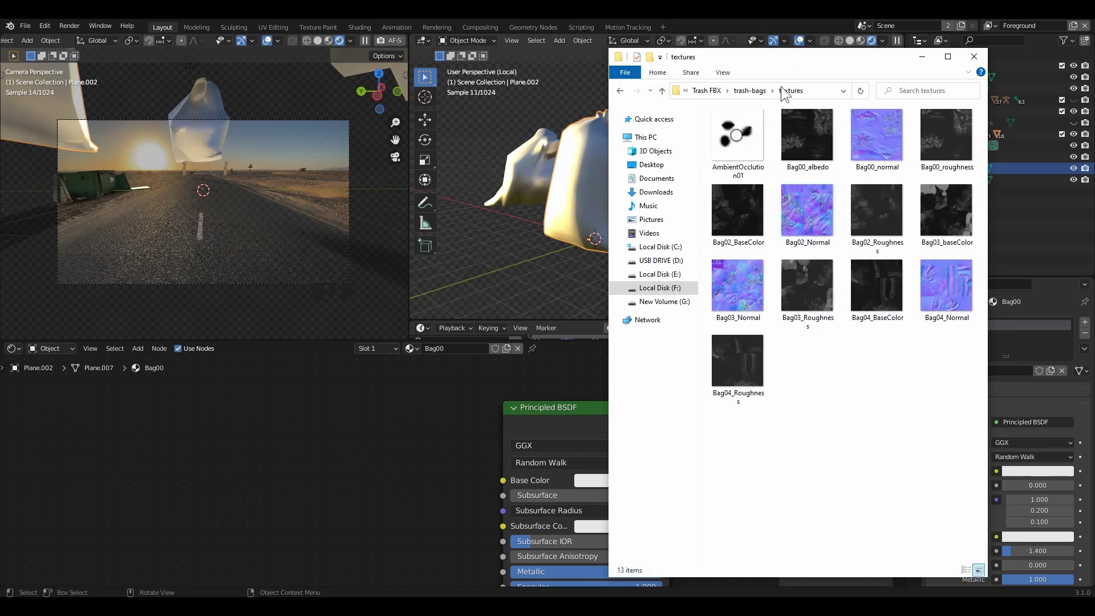
Step: Bring the Bag00_roughness and Bag00_normal textures into the Bag00 node tree and delete the mistakenly added Bag02_BaseColor node
{"action": "left_click_drag", "start_coordinate": [777, 65], "coordinate": [804, 70]}
{"action": "left_click_drag", "start_coordinate": [764, 216], "coordinate": [482, 402]}
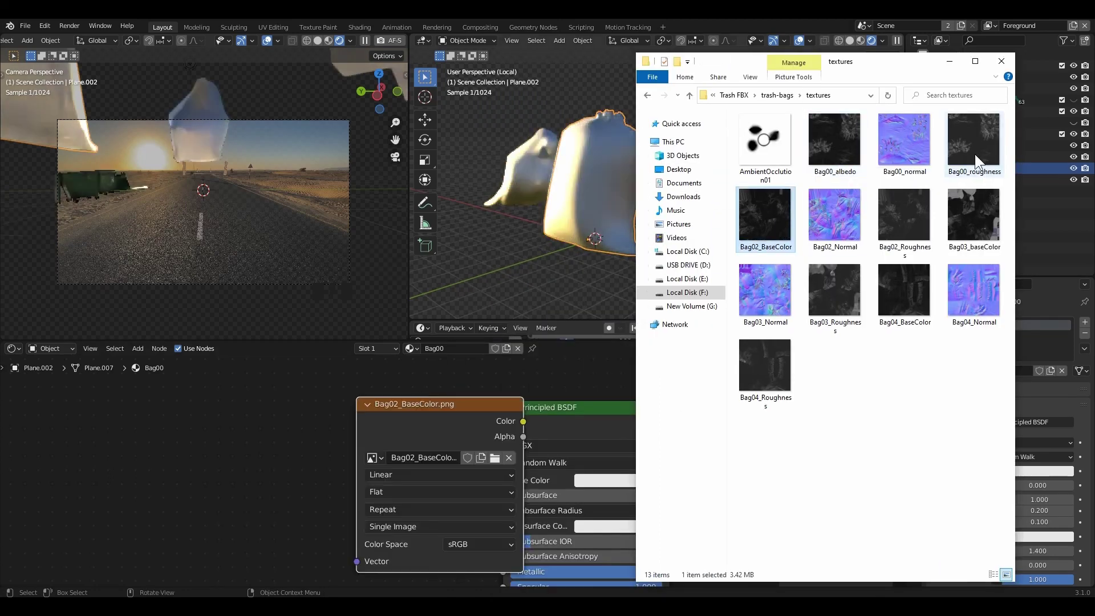
{"action": "left_click_drag", "start_coordinate": [976, 161], "coordinate": [245, 506]}
{"action": "left_click", "coordinate": [975, 288]}
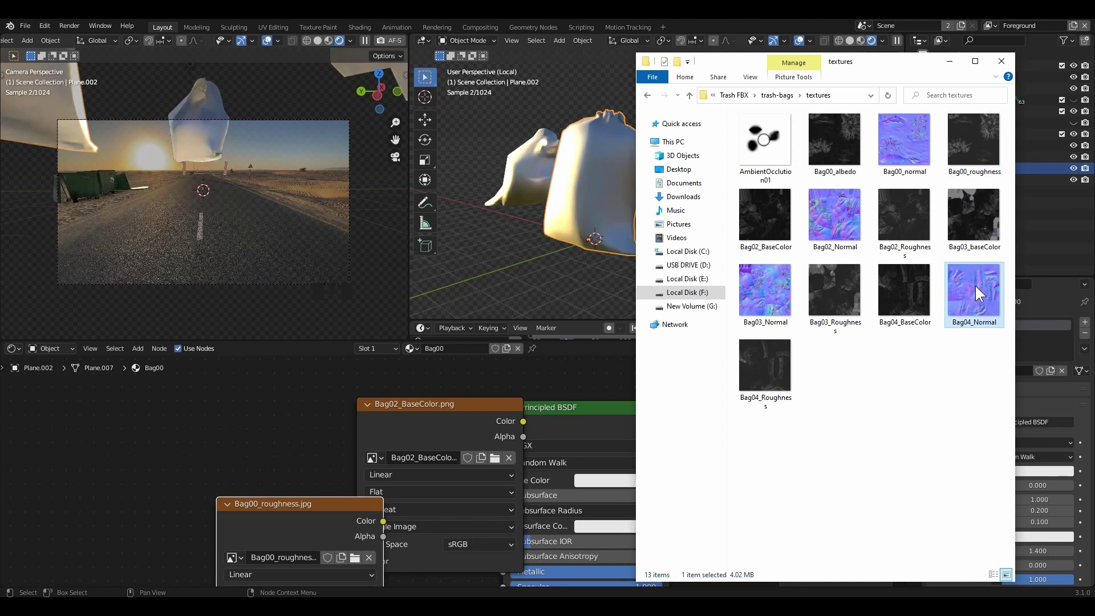
{"action": "left_click", "coordinate": [908, 150]}
{"action": "left_click_drag", "start_coordinate": [200, 443], "coordinate": [201, 444]}
{"action": "left_click", "coordinate": [464, 425]}
{"action": "key", "text": "Delete"}
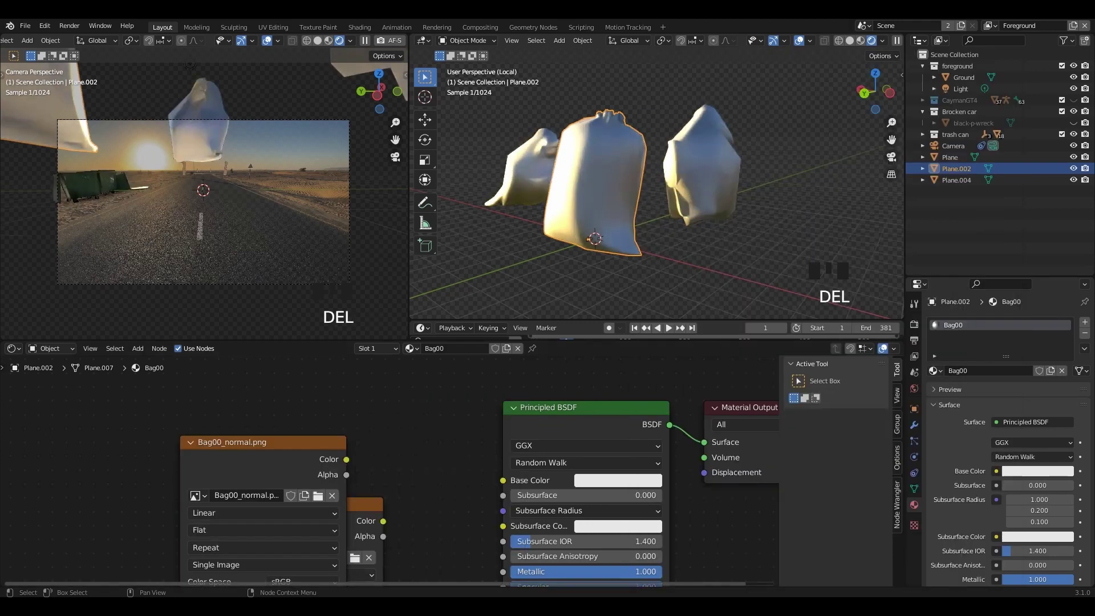
Step: Bring the Bag00_albedo texture from File Explorer into the Bag00 node tree and connect it to Base Color
{"action": "key", "text": "alt+Tab"}
{"action": "left_click", "coordinate": [841, 168]}
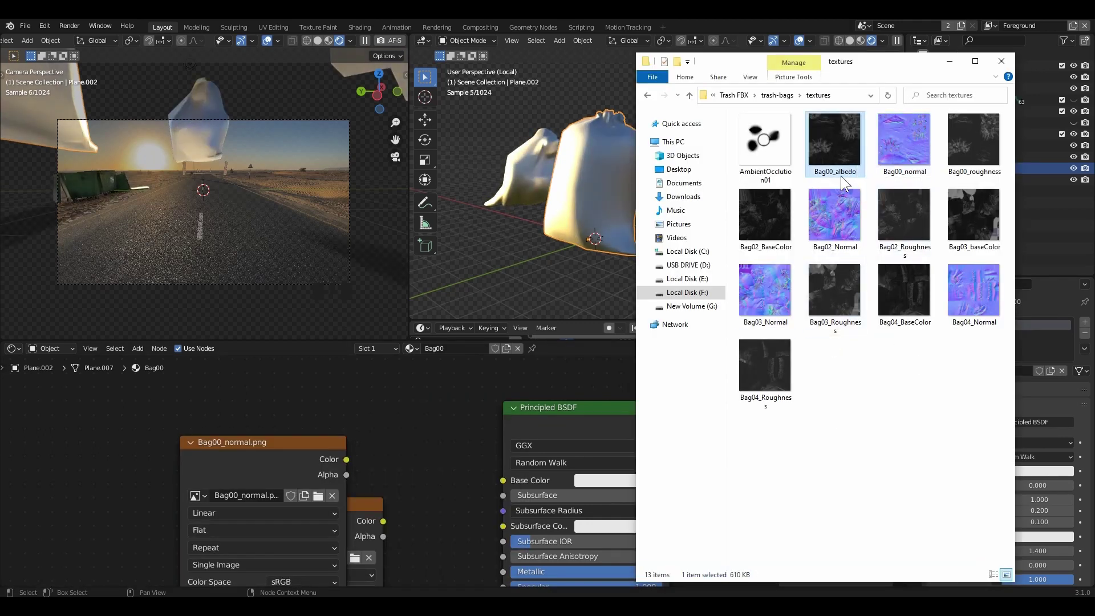
{"action": "left_click_drag", "start_coordinate": [833, 145], "coordinate": [537, 389]}
{"action": "left_click", "coordinate": [537, 389]}
{"action": "scroll", "coordinate": [542, 382], "scroll_direction": "up", "scroll_amount": 4}
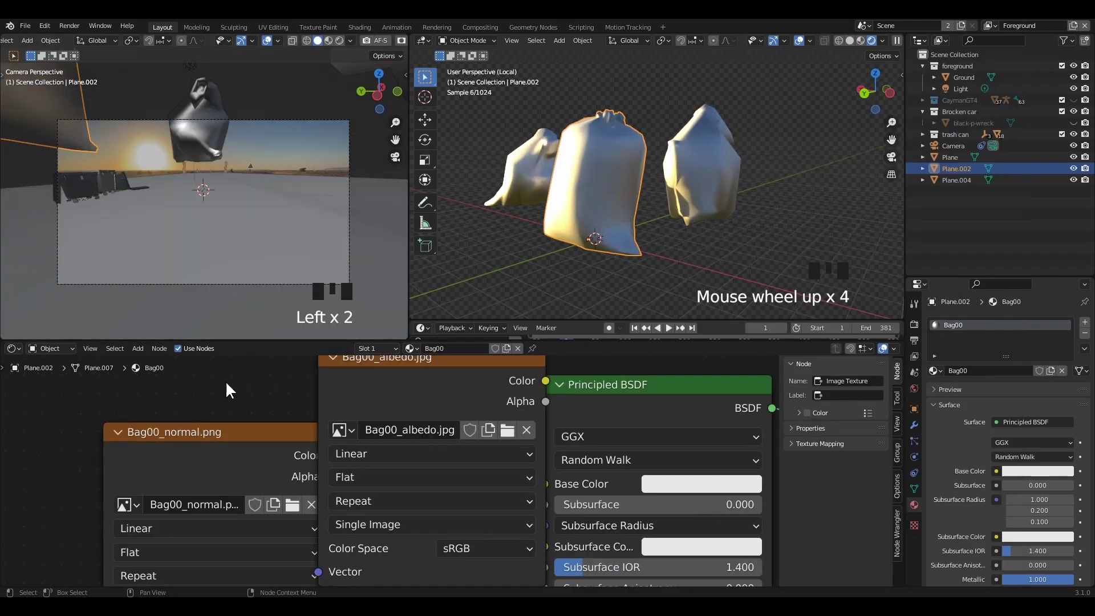
{"action": "middle_click_drag", "start_coordinate": [542, 382], "coordinate": [395, 411]}
{"action": "left_click_drag", "start_coordinate": [385, 404], "coordinate": [601, 555]}
{"action": "scroll", "coordinate": [557, 464], "scroll_direction": "down", "scroll_amount": 7}
{"action": "left_click_drag", "start_coordinate": [420, 431], "coordinate": [311, 390]}
{"action": "middle_click_drag", "start_coordinate": [319, 445], "coordinate": [402, 388]}
{"action": "scroll", "coordinate": [402, 393], "scroll_direction": "down", "scroll_amount": 7}
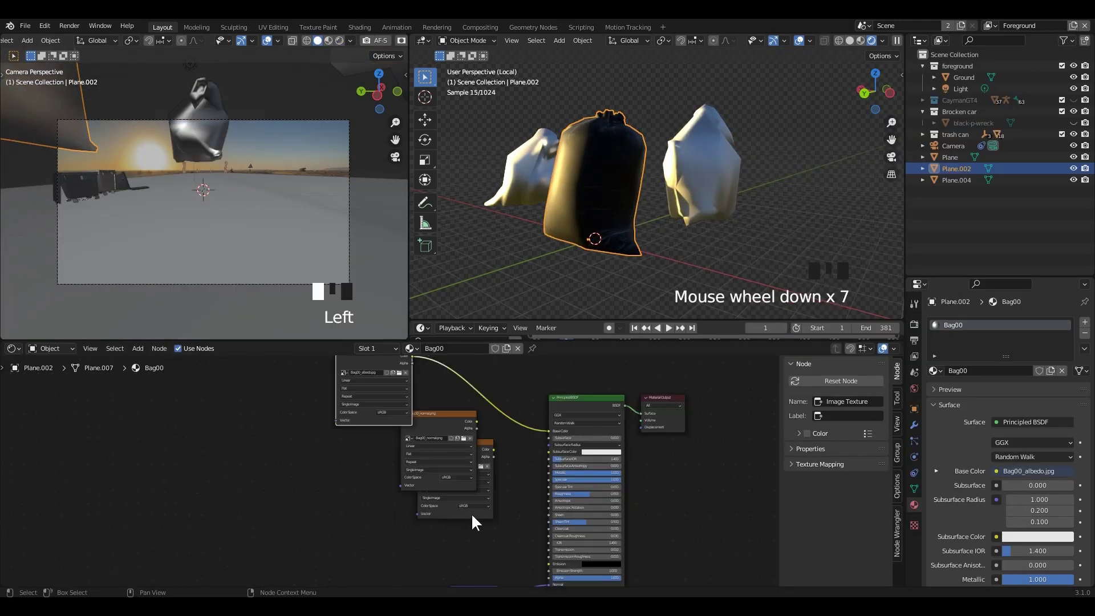
Step: Spread out the Bag00 roughness and normal texture nodes and set Bag00_roughness to Non-Color
{"action": "left_click_drag", "start_coordinate": [472, 515], "coordinate": [376, 546]}
{"action": "middle_click_drag", "start_coordinate": [377, 546], "coordinate": [428, 447]}
{"action": "scroll", "coordinate": [427, 447], "scroll_direction": "up", "scroll_amount": 6}
{"action": "left_click_drag", "start_coordinate": [428, 448], "coordinate": [398, 529]}
{"action": "middle_click_drag", "start_coordinate": [456, 428], "coordinate": [430, 489]}
{"action": "left_click_drag", "start_coordinate": [377, 490], "coordinate": [394, 388]}
{"action": "middle_click_drag", "start_coordinate": [394, 513], "coordinate": [392, 486]}
Step: Change the Bag00_normal texture's color space and connect its color to the NormalMap node
{"action": "left_click_drag", "start_coordinate": [365, 504], "coordinate": [370, 534]}
{"action": "middle_click_drag", "start_coordinate": [388, 558], "coordinate": [388, 445]}
{"action": "left_click", "coordinate": [378, 501]}
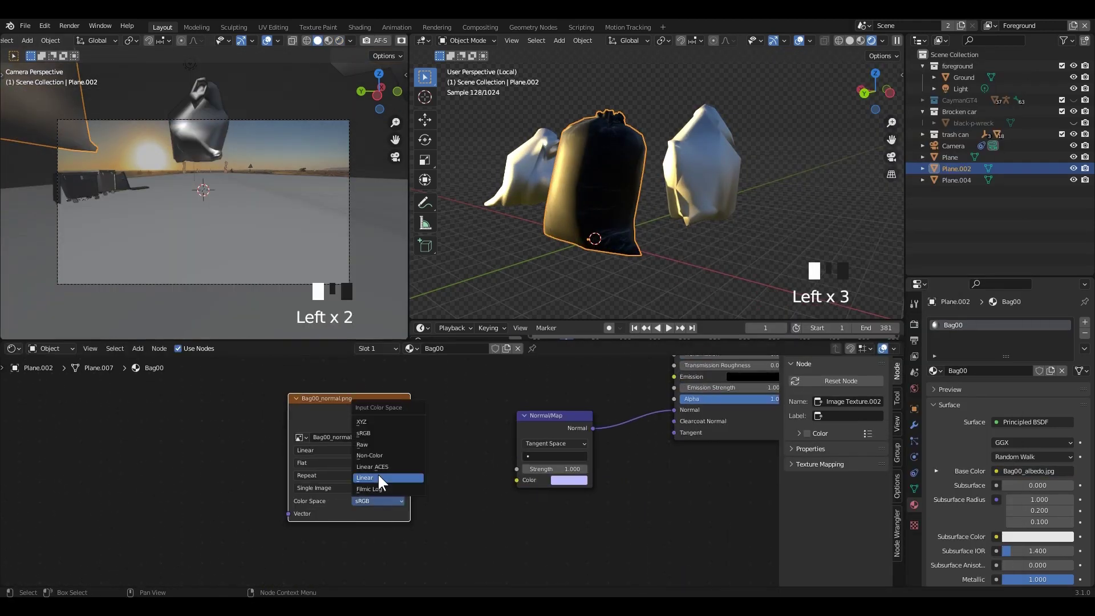
{"action": "left_click_drag", "start_coordinate": [501, 477], "coordinate": [516, 479]}
{"action": "middle_click_drag", "start_coordinate": [420, 504], "coordinate": [399, 440]}
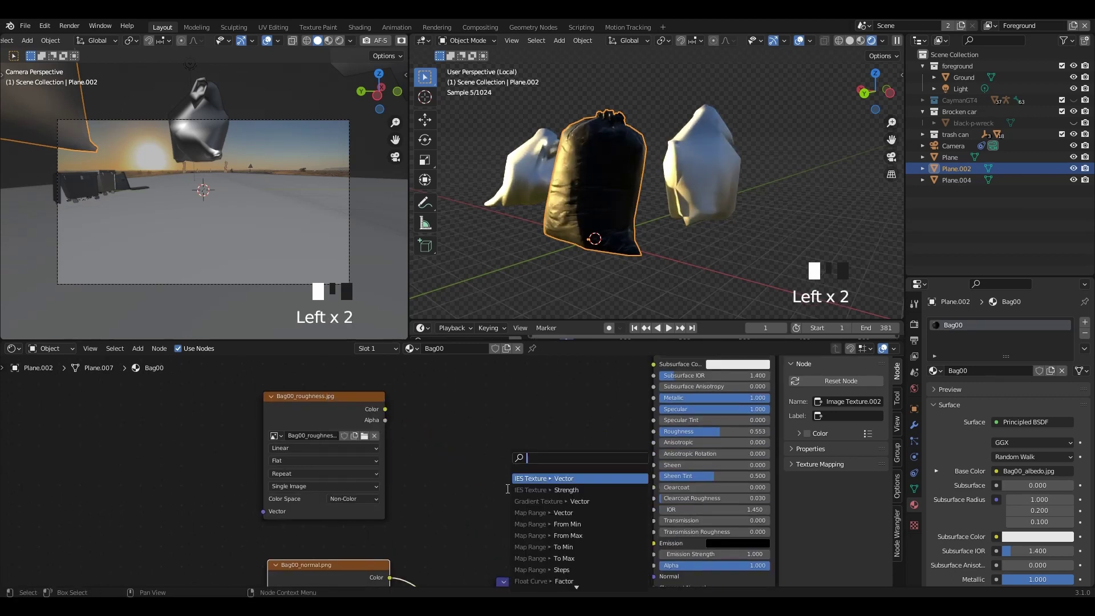
Step: Route the Bag00_roughness color through a new ColorRamp into the Principled BSDF's Roughness
{"action": "left_click", "coordinate": [558, 478]}
{"action": "right_click", "coordinate": [548, 491]}
{"action": "left_click_drag", "start_coordinate": [385, 409], "coordinate": [575, 460]}
{"action": "left_click", "coordinate": [583, 501]}
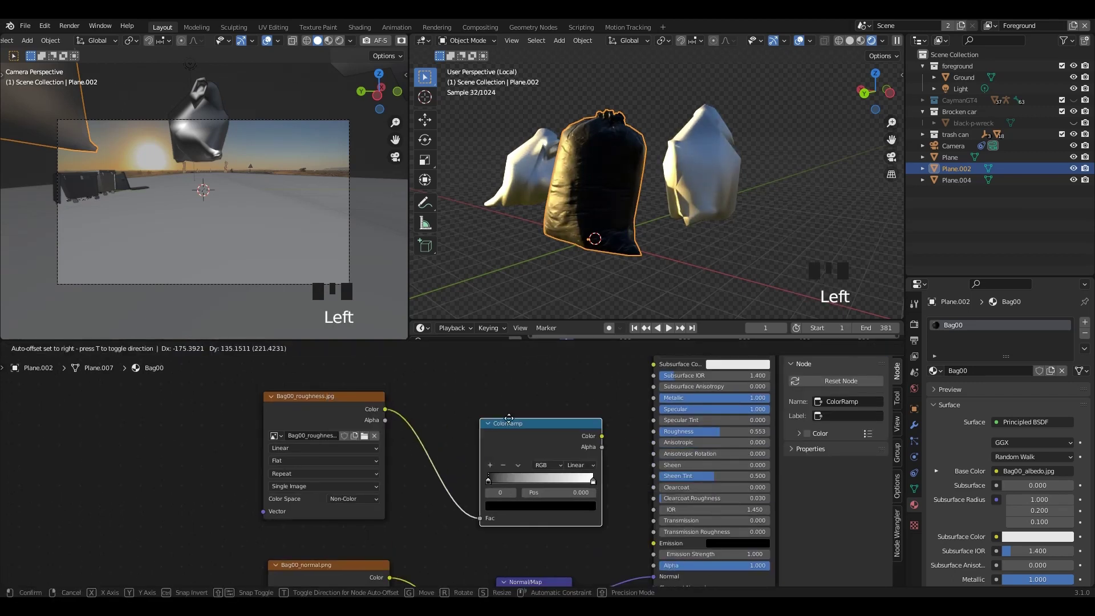
{"action": "left_click", "coordinate": [484, 442]}
{"action": "left_click_drag", "start_coordinate": [585, 423], "coordinate": [653, 432]}
Step: Select the bag with the Bag03 material and bring the Bag03_baseColor, Bag03_Normal and Bag03_Roughness textures into its node tree
{"action": "scroll", "coordinate": [533, 501], "scroll_direction": "up", "scroll_amount": 5}
{"action": "left_click", "coordinate": [705, 196]}
{"action": "middle_click_drag", "start_coordinate": [576, 403], "coordinate": [472, 479]}
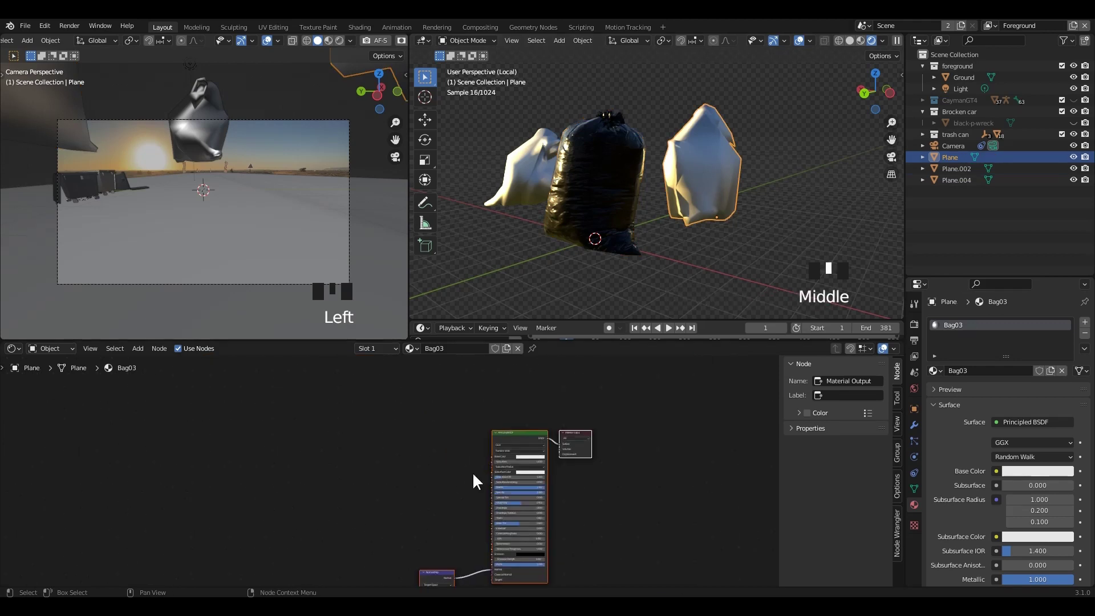
{"action": "scroll", "coordinate": [348, 495], "scroll_direction": "up", "scroll_amount": 4}
{"action": "key", "text": "alt+Tab"}
{"action": "left_click_drag", "start_coordinate": [972, 219], "coordinate": [420, 415]}
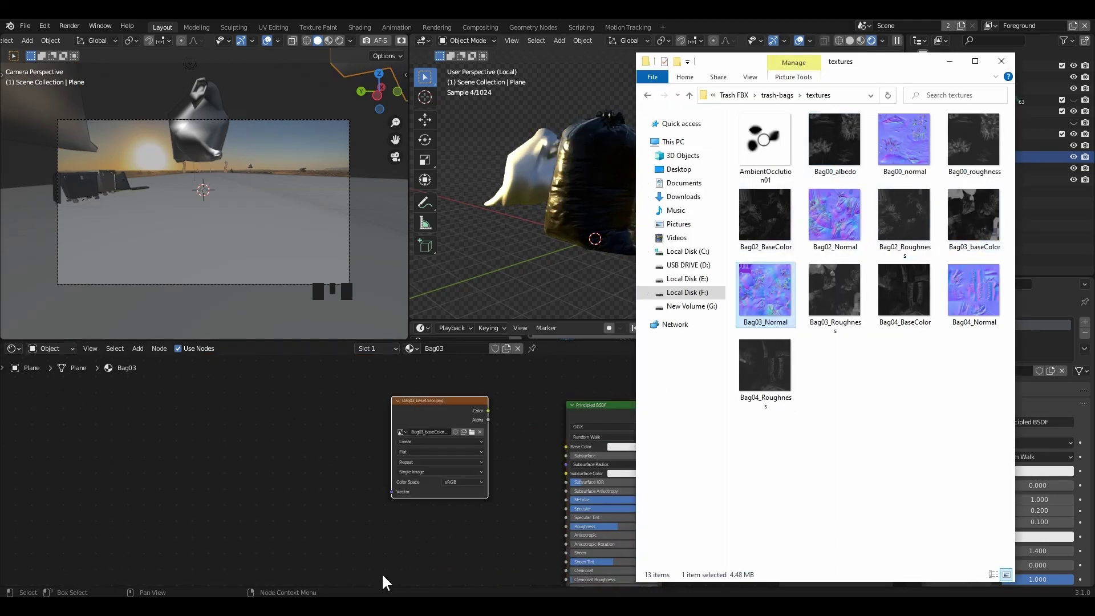
{"action": "left_click_drag", "start_coordinate": [281, 518], "coordinate": [270, 511]}
Step: Connect the Bag03_baseColor texture to Base Color and move its node aside
{"action": "left_click_drag", "start_coordinate": [488, 410], "coordinate": [566, 447]}
{"action": "left_click_drag", "start_coordinate": [425, 416], "coordinate": [356, 387]}
{"action": "middle_click_drag", "start_coordinate": [348, 485], "coordinate": [355, 421]}
{"action": "scroll", "coordinate": [355, 420], "scroll_direction": "up", "scroll_amount": 4}
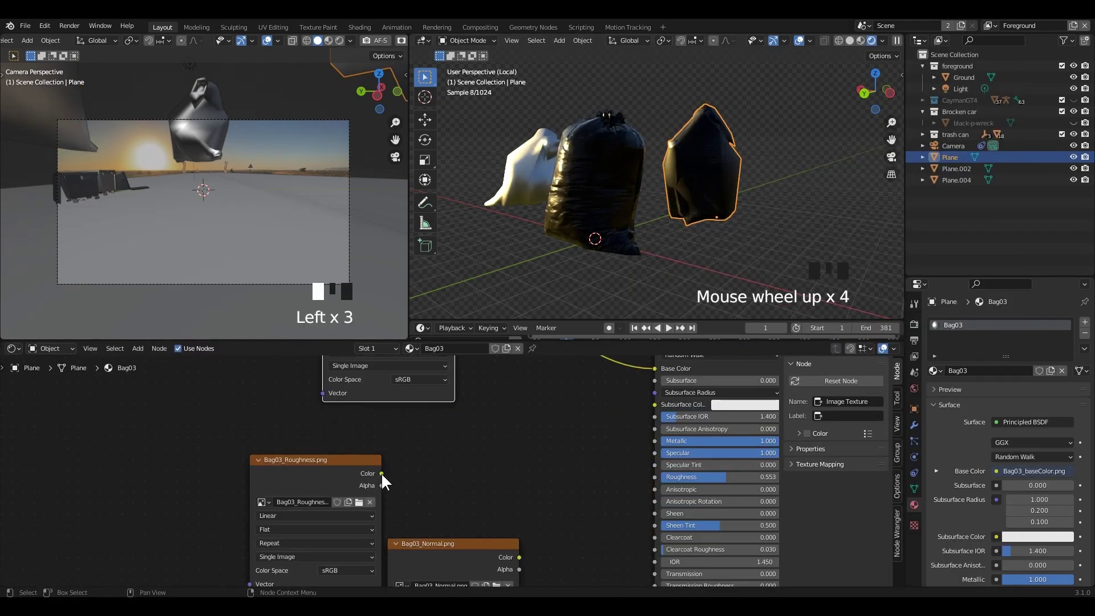
Step: Add a ColorRamp to the Bag03_Roughness texture's color output
{"action": "type", "text": "o"}
{"action": "left_click", "coordinate": [523, 490]}
{"action": "left_click", "coordinate": [506, 427]}
{"action": "middle_click_drag", "start_coordinate": [408, 519], "coordinate": [427, 430]}
Step: Set the Bag03_Normal texture to Non-Color and connect it through the Normal/Map node to the shader's Normal
{"action": "left_click", "coordinate": [372, 482]}
{"action": "left_click", "coordinate": [383, 519]}
{"action": "left_click_drag", "start_coordinate": [508, 426], "coordinate": [549, 453]}
{"action": "left_click", "coordinate": [437, 460]}
{"action": "scroll", "coordinate": [422, 501], "scroll_direction": "up", "scroll_amount": 3}
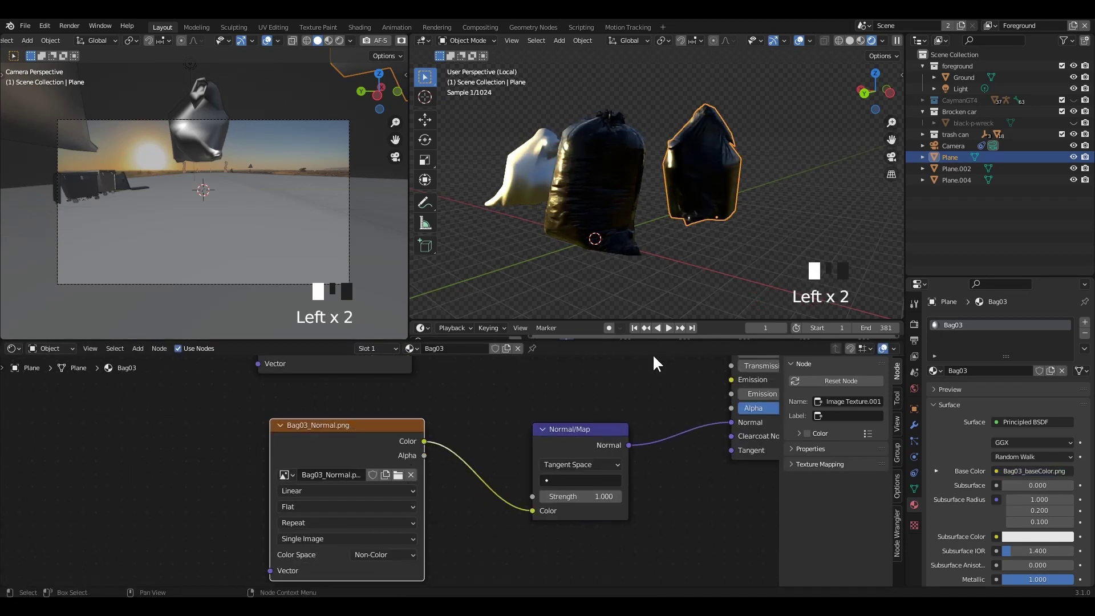
{"action": "scroll", "coordinate": [798, 199], "scroll_direction": "up", "scroll_amount": 4}
{"action": "left_click", "coordinate": [833, 199]}
{"action": "left_click_drag", "start_coordinate": [629, 444], "coordinate": [732, 422]}
Step: Select the remaining untextured bag and bring the Bag02_BaseColor, Bag02_Normal and Bag02_Roughness textures into its Bag02 node tree
{"action": "middle_click_drag", "start_coordinate": [741, 239], "coordinate": [607, 199]}
{"action": "left_click", "coordinate": [606, 195]}
{"action": "scroll", "coordinate": [640, 482], "scroll_direction": "down", "scroll_amount": 15}
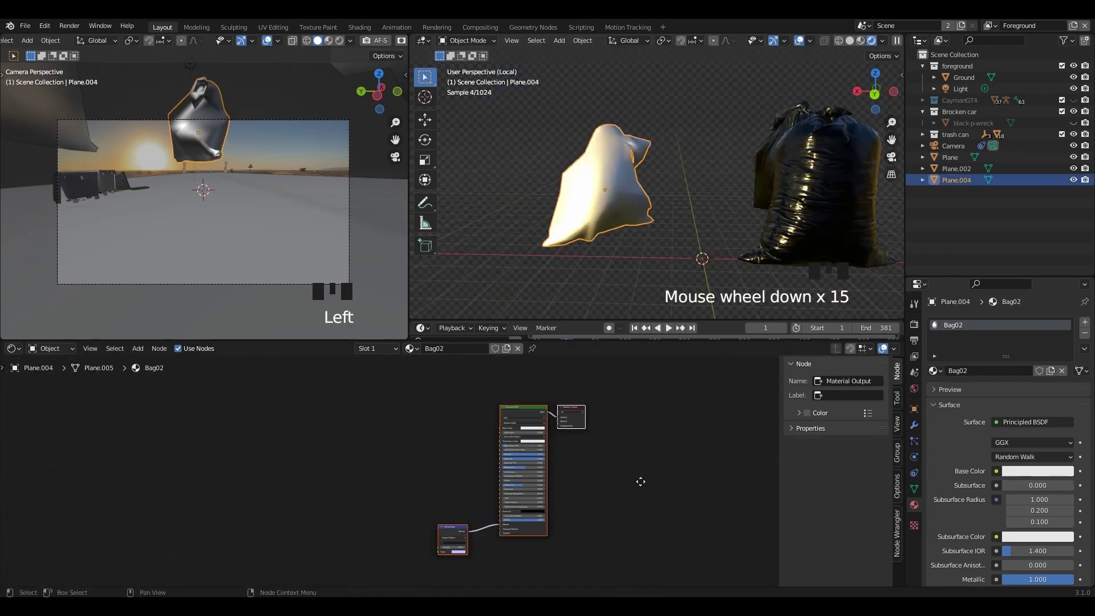
{"action": "scroll", "coordinate": [414, 470], "scroll_direction": "up", "scroll_amount": 12}
{"action": "middle_click_drag", "start_coordinate": [414, 470], "coordinate": [361, 553]}
{"action": "key", "text": "alt+Tab"}
{"action": "left_click_drag", "start_coordinate": [766, 222], "coordinate": [436, 377]}
{"action": "left_click", "coordinate": [835, 217]}
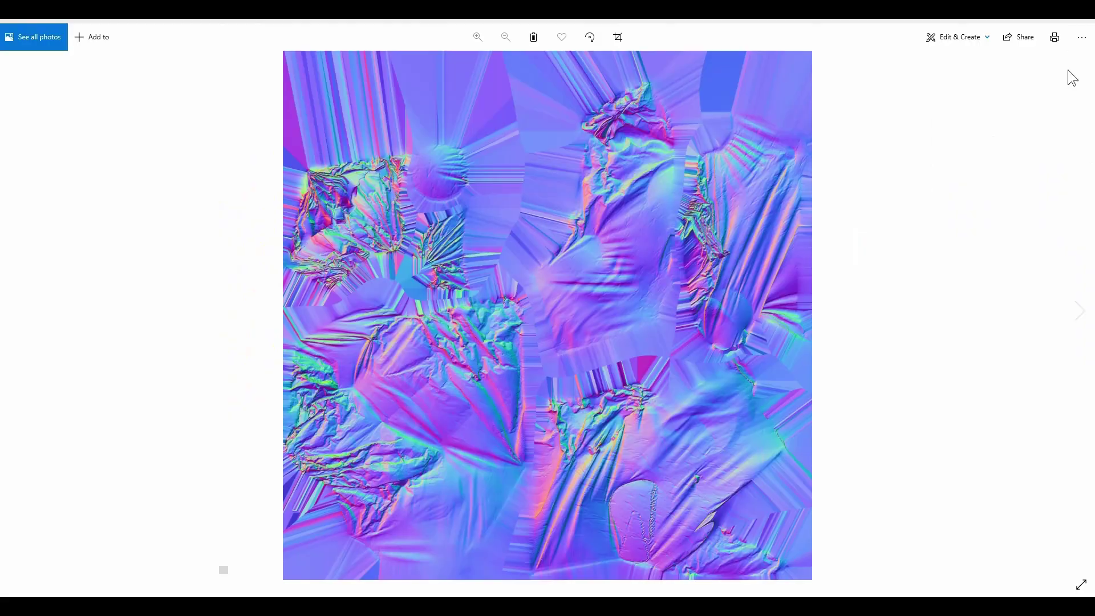
{"action": "left_click_drag", "start_coordinate": [837, 222], "coordinate": [511, 538]}
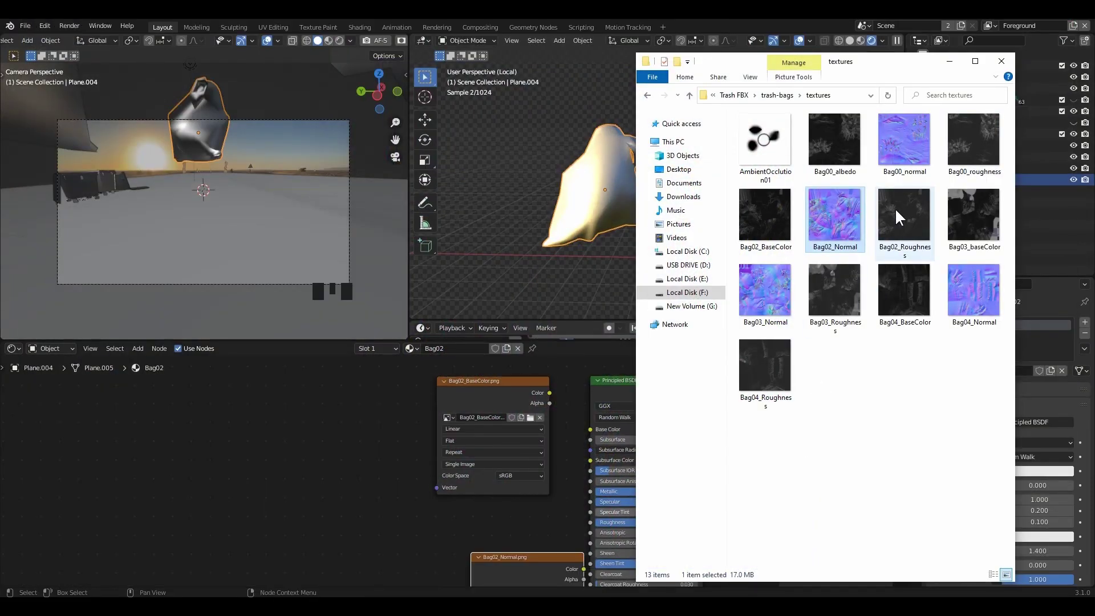
{"action": "left_click_drag", "start_coordinate": [903, 220], "coordinate": [314, 485]}
Step: Move the Bag02_BaseColor node aside and connect its color to Base Color
{"action": "left_click_drag", "start_coordinate": [477, 385], "coordinate": [371, 389]}
{"action": "left_click_drag", "start_coordinate": [444, 396], "coordinate": [590, 429]}
{"action": "middle_click_drag", "start_coordinate": [341, 505], "coordinate": [417, 448]}
Step: Set Bag02_Roughness to Non-Color and route its color through a new ColorRamp into Roughness
{"action": "left_click_drag", "start_coordinate": [416, 448], "coordinate": [368, 443]}
{"action": "left_click", "coordinate": [382, 536]}
{"action": "left_click_drag", "start_coordinate": [467, 486], "coordinate": [477, 476]}
{"action": "type", "text": "colo"}
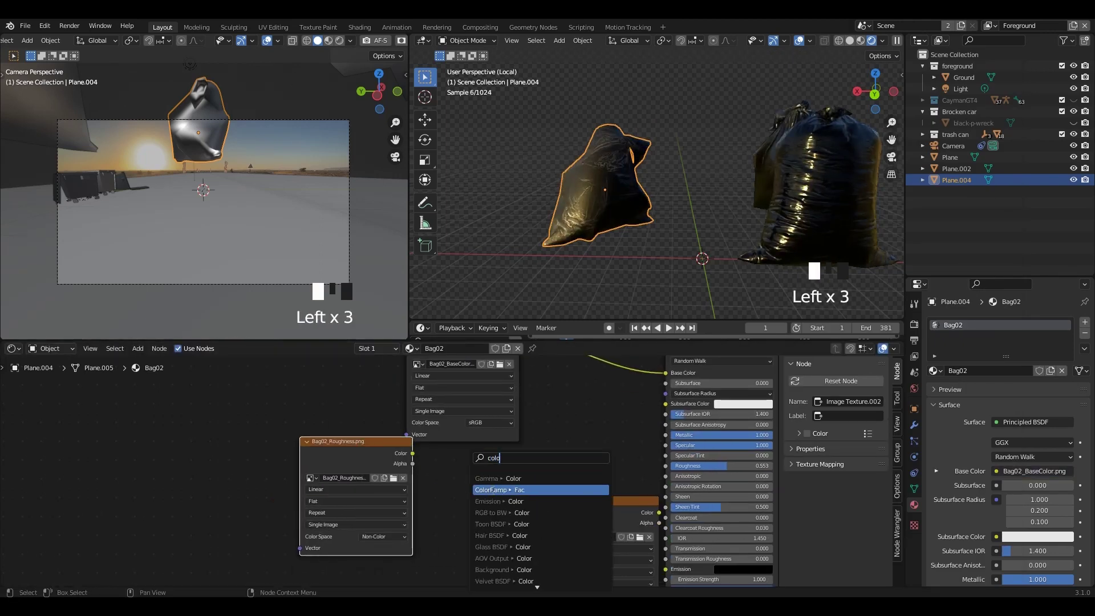
{"action": "left_click", "coordinate": [502, 489]}
{"action": "left_click", "coordinate": [465, 479]}
{"action": "left_click_drag", "start_coordinate": [550, 464], "coordinate": [665, 466]}
Step: Rearrange the Bag02 texture nodes, set Bag02_Normal to Non-Color and connect it to the Normal/Map node's Color
{"action": "left_click_drag", "start_coordinate": [365, 456], "coordinate": [311, 466]}
{"action": "middle_click_drag", "start_coordinate": [579, 514], "coordinate": [586, 421]}
{"action": "left_click_drag", "start_coordinate": [587, 422], "coordinate": [344, 514]}
{"action": "middle_click_drag", "start_coordinate": [399, 515], "coordinate": [378, 398]}
{"action": "scroll", "coordinate": [378, 398], "scroll_direction": "up", "scroll_amount": 5}
{"action": "left_click_drag", "start_coordinate": [364, 506], "coordinate": [359, 449]}
{"action": "left_click_drag", "start_coordinate": [403, 393], "coordinate": [543, 471]}
Step: Check the textured bags, switch the viewport to solid shading, leave local view and save the file
{"action": "left_click", "coordinate": [523, 178]}
{"action": "mouse_move", "coordinate": [523, 178]}
{"action": "middle_mouse_down"}
{"action": "mouse_move", "coordinate": [679, 204]}
{"action": "mouse_move", "coordinate": [675, 234]}
{"action": "middle_mouse_up"}
{"action": "left_click", "coordinate": [849, 40]}
{"action": "scroll", "coordinate": [710, 188], "scroll_direction": "down", "scroll_amount": 7}
{"action": "key", "text": "KP_Divide"}
{"action": "key", "text": "ctrl+s"}
Step: Select all three trash bags and scale them down together in top view
{"action": "left_click", "coordinate": [533, 216]}
{"action": "left_click", "coordinate": [592, 146], "text": "shift"}
{"action": "left_click", "coordinate": [692, 181], "text": "shift"}
{"action": "key", "text": "KP_7"}
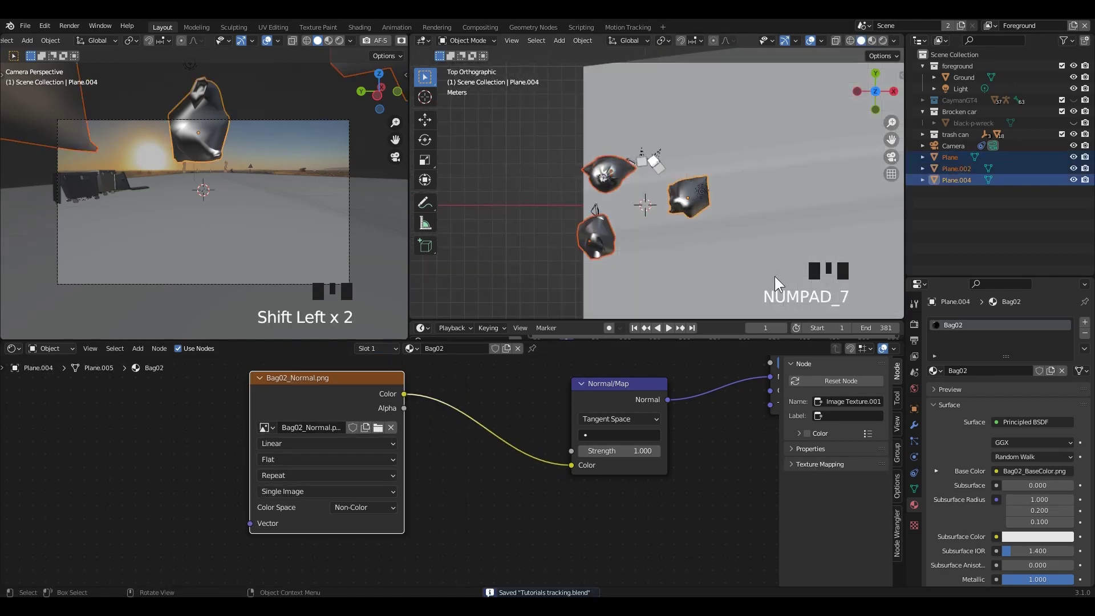
{"action": "key", "text": "s"}
{"action": "left_click", "coordinate": [672, 259]}
Step: Move the three bags to the trash cans' area in top view and scale them down further
{"action": "key", "text": "g"}
{"action": "left_click", "coordinate": [661, 137]}
{"action": "key", "text": "s"}
{"action": "left_click", "coordinate": [684, 238]}
{"action": "key", "text": "KP_1"}
{"action": "scroll", "coordinate": [626, 239], "scroll_direction": "up", "scroll_amount": 4}
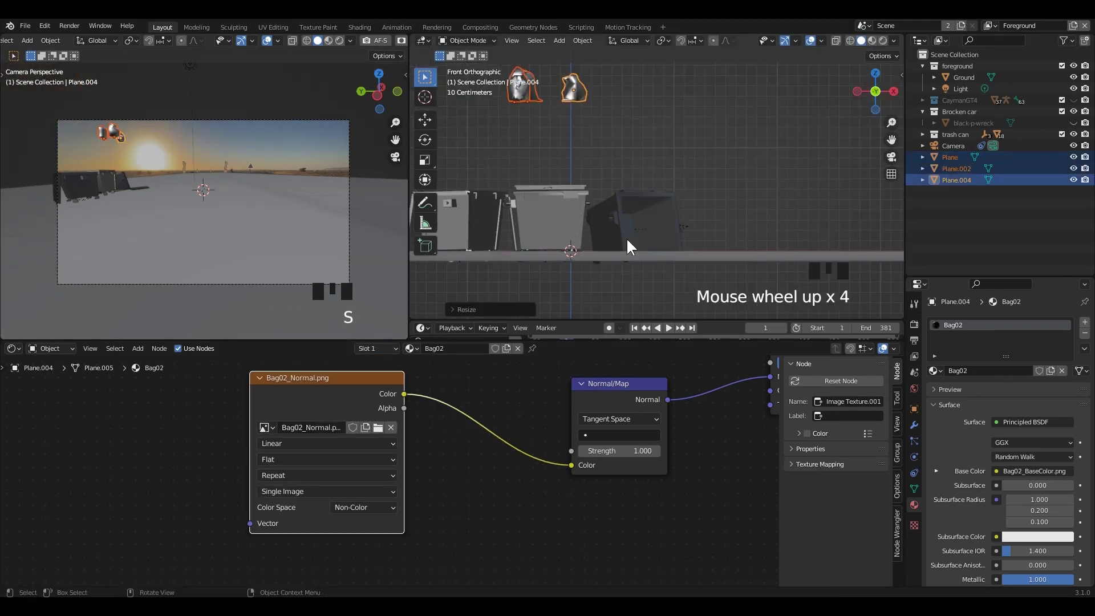
Step: Move the three selected trash bags next to the trash cans and lower them to ground level along Z
{"action": "key", "text": "g"}
{"action": "left_click", "coordinate": [736, 272]}
{"action": "middle_click_drag", "start_coordinate": [736, 273], "coordinate": [710, 177]}
{"action": "middle_click_drag", "start_coordinate": [710, 177], "coordinate": [707, 216], "text": "shift"}
{"action": "key", "text": "g"}
{"action": "key", "text": "z"}
{"action": "left_click", "coordinate": [705, 157]}
{"action": "middle_click_drag", "start_coordinate": [706, 217], "coordinate": [703, 248], "text": "shift"}
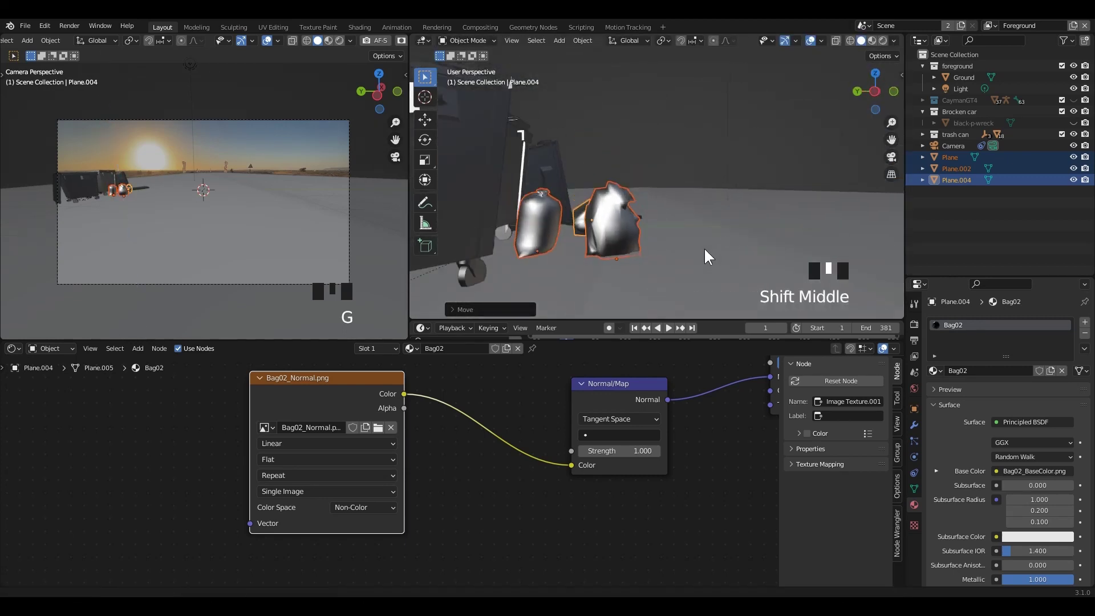
Step: Rescale the three bags in top view and reposition each one individually beside the open trash can
{"action": "key", "text": "KP_7"}
{"action": "scroll", "coordinate": [817, 153], "scroll_direction": "up", "scroll_amount": 3}
{"action": "key", "text": "KP_5"}
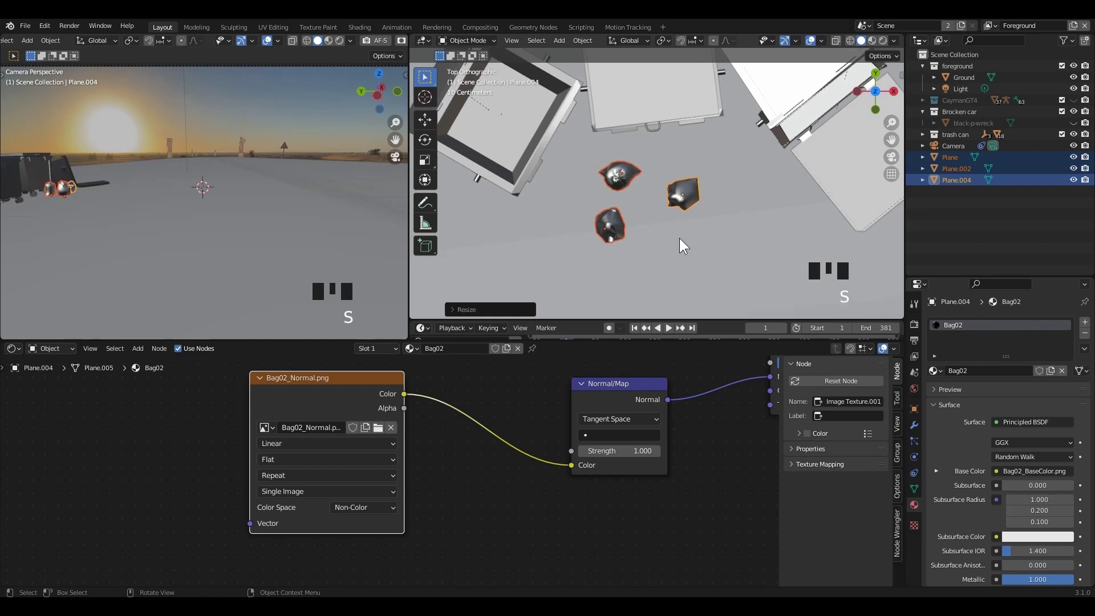
{"action": "left_click", "coordinate": [689, 202]}
{"action": "left_click", "coordinate": [688, 196]}
{"action": "key", "text": "g"}
{"action": "left_click", "coordinate": [741, 179]}
{"action": "left_click", "coordinate": [631, 178]}
{"action": "key", "text": "g"}
{"action": "left_click", "coordinate": [699, 166]}
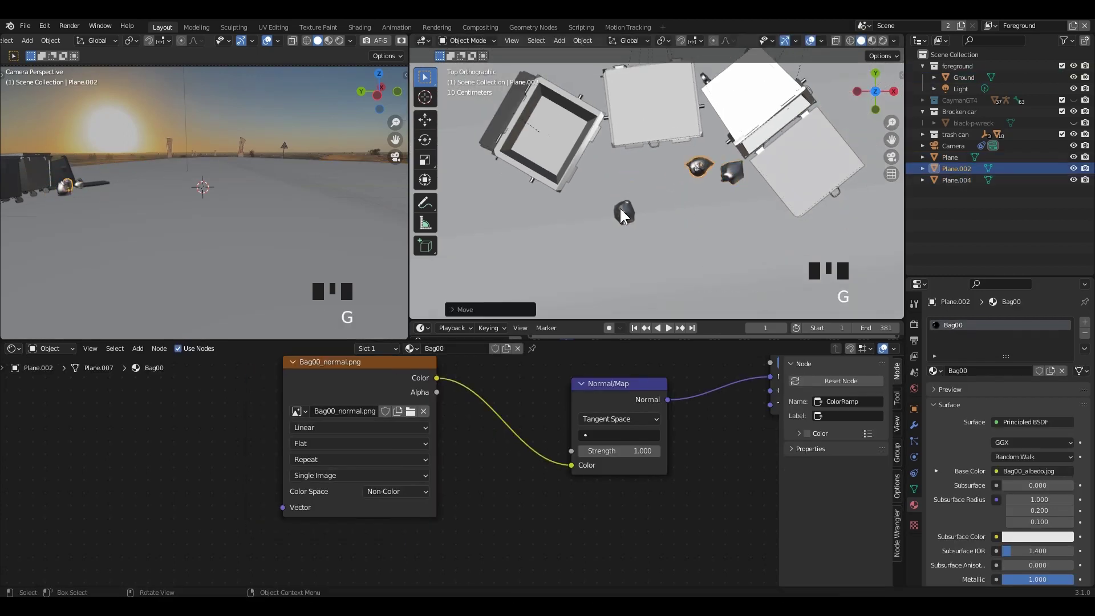
{"action": "left_click", "coordinate": [623, 212]}
{"action": "key", "text": "g"}
{"action": "left_click", "coordinate": [655, 180]}
Step: Duplicate a bag and a Bag02 bag, place the copies beside the empty trash can and rotate the Bag02 copy
{"action": "key", "text": "shift+d"}
{"action": "left_click", "coordinate": [447, 181]}
{"action": "key", "text": "r"}
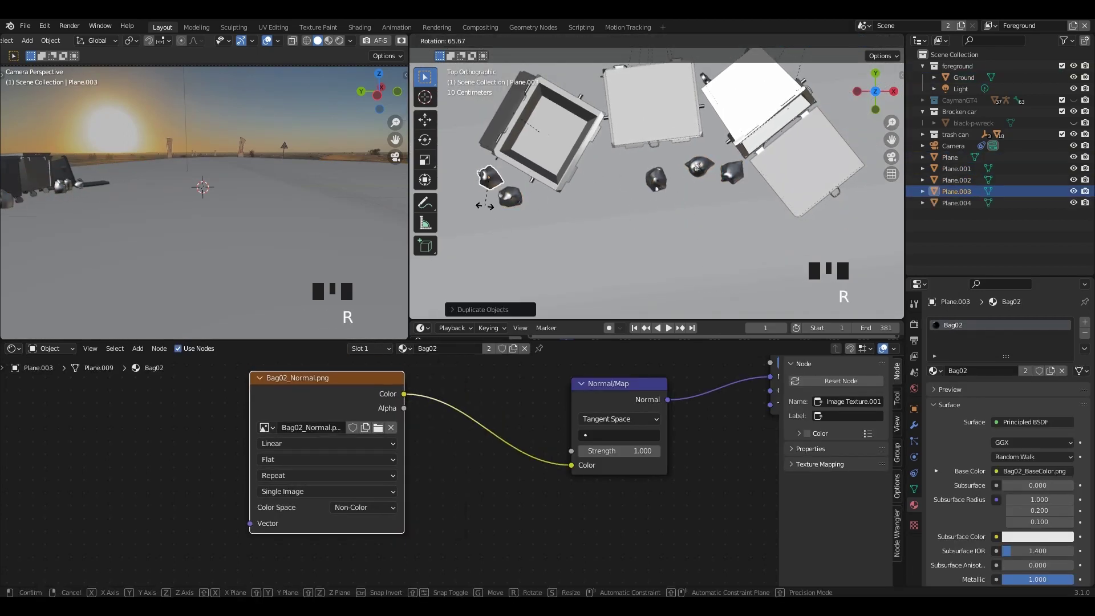
{"action": "left_click", "coordinate": [464, 203]}
Step: Duplicate the Bag00 bag, place the copy beside the open trash can's lid and rotate it
{"action": "left_click", "coordinate": [655, 179]}
{"action": "left_click", "coordinate": [702, 166]}
{"action": "key", "text": "shift+d"}
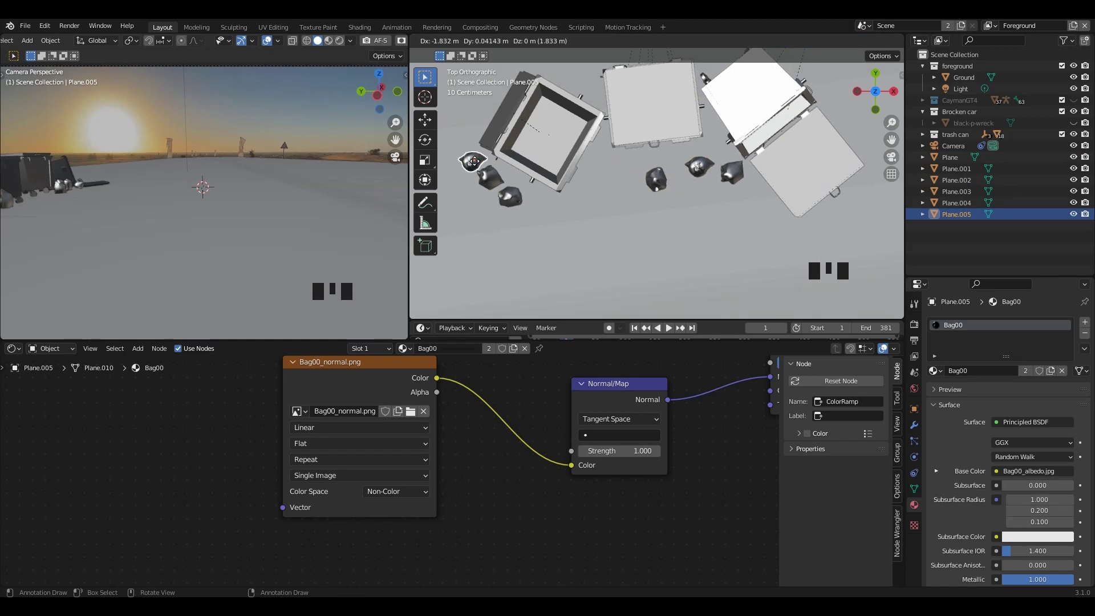
{"action": "left_click", "coordinate": [738, 185]}
{"action": "key", "text": "r"}
{"action": "left_click", "coordinate": [742, 188]}
Step: Tip the duplicated Bag00 bag onto its side against the neighbouring bags and adjust its height along Z
{"action": "middle_click_drag", "start_coordinate": [701, 228], "coordinate": [654, 246]}
{"action": "key", "text": "g"}
{"action": "left_click", "coordinate": [680, 241]}
{"action": "key", "text": "r"}
{"action": "left_click", "coordinate": [644, 256]}
{"action": "key", "text": "g"}
{"action": "left_click", "coordinate": [626, 263]}
{"action": "scroll", "coordinate": [625, 262], "scroll_direction": "down", "scroll_amount": 1}
{"action": "key", "text": "r"}
{"action": "key", "text": "g"}
{"action": "key", "text": "z"}
{"action": "left_click", "coordinate": [597, 246]}
Step: Adjust the height of the other three bags near the open trash can along Z, seating each on the ground
{"action": "scroll", "coordinate": [654, 247], "scroll_direction": "up", "scroll_amount": 4}
{"action": "left_click", "coordinate": [613, 199]}
{"action": "key", "text": "g"}
{"action": "key", "text": "z"}
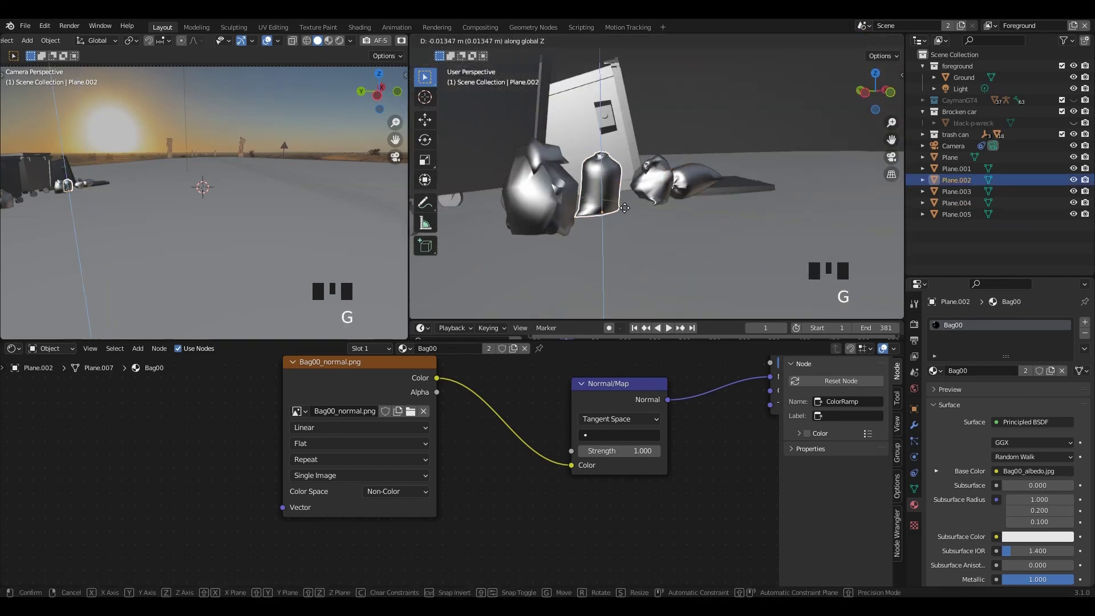
{"action": "left_click", "coordinate": [624, 209]}
{"action": "left_click", "coordinate": [560, 199]}
{"action": "key", "text": "g"}
{"action": "key", "text": "z"}
{"action": "left_click", "coordinate": [562, 205]}
{"action": "left_click", "coordinate": [664, 183]}
{"action": "key", "text": "g"}
{"action": "key", "text": "z"}
{"action": "left_click", "coordinate": [692, 187]}
Step: Lower the two duplicated bags beside the empty trash can onto the ground together and save the file
{"action": "scroll", "coordinate": [639, 222], "scroll_direction": "down", "scroll_amount": 3}
{"action": "middle_click_drag", "start_coordinate": [565, 244], "coordinate": [667, 226], "text": "shift"}
{"action": "scroll", "coordinate": [711, 221], "scroll_direction": "up", "scroll_amount": 2}
{"action": "left_click", "coordinate": [712, 221]}
{"action": "left_click", "coordinate": [627, 225], "text": "shift"}
{"action": "key", "text": "g"}
{"action": "key", "text": "z"}
{"action": "left_click", "coordinate": [684, 239]}
{"action": "key", "text": "ctrl+s"}
Step: Return to the camera view, switch the other camera viewport to rendered shading and inspect the bags and trash cans
{"action": "key", "text": "KP_0"}
{"action": "scroll", "coordinate": [637, 227], "scroll_direction": "down", "scroll_amount": 3}
{"action": "left_click", "coordinate": [635, 180]}
{"action": "scroll", "coordinate": [633, 176], "scroll_direction": "up", "scroll_amount": 4}
{"action": "scroll", "coordinate": [630, 174], "scroll_direction": "down", "scroll_amount": 4}
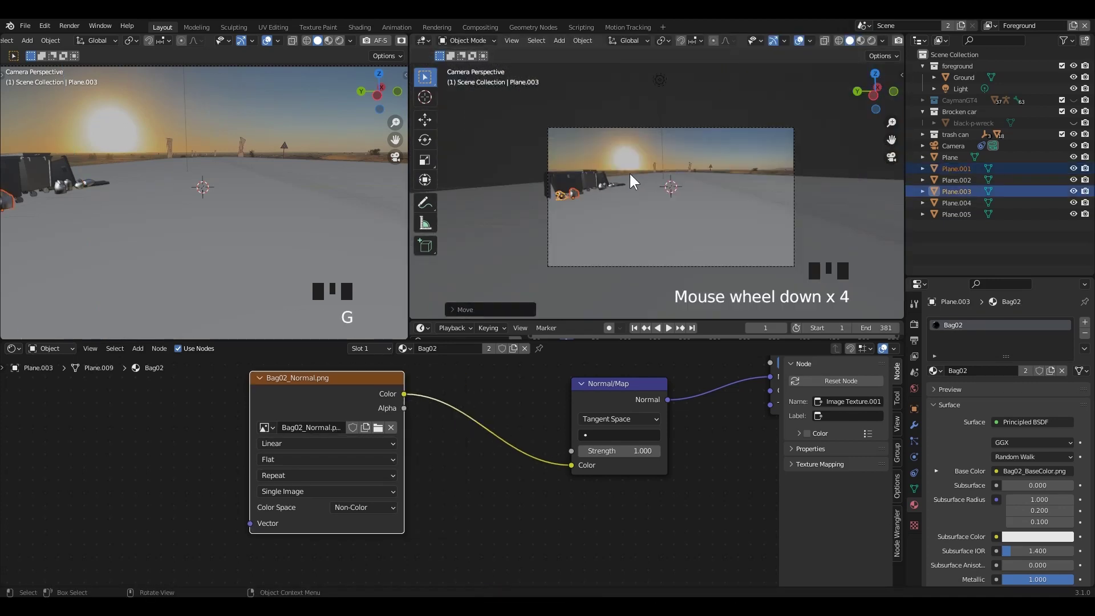
{"action": "scroll", "coordinate": [342, 171], "scroll_direction": "down", "scroll_amount": 4}
{"action": "middle_click_drag", "start_coordinate": [342, 171], "coordinate": [347, 172], "text": "shift"}
{"action": "left_click", "coordinate": [340, 41]}
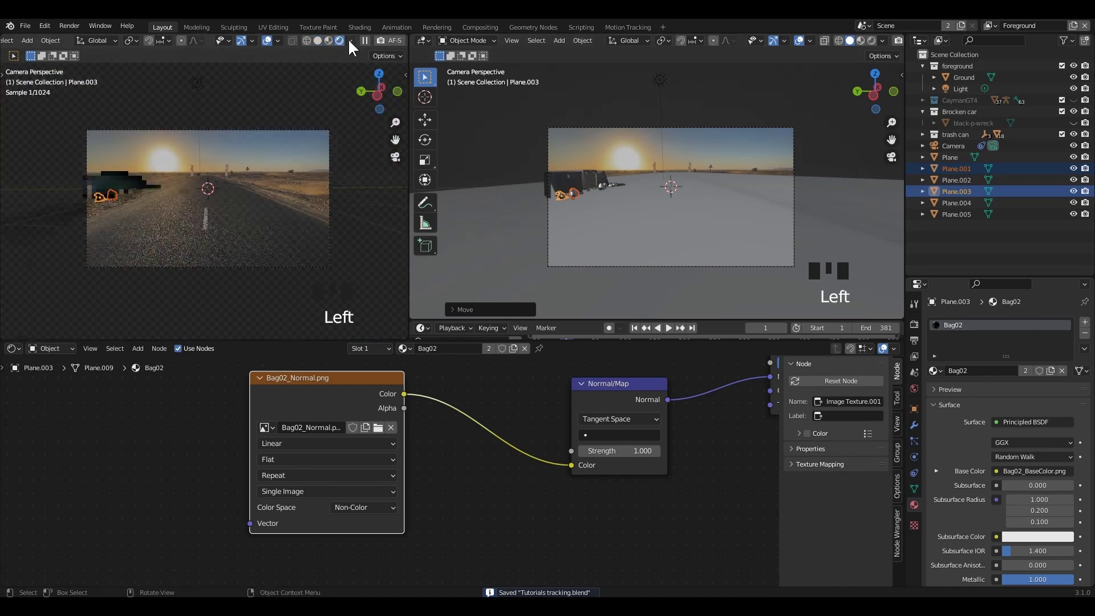
{"action": "left_click", "coordinate": [38, 220]}
{"action": "scroll", "coordinate": [38, 222], "scroll_direction": "up", "scroll_amount": 2}
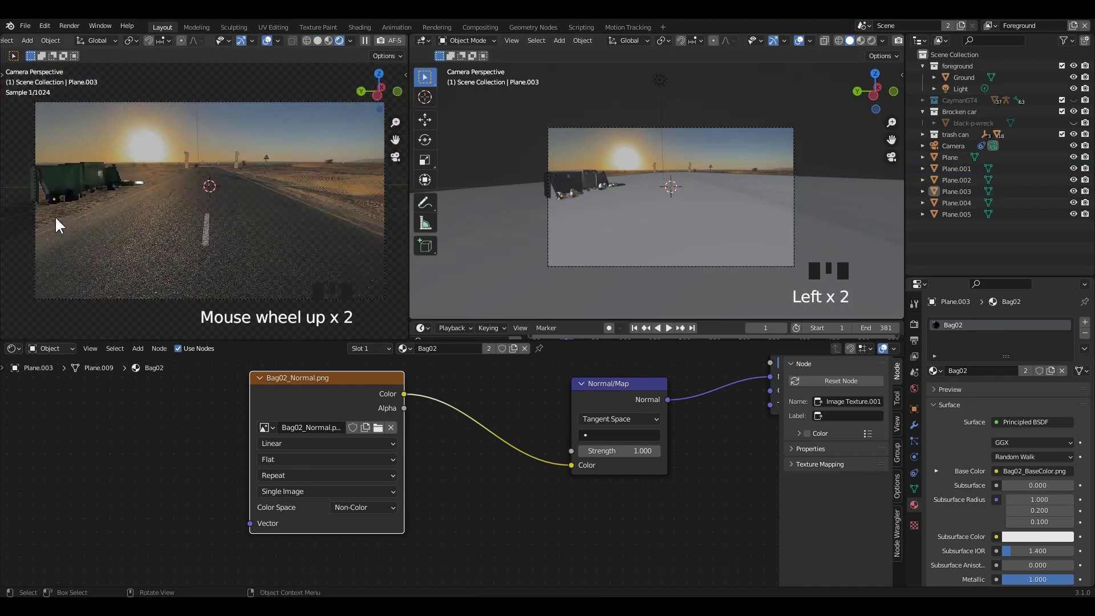
{"action": "left_click", "coordinate": [280, 87]}
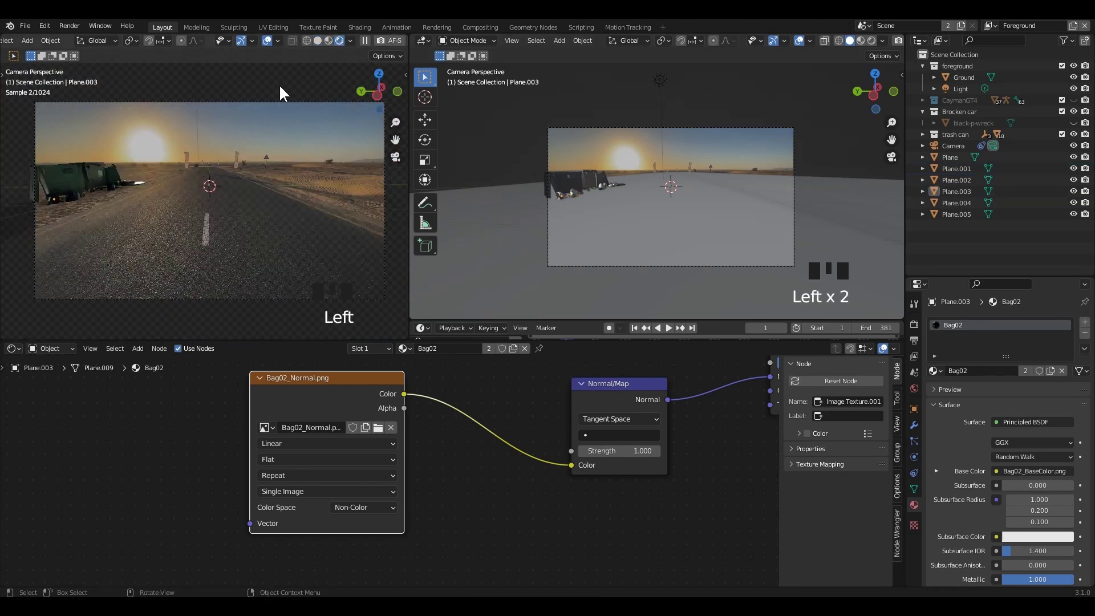
Step: Unhide the black-p-wreck car, pause the rendered preview and enlarge the rendered viewport and the outliner
{"action": "left_click", "coordinate": [1073, 124]}
{"action": "left_click_drag", "start_coordinate": [408, 183], "coordinate": [500, 183]}
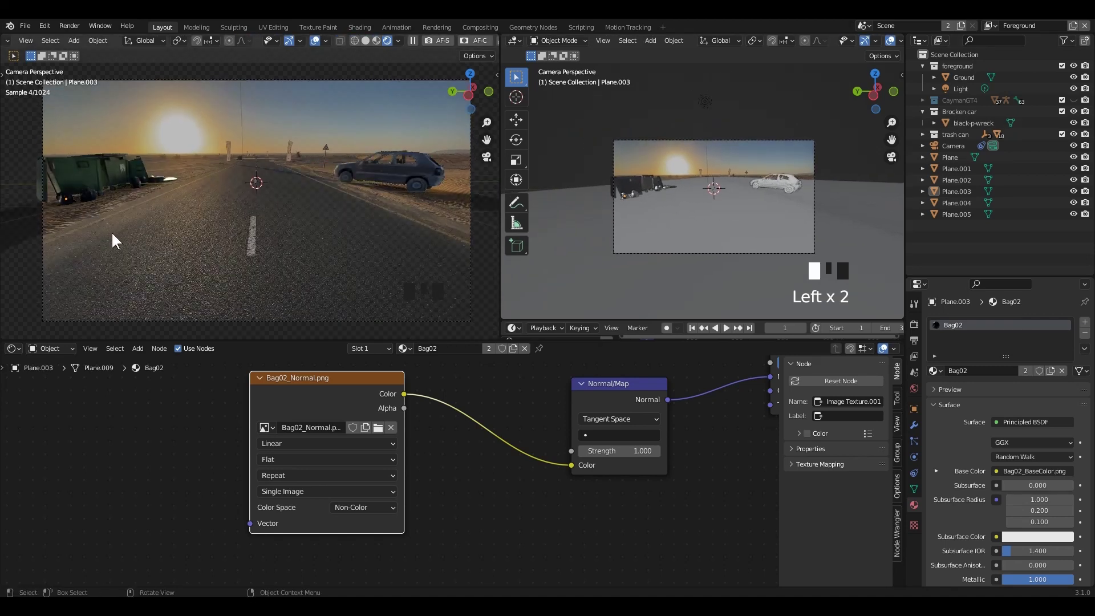
{"action": "left_click", "coordinate": [412, 41]}
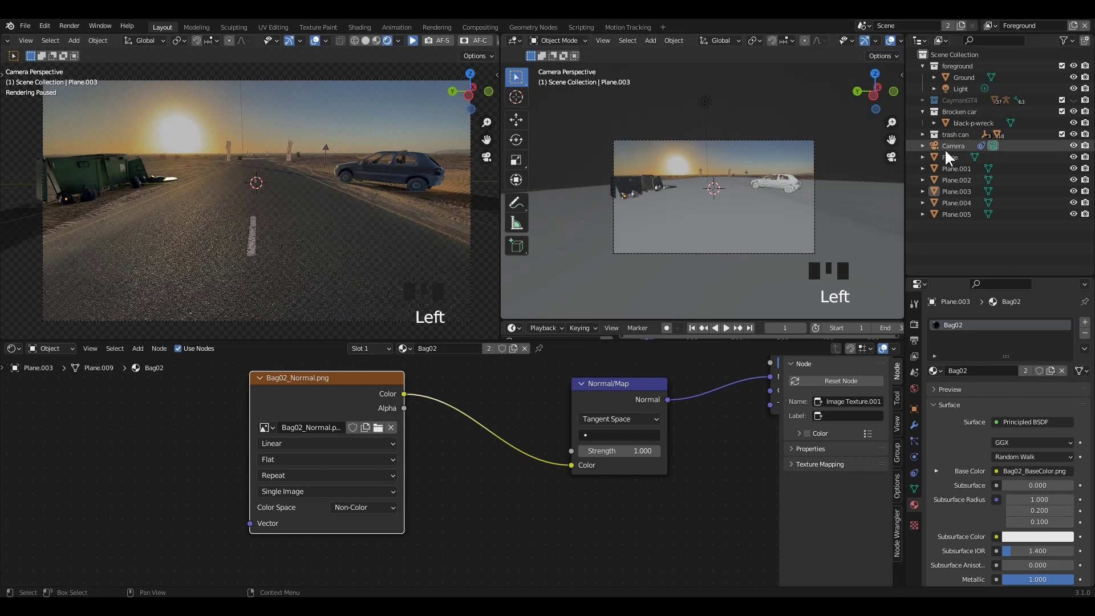
{"action": "left_click_drag", "start_coordinate": [960, 278], "coordinate": [960, 383]}
Step: Select all parts of the three trash can groups and try rotating them together in top view
{"action": "key", "text": "KP_7"}
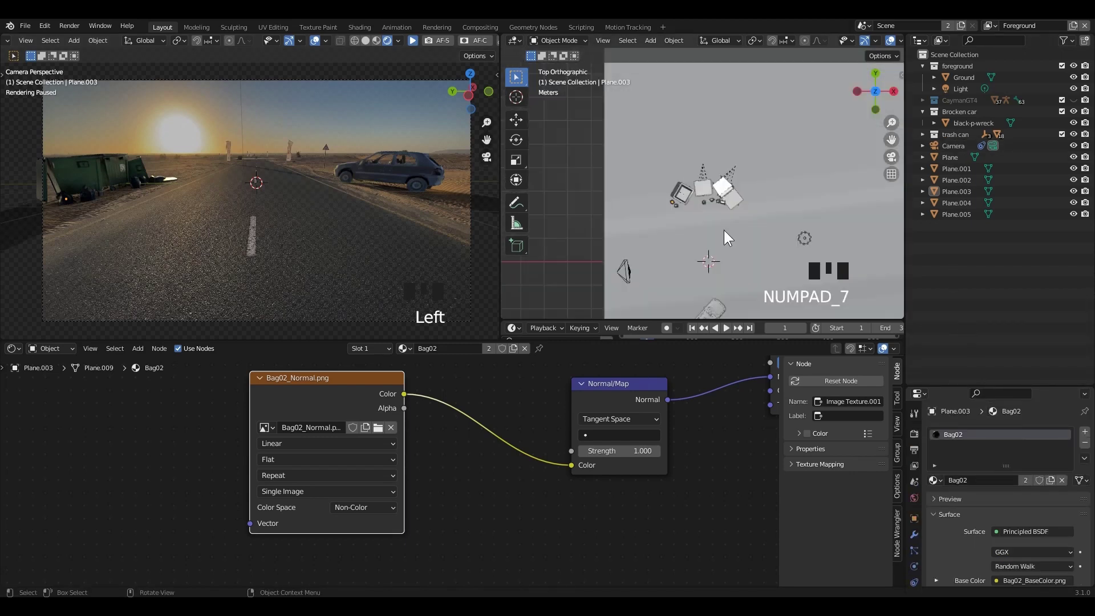
{"action": "scroll", "coordinate": [723, 230], "scroll_direction": "up", "scroll_amount": 4}
{"action": "middle_click_drag", "start_coordinate": [724, 230], "coordinate": [753, 217], "text": "shift"}
{"action": "left_click", "coordinate": [922, 134]}
{"action": "left_click", "coordinate": [962, 146]}
{"action": "scroll", "coordinate": [969, 188], "scroll_direction": "down", "scroll_amount": 3}
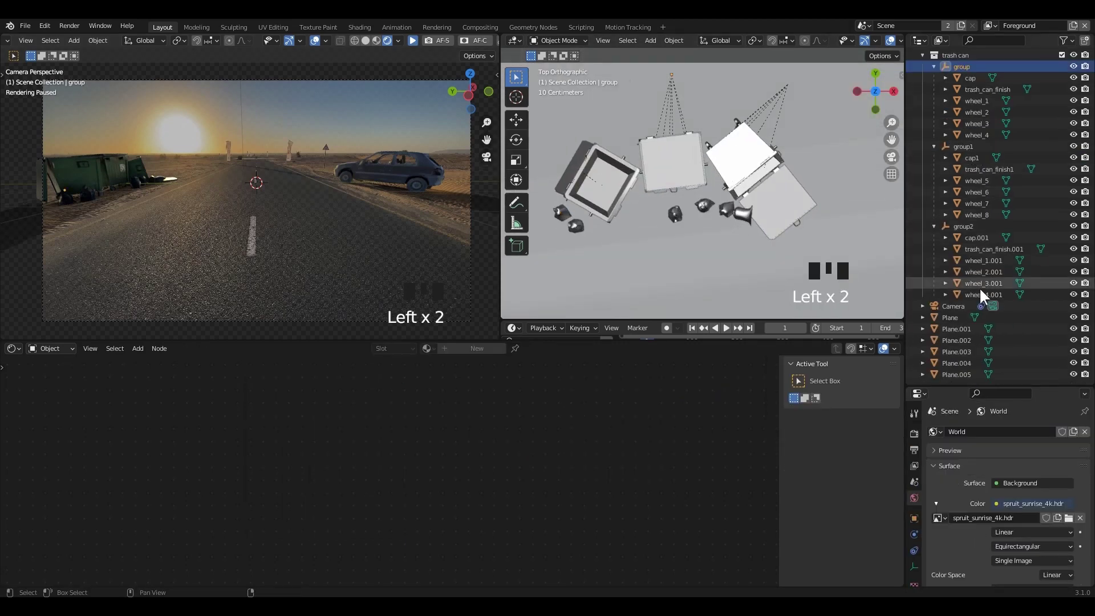
{"action": "left_click", "coordinate": [981, 294], "text": "shift"}
{"action": "scroll", "coordinate": [778, 217], "scroll_direction": "down", "scroll_amount": 2}
{"action": "key", "text": "r"}
{"action": "left_click", "coordinate": [792, 196]}
Step: Resume the rendered preview, cancel a second rotation attempt and undo the trash cans' rotation
{"action": "left_click", "coordinate": [412, 41]}
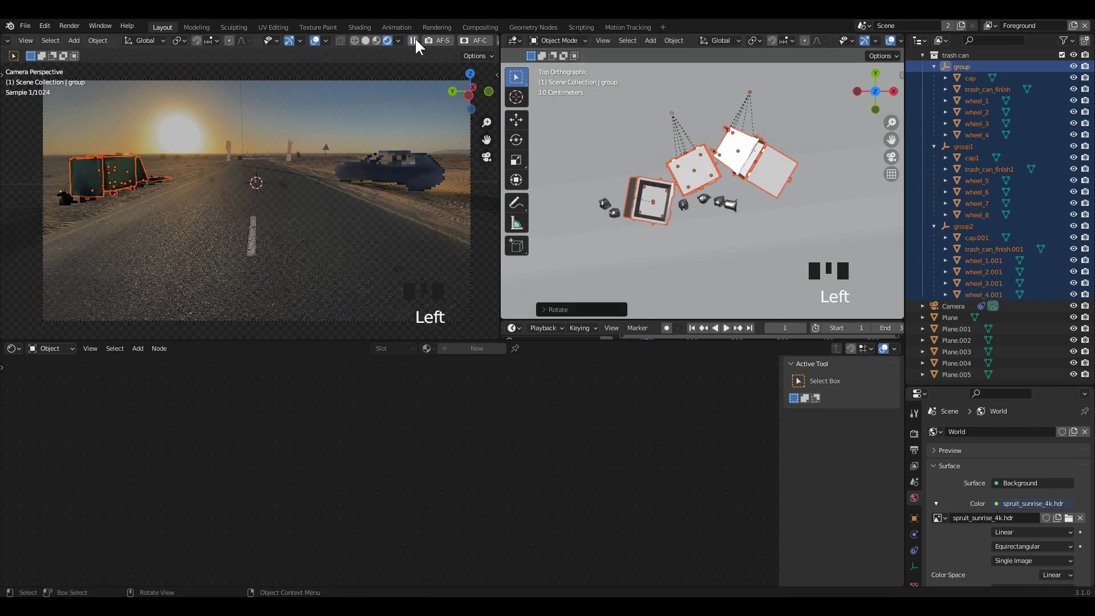
{"action": "key", "text": "r"}
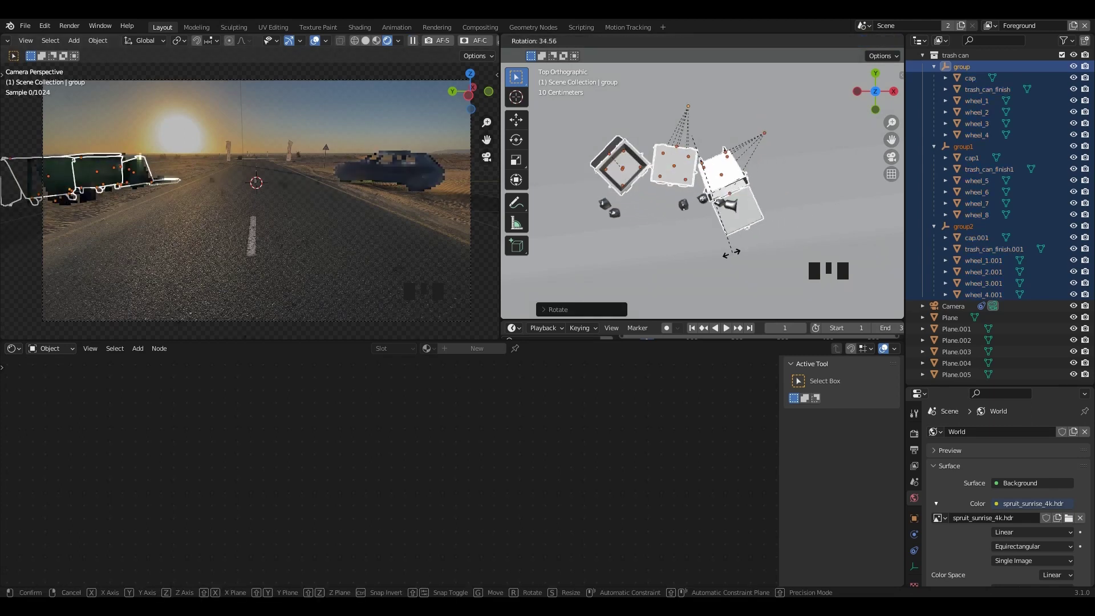
{"action": "right_click", "coordinate": [743, 233]}
{"action": "key", "text": "ctrl+z"}
{"action": "key", "text": "ctrl+z"}
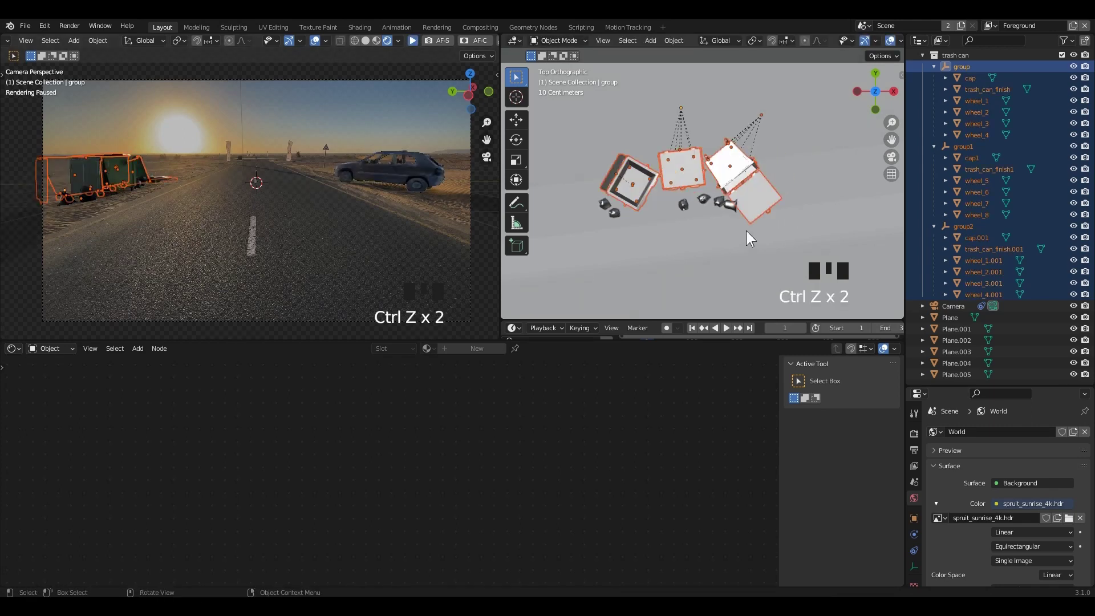
Step: Resume the rendered preview, deselect the trash cans and enlarge the 3D viewports and timeline areas
{"action": "left_click", "coordinate": [412, 44]}
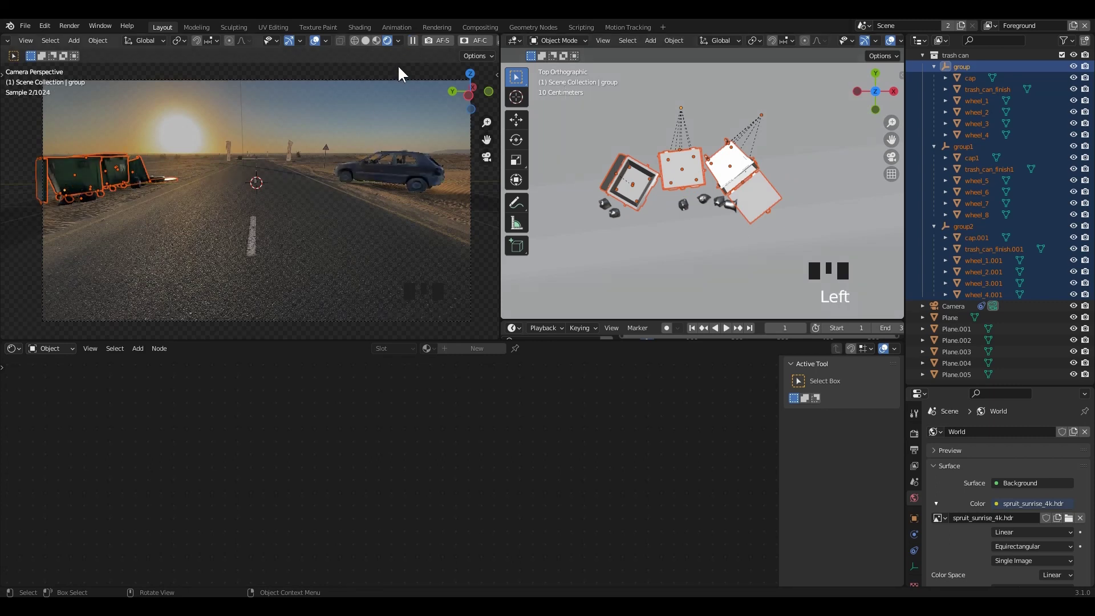
{"action": "left_click", "coordinate": [399, 67]}
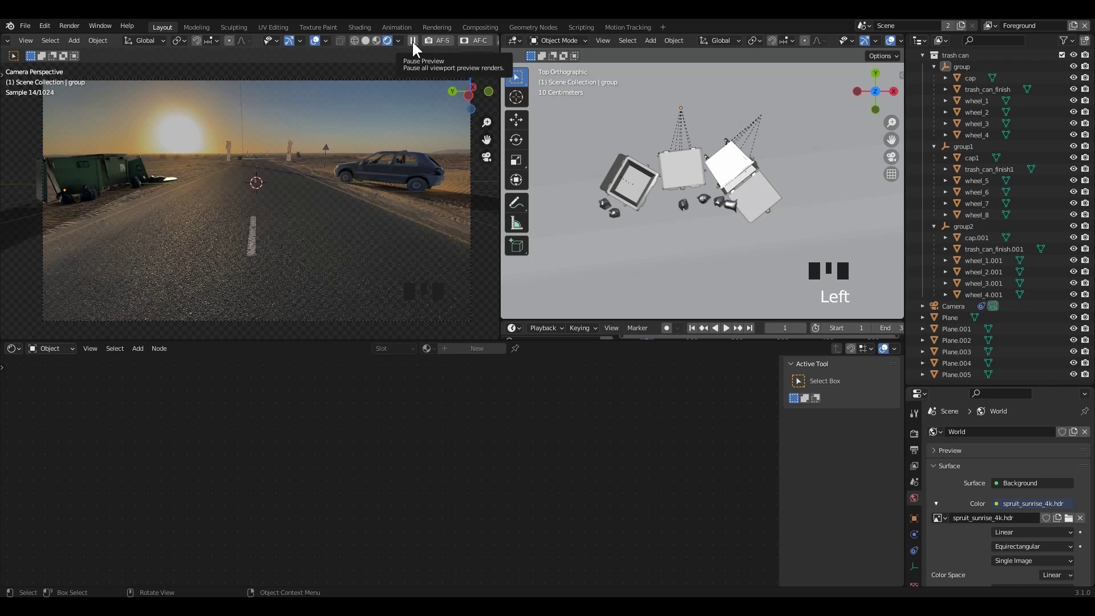
{"action": "scroll", "coordinate": [755, 235], "scroll_direction": "down", "scroll_amount": 3}
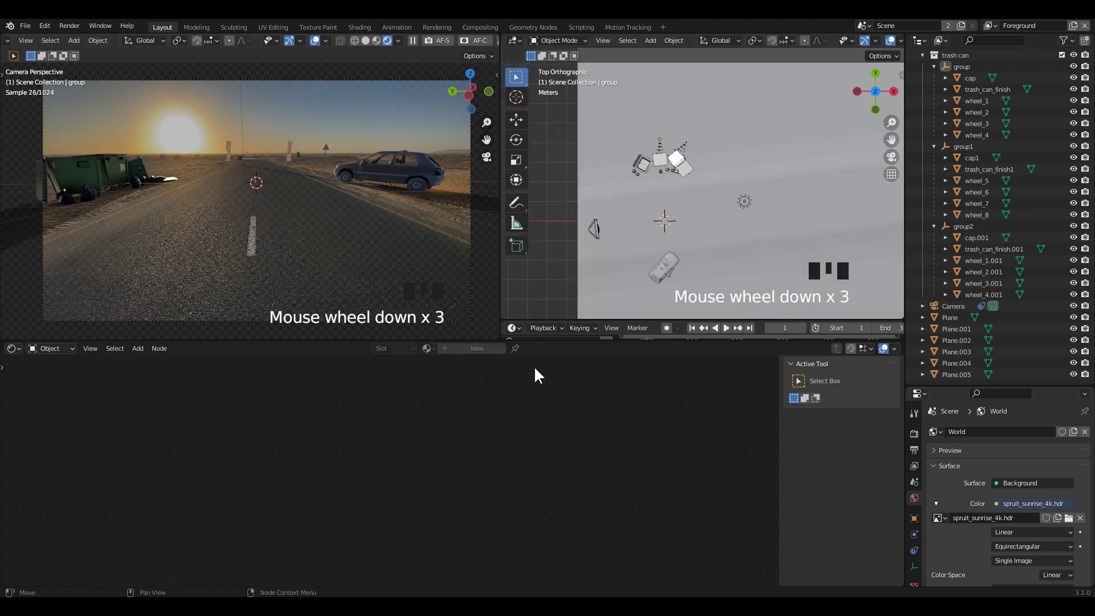
{"action": "left_click_drag", "start_coordinate": [508, 340], "coordinate": [508, 477]}
{"action": "left_click_drag", "start_coordinate": [530, 321], "coordinate": [530, 387]}
Step: Go to frame 34 and unhide the CaymanGT4 collection
{"action": "mouse_move", "coordinate": [649, 409]}
{"action": "left_mouse_down"}
{"action": "mouse_move", "coordinate": [678, 409]}
{"action": "mouse_move", "coordinate": [661, 410]}
{"action": "left_mouse_up"}
{"action": "scroll", "coordinate": [922, 137], "scroll_direction": "up", "scroll_amount": 3}
{"action": "left_click", "coordinate": [922, 134]}
{"action": "left_click", "coordinate": [1073, 100]}
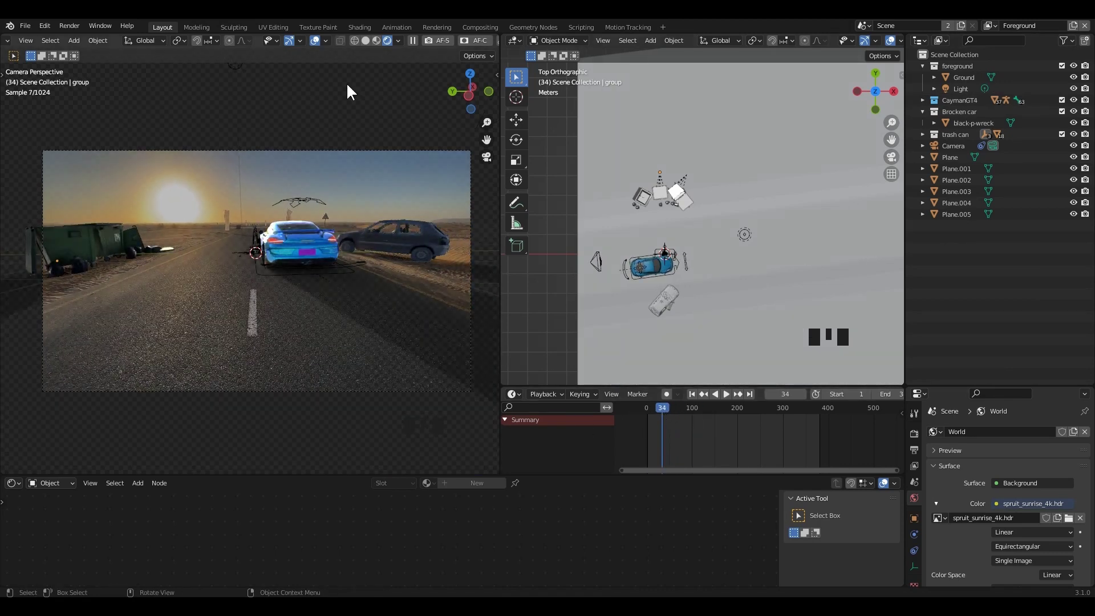
Step: Pause the rendered preview, select all parts of the three trash can groups and scale them down slightly in top view
{"action": "left_click", "coordinate": [413, 39]}
{"action": "left_click", "coordinate": [922, 134]}
{"action": "left_click", "coordinate": [962, 146]}
{"action": "scroll", "coordinate": [971, 240], "scroll_direction": "down", "scroll_amount": 4}
{"action": "left_click", "coordinate": [982, 294], "text": "shift"}
{"action": "scroll", "coordinate": [655, 199], "scroll_direction": "up", "scroll_amount": 10}
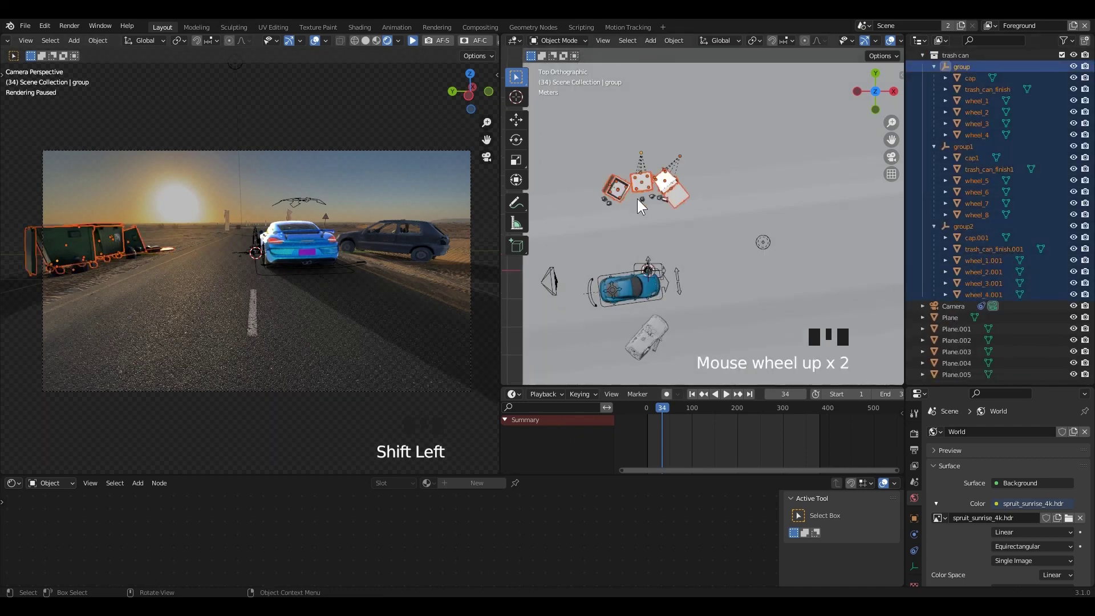
{"action": "middle_click_drag", "start_coordinate": [640, 203], "coordinate": [730, 268], "text": "shift"}
{"action": "key", "text": "s"}
{"action": "left_click", "coordinate": [749, 283]}
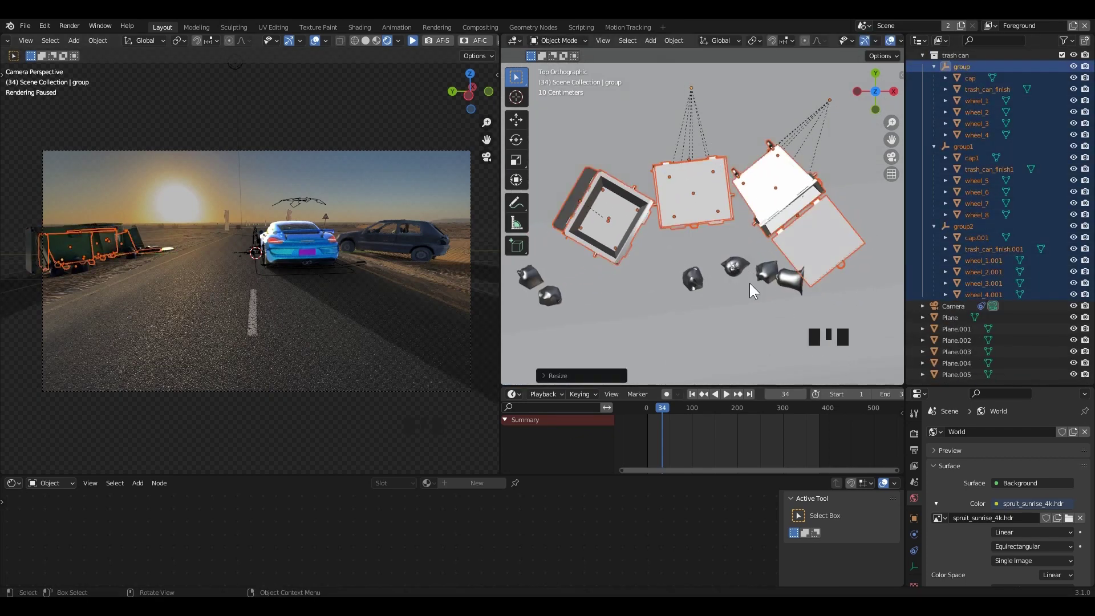
Step: Lower the scaled trash cans onto the ground along Z, deselect them and resume the rendered preview
{"action": "key", "text": "KP_1"}
{"action": "scroll", "coordinate": [754, 272], "scroll_direction": "up", "scroll_amount": 3}
{"action": "middle_click_drag", "start_coordinate": [712, 308], "coordinate": [747, 289]}
{"action": "key", "text": "g"}
{"action": "key", "text": "z"}
{"action": "left_click", "coordinate": [736, 292]}
{"action": "scroll", "coordinate": [752, 266], "scroll_direction": "down", "scroll_amount": 3}
{"action": "key", "text": "KP_7"}
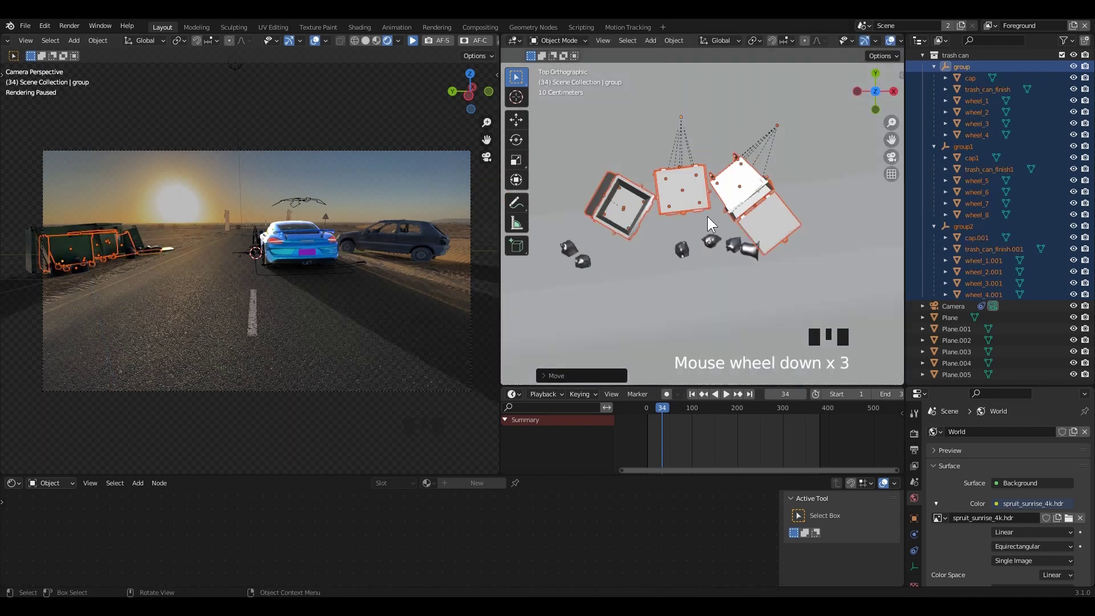
{"action": "scroll", "coordinate": [707, 216], "scroll_direction": "down", "scroll_amount": 6}
{"action": "left_click", "coordinate": [548, 170]}
{"action": "left_click", "coordinate": [412, 40]}
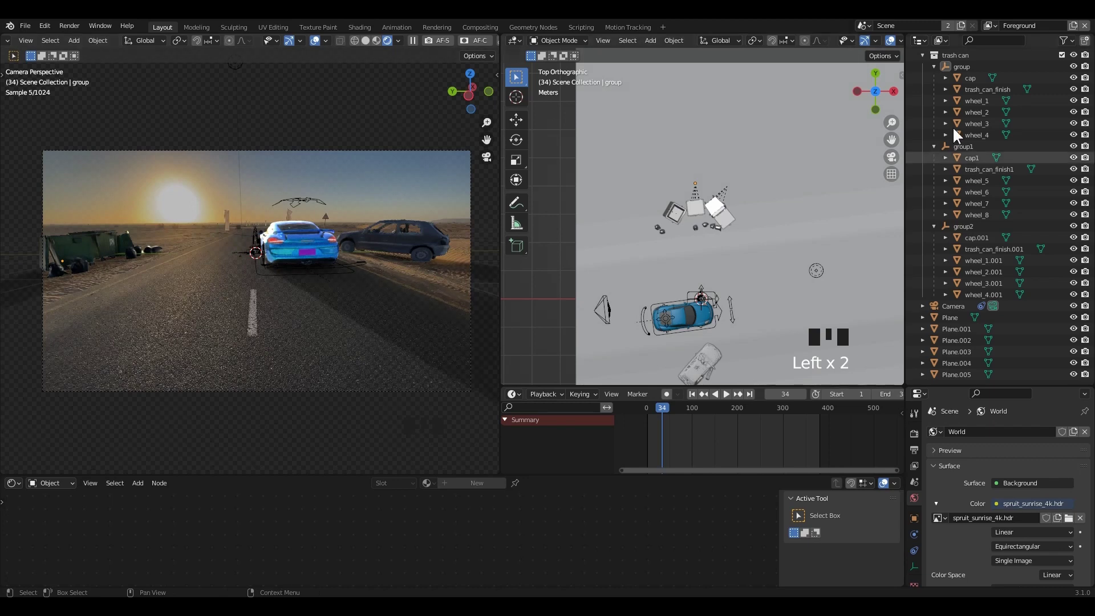
Step: Move the trash bags closer to the trash cans in top view and check them in the rendered camera view
{"action": "scroll", "coordinate": [935, 183], "scroll_direction": "up", "scroll_amount": 5}
{"action": "scroll", "coordinate": [730, 250], "scroll_direction": "up", "scroll_amount": 6}
{"action": "left_click", "coordinate": [731, 249]}
{"action": "key", "text": "g"}
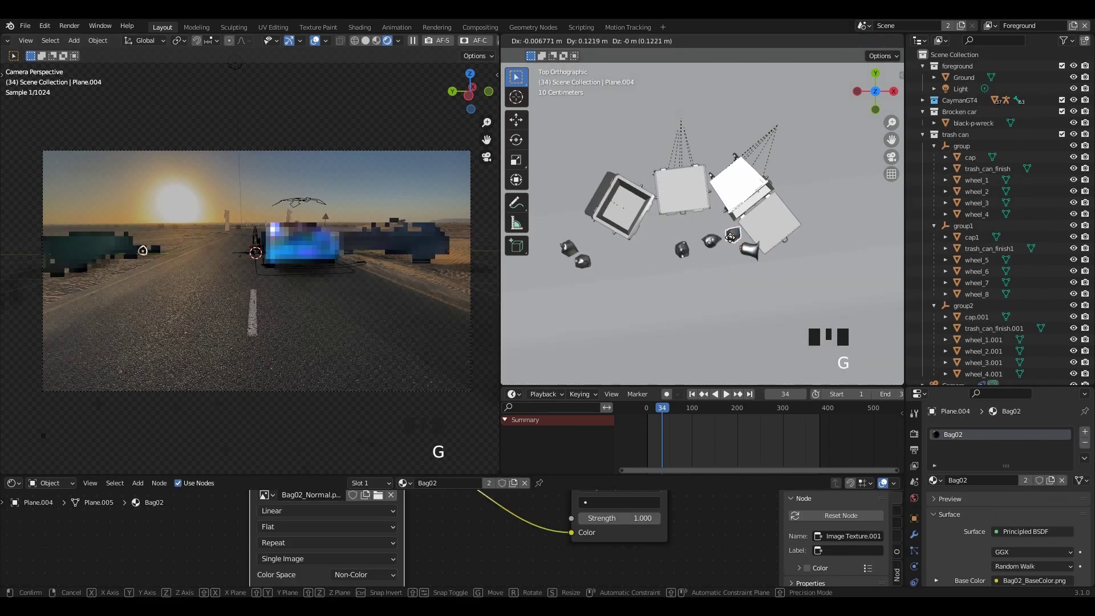
{"action": "left_click", "coordinate": [729, 236]}
{"action": "left_click", "coordinate": [711, 240]}
{"action": "key", "text": "g"}
{"action": "left_click", "coordinate": [709, 229]}
{"action": "left_click", "coordinate": [683, 251]}
{"action": "key", "text": "g"}
{"action": "left_click", "coordinate": [402, 104]}
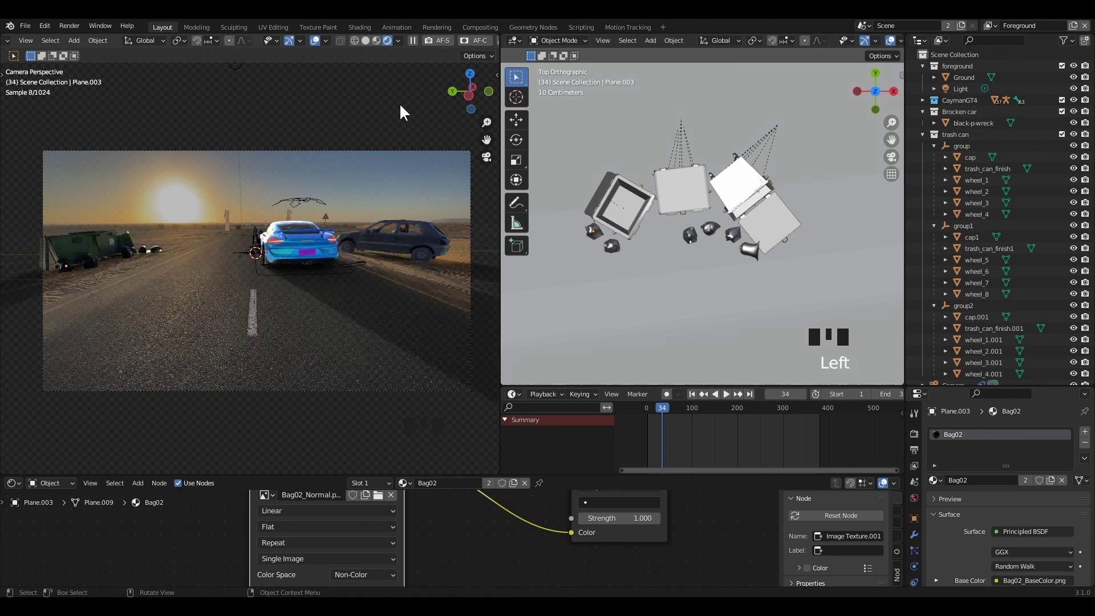
Step: Select the blue Cayman GT4 and enlarge the node editor area
{"action": "left_click", "coordinate": [308, 251]}
{"action": "scroll", "coordinate": [998, 496], "scroll_direction": "down", "scroll_amount": 5}
{"action": "left_click_drag", "start_coordinate": [552, 474], "coordinate": [573, 317]}
{"action": "left_click", "coordinate": [573, 324]}
{"action": "left_click", "coordinate": [573, 324]}
Step: Move the Root bone of CaymanGT4.Rig.001 about 40 m back past the camera at frame 200 and insert a keyframe
{"action": "scroll", "coordinate": [582, 299], "scroll_direction": "up", "scroll_amount": 1}
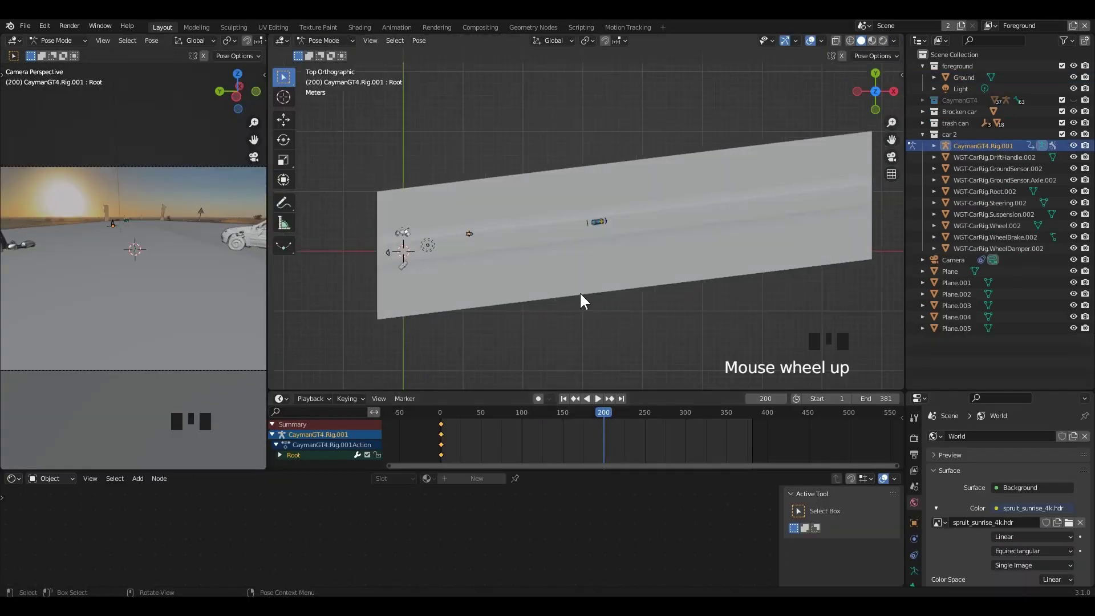
{"action": "scroll", "coordinate": [720, 271], "scroll_direction": "down", "scroll_amount": 2}
{"action": "key", "text": "g"}
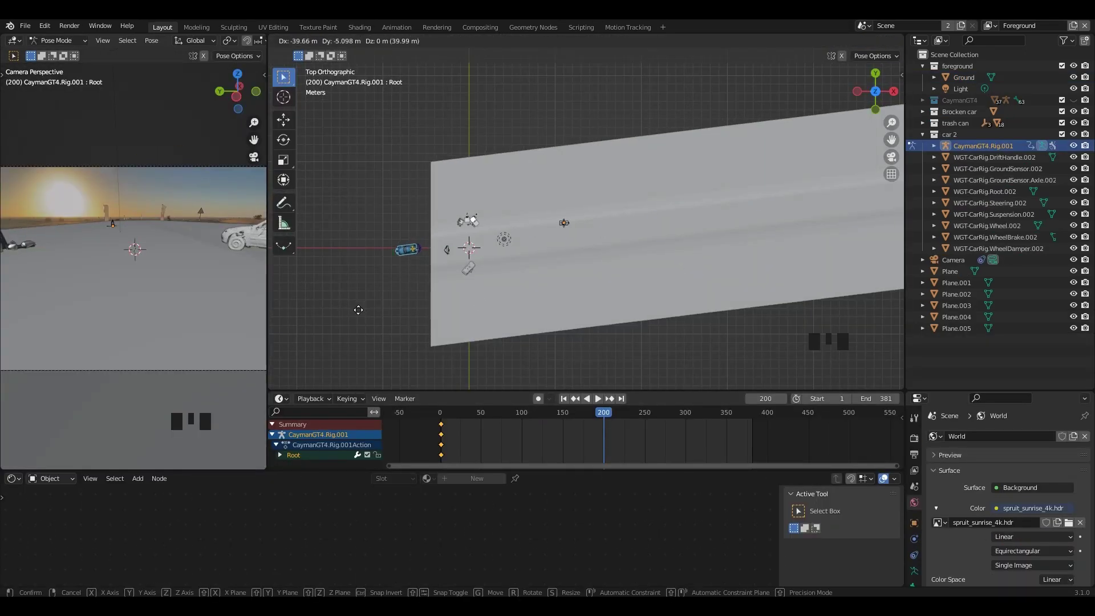
{"action": "left_click", "coordinate": [358, 310]}
{"action": "key", "text": "i"}
{"action": "left_click", "coordinate": [358, 310]}
Step: Widen the camera viewport, scrub the timeline and play the animation to examine the second car's drive past the camera
{"action": "left_click_drag", "start_coordinate": [603, 412], "coordinate": [566, 409]}
{"action": "scroll", "coordinate": [147, 299], "scroll_direction": "down", "scroll_amount": 1}
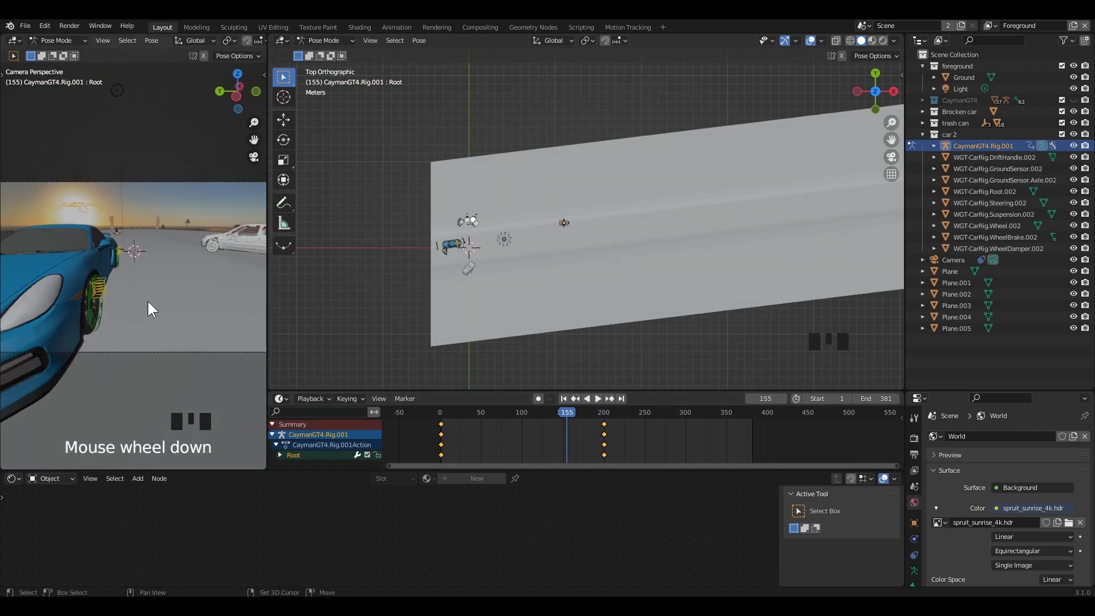
{"action": "middle_click_drag", "start_coordinate": [148, 301], "coordinate": [229, 320], "text": "shift"}
{"action": "left_click_drag", "start_coordinate": [266, 317], "coordinate": [364, 316]}
{"action": "middle_click_drag", "start_coordinate": [256, 334], "coordinate": [224, 313], "text": "shift"}
{"action": "left_click_drag", "start_coordinate": [640, 410], "coordinate": [543, 409]}
{"action": "key", "text": "space"}
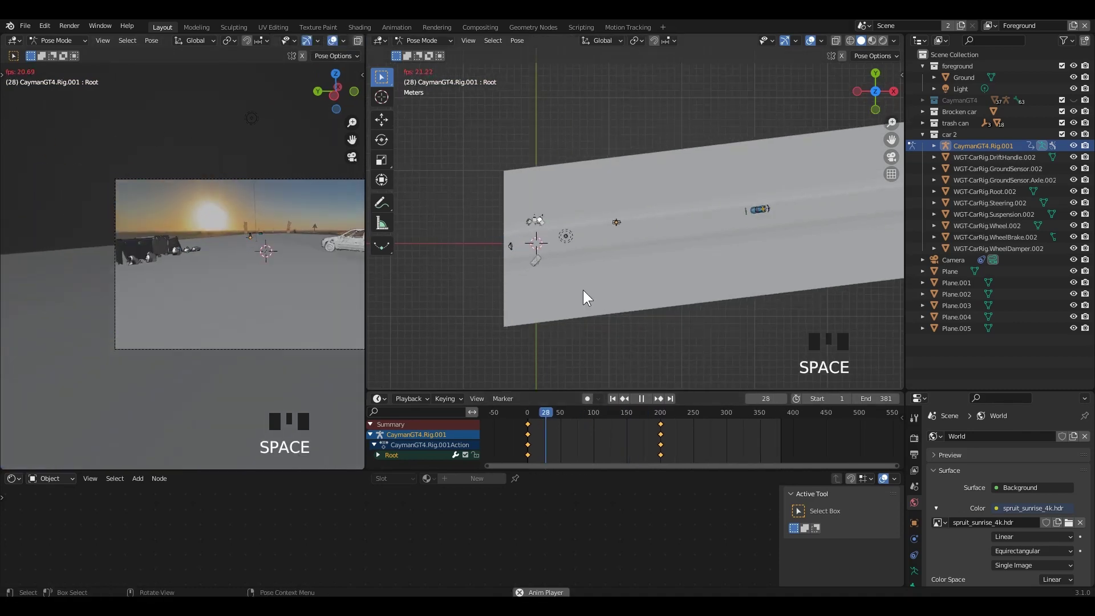
{"action": "scroll", "coordinate": [558, 285], "scroll_direction": "up", "scroll_amount": 2}
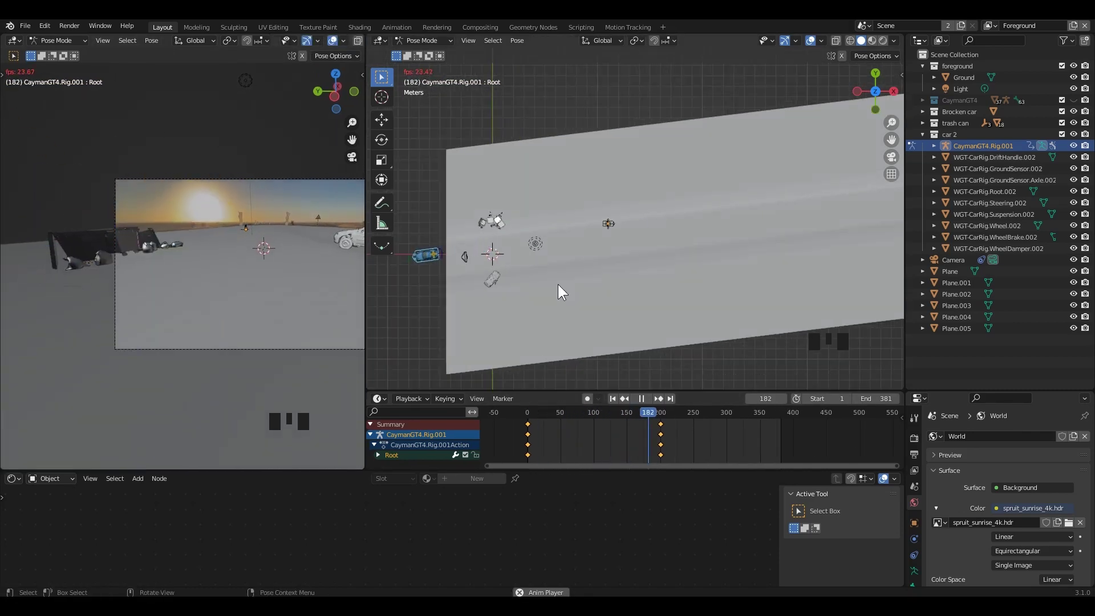
{"action": "key", "text": "space"}
Step: Change the interpolation mode of the second car's root keyframes and replay the animation from the first frame
{"action": "left_click_drag", "start_coordinate": [657, 412], "coordinate": [631, 415]}
{"action": "key", "text": "t"}
{"action": "left_click", "coordinate": [599, 441]}
{"action": "left_click", "coordinate": [613, 398]}
{"action": "key", "text": "space"}
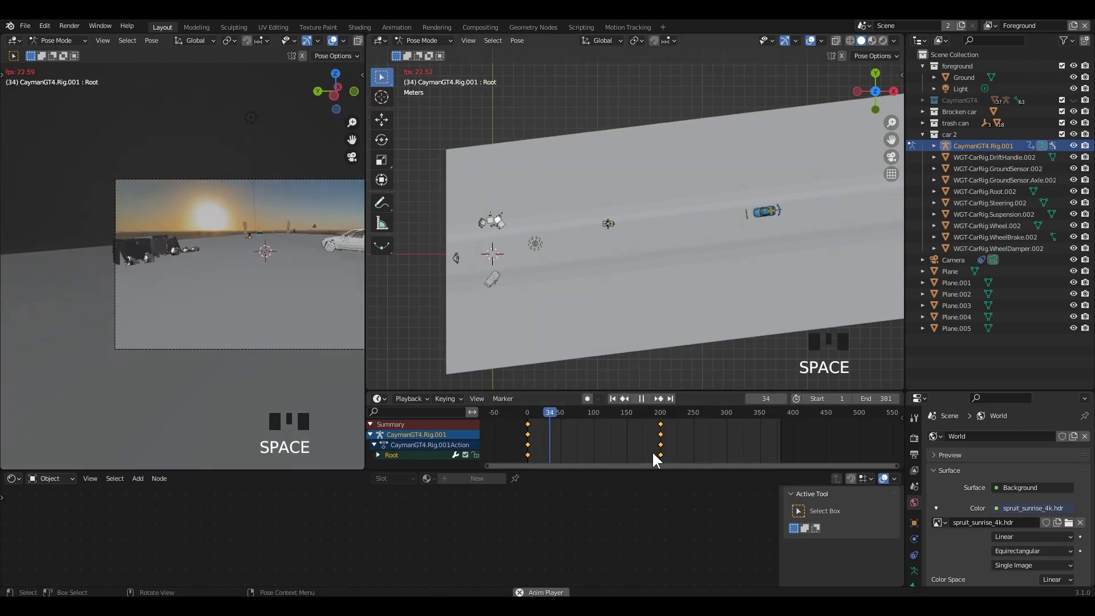
Step: Move the second car's end keyframes from frame 200 to frame 150 and play the animation
{"action": "key", "text": "space"}
{"action": "left_click_drag", "start_coordinate": [653, 452], "coordinate": [676, 439]}
{"action": "key", "text": "g"}
{"action": "left_click", "coordinate": [644, 436]}
{"action": "key", "text": "space"}
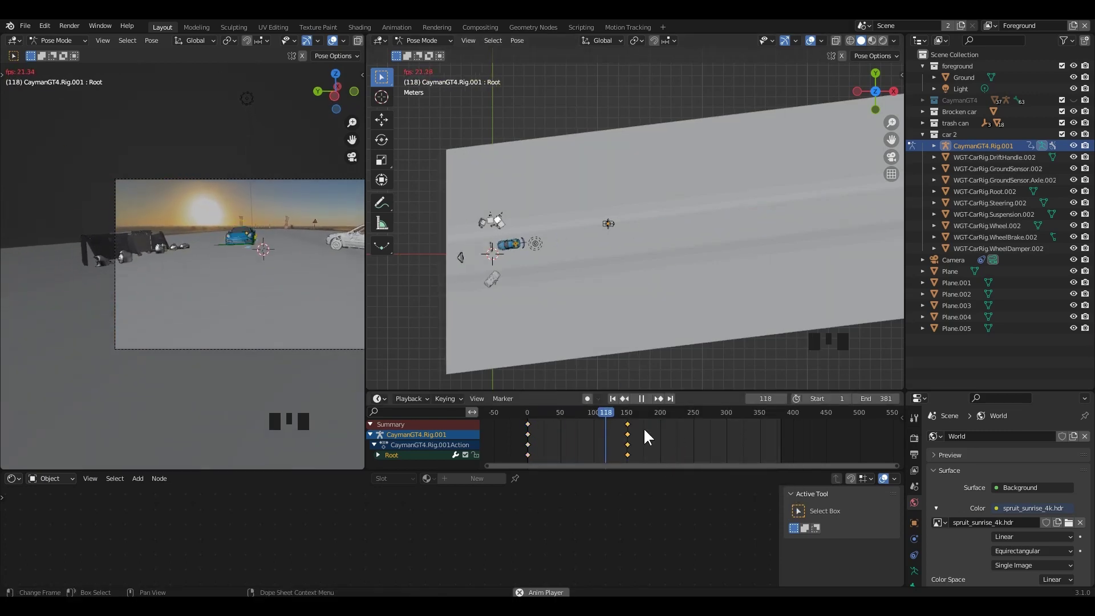
{"action": "key", "text": "space"}
Step: Unhide the CaymanGT4 collection, play both cars' animation from frame 1 and save the file
{"action": "left_click", "coordinate": [612, 398]}
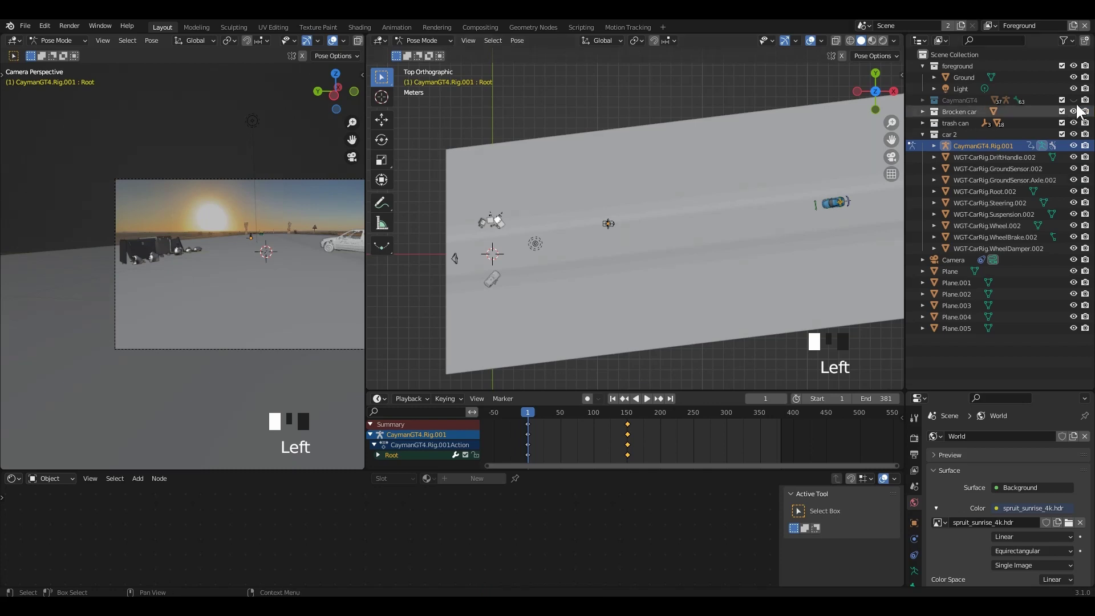
{"action": "key", "text": "space"}
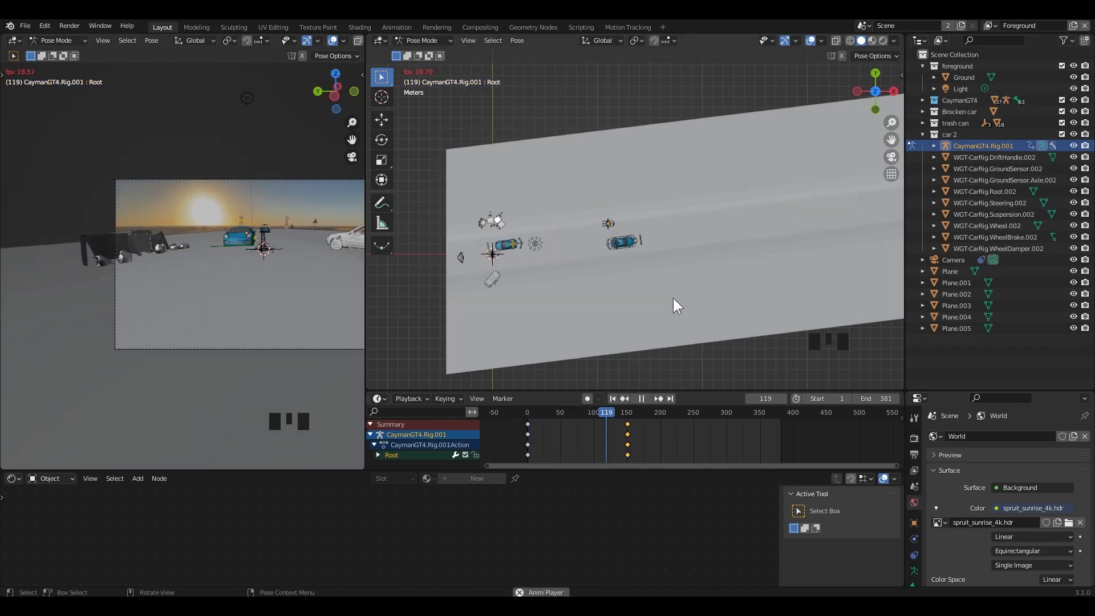
{"action": "key", "text": "space"}
{"action": "key", "text": "ctrl+s"}
Step: Go to frame 130 and preview the widened camera view in rendered shading
{"action": "left_click_drag", "start_coordinate": [602, 414], "coordinate": [538, 367]}
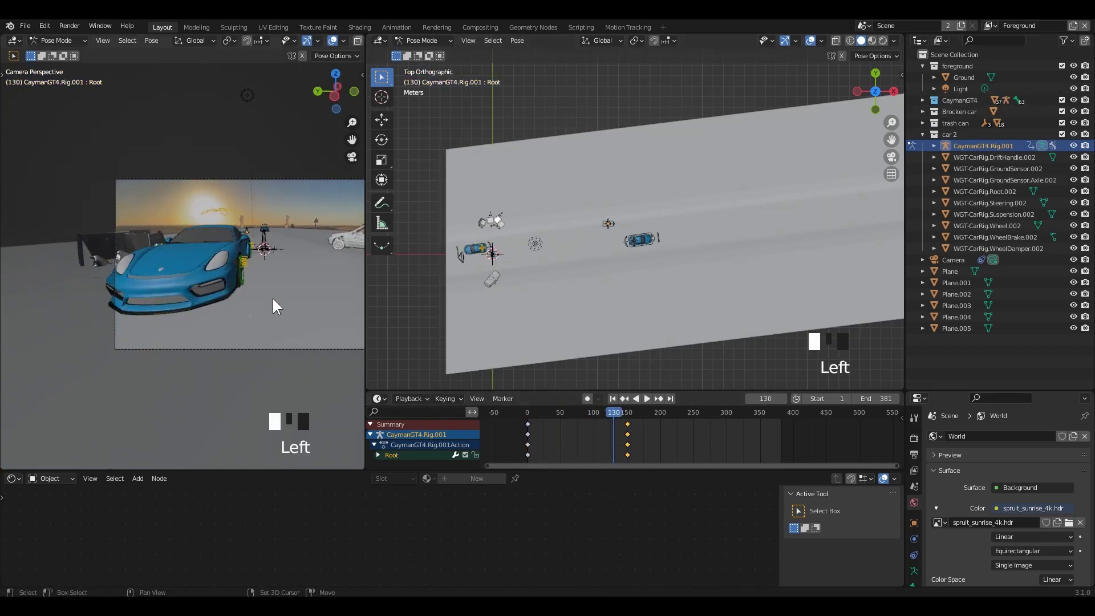
{"action": "middle_click_drag", "start_coordinate": [272, 299], "coordinate": [189, 302], "text": "shift"}
{"action": "scroll", "coordinate": [327, 306], "scroll_direction": "up", "scroll_amount": 1}
{"action": "left_click_drag", "start_coordinate": [365, 302], "coordinate": [513, 295]}
{"action": "scroll", "coordinate": [335, 291], "scroll_direction": "up", "scroll_amount": 1}
{"action": "left_click", "coordinate": [404, 40]}
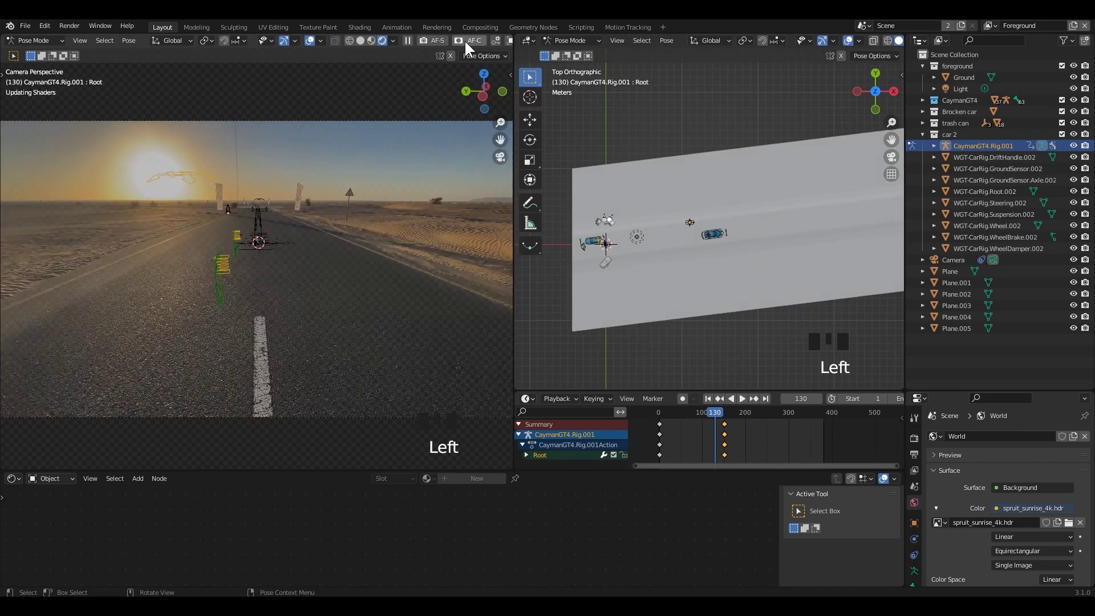
{"action": "scroll", "coordinate": [465, 42], "scroll_direction": "down", "scroll_amount": 2}
{"action": "left_click", "coordinate": [381, 91]}
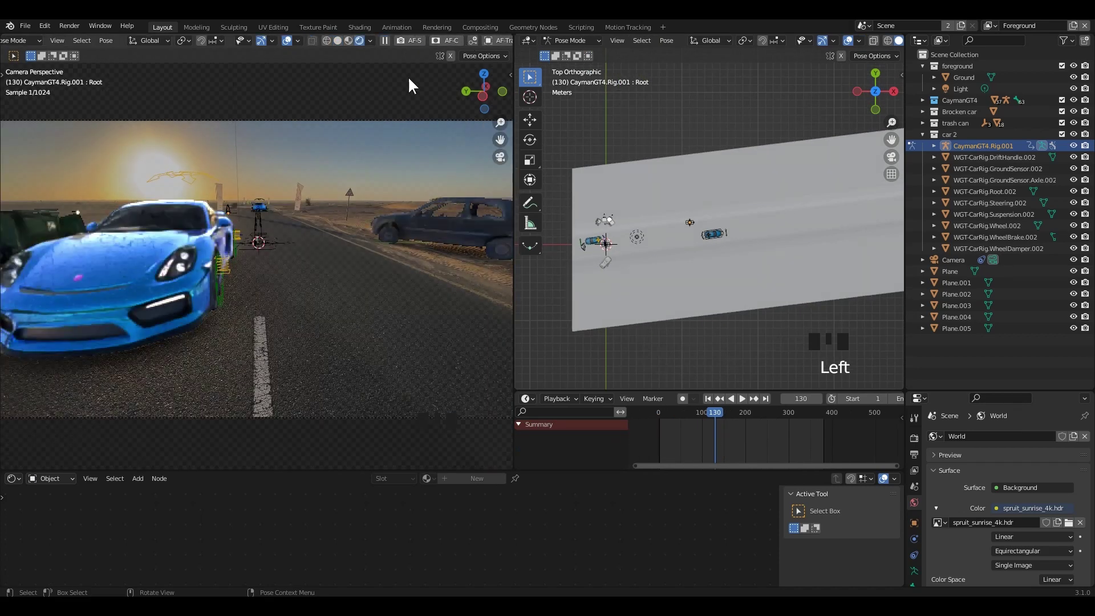
Step: Enlarge the node editor, switch to Object Mode and select the hood of the near car
{"action": "left_click", "coordinate": [132, 265]}
{"action": "left_click_drag", "start_coordinate": [633, 391], "coordinate": [628, 277]}
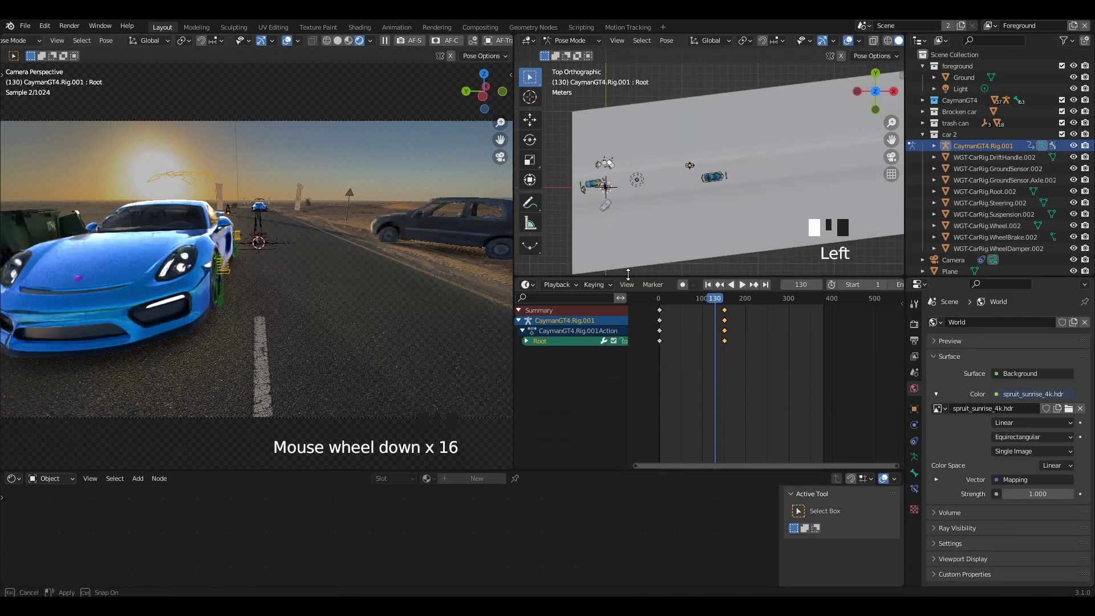
{"action": "left_click_drag", "start_coordinate": [605, 471], "coordinate": [590, 369]}
{"action": "left_click", "coordinate": [188, 213]}
{"action": "left_click", "coordinate": [27, 41]}
{"action": "left_click", "coordinate": [28, 55]}
{"action": "left_click", "coordinate": [141, 200]}
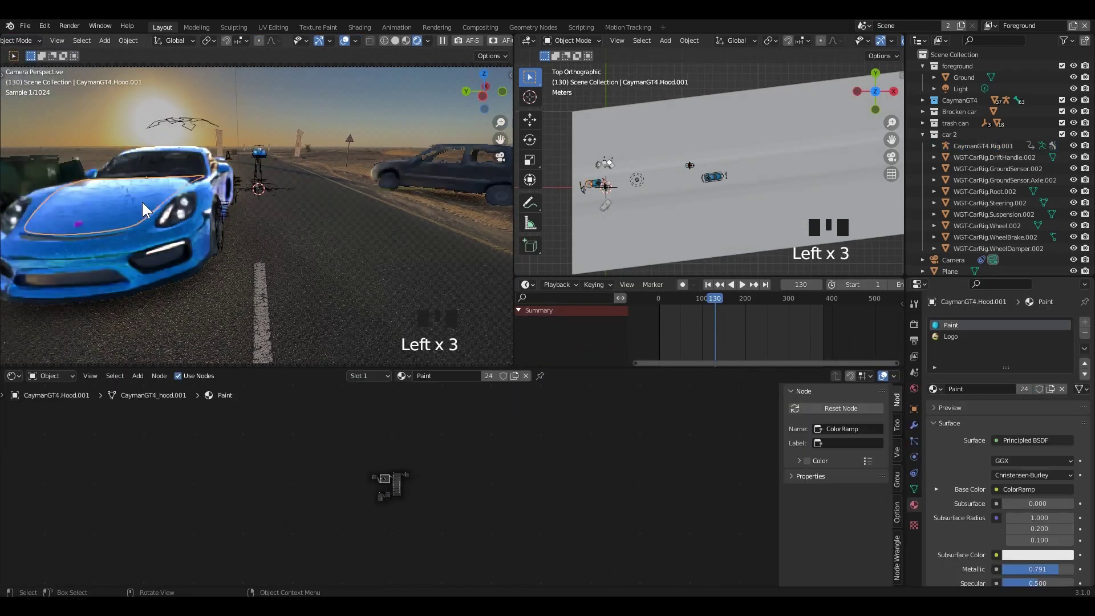
Step: Try a red end colour on the shared Paint material's ColorRamp and undo it
{"action": "scroll", "coordinate": [376, 488], "scroll_direction": "up", "scroll_amount": 20}
{"action": "middle_click_drag", "start_coordinate": [378, 406], "coordinate": [454, 473]}
{"action": "left_click", "coordinate": [423, 522]}
{"action": "left_click", "coordinate": [303, 355]}
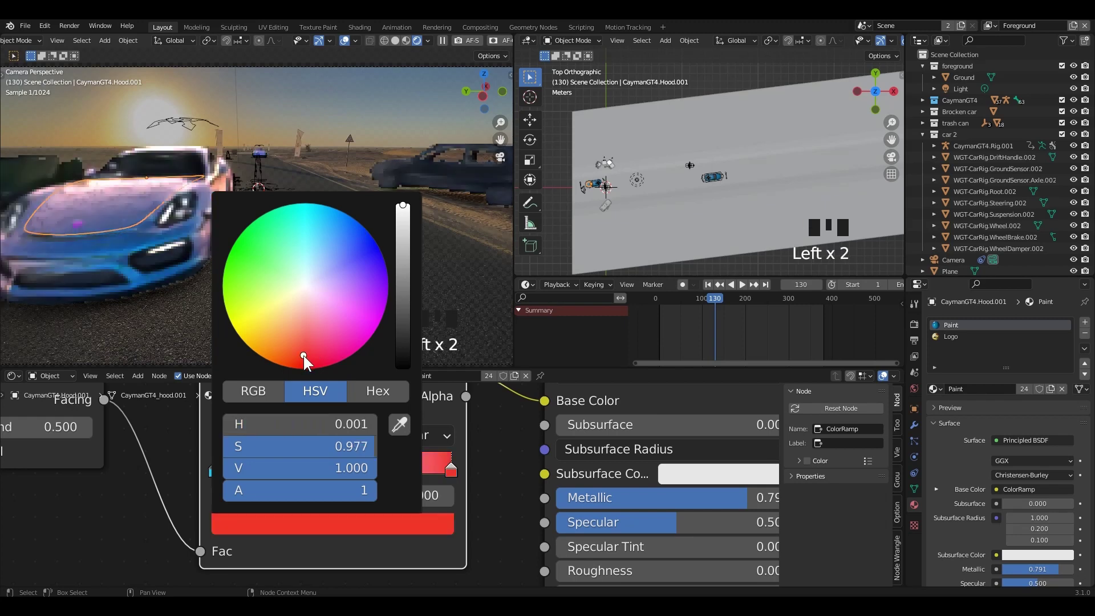
{"action": "key", "text": "ctrl+z"}
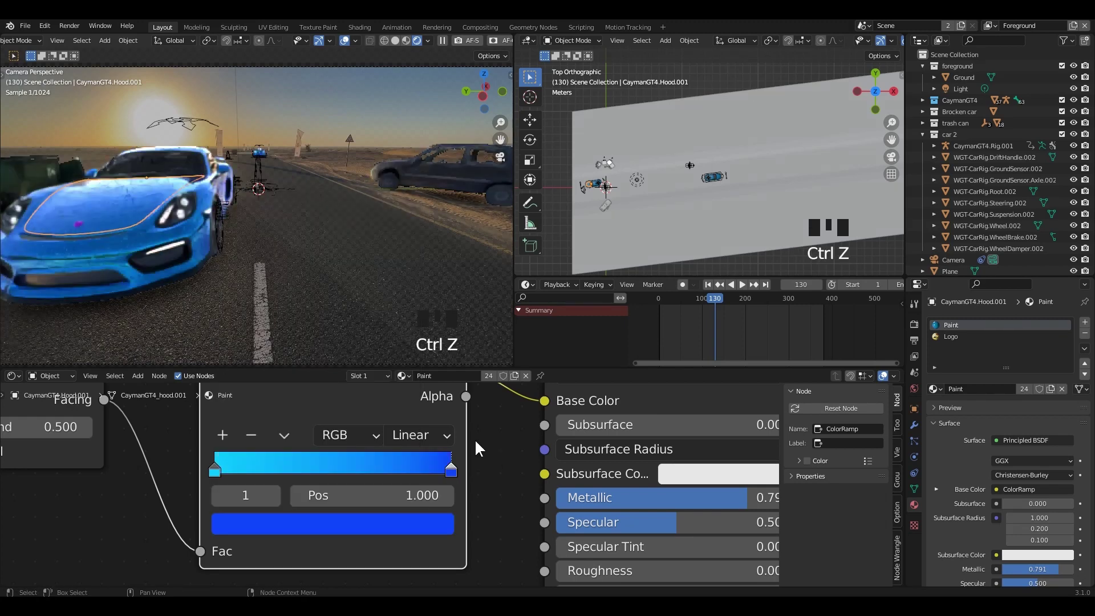
Step: Make the hood's Paint material a single-user copy and set its ColorRamp end stop to red
{"action": "middle_click_drag", "start_coordinate": [475, 439], "coordinate": [483, 458]}
{"action": "left_click", "coordinate": [489, 375]}
{"action": "left_click", "coordinate": [433, 539]}
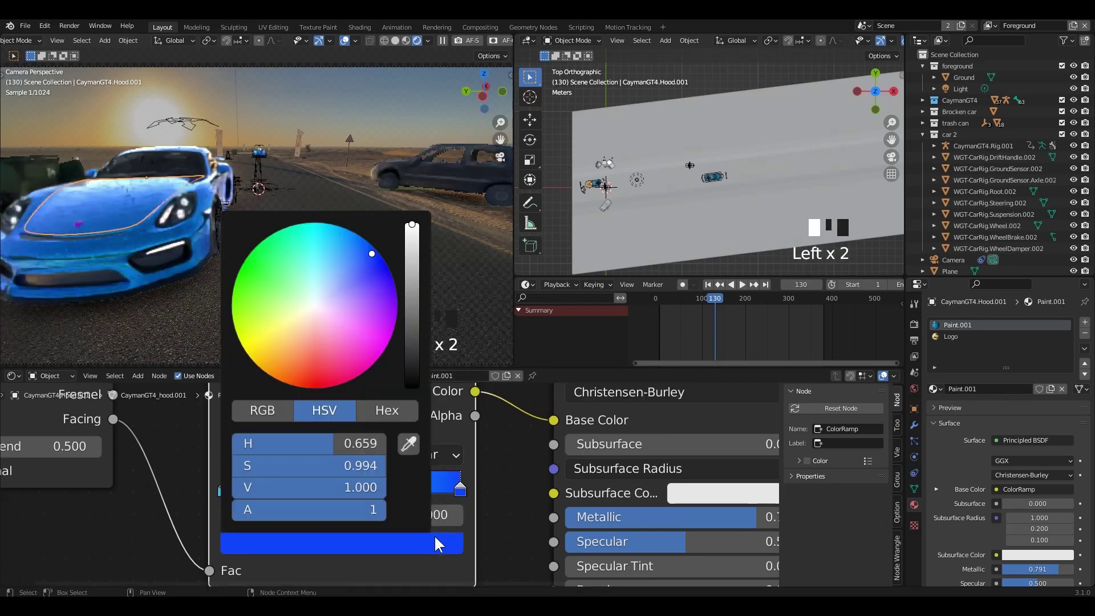
{"action": "left_click", "coordinate": [309, 388]}
Step: Set the first ColorRamp stop of Paint.001 to a light orange-red and deselect the hood
{"action": "left_click", "coordinate": [219, 489]}
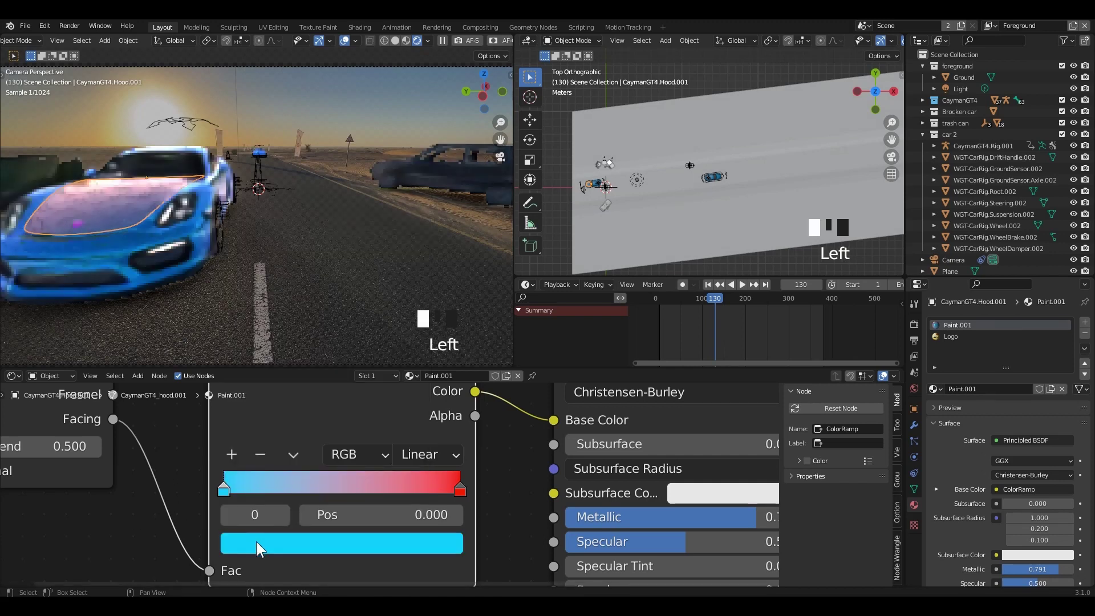
{"action": "left_click", "coordinate": [255, 542]}
{"action": "left_click", "coordinate": [309, 364]}
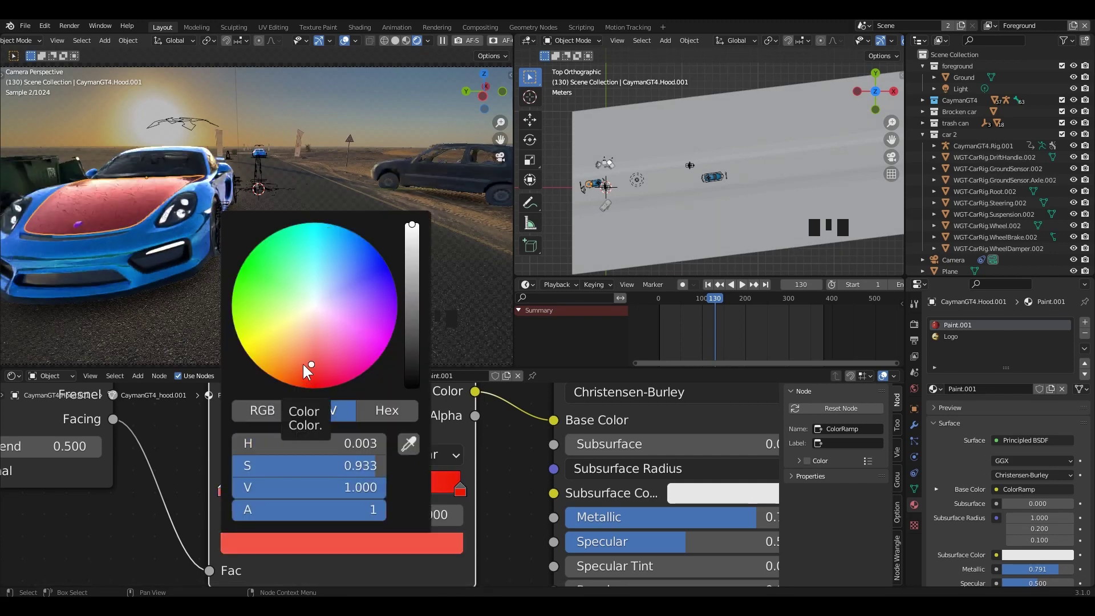
{"action": "left_click", "coordinate": [303, 362]}
{"action": "left_click", "coordinate": [501, 491]}
{"action": "left_click", "coordinate": [362, 112]}
Step: Assign the Paint.001 material to the near car's front bumper, front fenders and door
{"action": "middle_click_drag", "start_coordinate": [482, 421], "coordinate": [466, 467]}
{"action": "left_click_drag", "start_coordinate": [410, 375], "coordinate": [138, 242]}
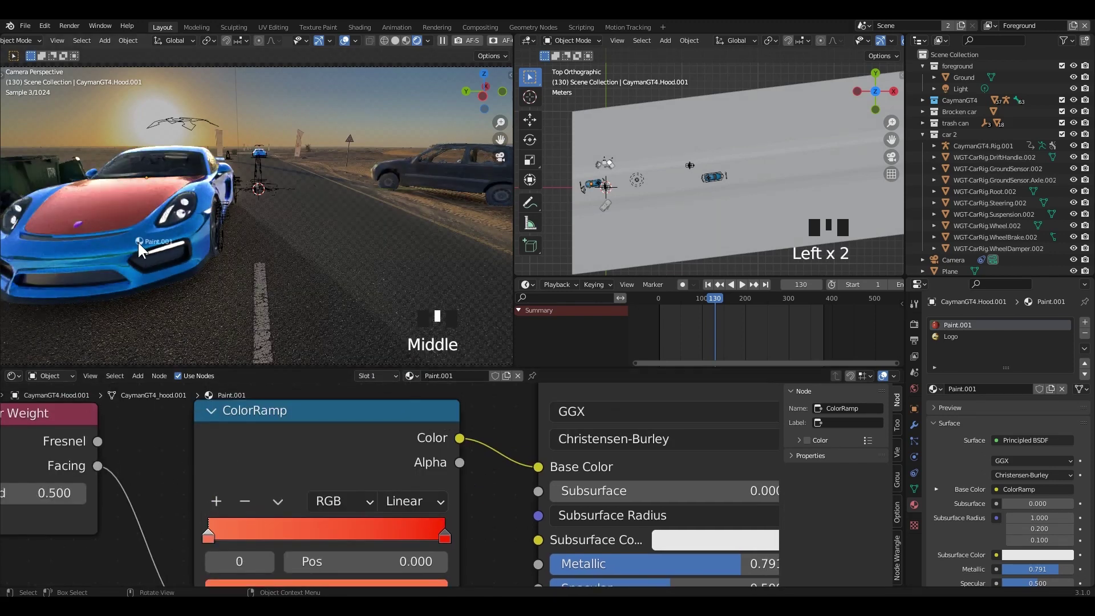
{"action": "left_click_drag", "start_coordinate": [405, 375], "coordinate": [204, 199]}
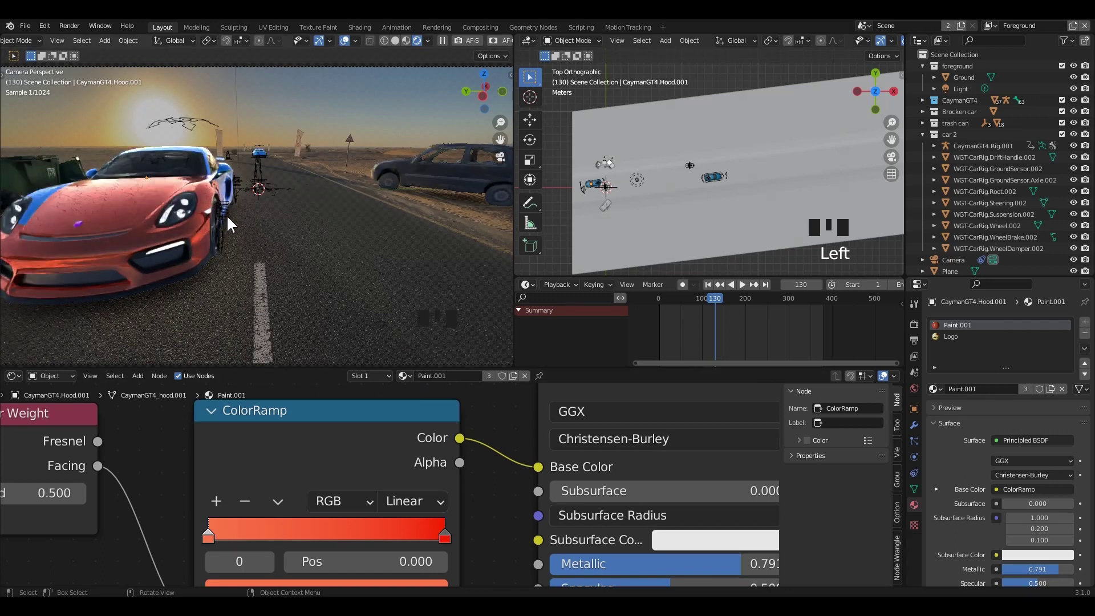
{"action": "mouse_move", "coordinate": [227, 214]}
{"action": "middle_mouse_down", "text": "shift"}
{"action": "mouse_move", "coordinate": [301, 225]}
{"action": "mouse_move", "coordinate": [221, 248]}
{"action": "middle_mouse_up", "text": "shift"}
{"action": "left_click_drag", "start_coordinate": [221, 245], "coordinate": [162, 197]}
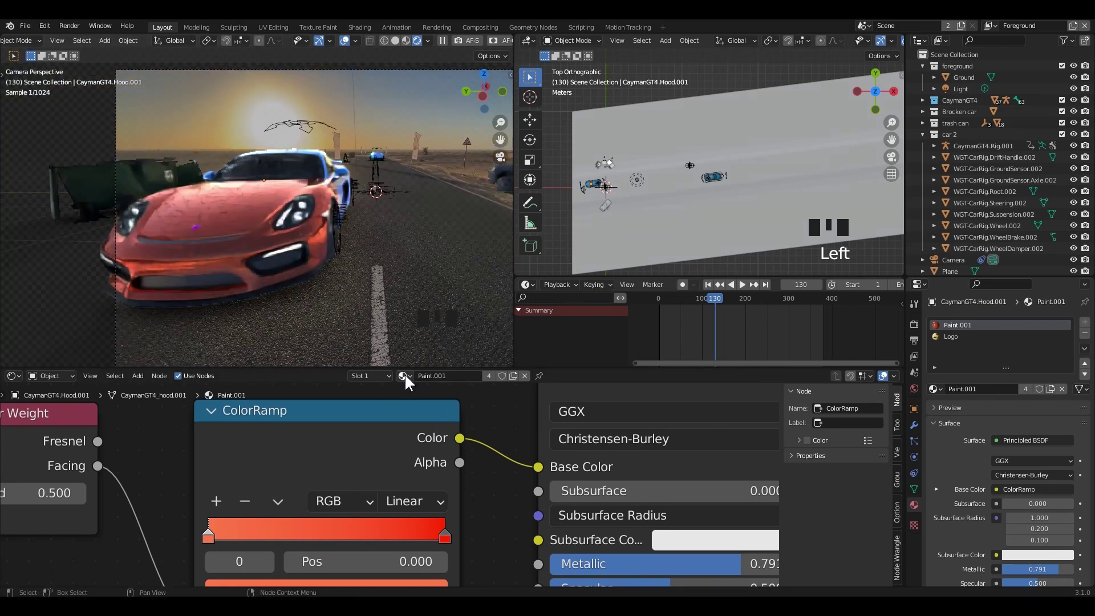
{"action": "left_click_drag", "start_coordinate": [405, 374], "coordinate": [347, 187]}
Step: Assign Paint.001 to the blue roof, rear quarter, side skirt and mirror on the same side of the car
{"action": "middle_click_drag", "start_coordinate": [374, 212], "coordinate": [176, 157]}
{"action": "scroll", "coordinate": [382, 296], "scroll_direction": "up", "scroll_amount": 6}
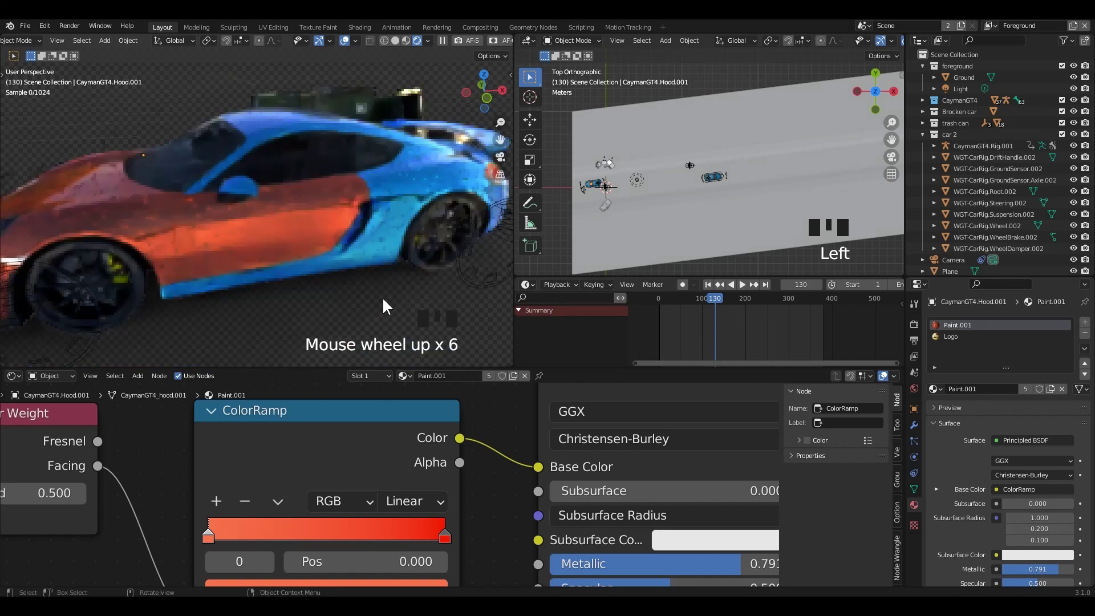
{"action": "left_click_drag", "start_coordinate": [409, 378], "coordinate": [461, 112]}
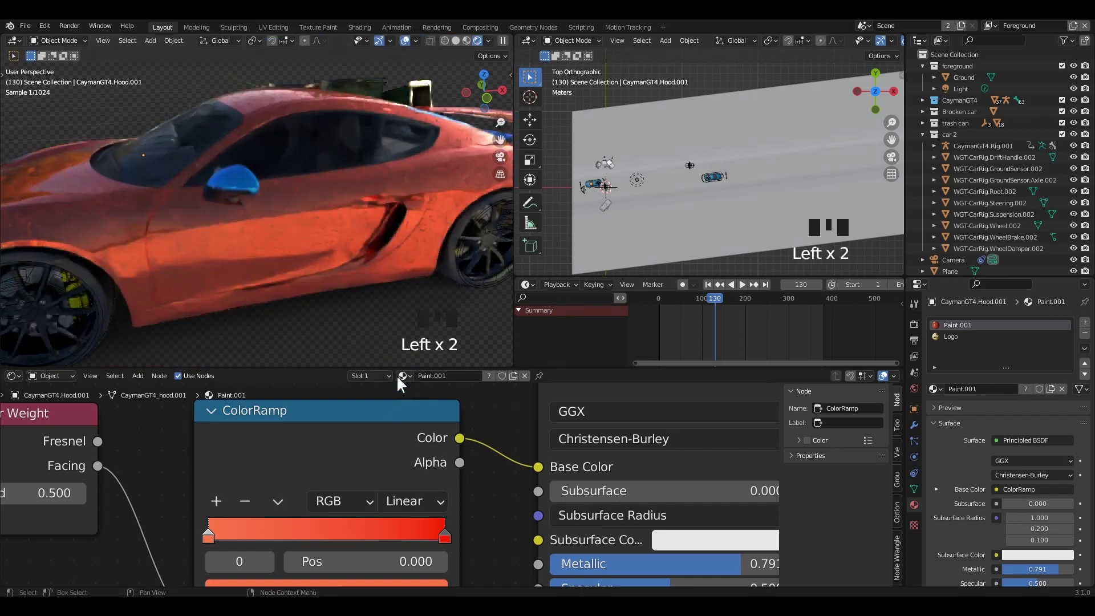
{"action": "left_click_drag", "start_coordinate": [395, 375], "coordinate": [235, 183]}
{"action": "scroll", "coordinate": [400, 232], "scroll_direction": "down", "scroll_amount": 3}
{"action": "scroll", "coordinate": [297, 255], "scroll_direction": "up", "scroll_amount": 2}
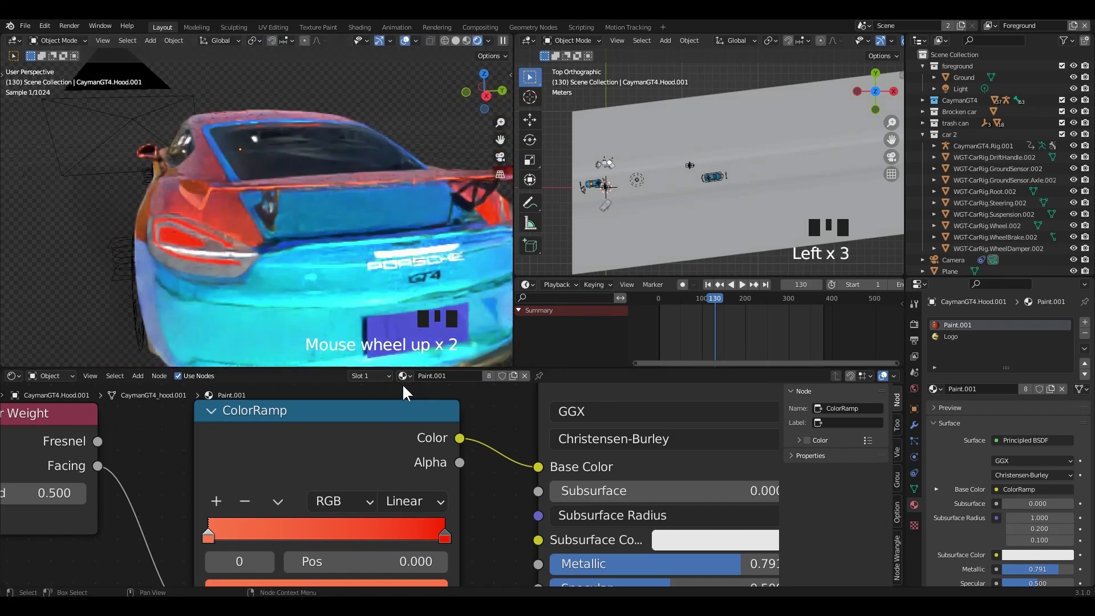
Step: Assign Paint.001 to the rear bumper, tailgate and the blue parts on the car's other side, including its mirror
{"action": "left_click_drag", "start_coordinate": [403, 377], "coordinate": [298, 292]}
{"action": "left_click_drag", "start_coordinate": [404, 375], "coordinate": [317, 216]}
{"action": "middle_click_drag", "start_coordinate": [317, 217], "coordinate": [202, 250]}
{"action": "scroll", "coordinate": [221, 271], "scroll_direction": "up", "scroll_amount": 4}
{"action": "mouse_move", "coordinate": [404, 376]}
{"action": "left_mouse_down"}
{"action": "mouse_move", "coordinate": [285, 255]}
{"action": "mouse_move", "coordinate": [358, 210]}
{"action": "left_mouse_up"}
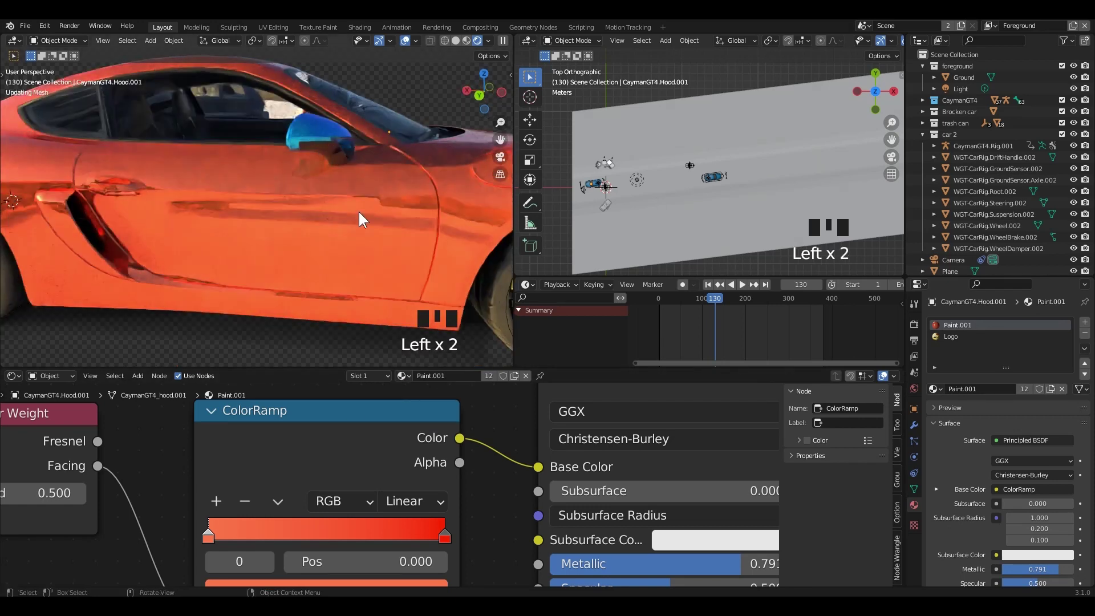
{"action": "left_click_drag", "start_coordinate": [403, 376], "coordinate": [352, 262]}
Step: Replace the Logo material on the hood badge with Paint.001 and check the car from the side
{"action": "scroll", "coordinate": [323, 224], "scroll_direction": "down", "scroll_amount": 1}
{"action": "middle_click_drag", "start_coordinate": [323, 224], "coordinate": [283, 328]}
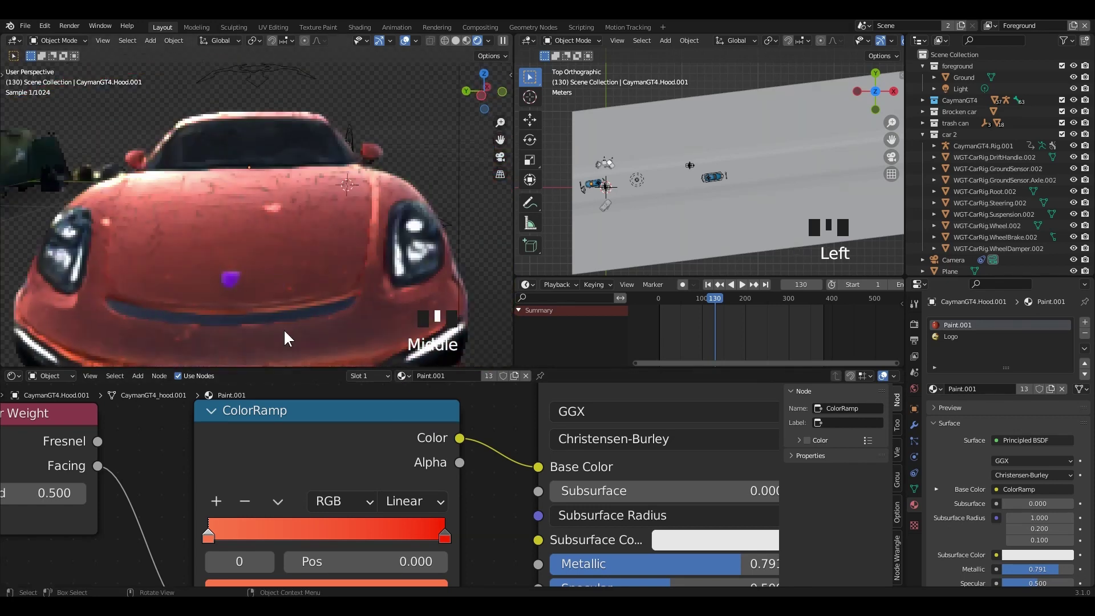
{"action": "scroll", "coordinate": [283, 328], "scroll_direction": "up", "scroll_amount": 1}
{"action": "mouse_move", "coordinate": [404, 376]}
{"action": "left_mouse_down"}
{"action": "mouse_move", "coordinate": [396, 350]}
{"action": "mouse_move", "coordinate": [207, 336]}
{"action": "left_mouse_up"}
{"action": "middle_click_drag", "start_coordinate": [447, 269], "coordinate": [323, 282]}
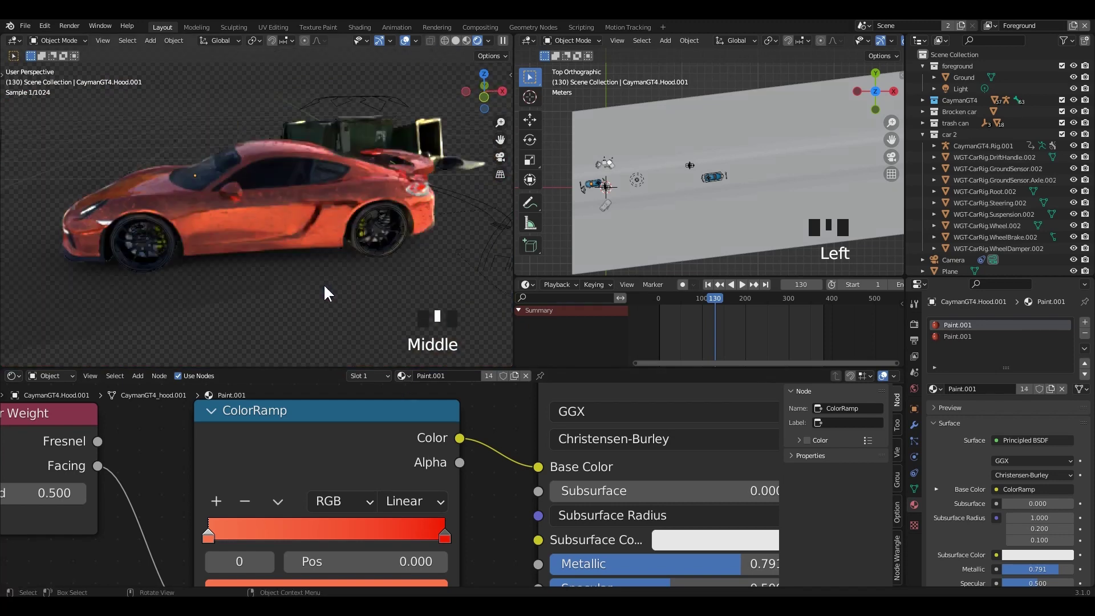
Step: Return to the camera view and save the file
{"action": "scroll", "coordinate": [323, 283], "scroll_direction": "down", "scroll_amount": 3}
{"action": "key", "text": "KP_0"}
{"action": "left_click", "coordinate": [401, 240]}
{"action": "key", "text": "ctrl+s"}
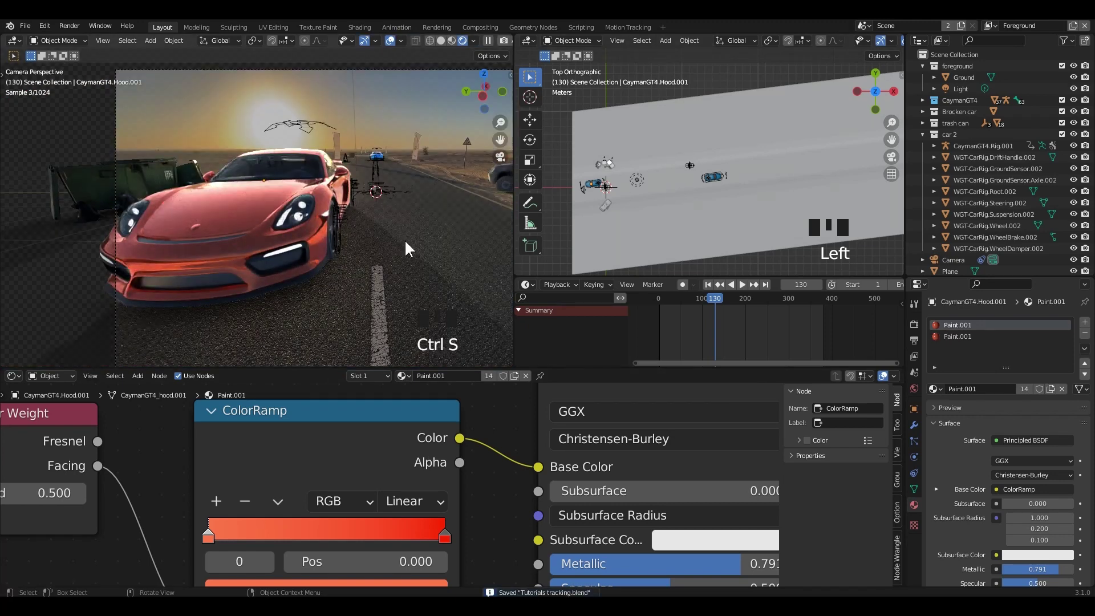
Step: Enlarge the camera viewport, fit the whole frame and refresh the rendered preview of the red car before pausing it
{"action": "left_click", "coordinate": [488, 40]}
{"action": "left_click_drag", "start_coordinate": [601, 369], "coordinate": [601, 445]}
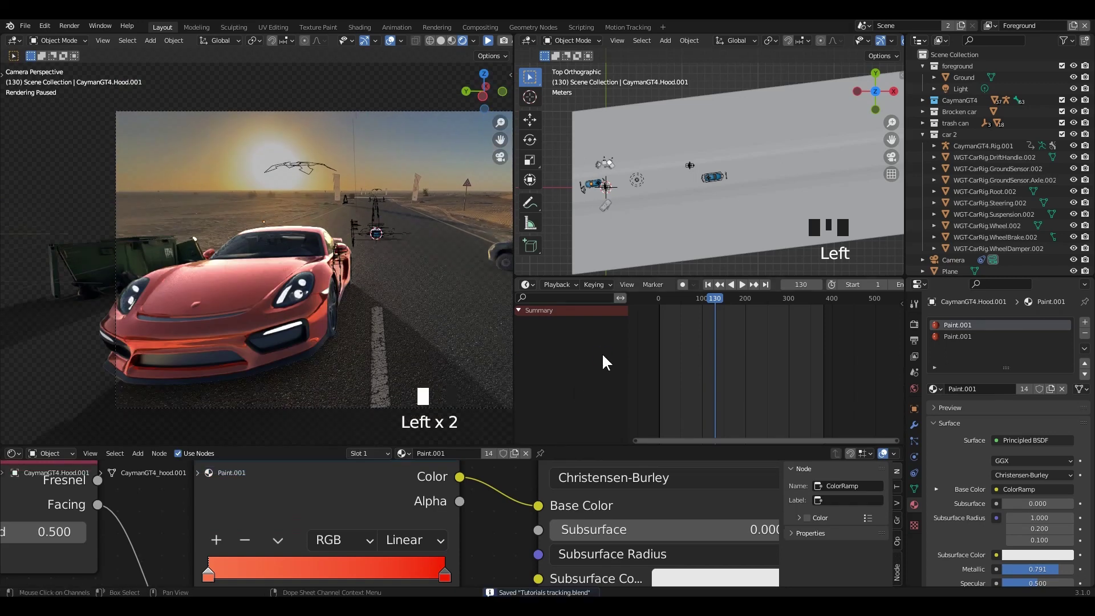
{"action": "scroll", "coordinate": [382, 286], "scroll_direction": "down", "scroll_amount": 3}
{"action": "scroll", "coordinate": [333, 279], "scroll_direction": "up", "scroll_amount": 1}
{"action": "middle_click_drag", "start_coordinate": [332, 276], "coordinate": [318, 277], "text": "shift"}
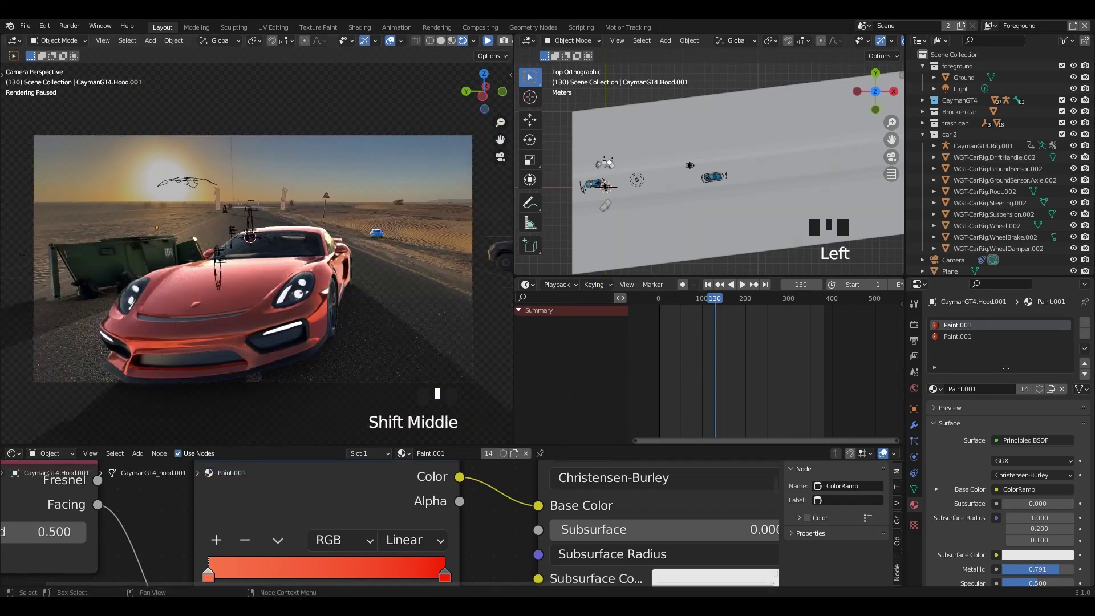
{"action": "left_click", "coordinate": [488, 40]}
{"action": "left_click", "coordinate": [489, 40]}
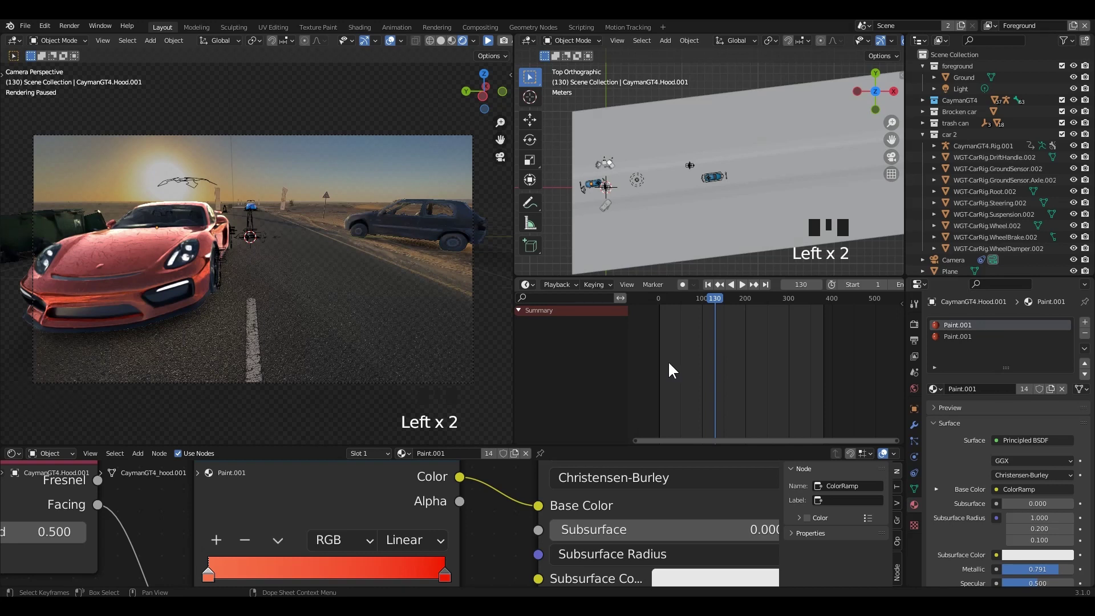
Step: Merge the viewports into one solid-shaded camera view and change the node editor into a short Timeline
{"action": "left_click_drag", "start_coordinate": [516, 273], "coordinate": [537, 369]}
{"action": "left_click_drag", "start_coordinate": [517, 441], "coordinate": [484, 393]}
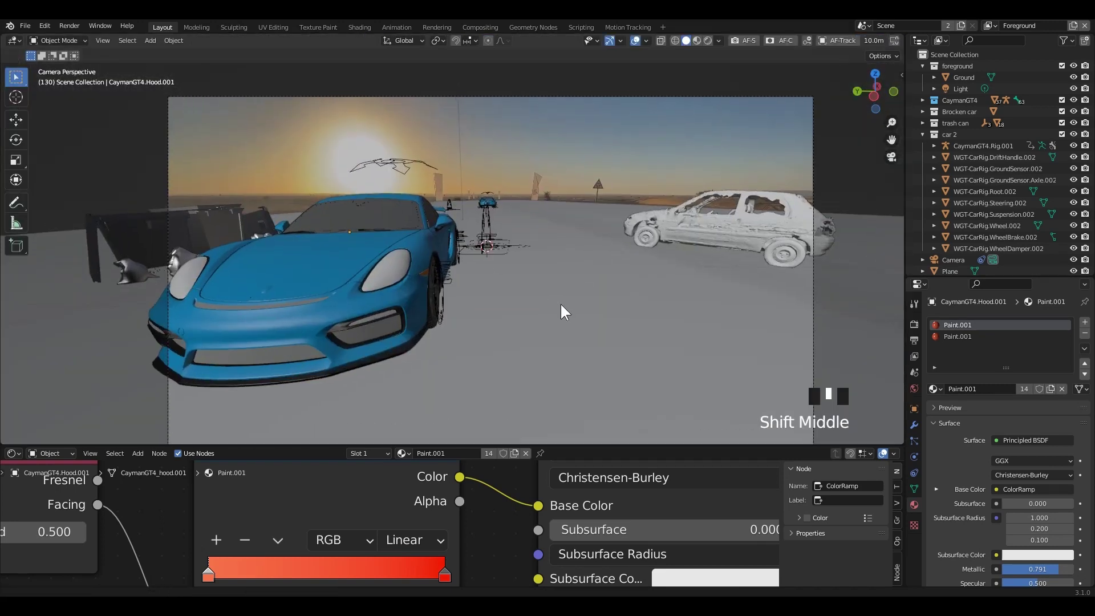
{"action": "left_click", "coordinate": [13, 453]}
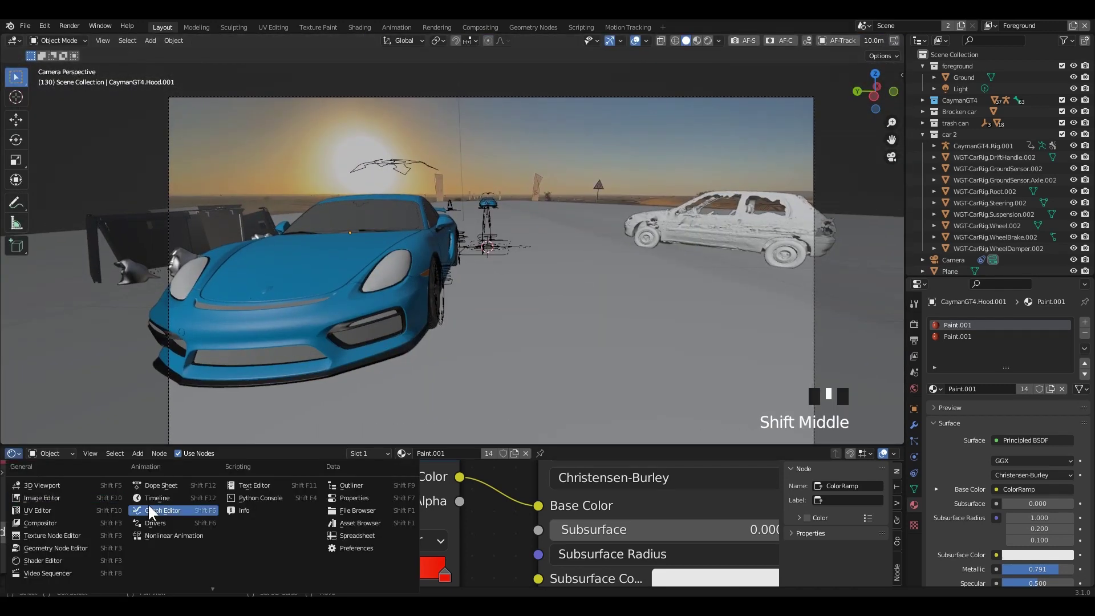
{"action": "left_click", "coordinate": [151, 501]}
{"action": "left_click_drag", "start_coordinate": [524, 446], "coordinate": [525, 500]}
{"action": "scroll", "coordinate": [553, 317], "scroll_direction": "down", "scroll_amount": 4}
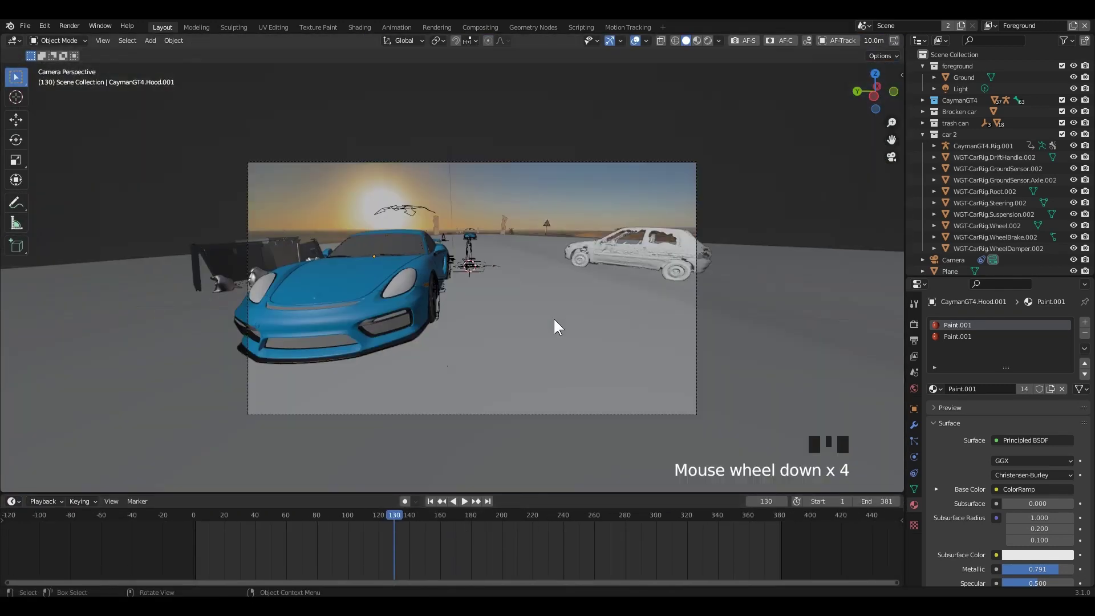
{"action": "middle_click_drag", "start_coordinate": [553, 317], "coordinate": [545, 327], "text": "shift"}
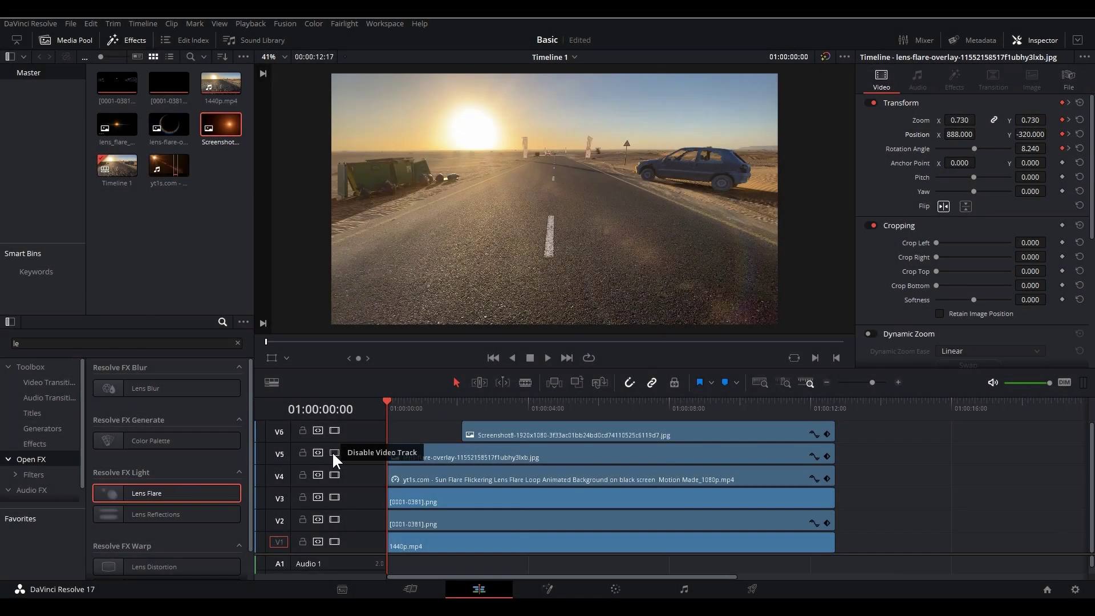
Step: Switch to DaVinci Resolve, disable video tracks V2 to V6 and scrub through the 1440p.mp4 base footage
{"action": "left_click", "coordinate": [333, 453]}
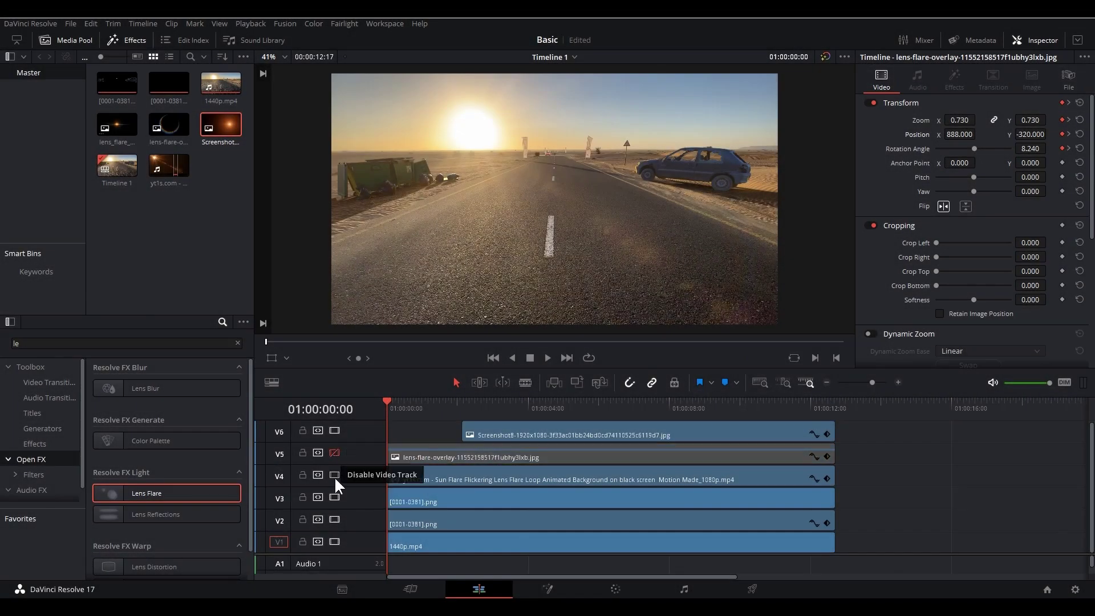
{"action": "left_click", "coordinate": [334, 430]}
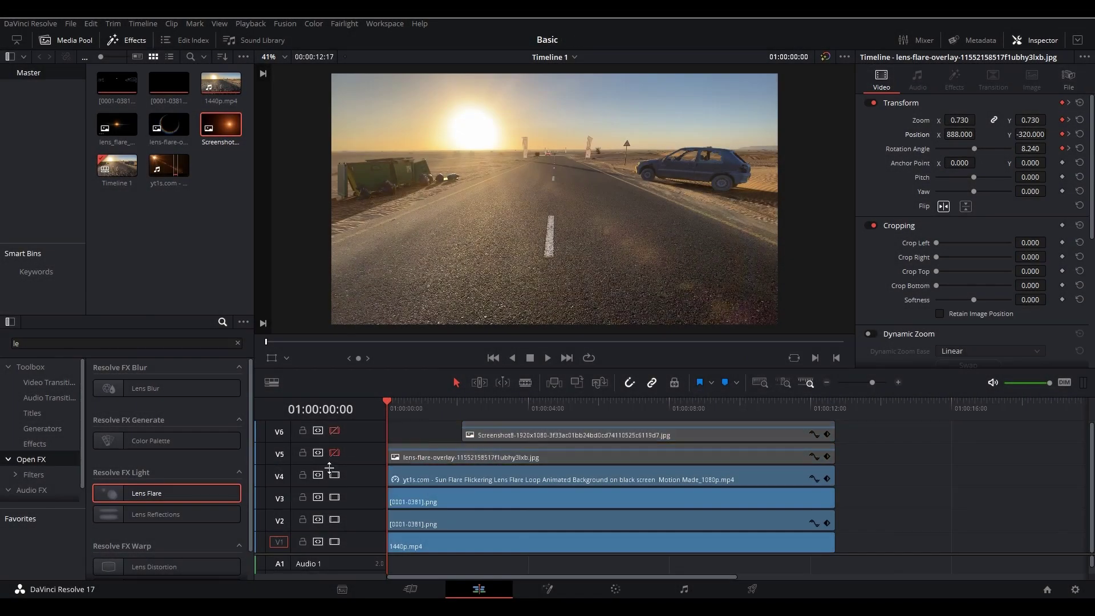
{"action": "left_click", "coordinate": [335, 518]}
{"action": "left_click", "coordinate": [334, 497]}
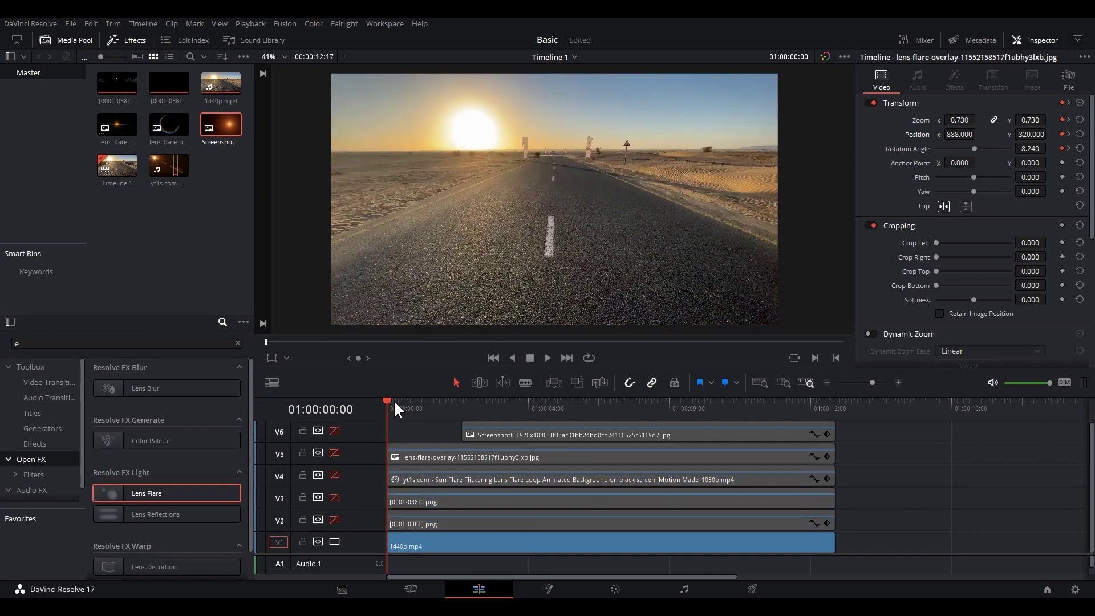
{"action": "left_click_drag", "start_coordinate": [394, 399], "coordinate": [616, 422]}
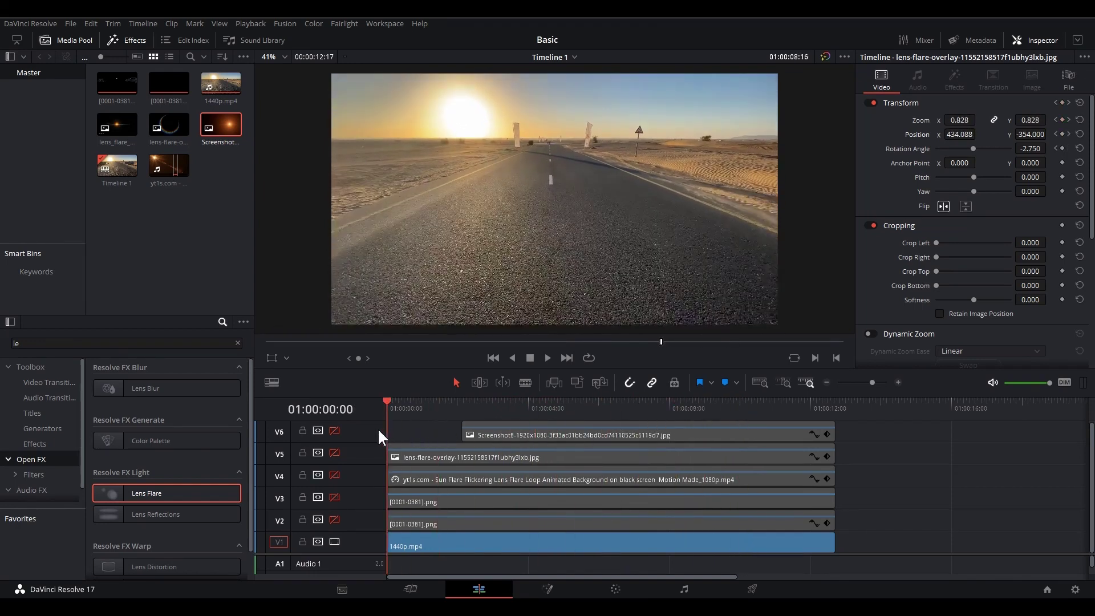
Step: Enable video track V2, preview its layer over the road footage and return the playhead to the start
{"action": "left_click", "coordinate": [335, 519]}
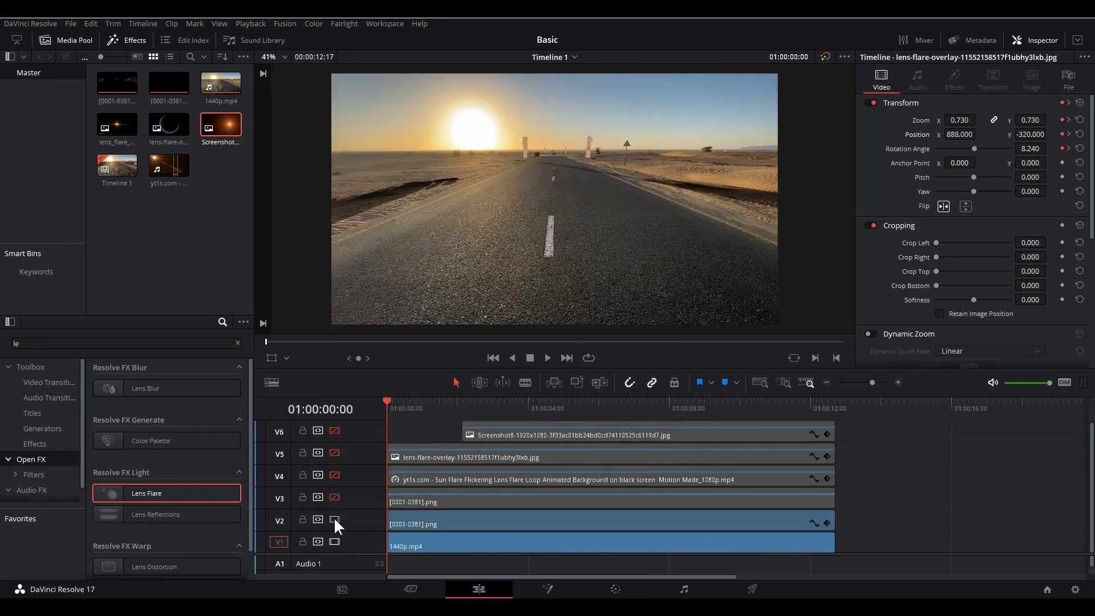
{"action": "mouse_move", "coordinate": [390, 398]}
{"action": "left_mouse_down"}
{"action": "mouse_move", "coordinate": [561, 409]}
{"action": "mouse_move", "coordinate": [382, 415]}
{"action": "left_mouse_up"}
{"action": "key", "text": "space"}
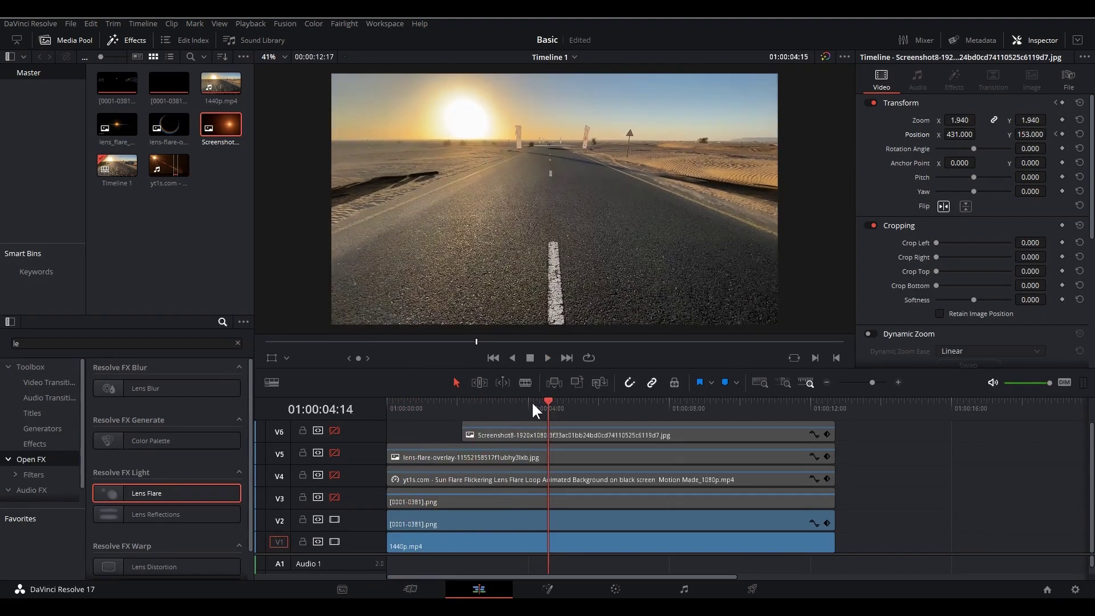
{"action": "left_click_drag", "start_coordinate": [532, 402], "coordinate": [371, 409]}
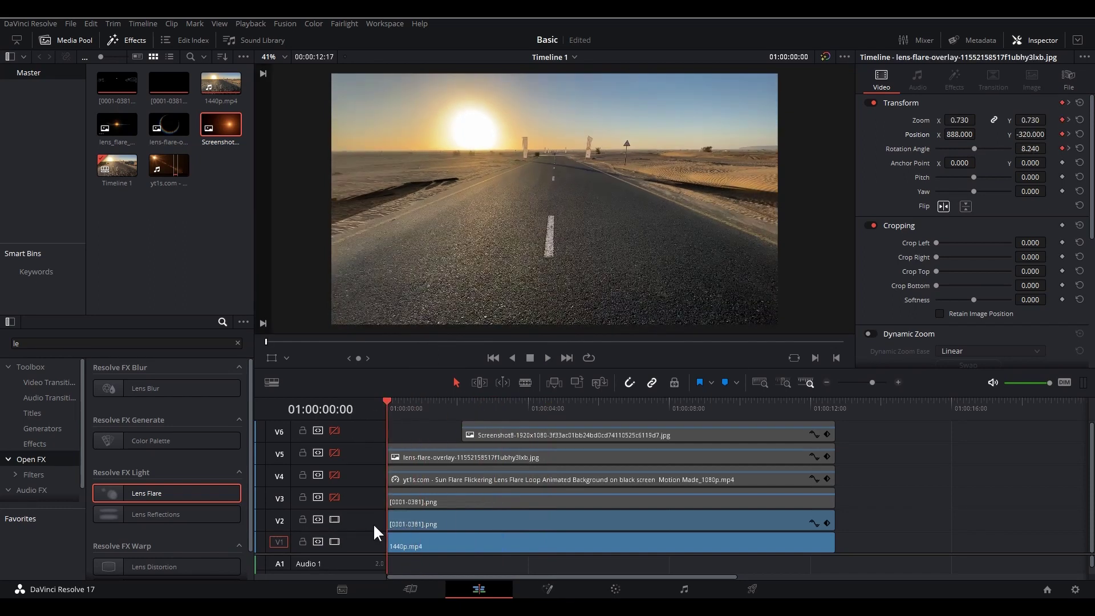
Step: Enable video track V3, scrub and play the composited cars and props, and return the playhead to the start
{"action": "left_click", "coordinate": [334, 496]}
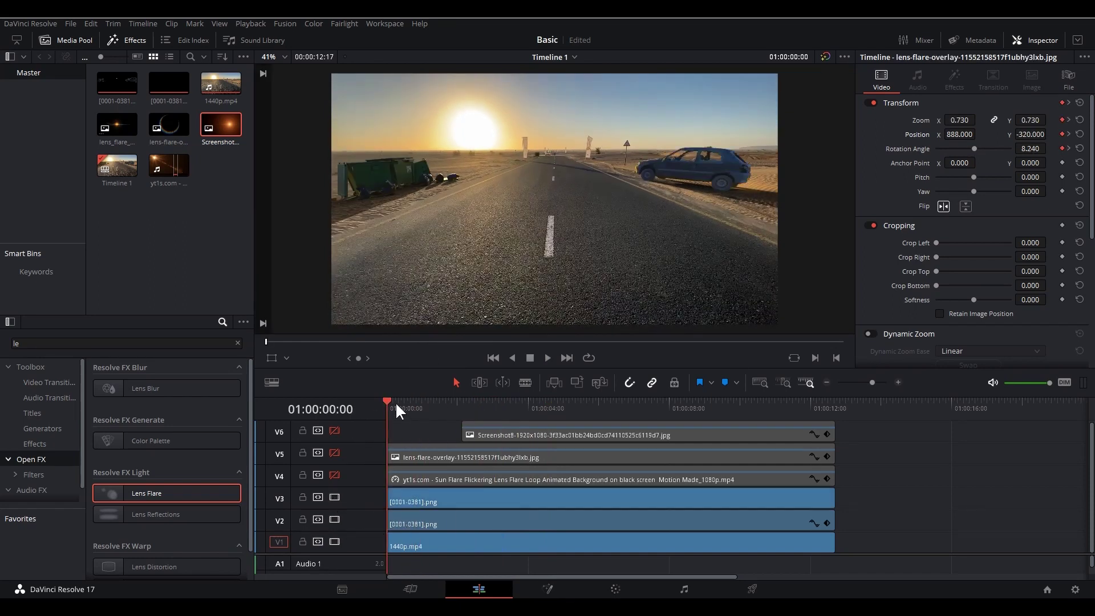
{"action": "left_click_drag", "start_coordinate": [388, 396], "coordinate": [426, 399]}
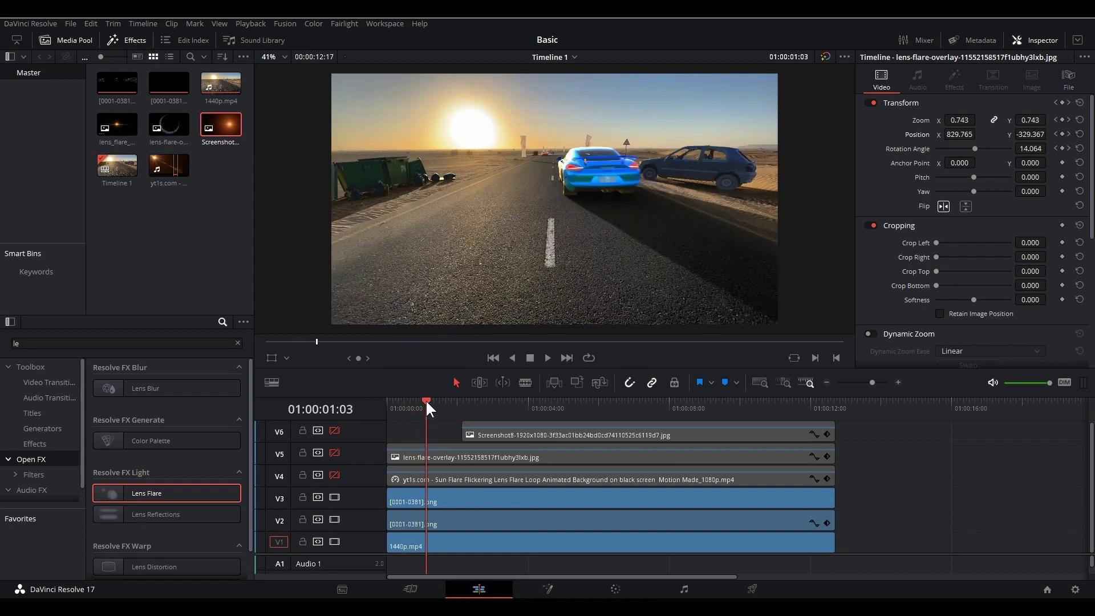
{"action": "key", "text": "space"}
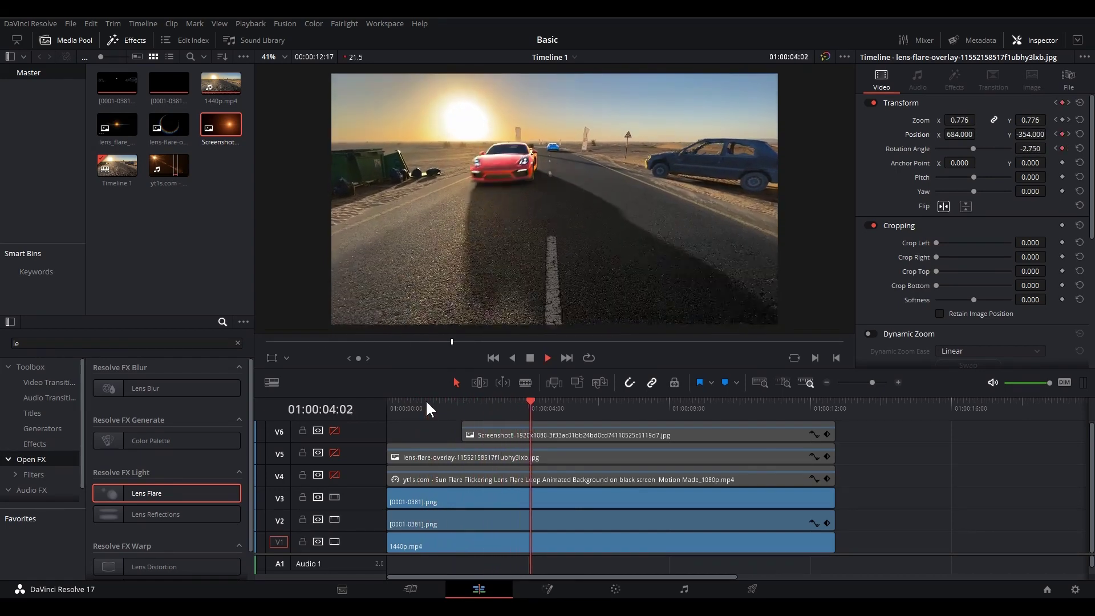
{"action": "key", "text": "space"}
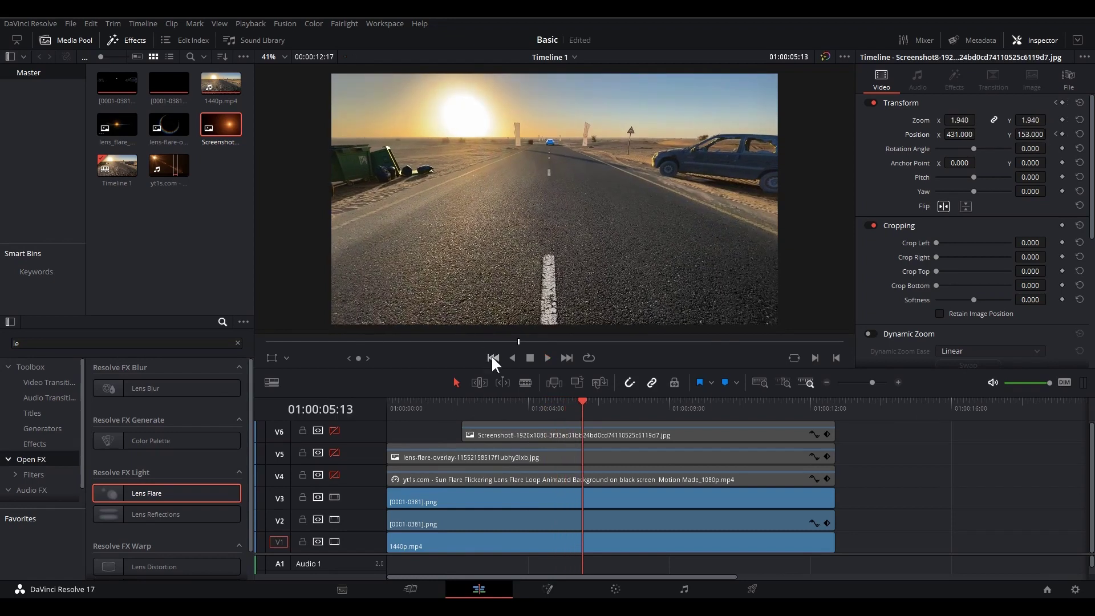
{"action": "left_click", "coordinate": [491, 357]}
Step: Enable the Sun Flare Flickering track V4, scrub to 01:00:06:23 and inspect the clip's opacity curve before collapsing it
{"action": "left_click", "coordinate": [334, 474]}
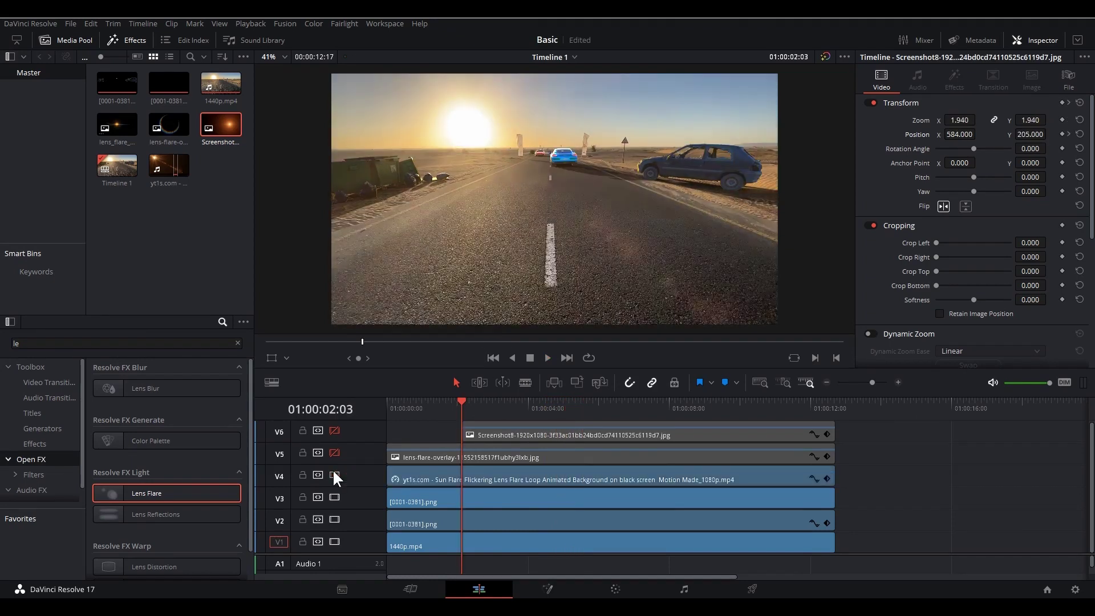
{"action": "left_click_drag", "start_coordinate": [468, 405], "coordinate": [632, 408]}
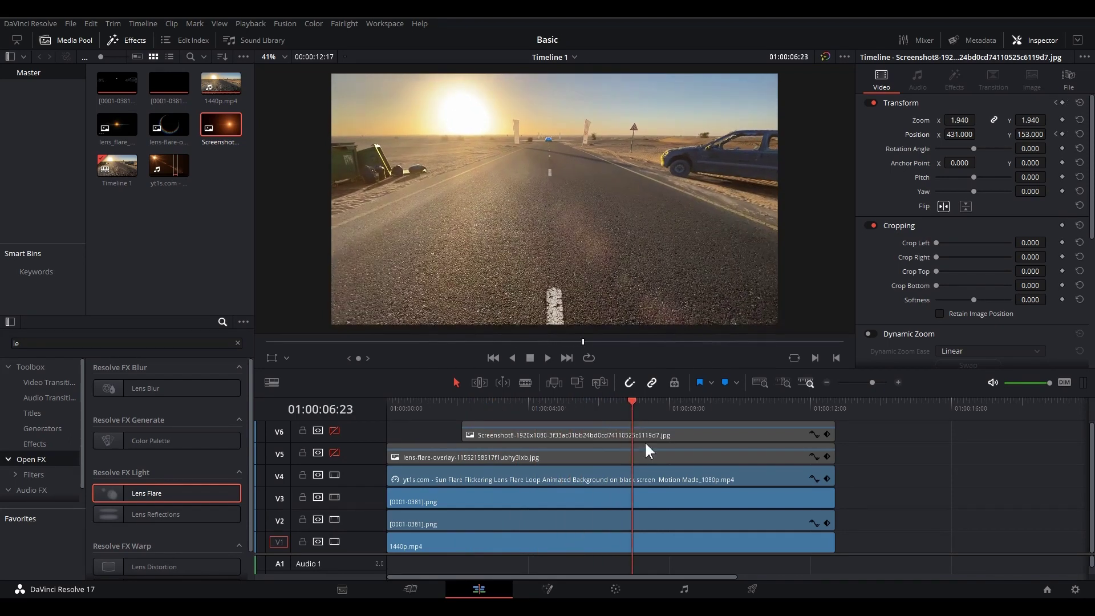
{"action": "left_click", "coordinate": [814, 477]}
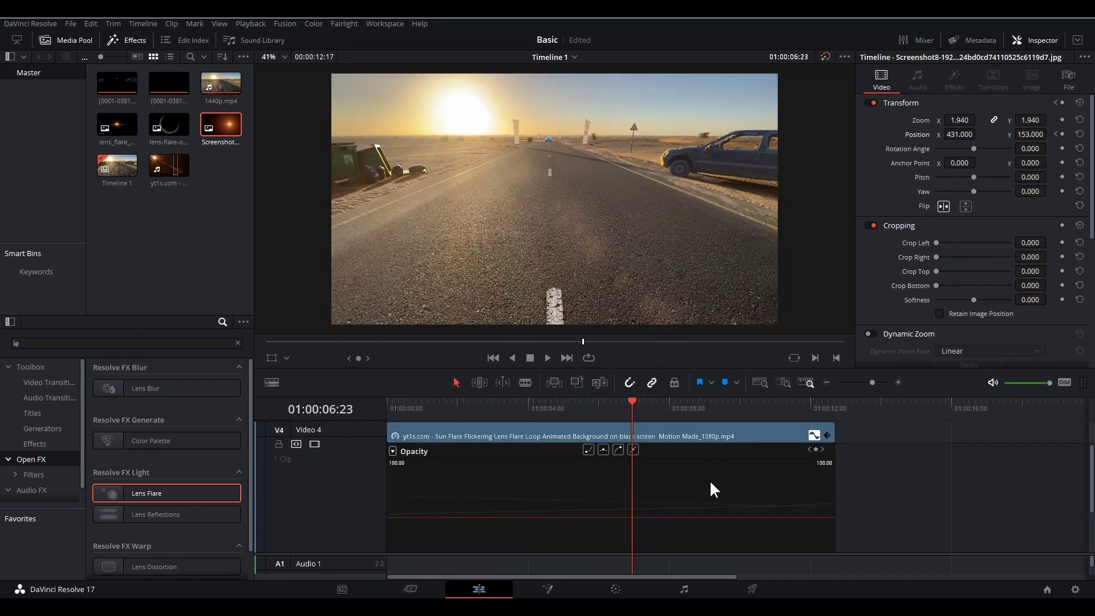
{"action": "left_click", "coordinate": [813, 436]}
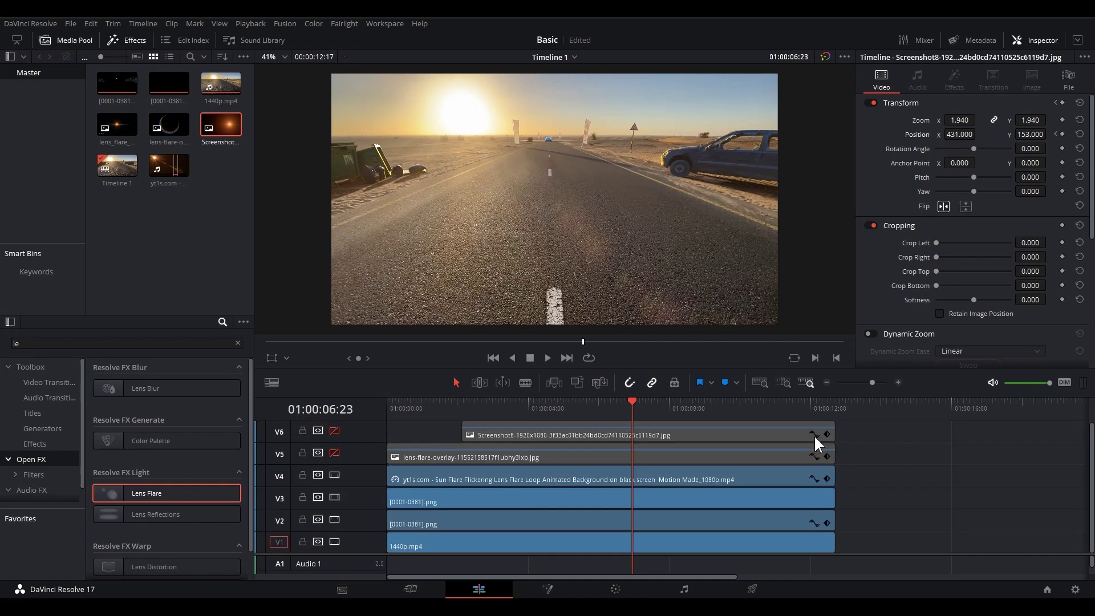
Step: Enable the lens flare overlay track V5 and the screenshot overlay track V6, and scrub the complete composite
{"action": "left_click", "coordinate": [335, 451]}
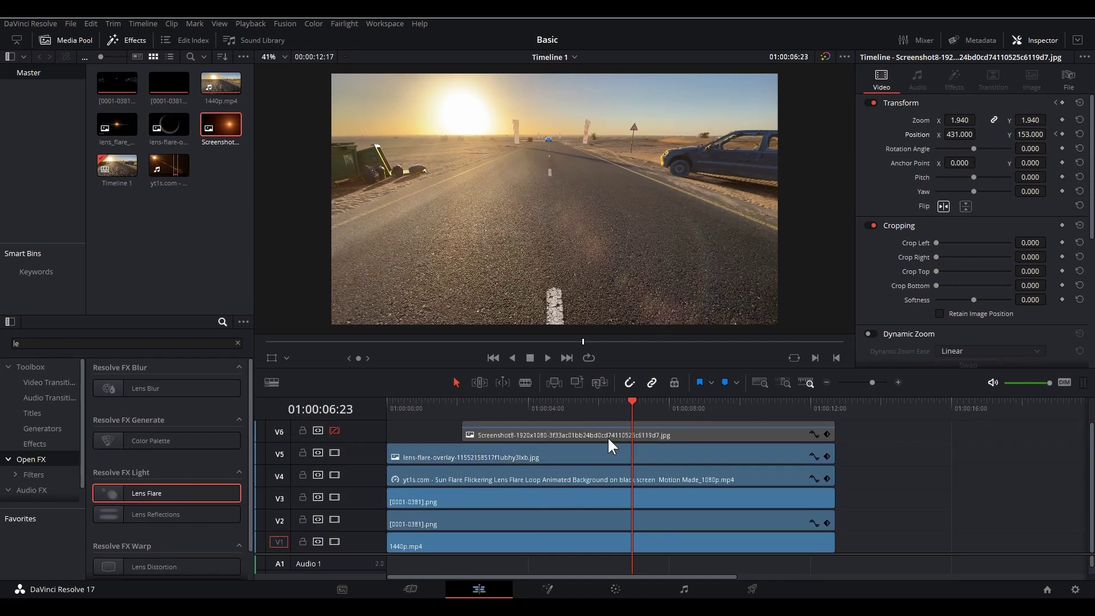
{"action": "left_click", "coordinate": [335, 431]}
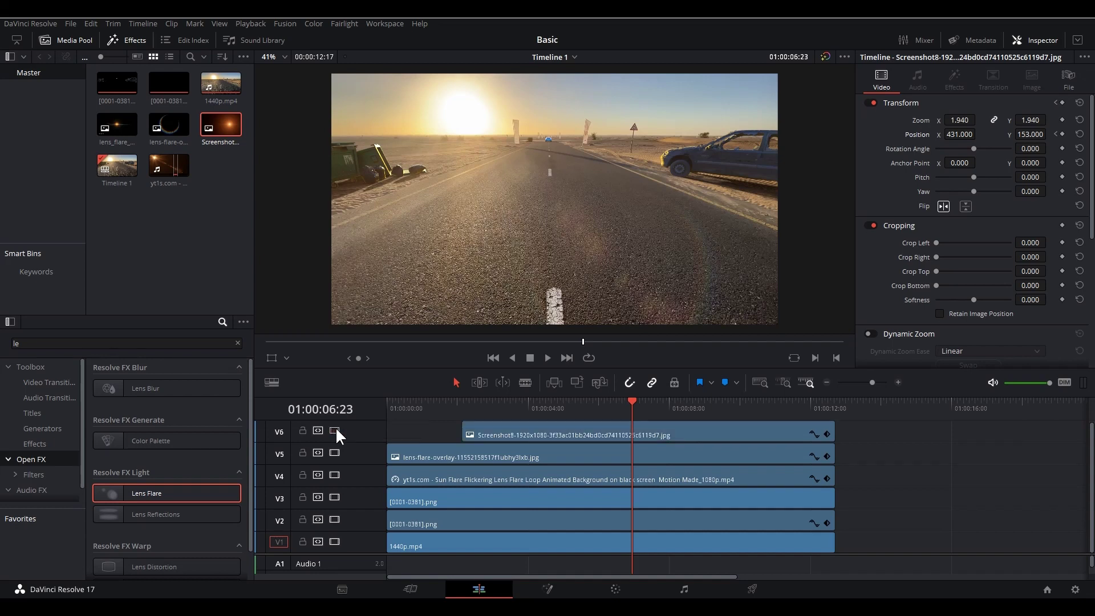
{"action": "mouse_move", "coordinate": [633, 399]}
{"action": "left_mouse_down"}
{"action": "mouse_move", "coordinate": [539, 409]}
{"action": "mouse_move", "coordinate": [624, 407]}
{"action": "left_mouse_up"}
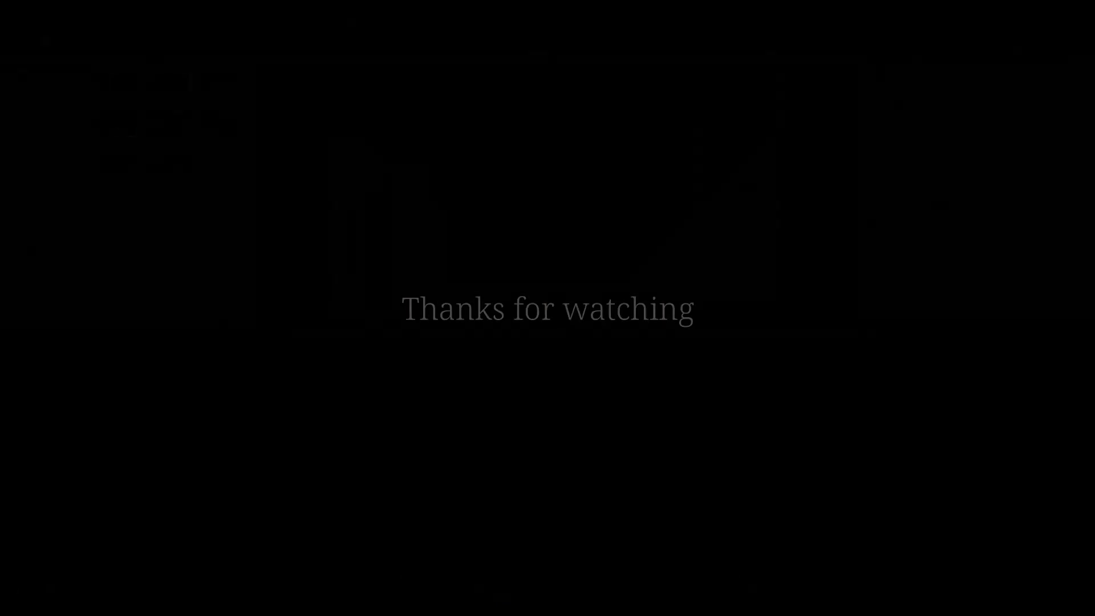